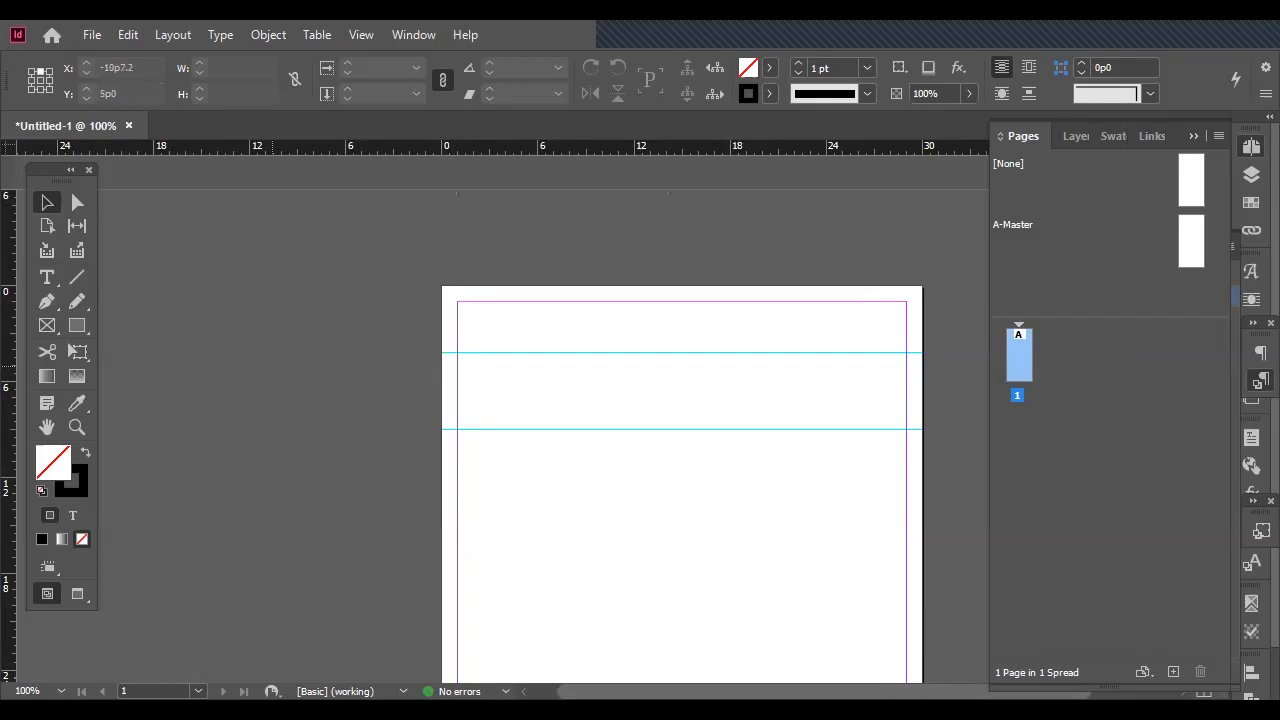
# Draw a rectangle about 24p1.5 by 24p4.5 and an overlapping rectangle frame about 18p10.5 by 24p7.5 on the page.
pyautogui.hotkey('ctrl', '0')
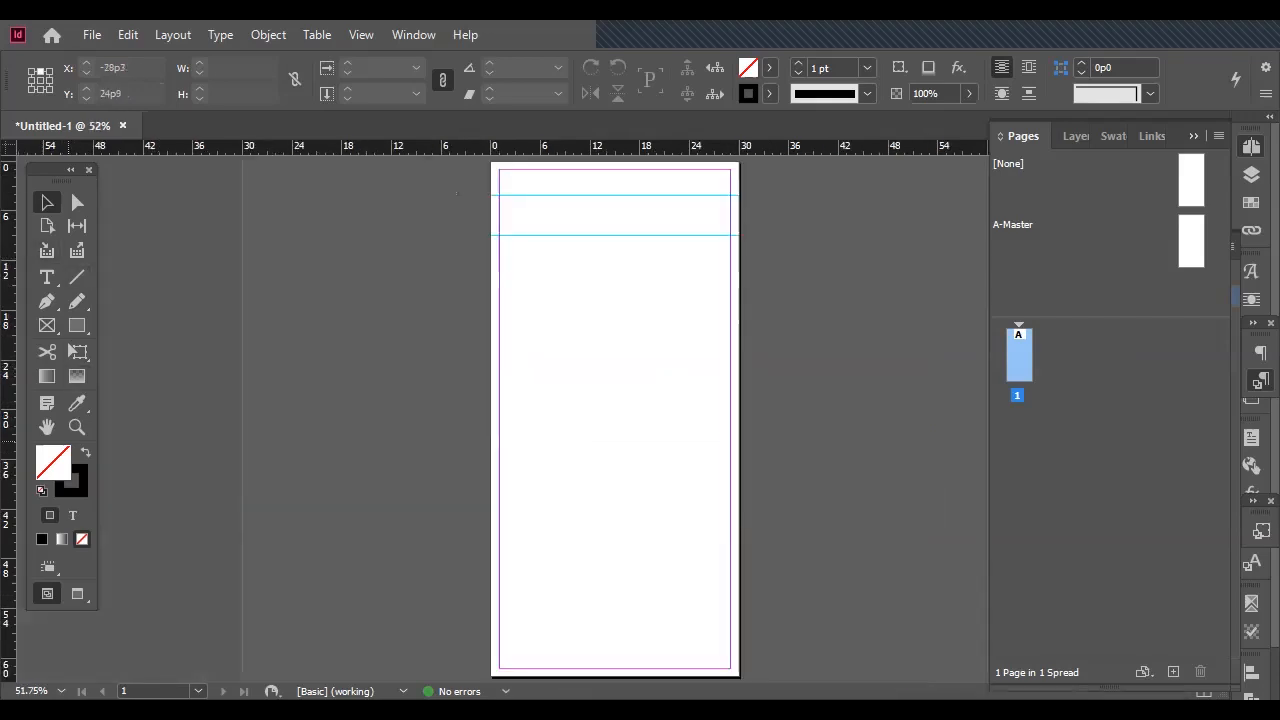
pyautogui.click(77, 325)
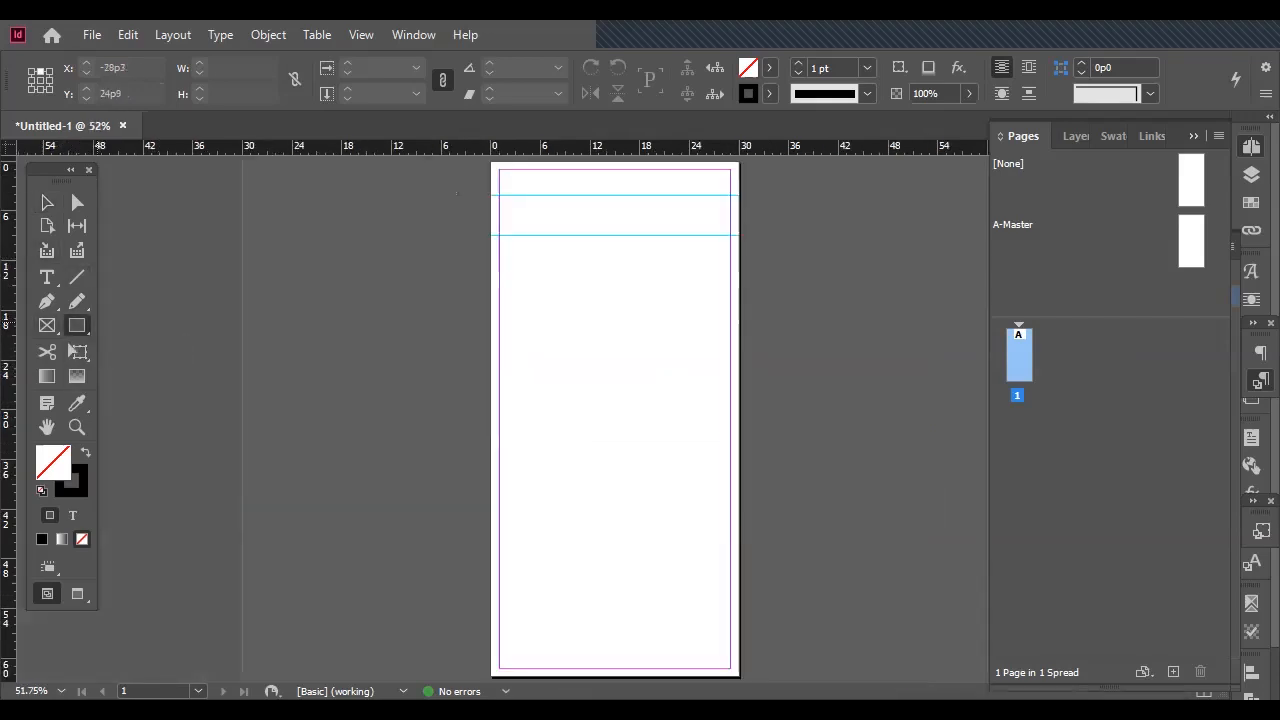
pyautogui.rightClick(81, 325)
pyautogui.click(85, 323)
pyautogui.moveTo(557, 281); pyautogui.dragTo(756, 483)
pyautogui.click(47, 325)
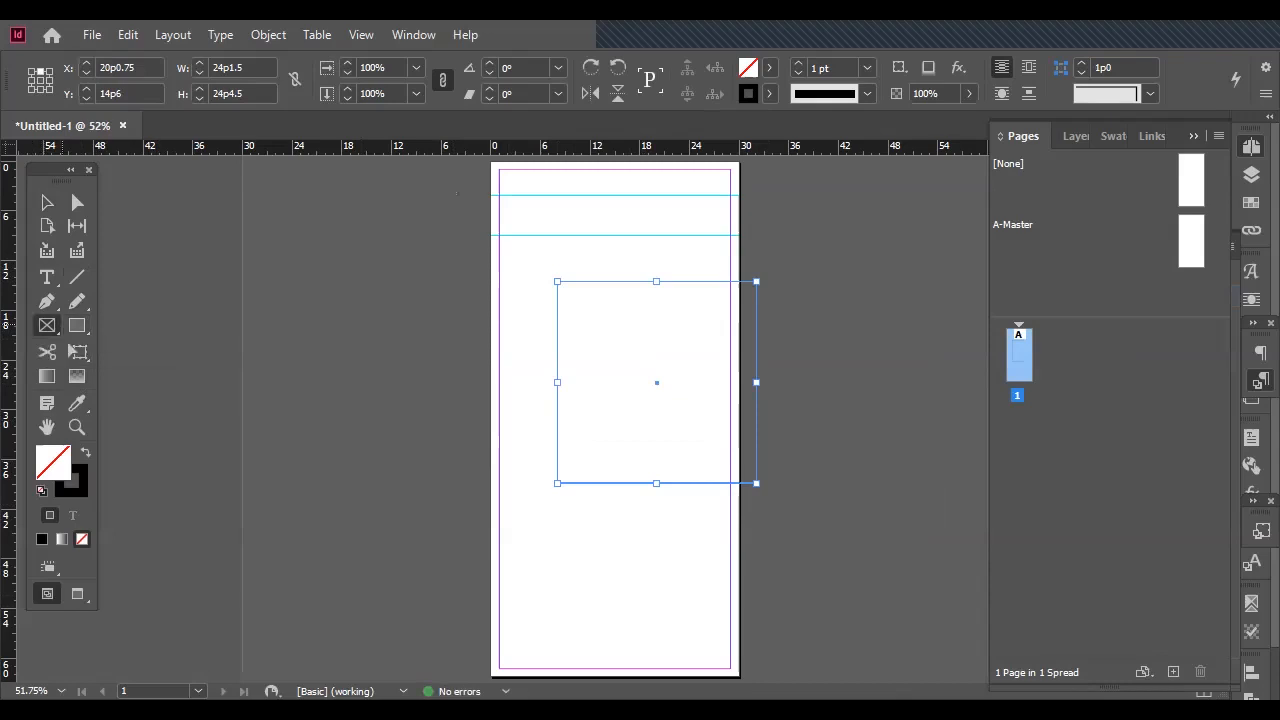
pyautogui.moveTo(490, 345); pyautogui.dragTo(647, 549)
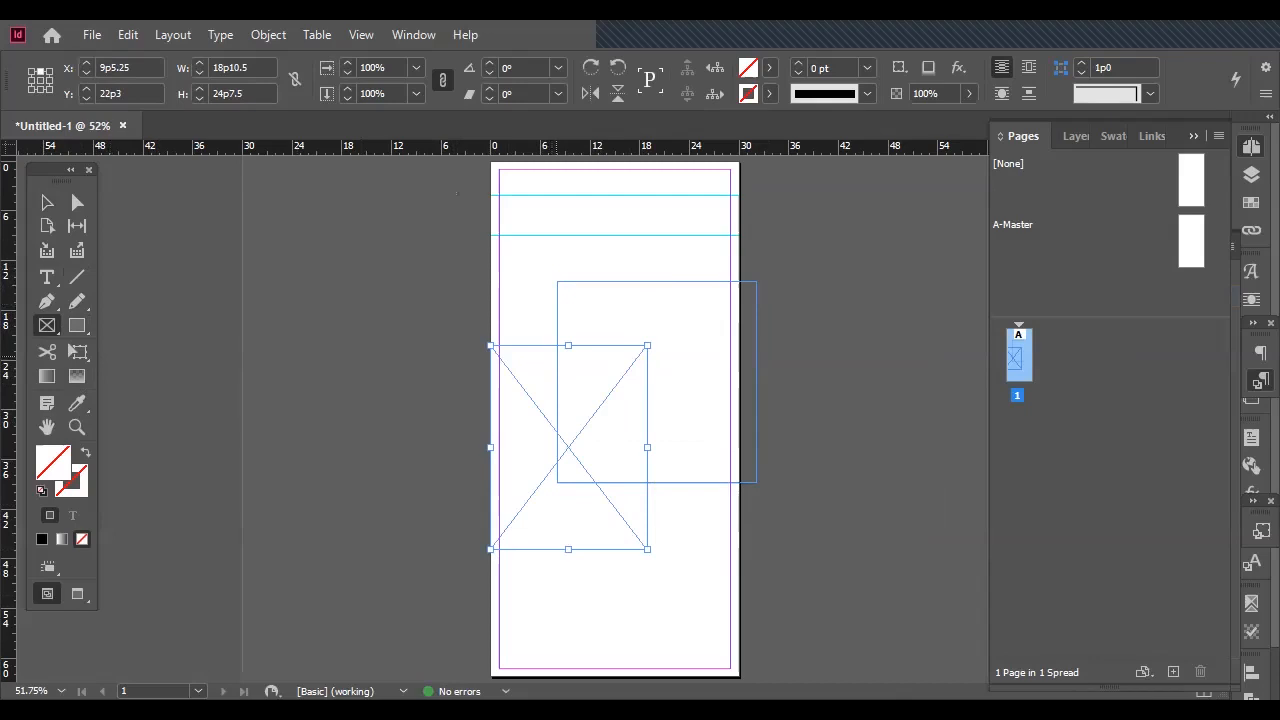
pyautogui.click(47, 202)
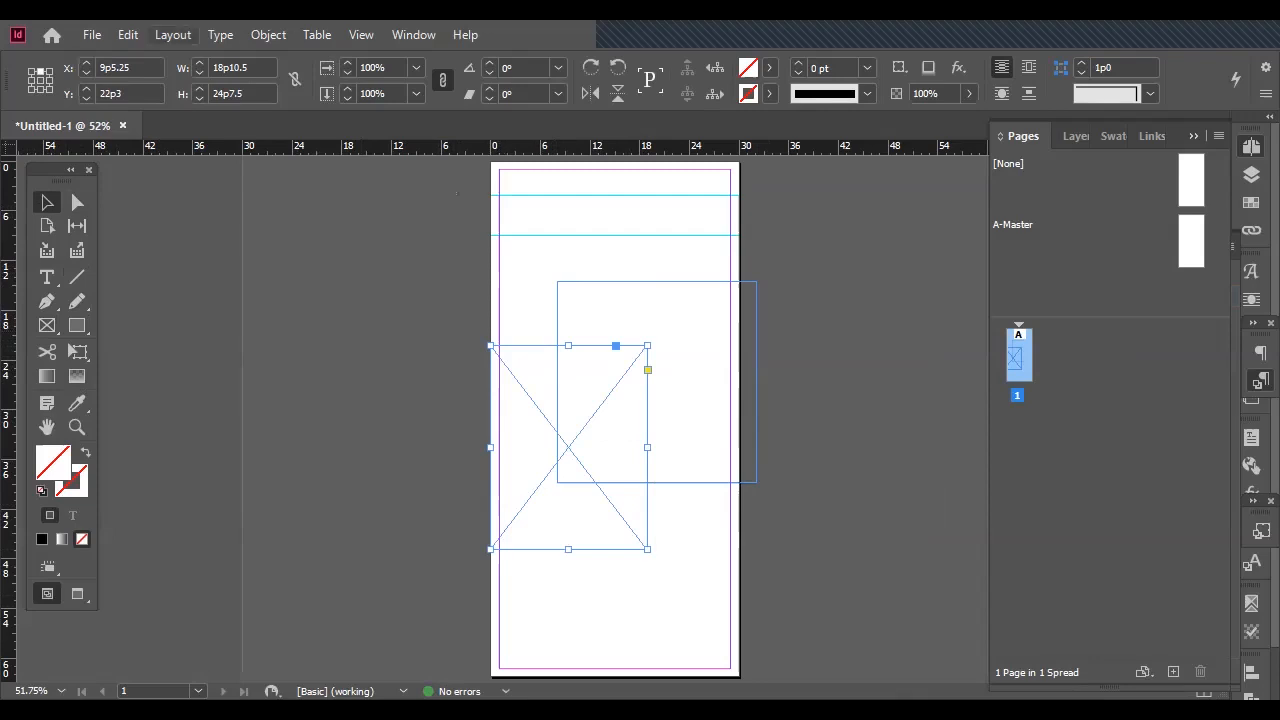
# Try entering sample text in the rectangle frame, undo it, and enter "sdsafaf" in the plain rectangle.
pyautogui.click(47, 277)
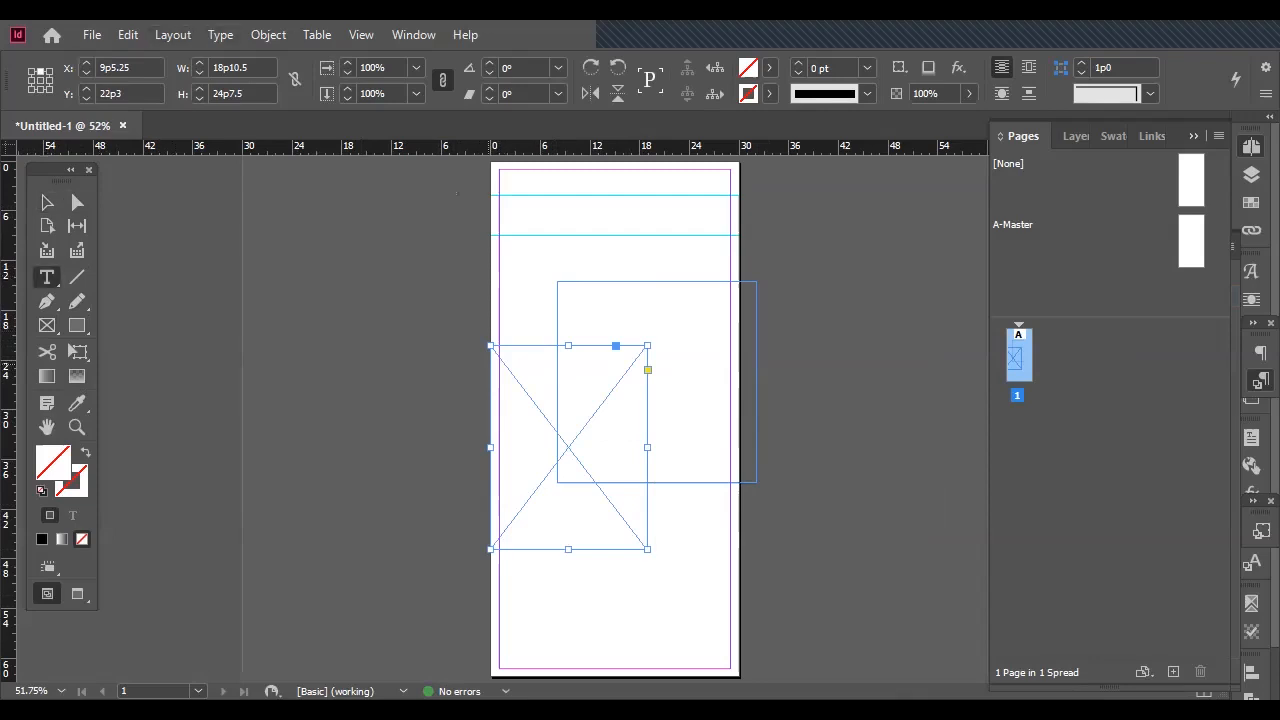
pyautogui.click(504, 362)
pyautogui.write("x;v,amdsf'jpgad")
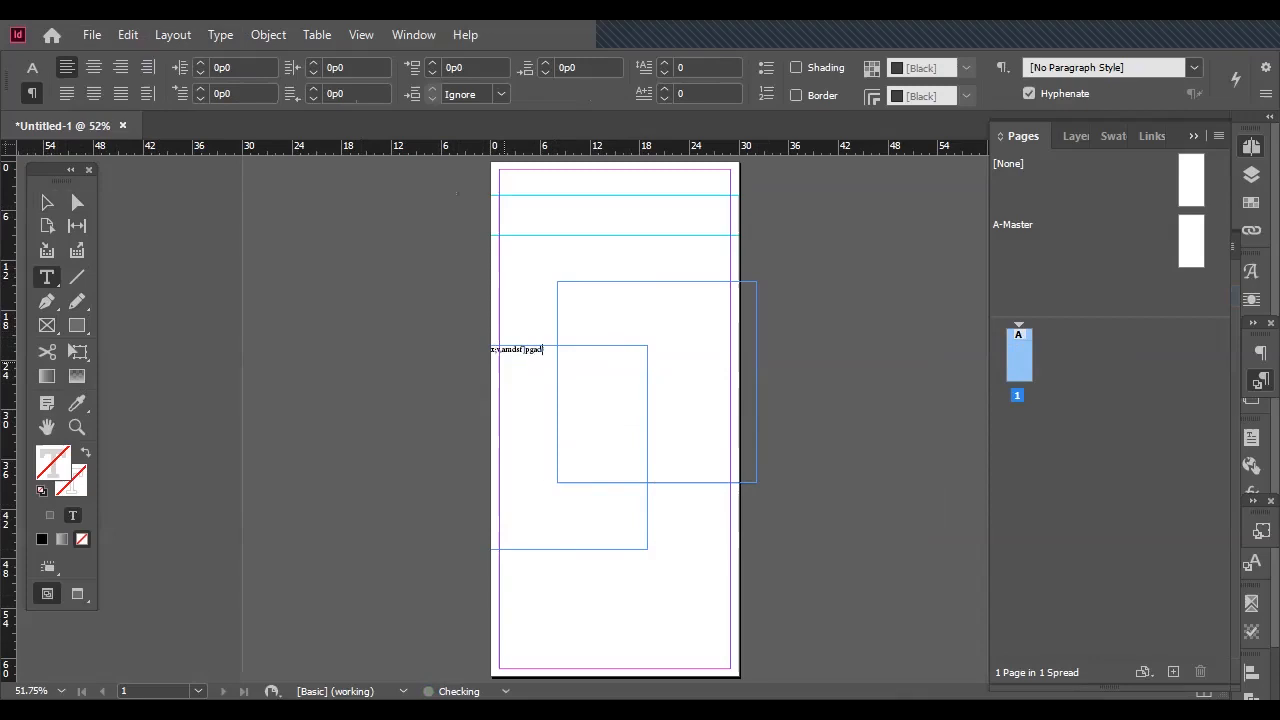
pyautogui.hotkey('ctrl', 'z')
pyautogui.click(598, 314)
pyautogui.write('sdsafaf')
pyautogui.scroll(1, 598, 314)
pyautogui.hotkey('alt', 'f')
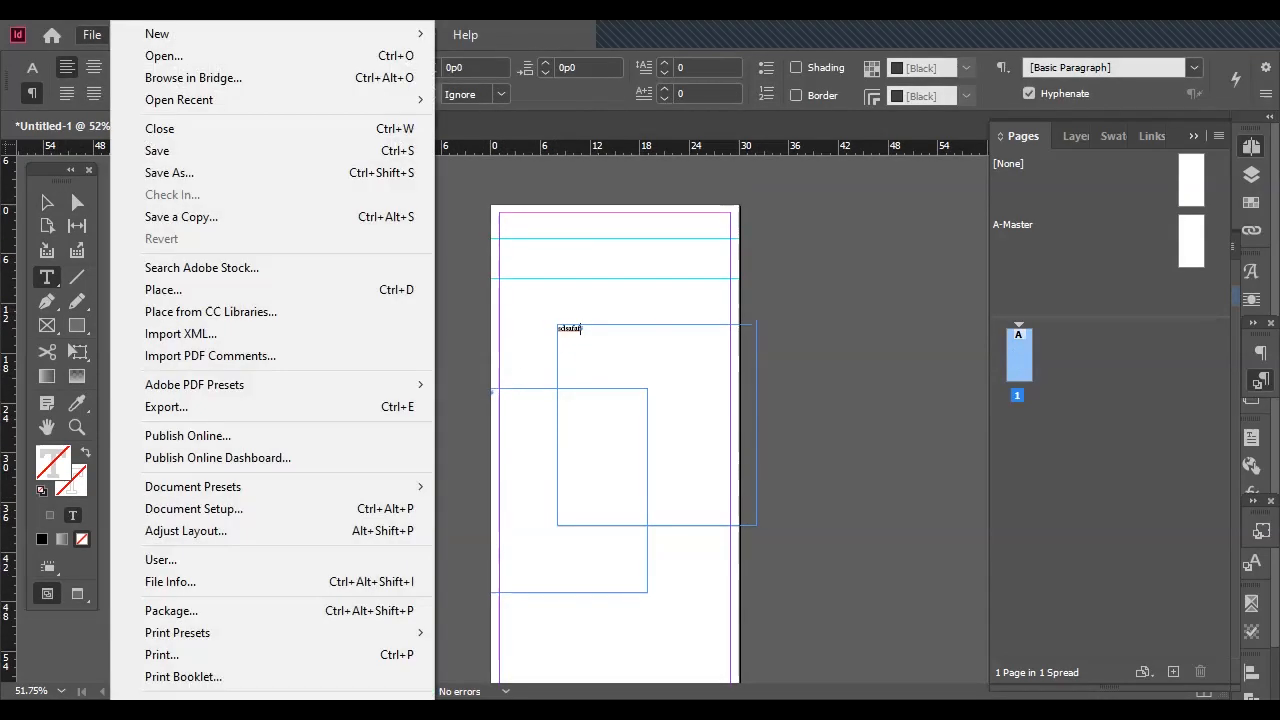
pyautogui.press('Escape')
pyautogui.press('Escape')
# Delete both test frames from the page.
pyautogui.hotkey('ctrl', 'a')
pyautogui.press('Delete')
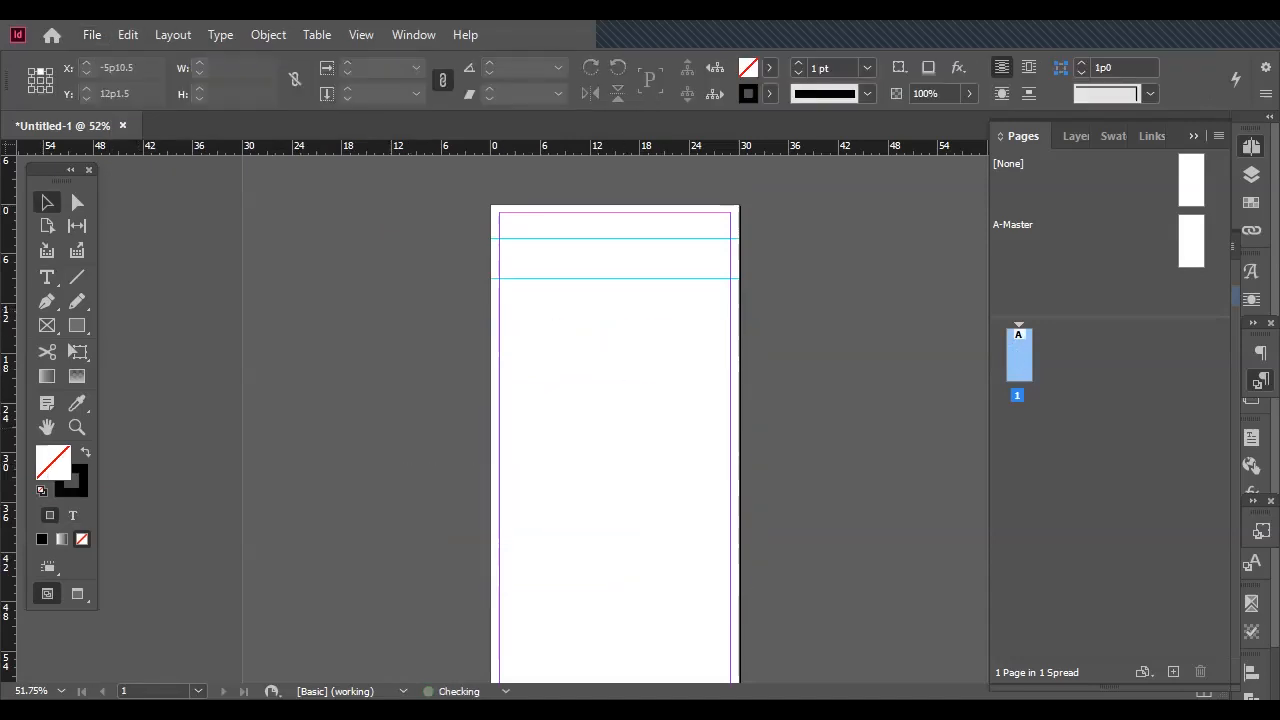
# Draw a 28p0 wide text frame within the page margins and extend its top edge to the page's top edge.
pyautogui.click(46, 277)
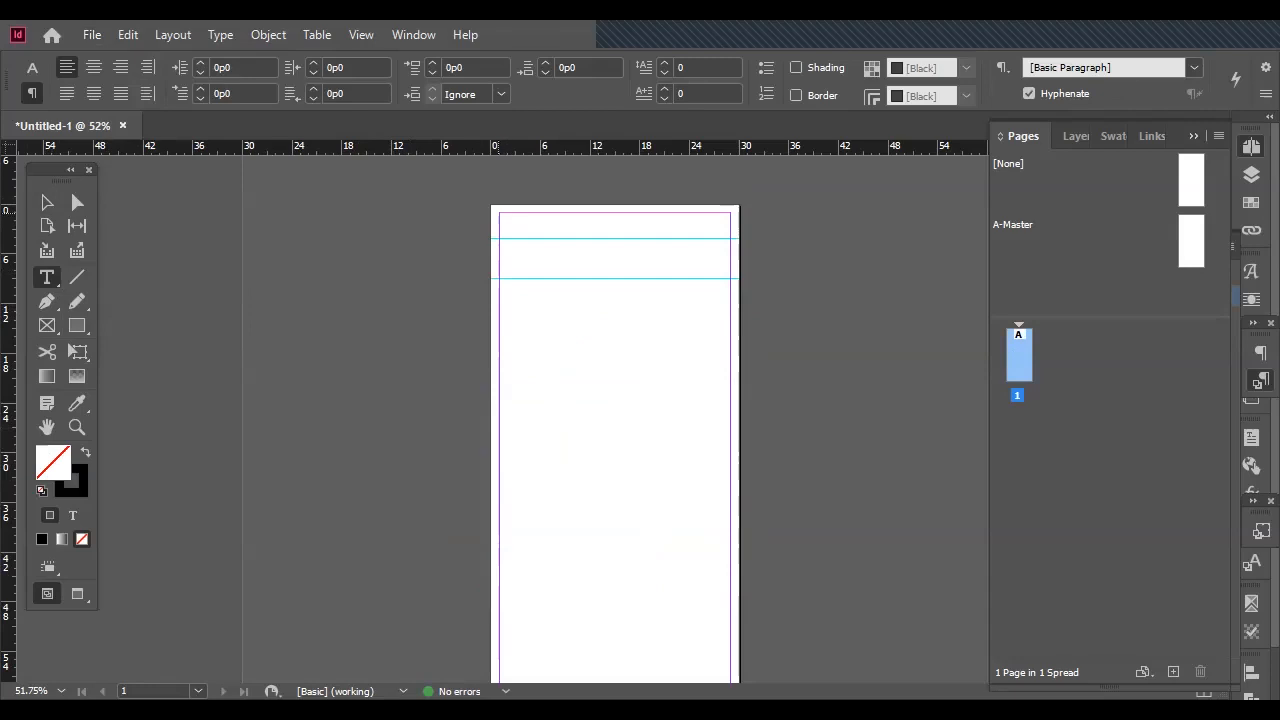
pyautogui.moveTo(500, 212); pyautogui.dragTo(737, 591)
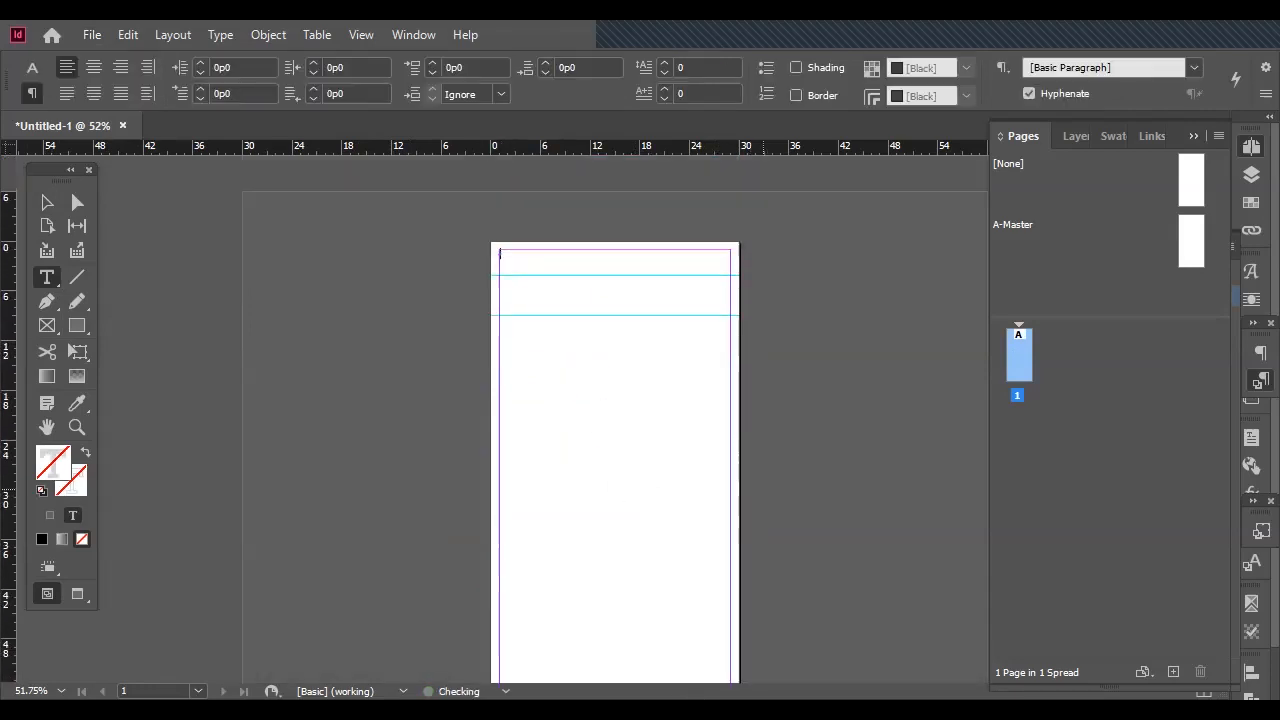
pyautogui.click(77, 427)
pyautogui.moveTo(444, 203); pyautogui.dragTo(899, 373)
pyautogui.click(47, 202)
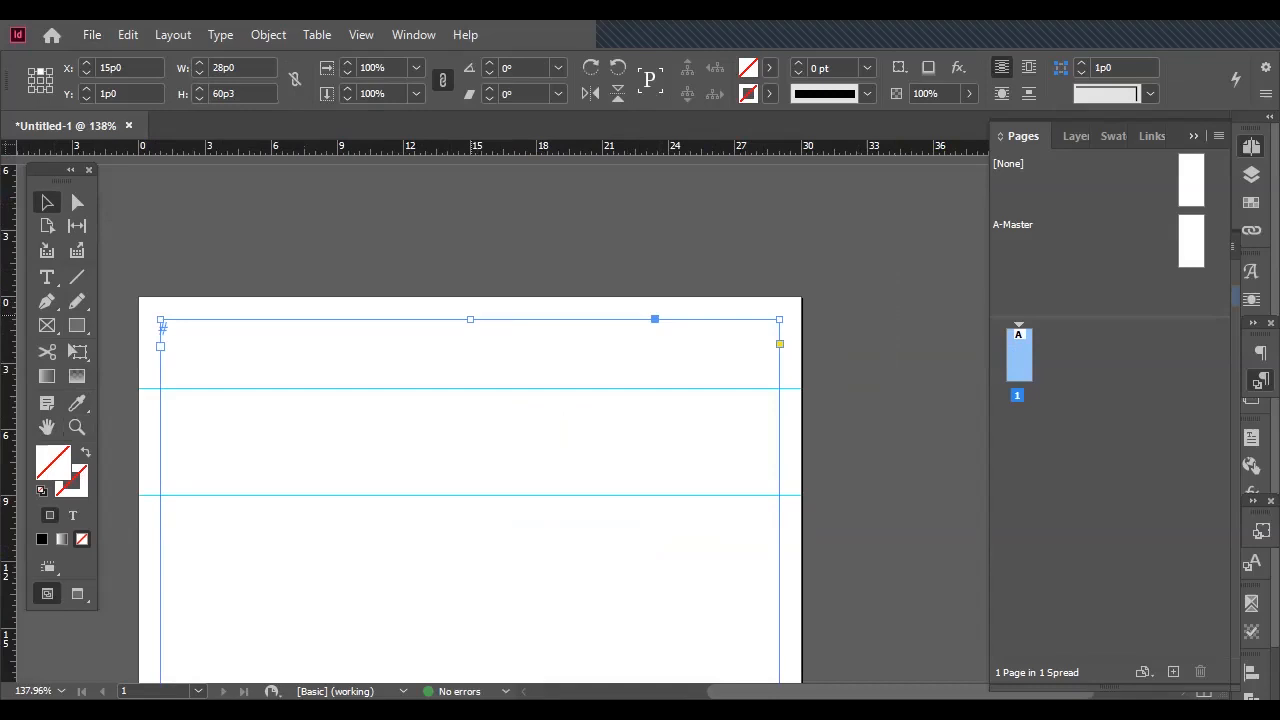
pyautogui.moveTo(470, 319); pyautogui.dragTo(464, 298)
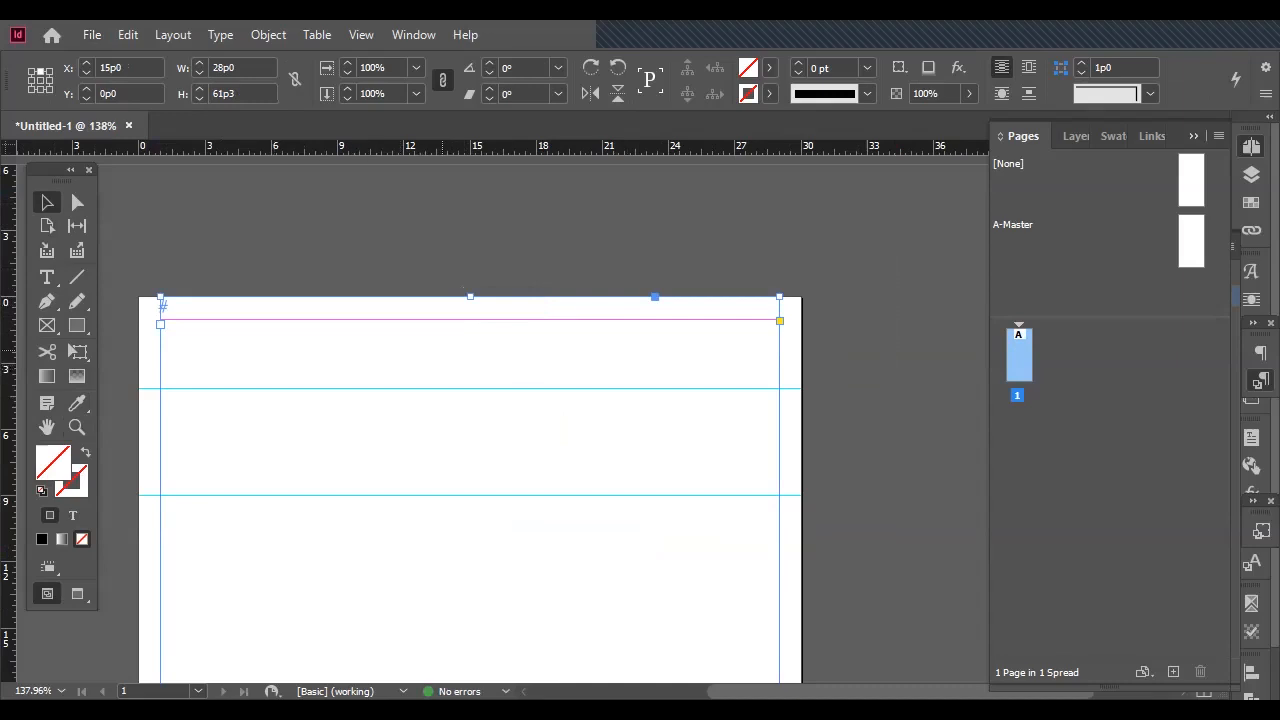
# Place PleasureAd.txt into the text frame.
pyautogui.hscroll(-5, 470, 490)
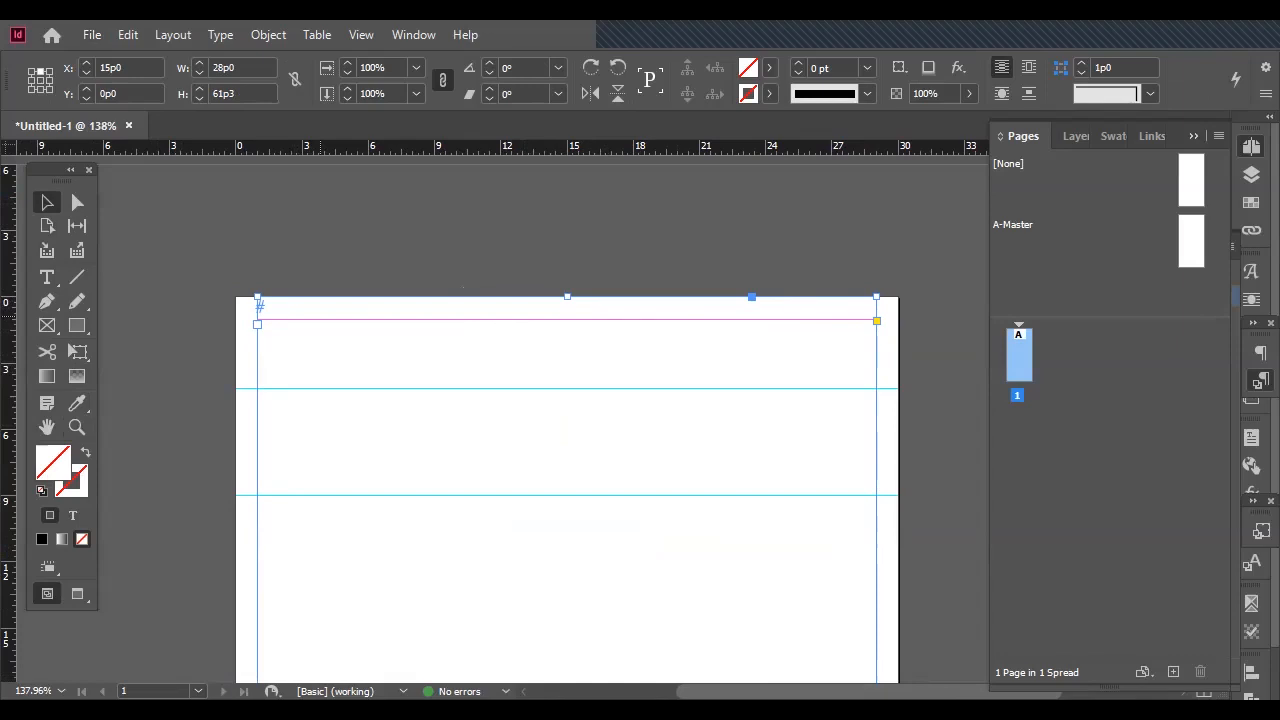
pyautogui.hotkey('ctrl', 'd')
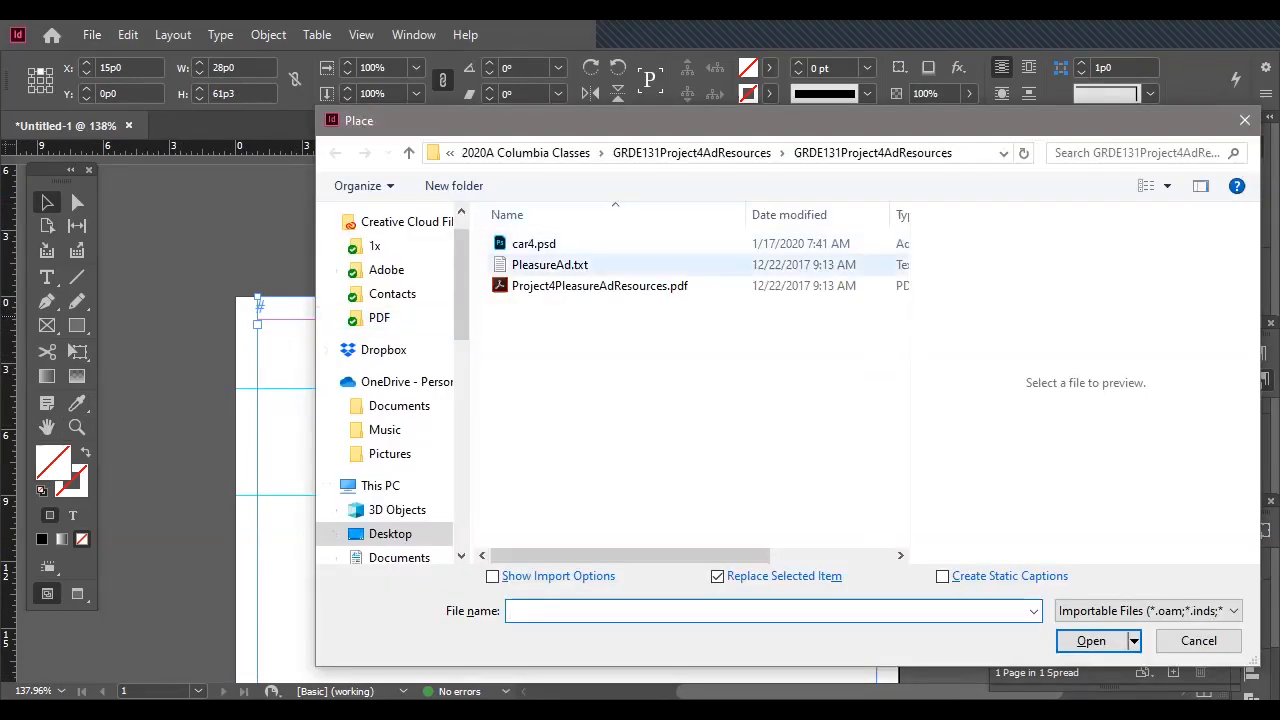
pyautogui.click(550, 264)
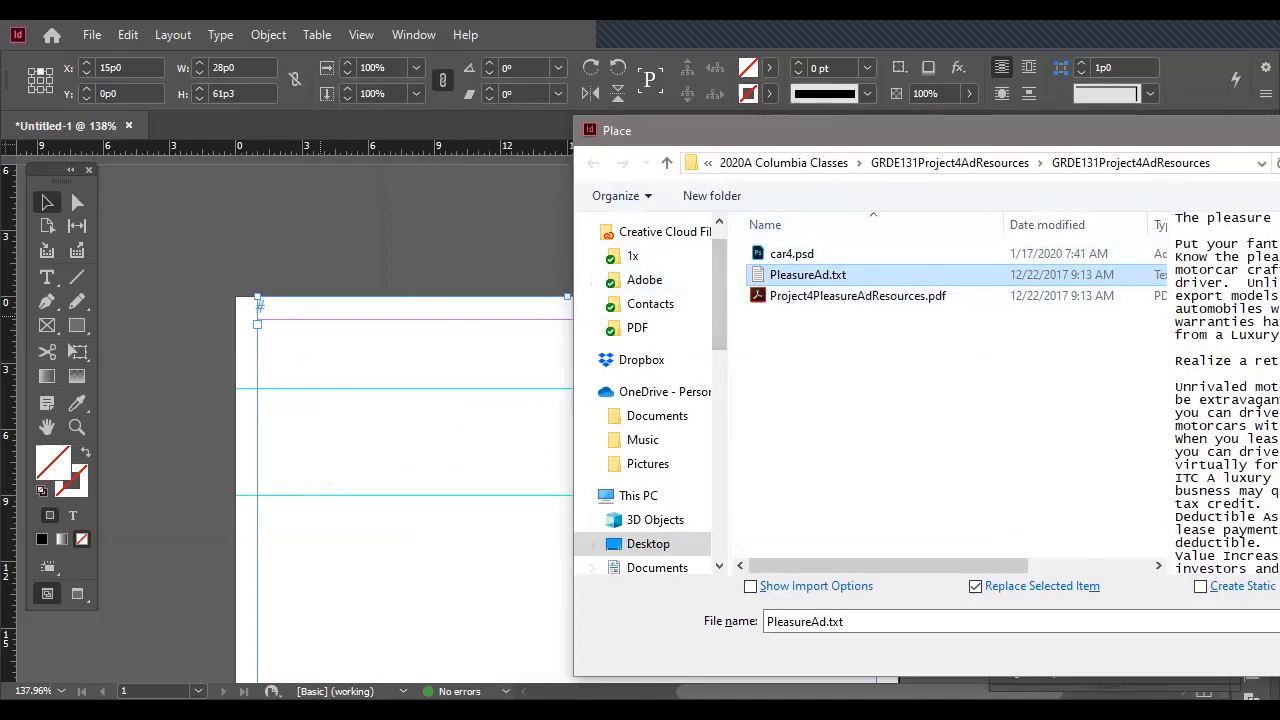
pyautogui.press('Return')
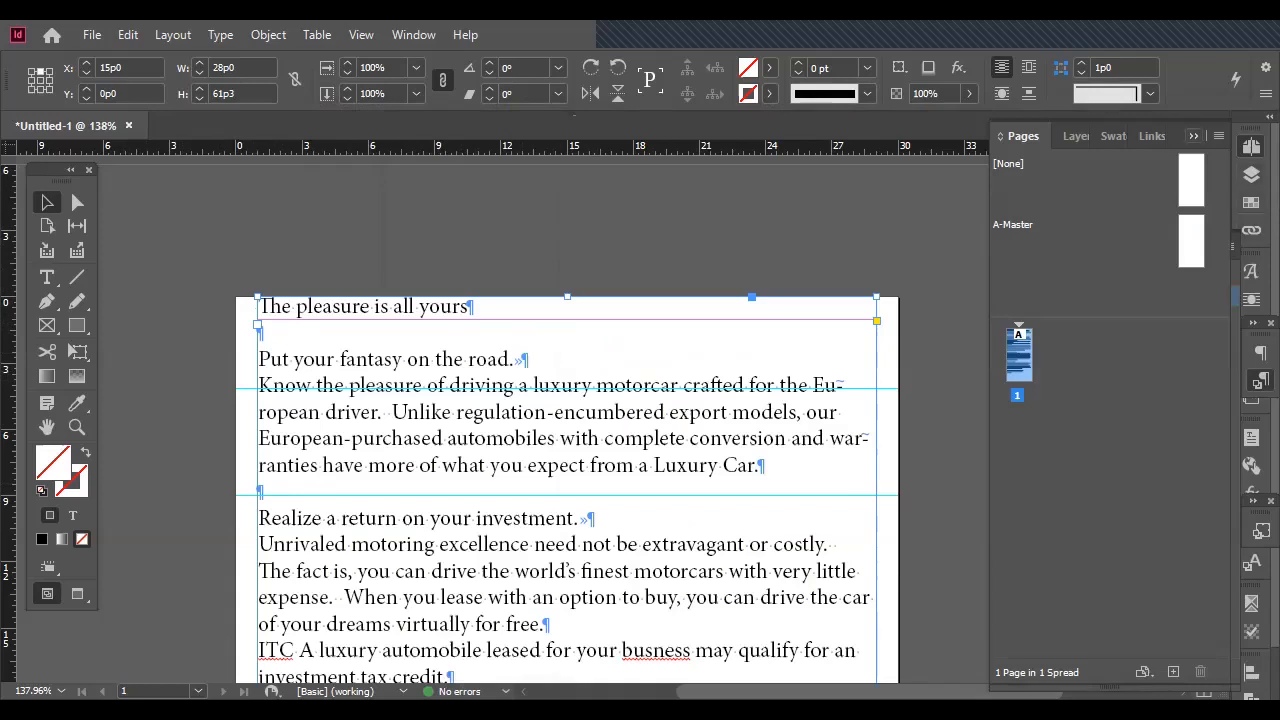
# Fill the text frame with [Black] at a 20% tint.
pyautogui.click(1193, 136)
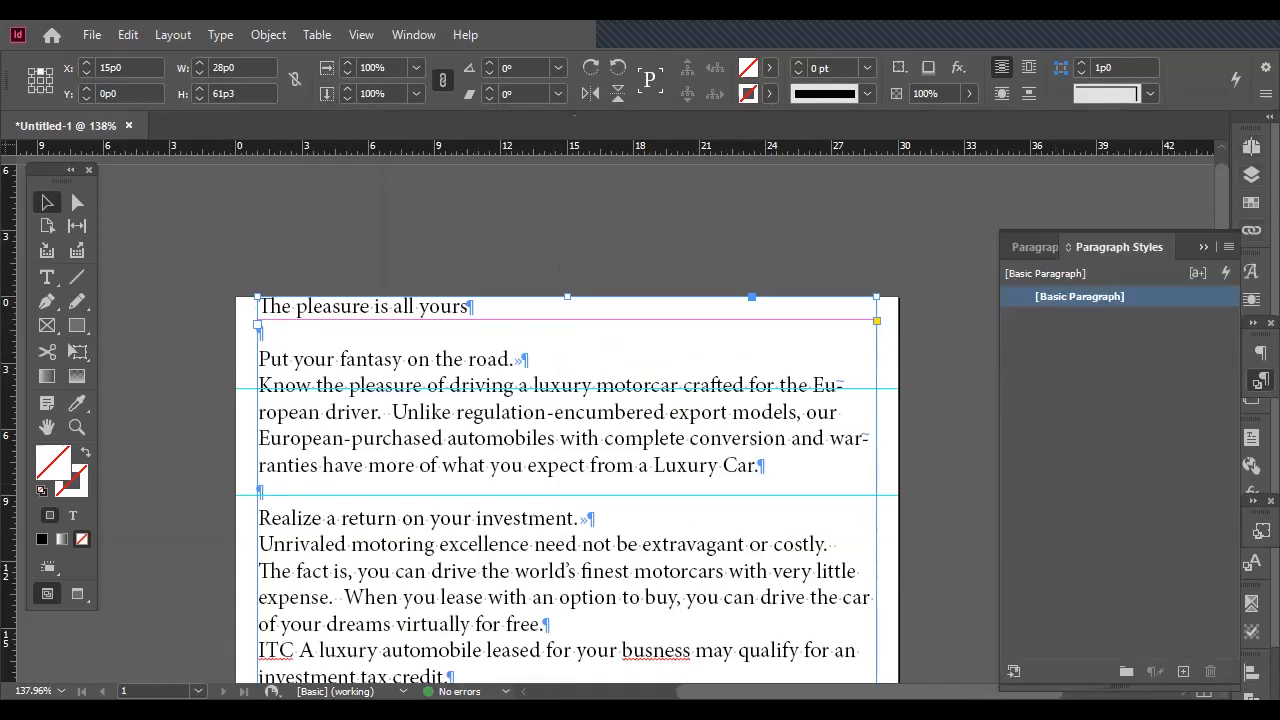
pyautogui.click(1251, 202)
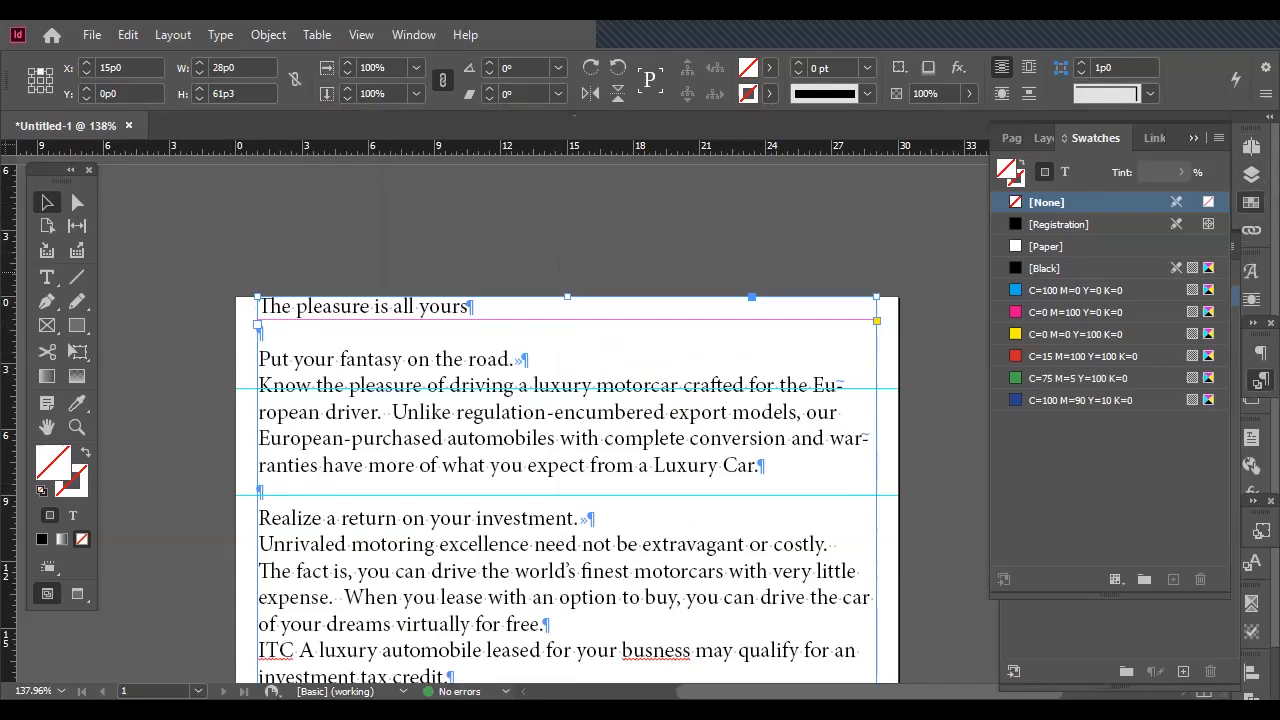
pyautogui.click(1045, 268)
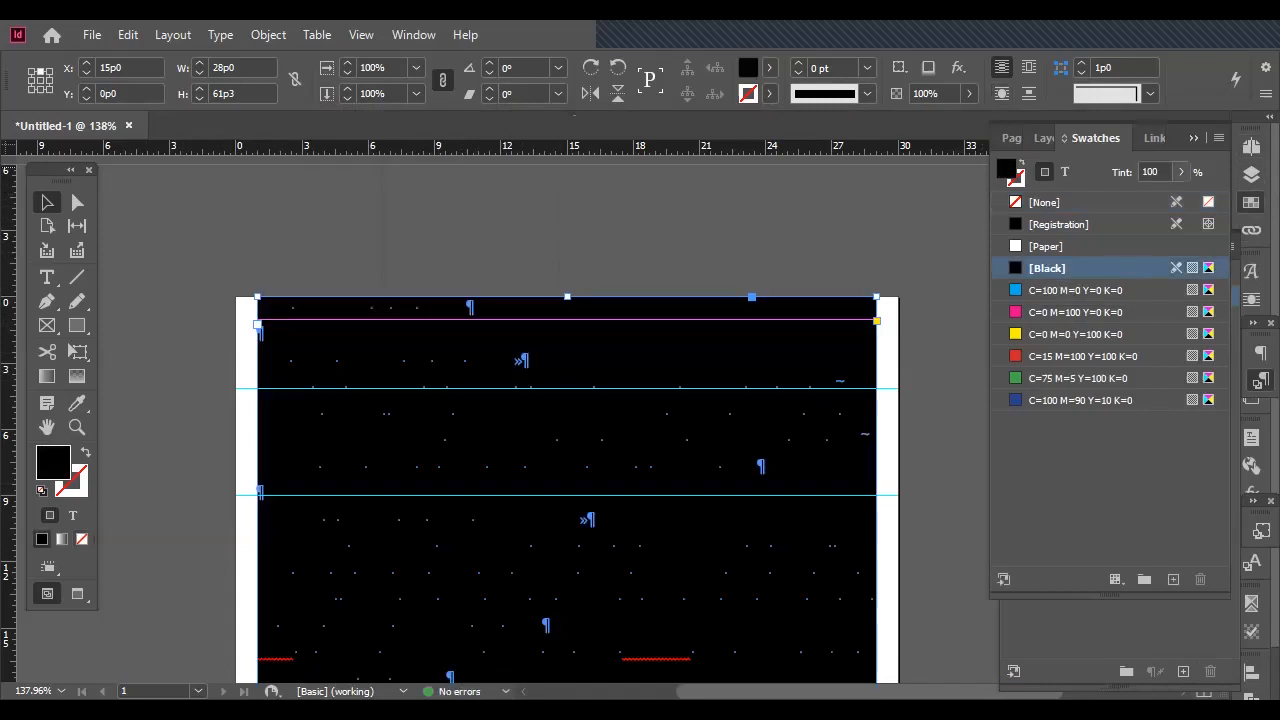
pyautogui.click(1181, 172)
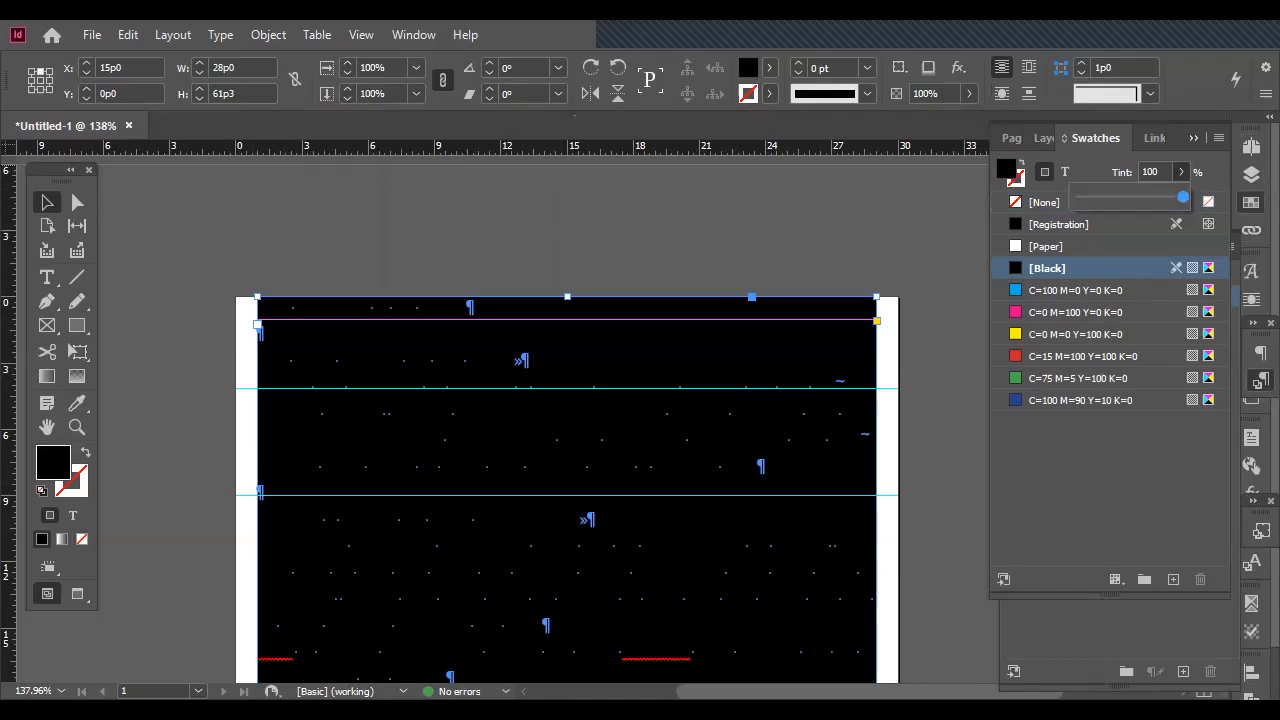
pyautogui.click(1150, 172)
pyautogui.write('20')
pyautogui.press('Return')
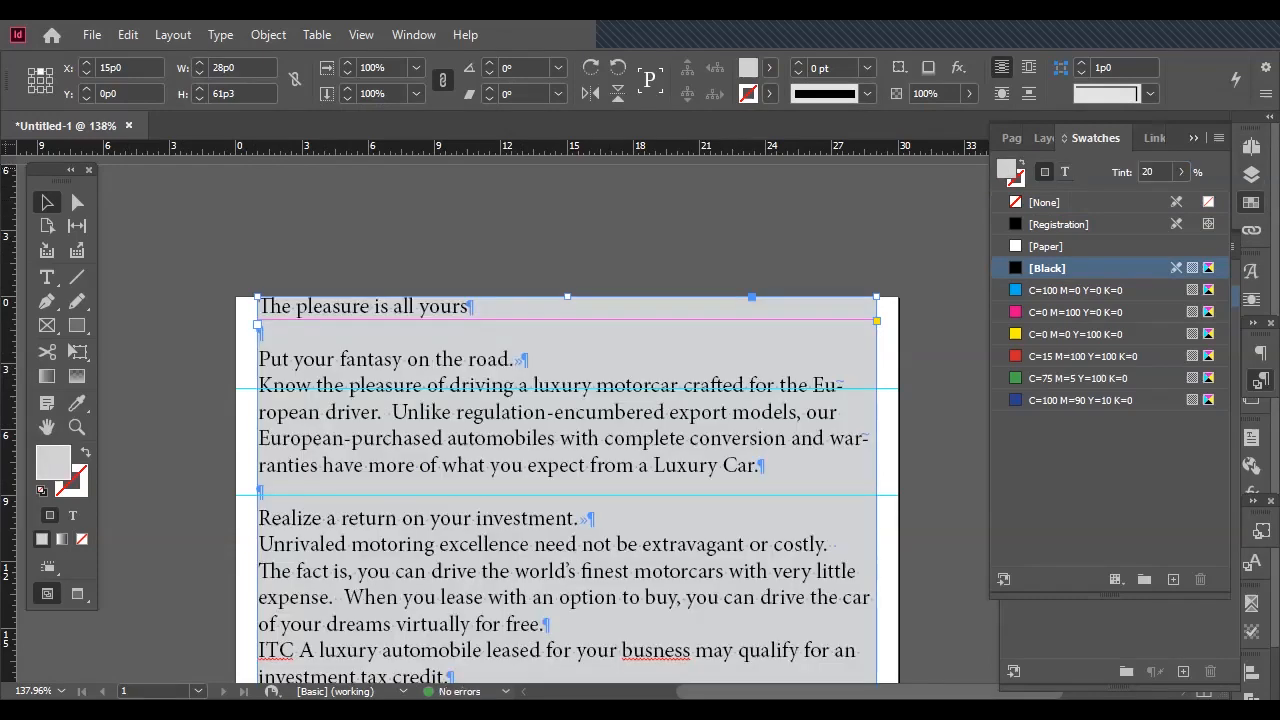
pyautogui.click(1018, 180)
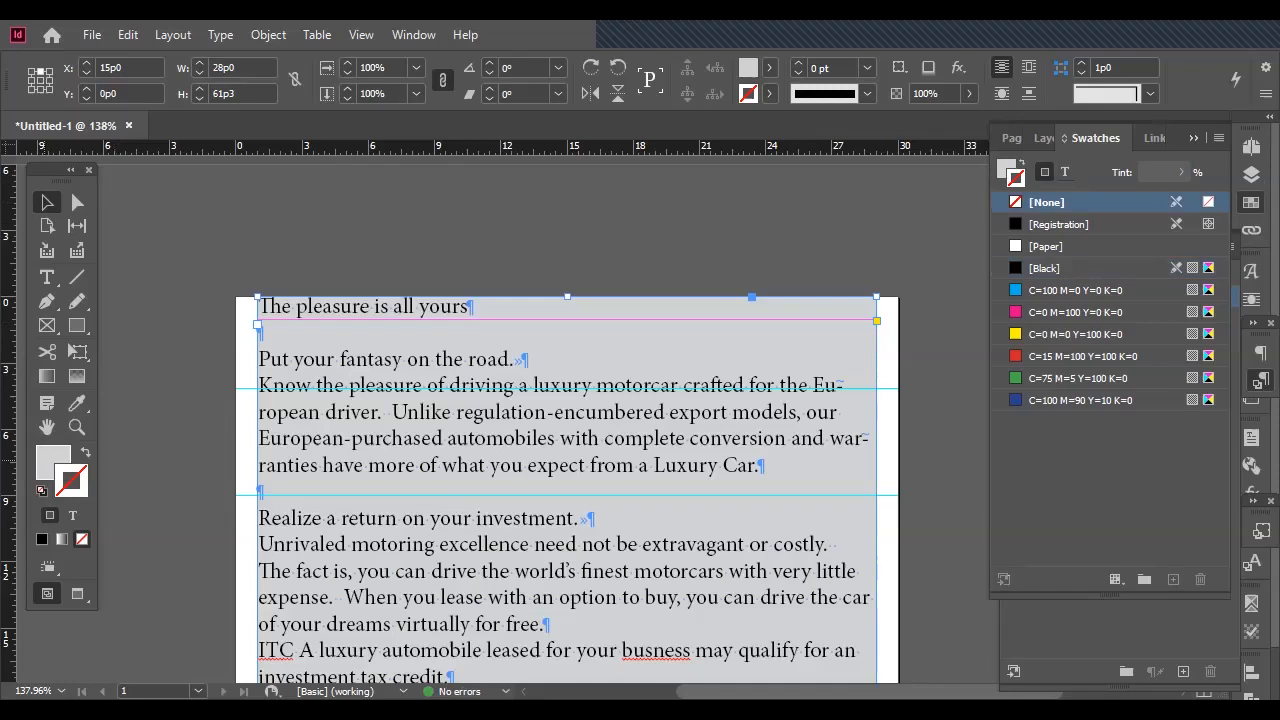
pyautogui.moveTo(55, 170); pyautogui.dragTo(121, 160)
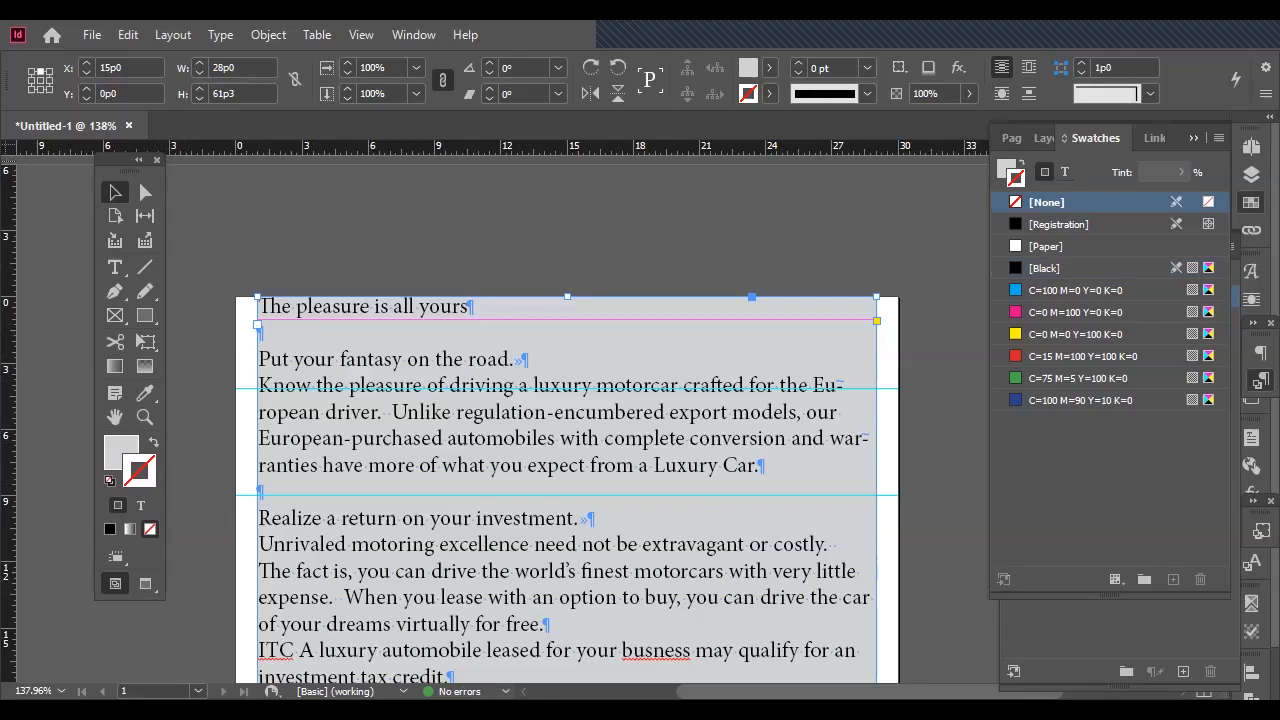
pyautogui.press('x')
pyautogui.press('F11')
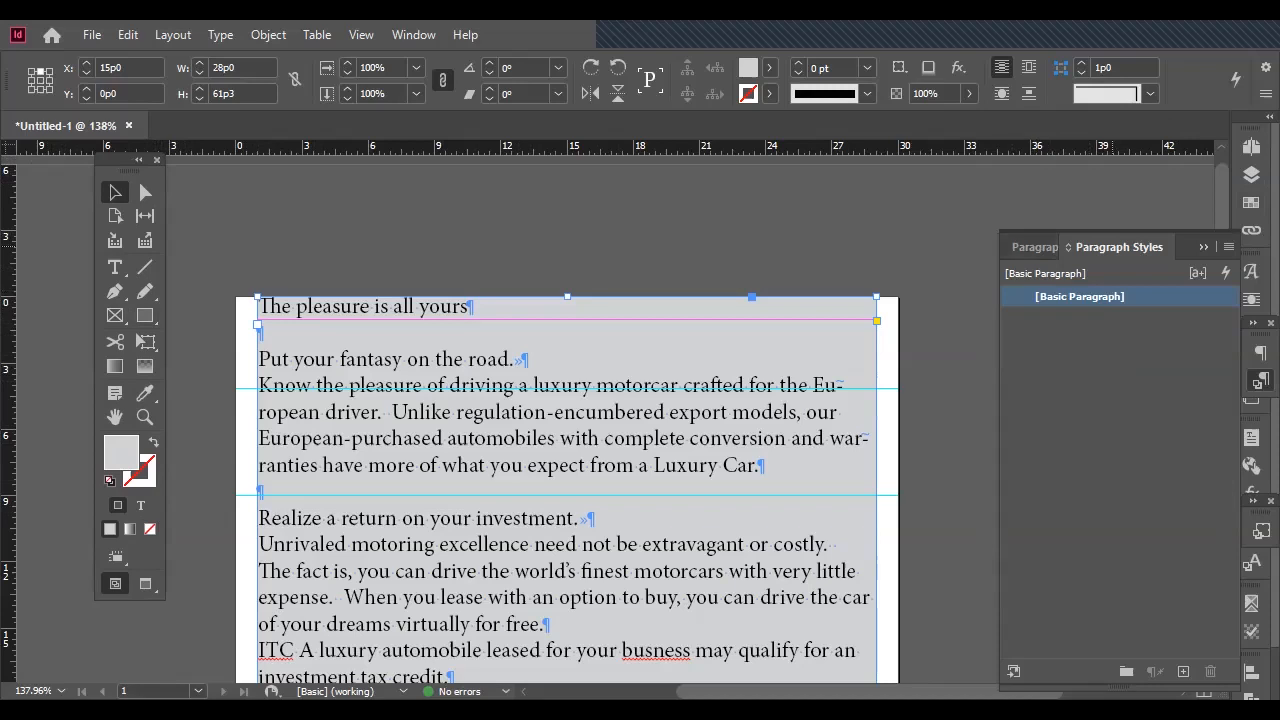
pyautogui.press('F11')
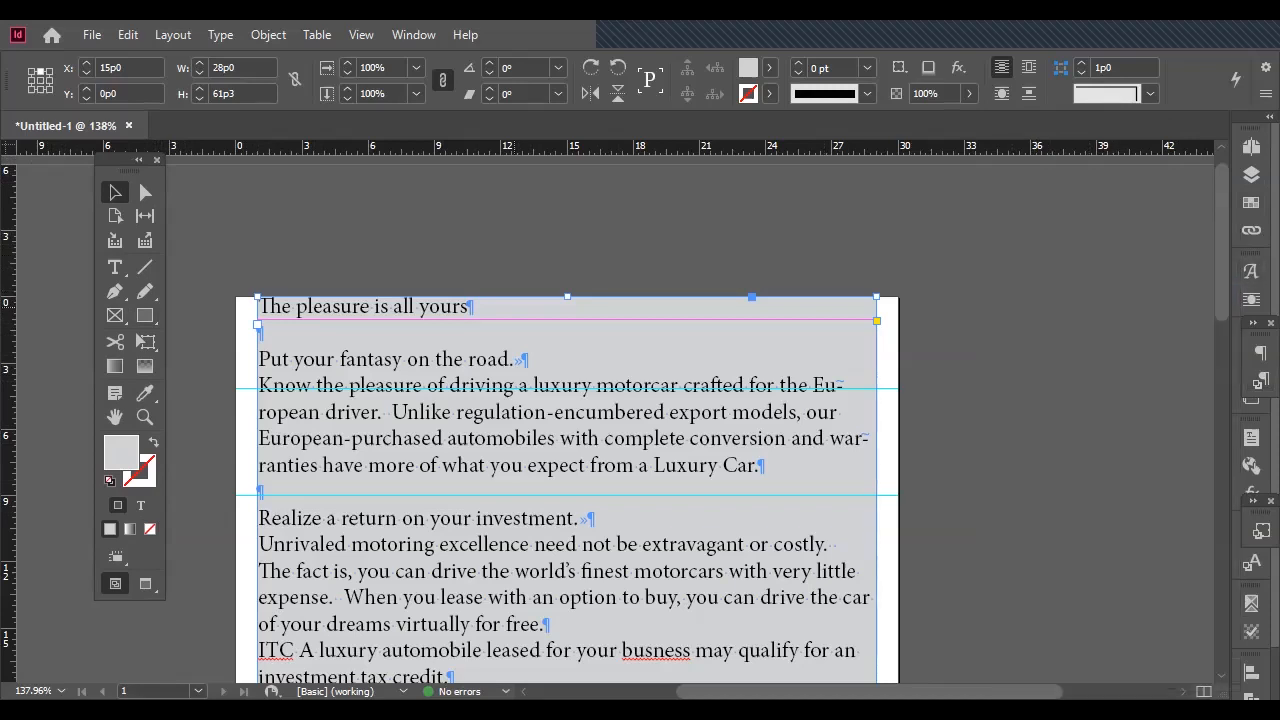
# Set the headline "The pleasure is all yours" in Adobe Caslon Pro Bold.
pyautogui.tripleClick(342, 308)
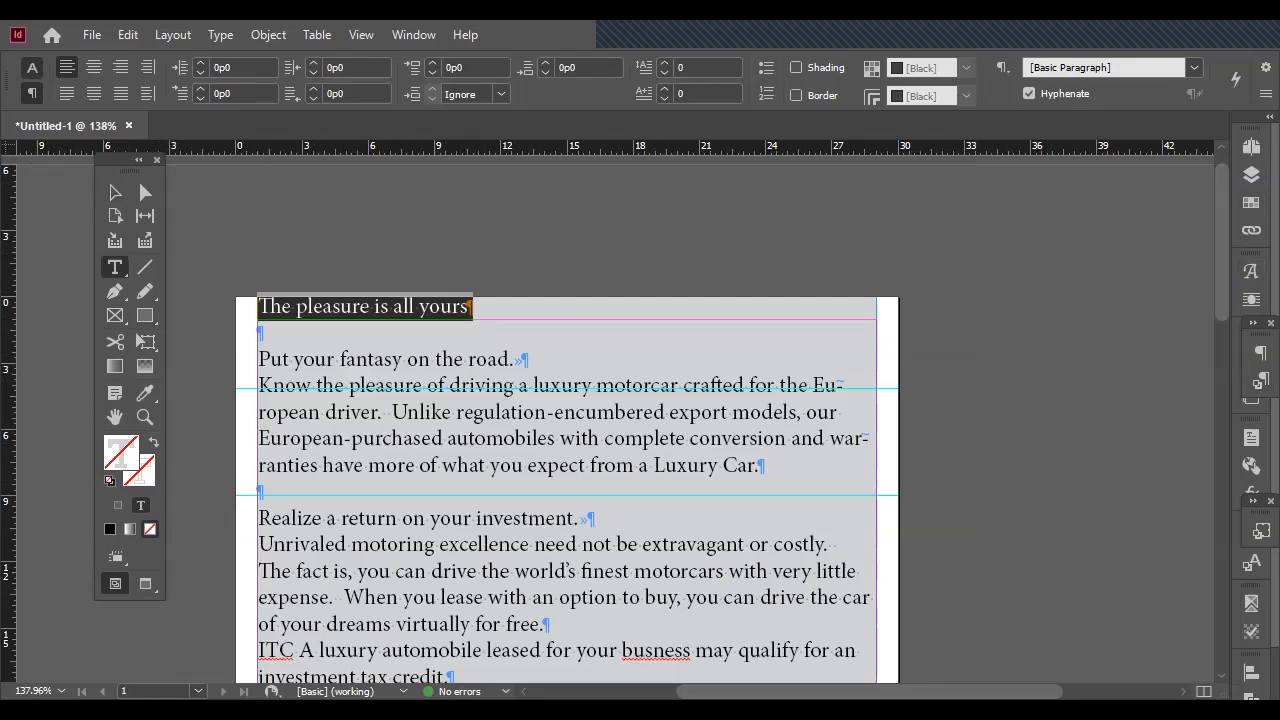
pyautogui.click(32, 68)
pyautogui.click(125, 68)
pyautogui.write('a')
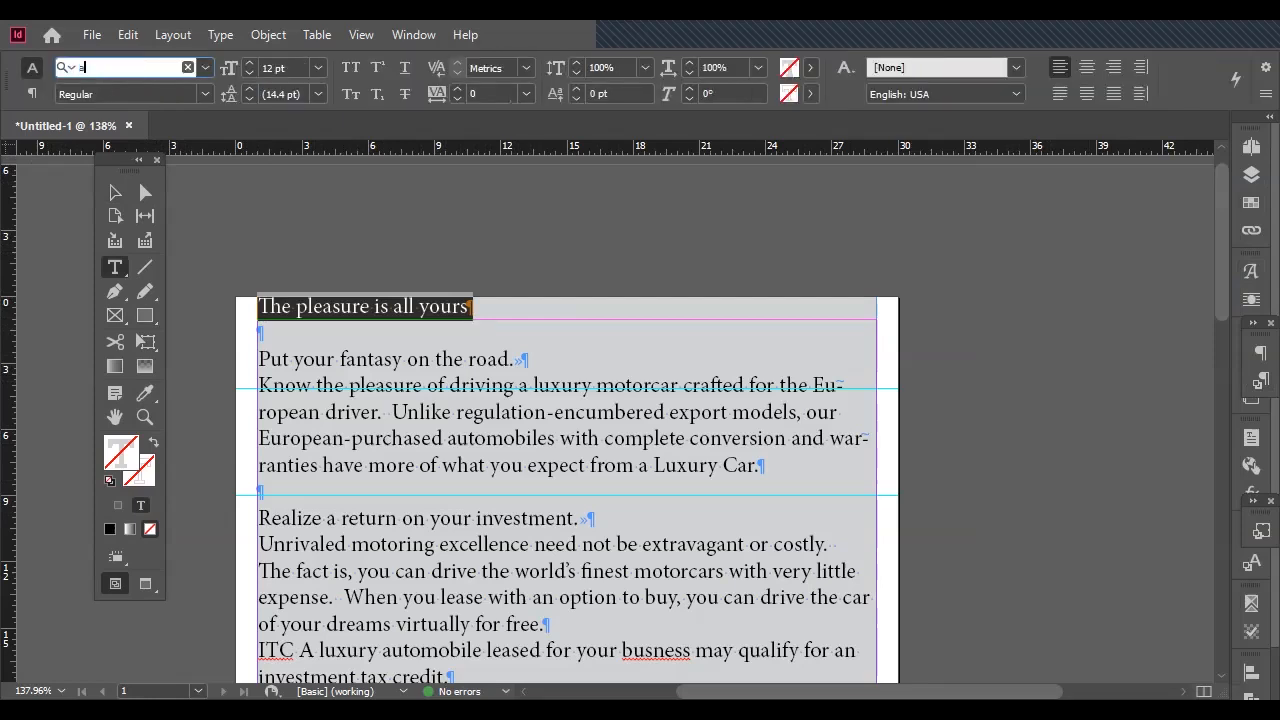
pyautogui.write('dobe ca')
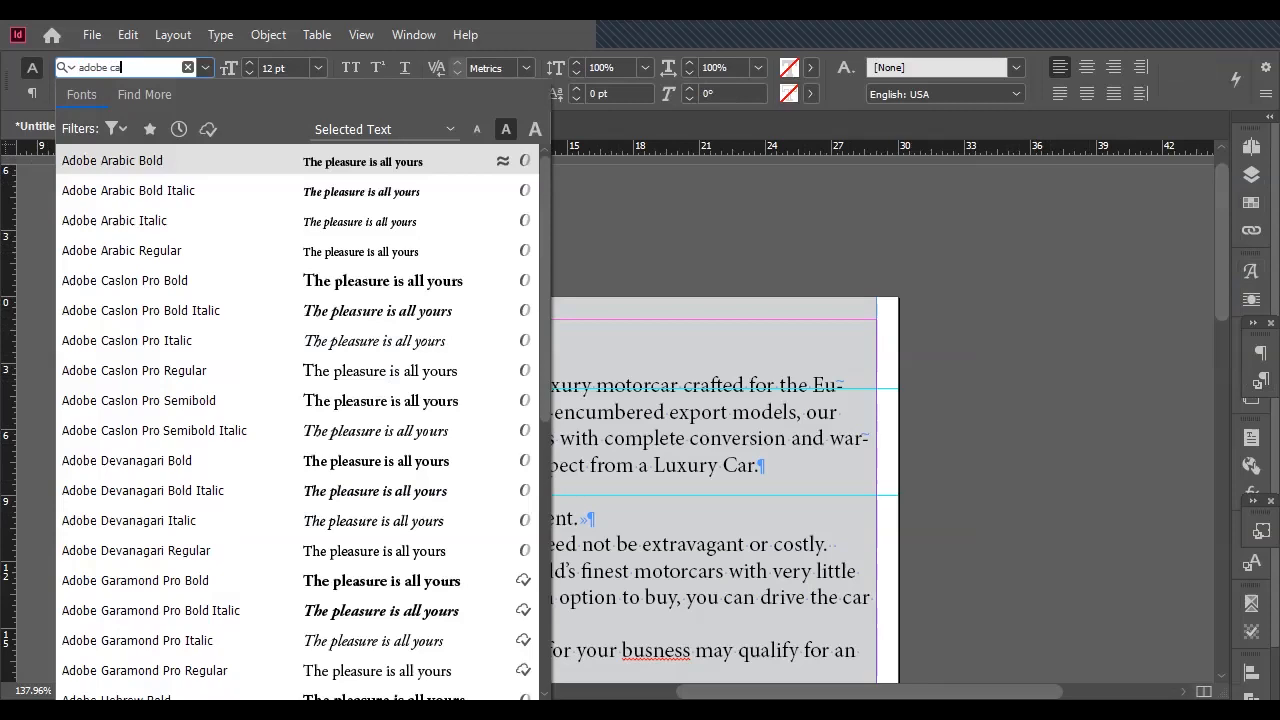
pyautogui.write('s')
pyautogui.press('Return')
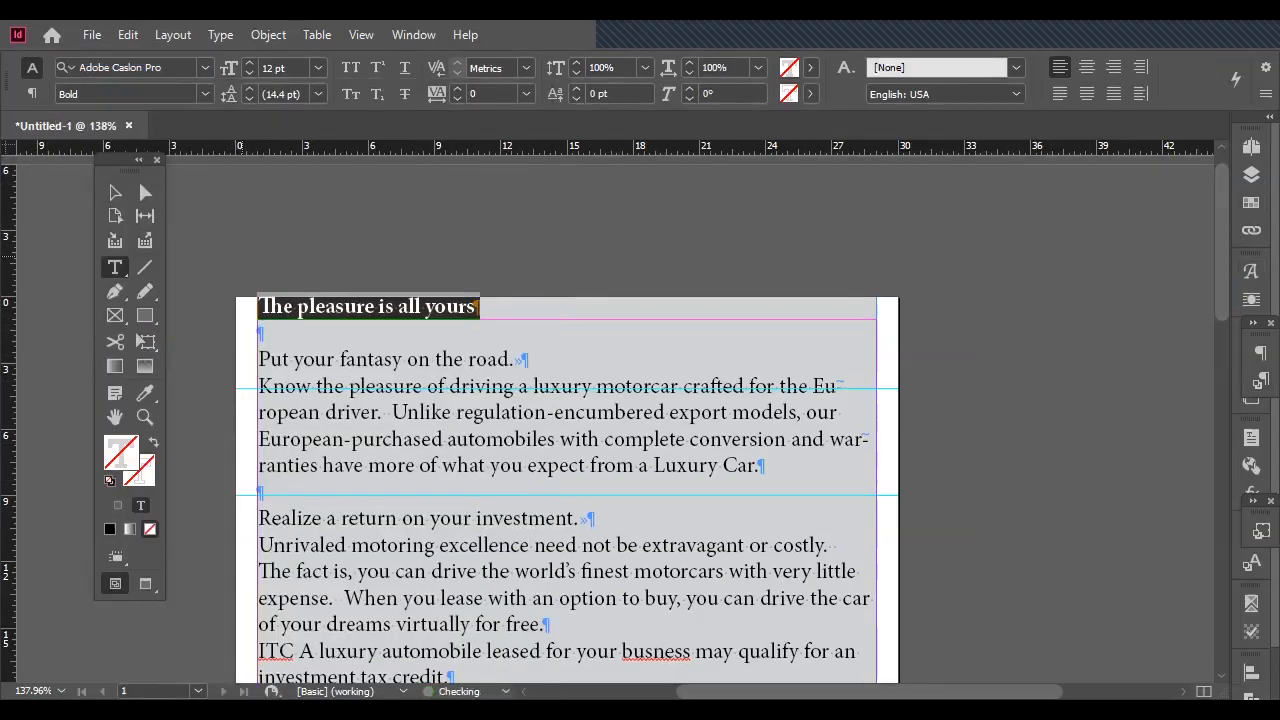
# Set the headline's font size to 48 pt and its leading to 36 pt.
pyautogui.moveTo(288, 68); pyautogui.dragTo(265, 68)
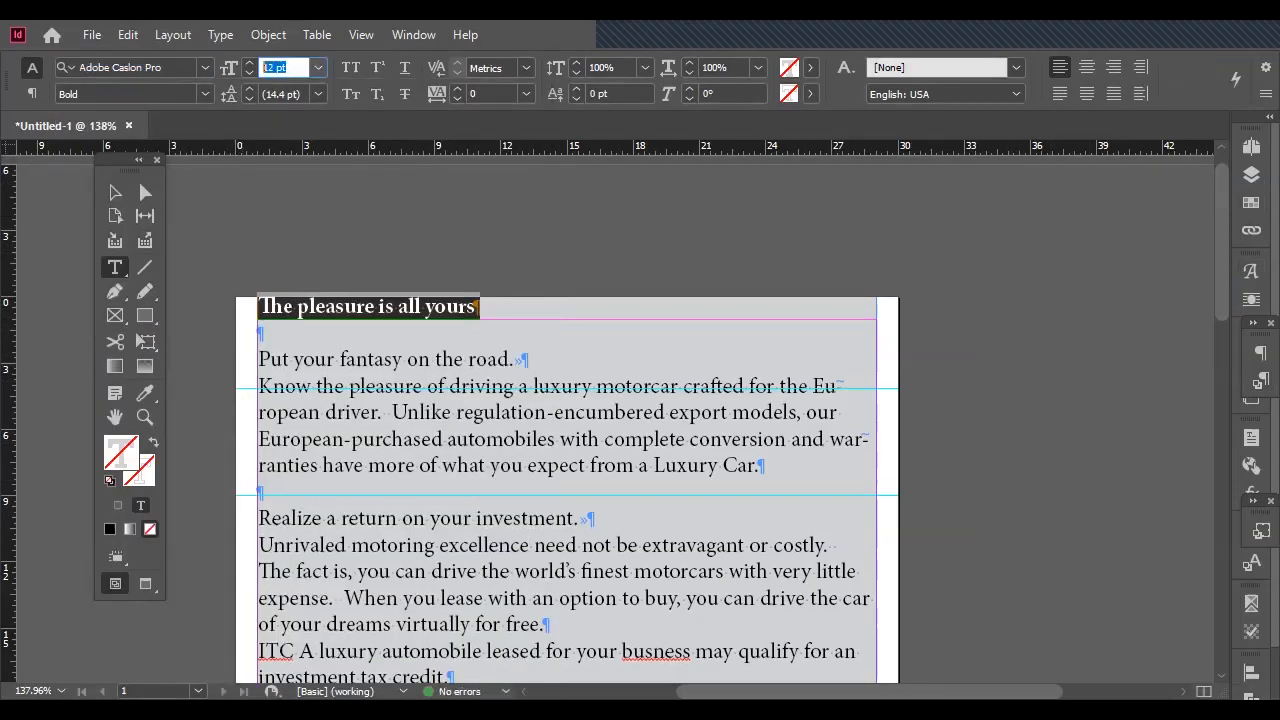
pyautogui.write('48')
pyautogui.press('Tab')
pyautogui.write('36')
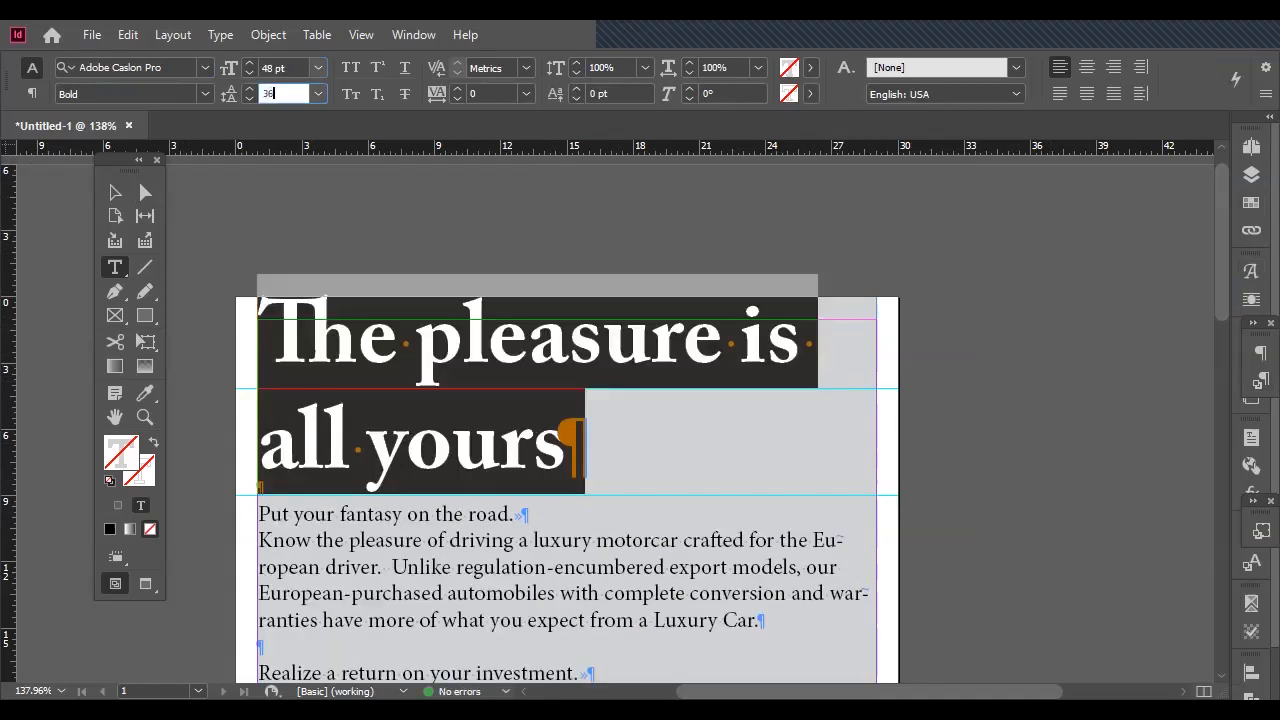
pyautogui.press('Return')
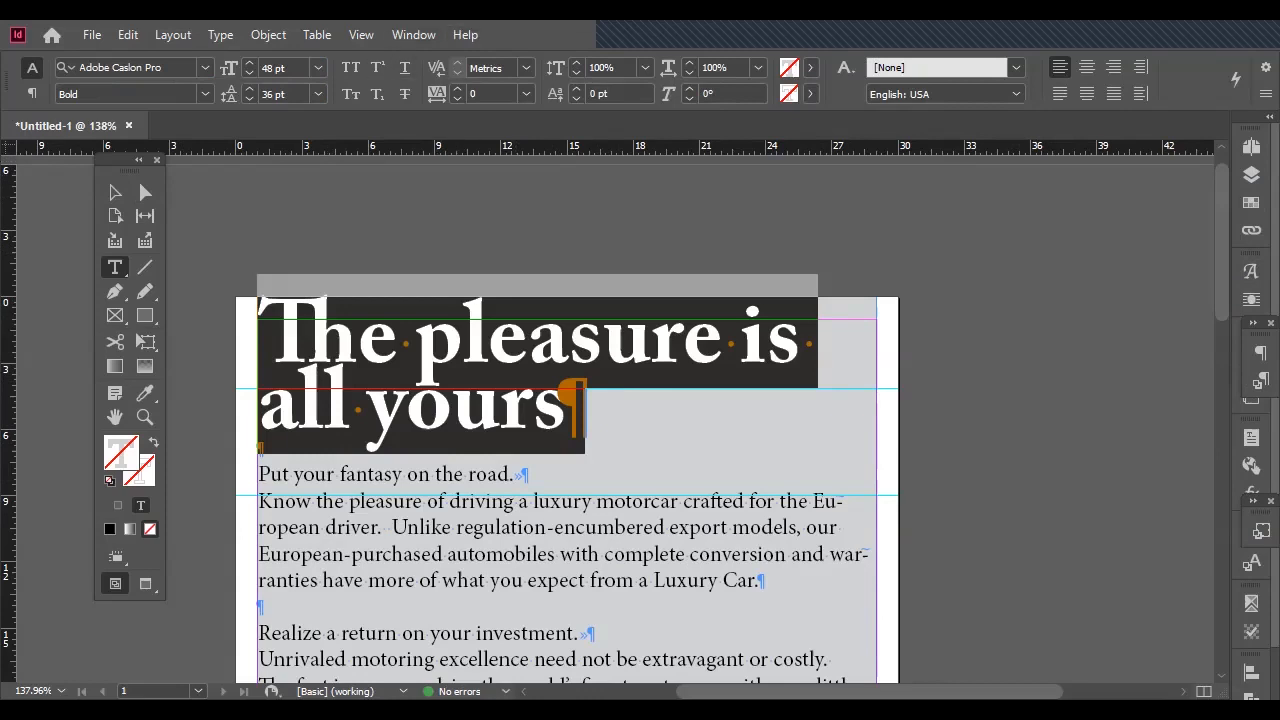
# Fill the headline text with the [Paper] swatch.
pyautogui.click(1251, 174)
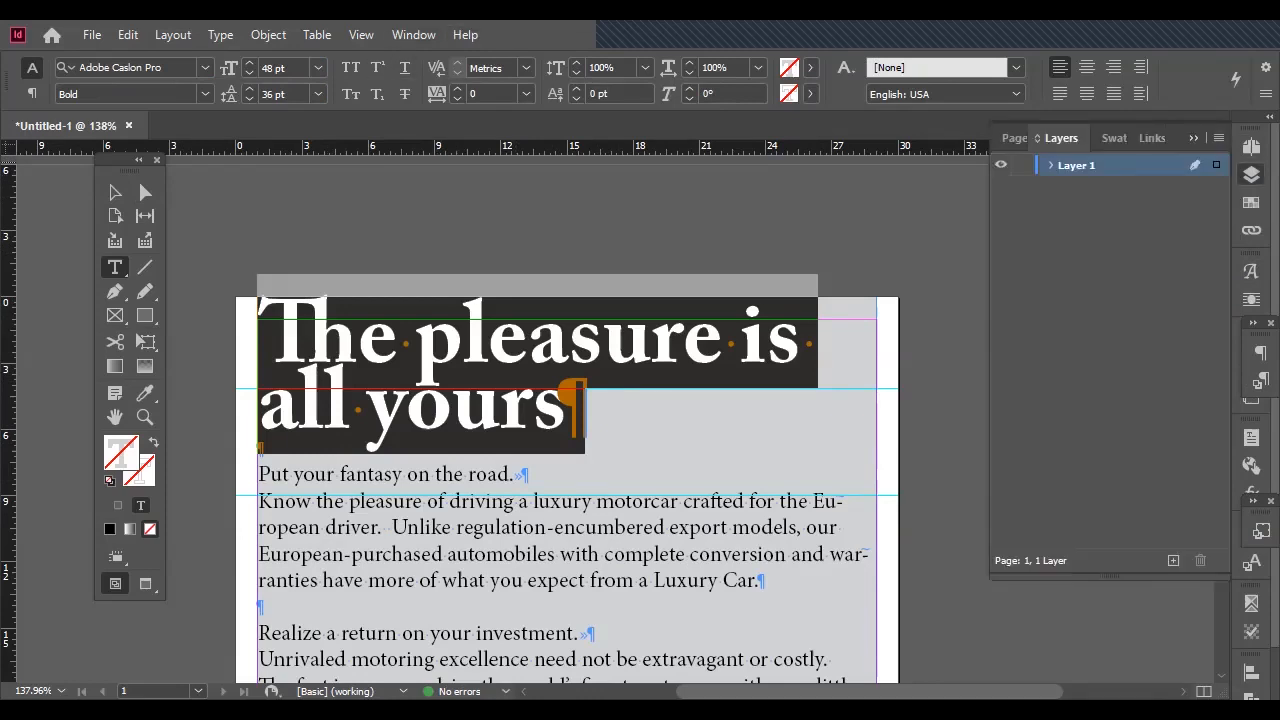
pyautogui.click(1251, 202)
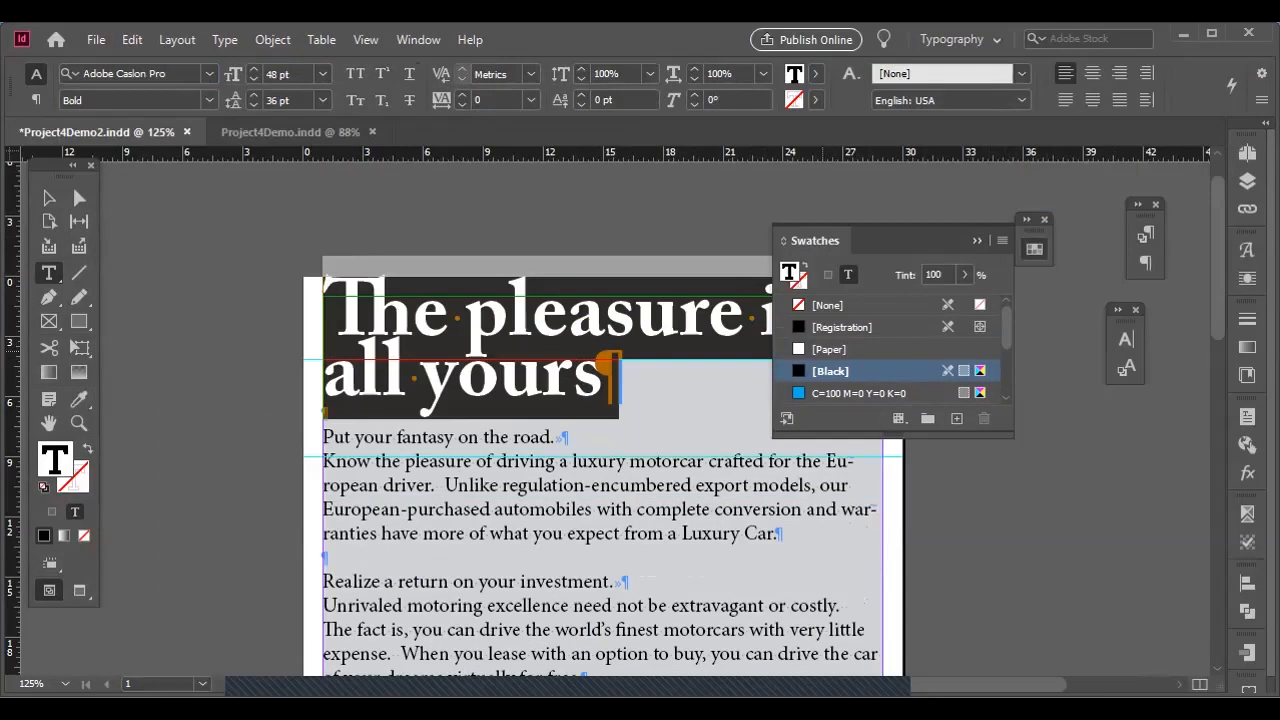
pyautogui.click(830, 349)
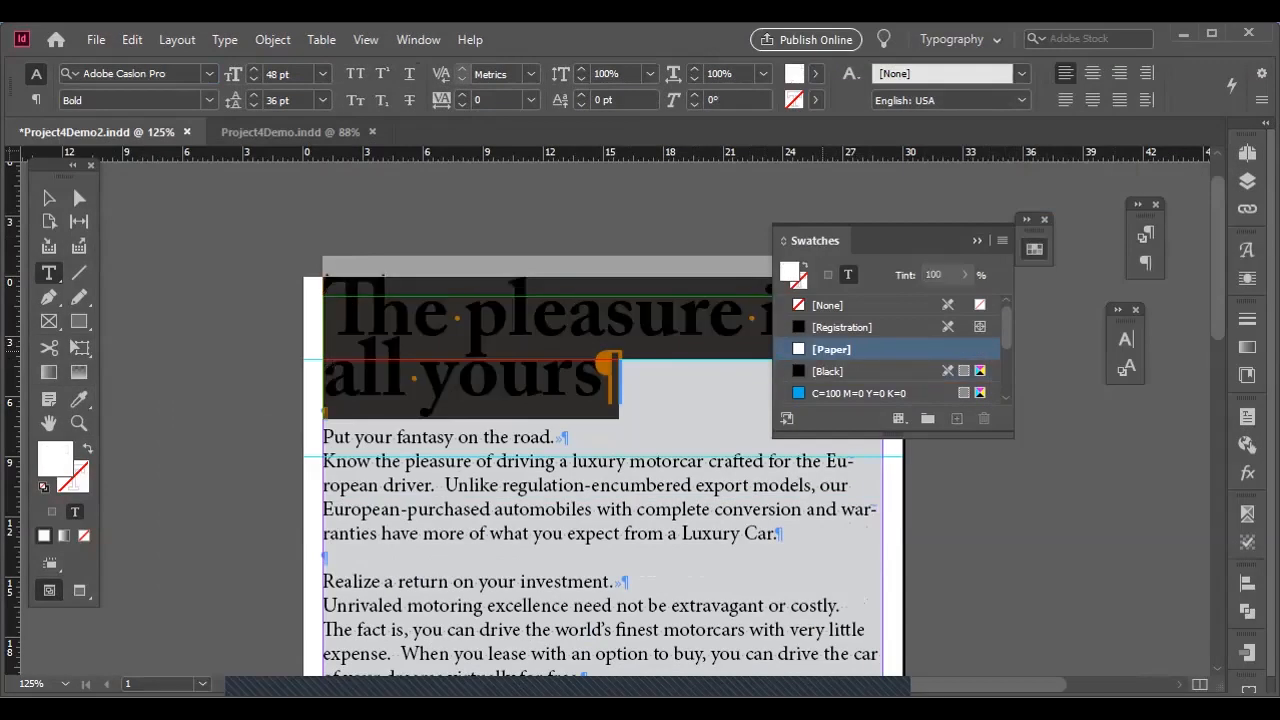
pyautogui.scroll(-1, 860, 328)
pyautogui.click(977, 241)
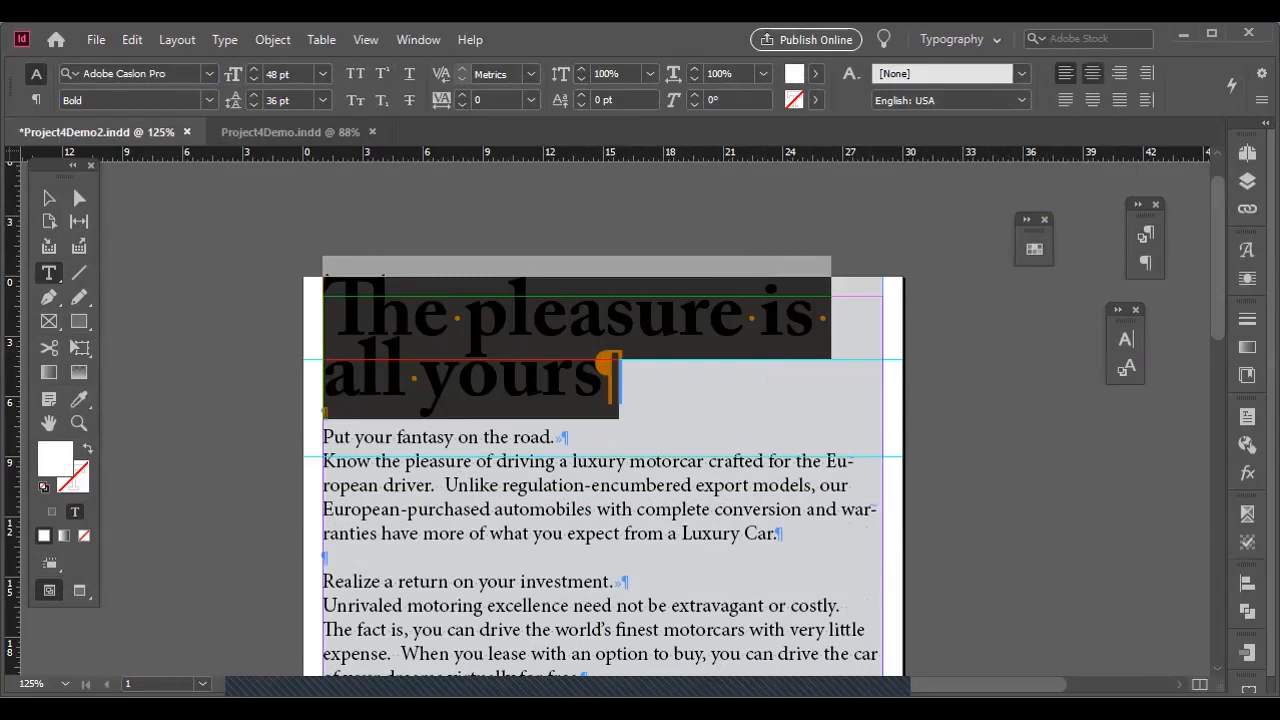
# Compare left, right and justified alignment on the headline, leave it centred, and finish editing the text.
pyautogui.click(1092, 74)
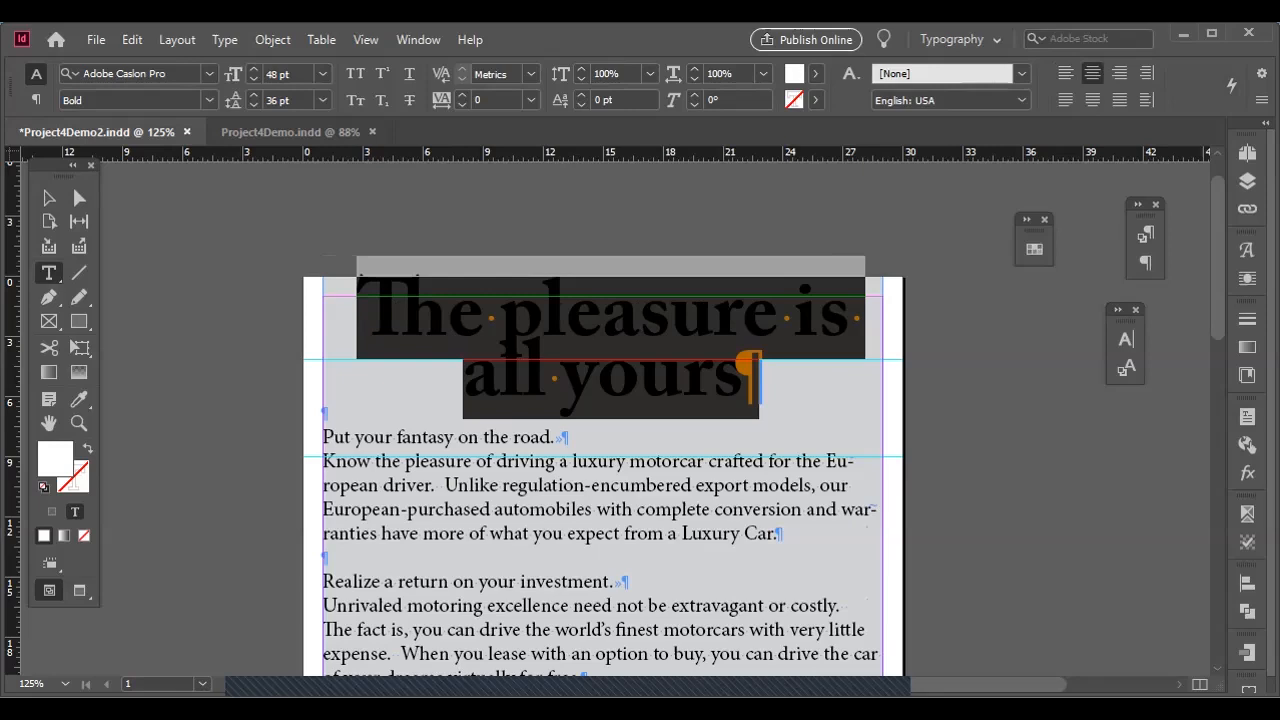
pyautogui.hotkey('ctrl', 'shift', 'l')
pyautogui.hotkey('ctrl', 'shift', 'r')
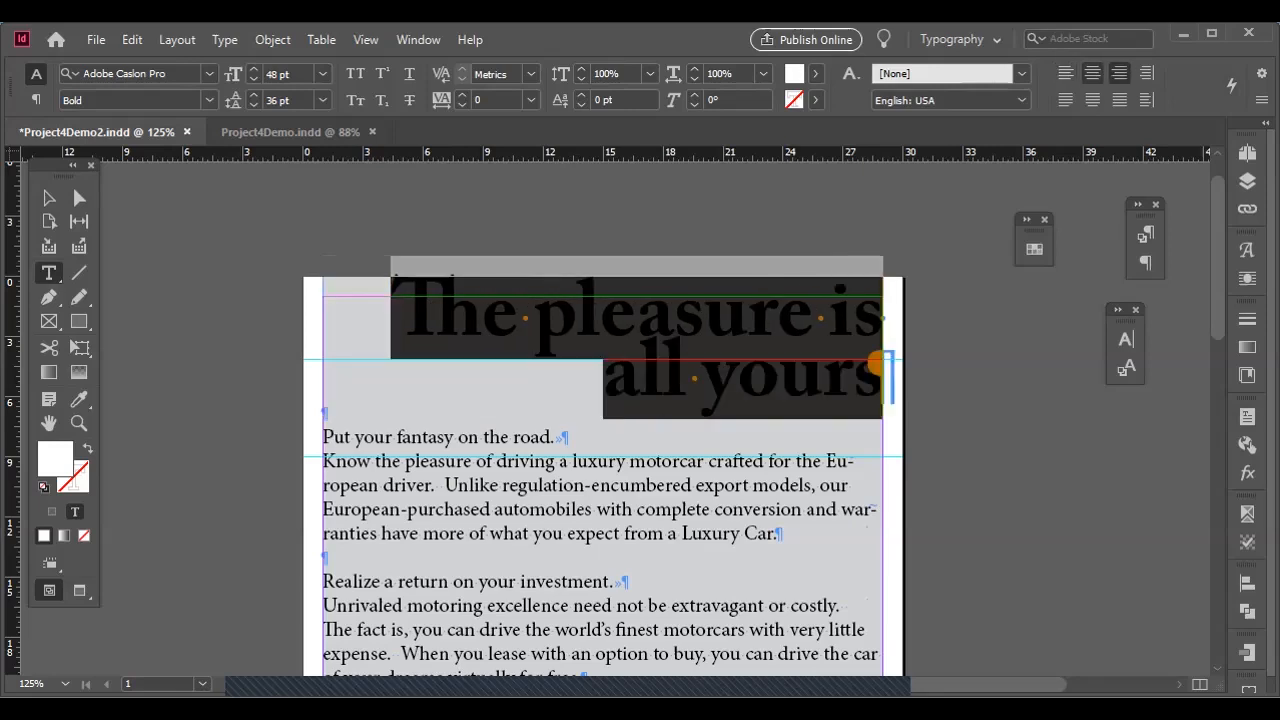
pyautogui.hotkey('ctrl', 'shift', 'j')
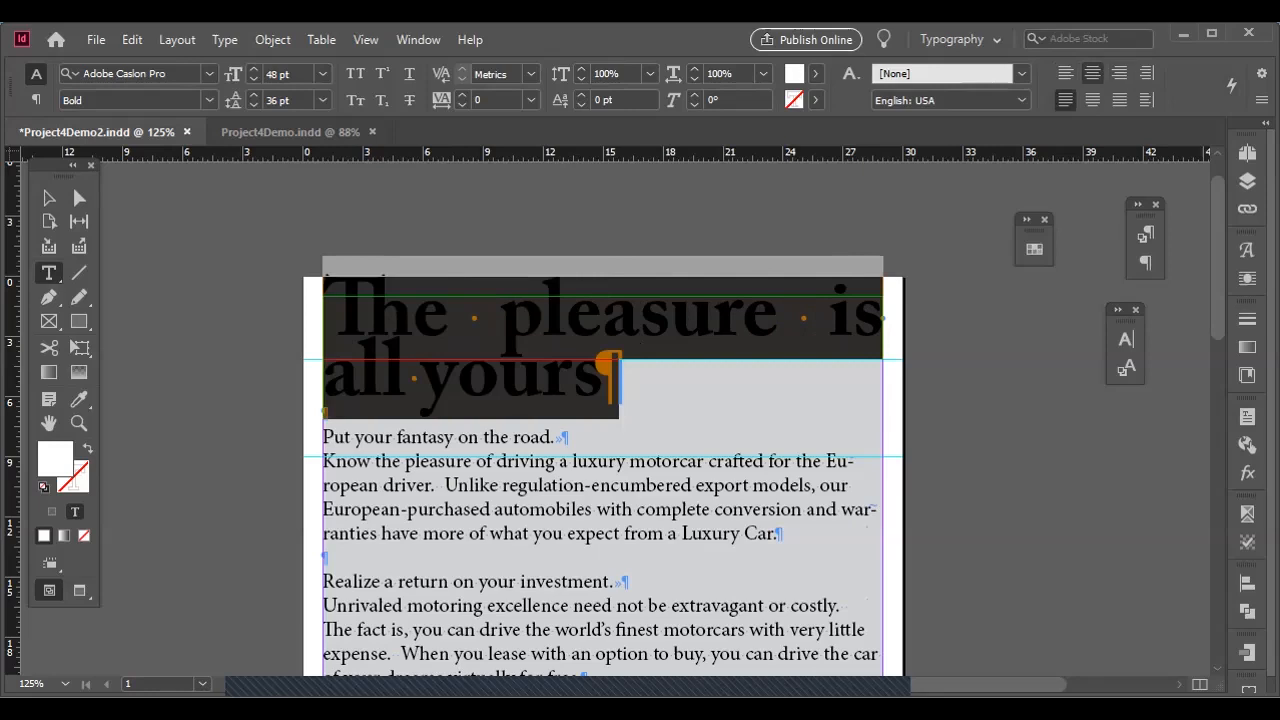
pyautogui.hotkey('ctrl', 'shift', 'c')
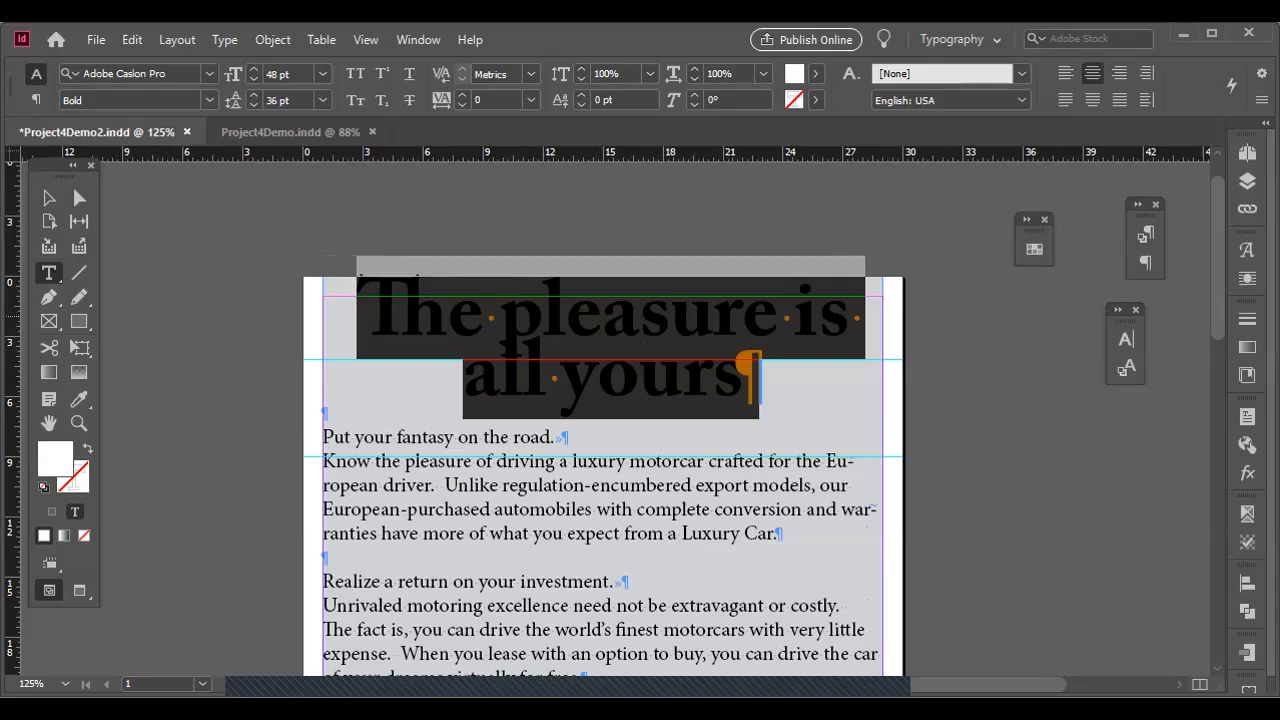
pyautogui.press('Escape')
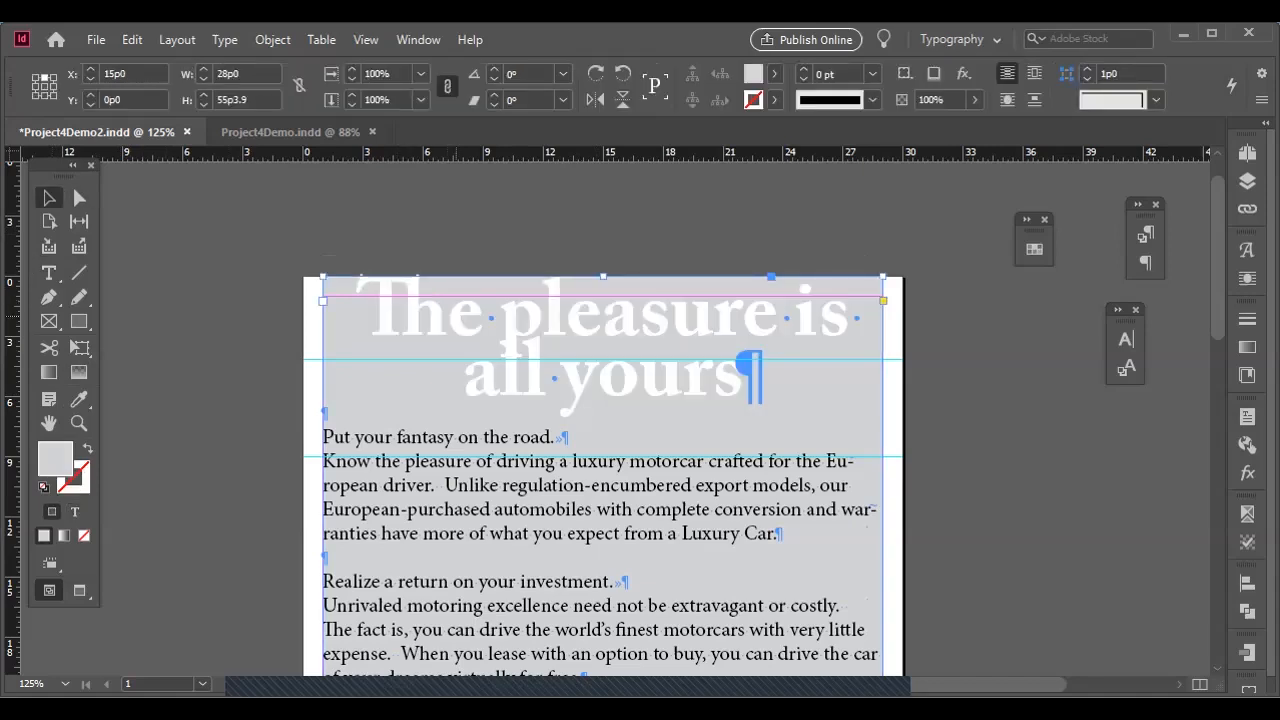
# Link the text frame's inset spacing so that all four sides use 1p0.
pyautogui.hotkey('ctrl', 'b')
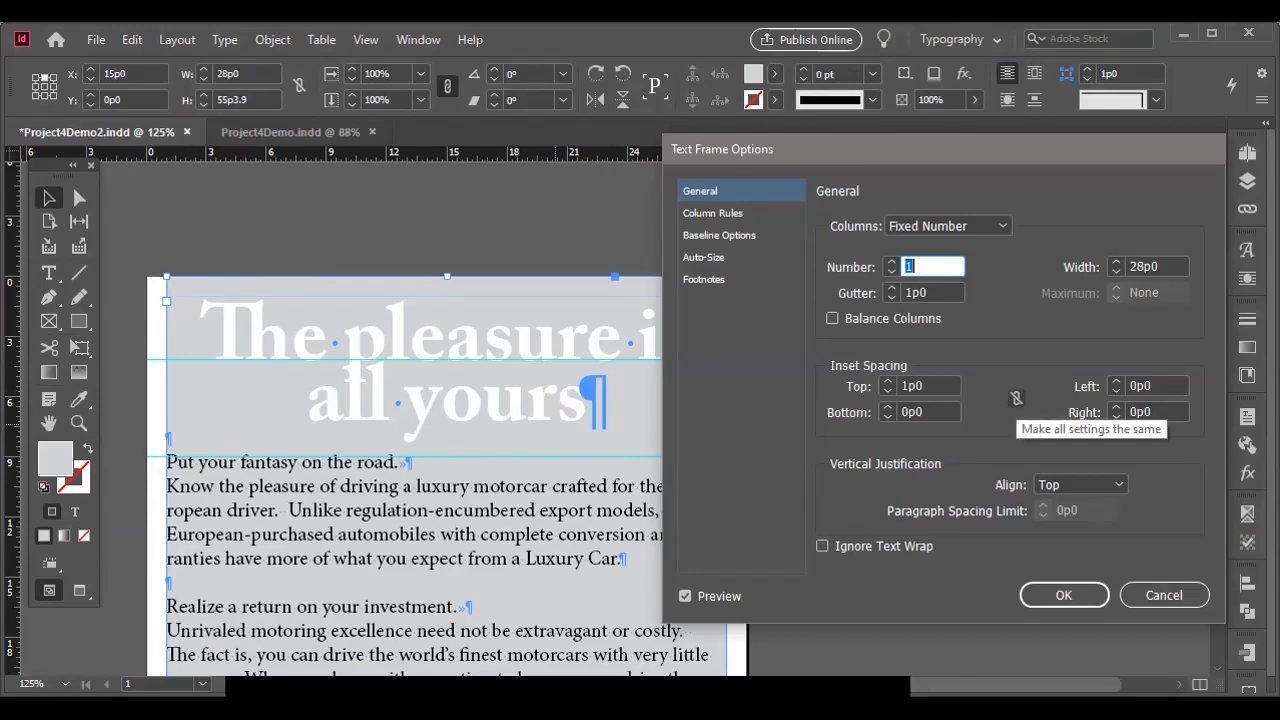
pyautogui.click(1016, 398)
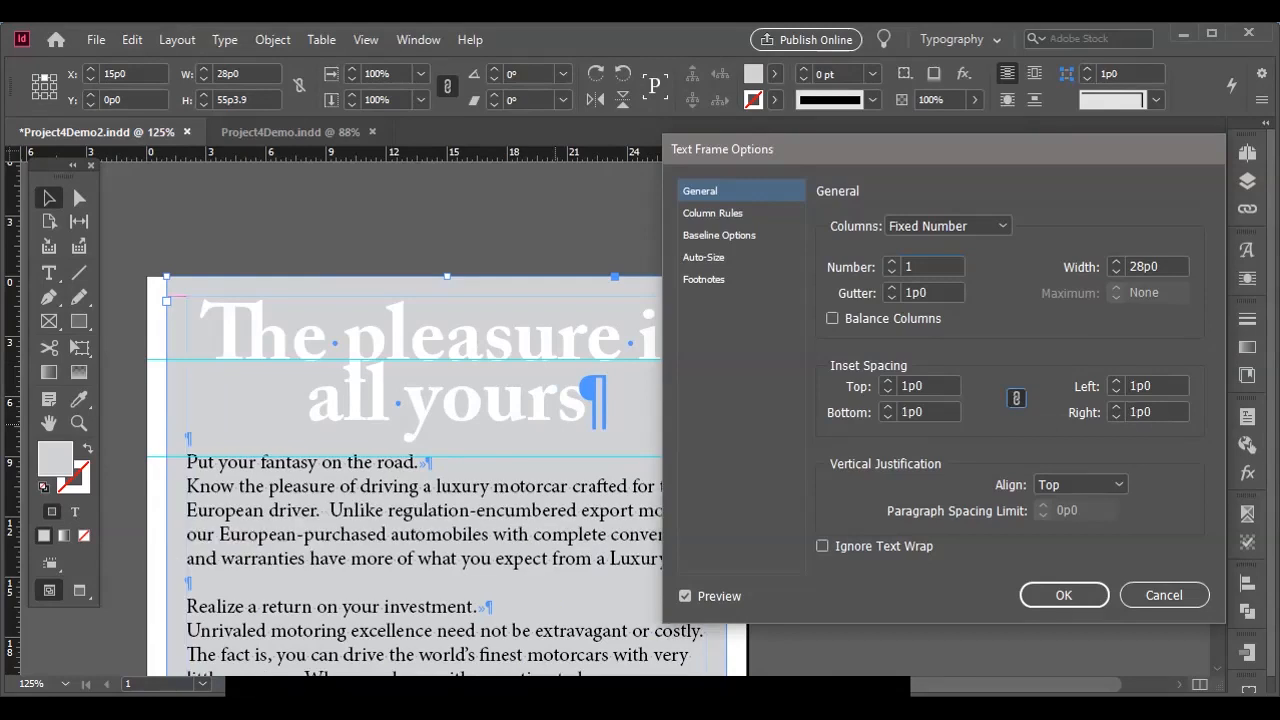
pyautogui.moveTo(985, 150); pyautogui.dragTo(681, 140)
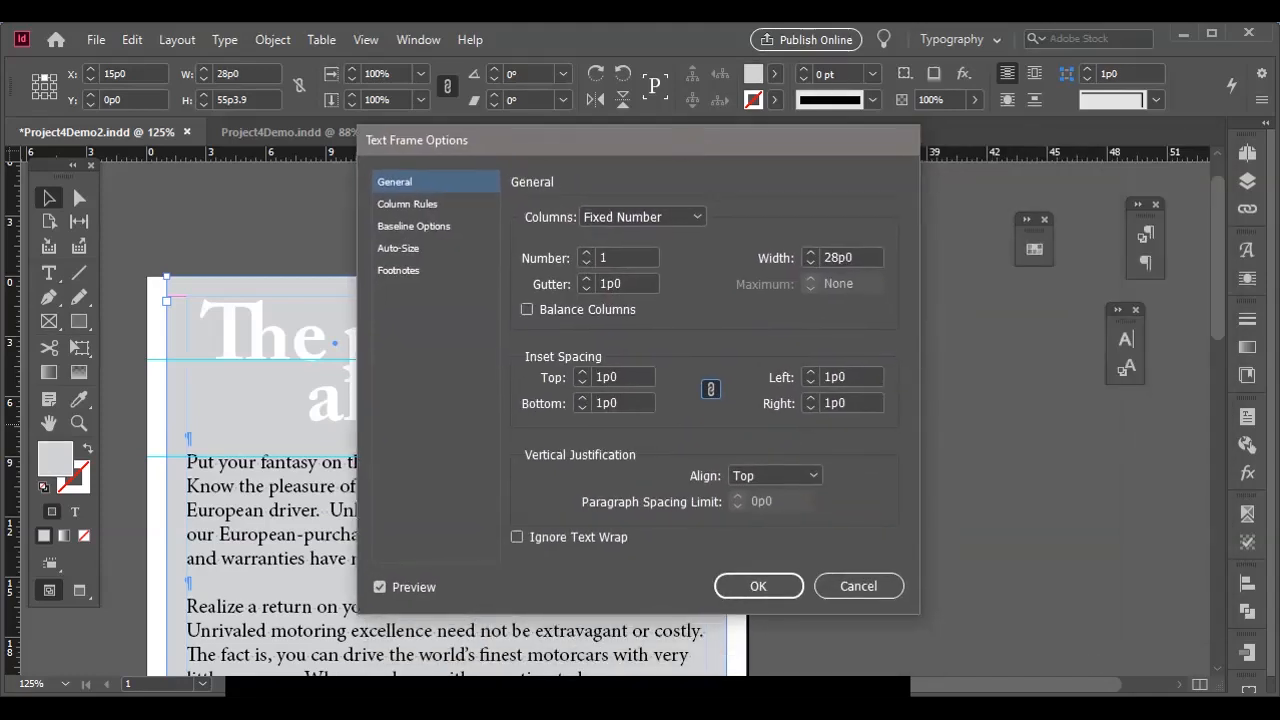
pyautogui.moveTo(571, 140); pyautogui.dragTo(1060, 315)
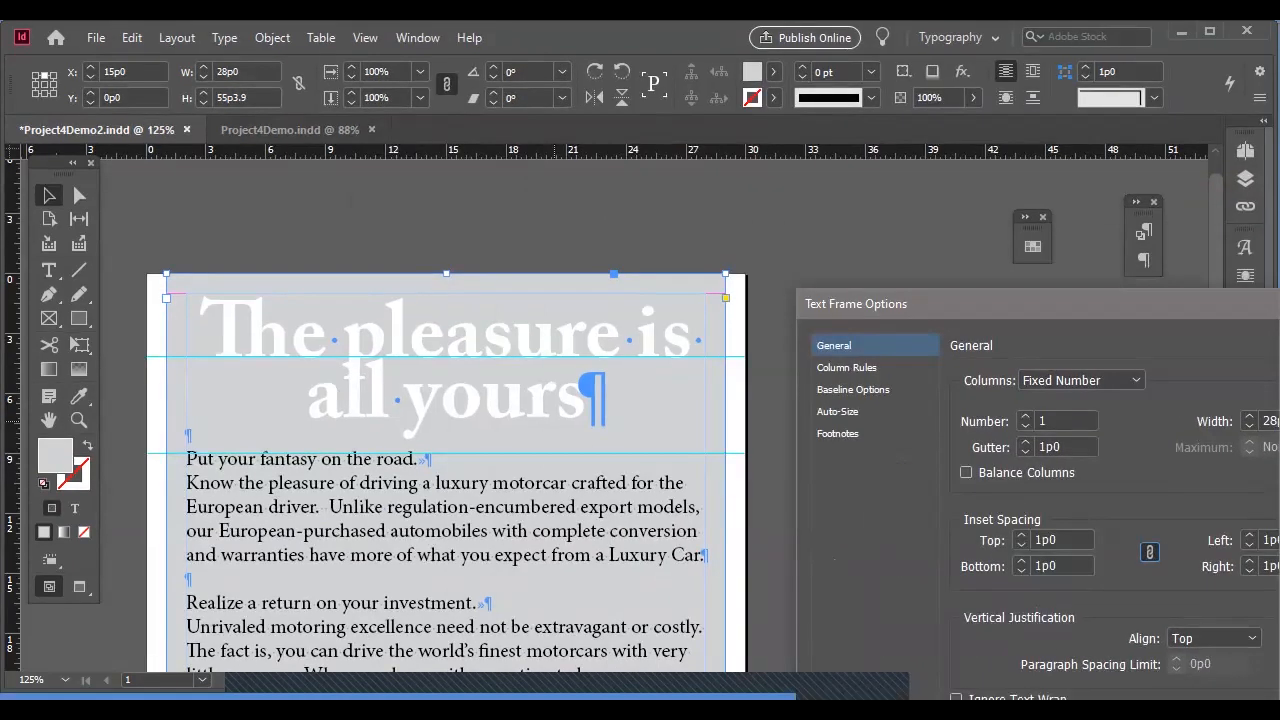
pyautogui.moveTo(958, 299); pyautogui.dragTo(631, 175)
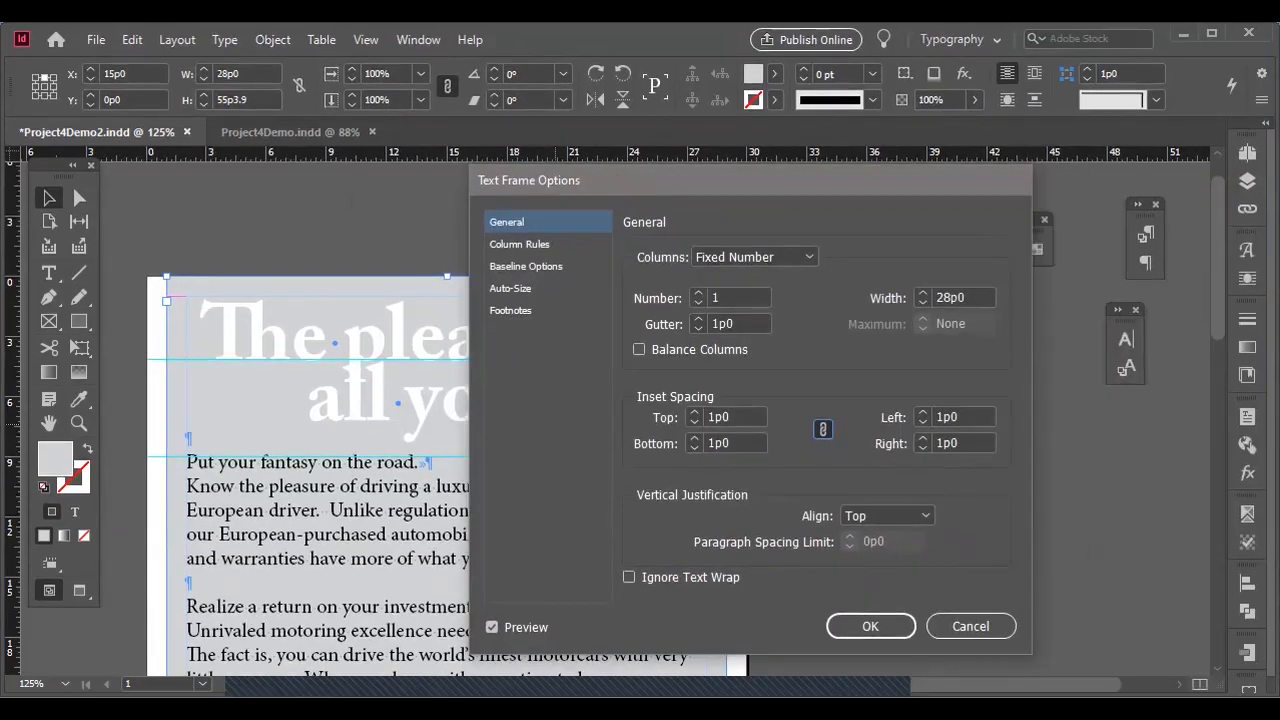
# Increase the linked inset spacing to 1p4 on all four sides of the text frame.
pyautogui.press('Tab')
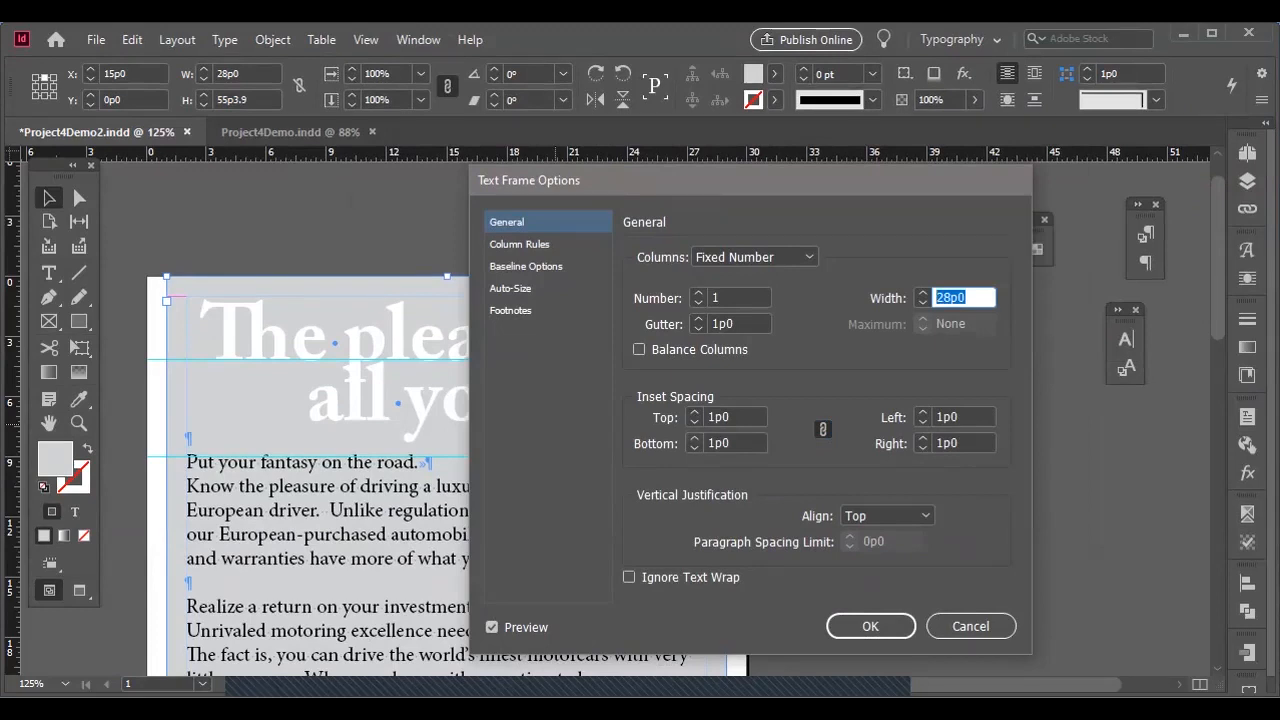
pyautogui.click(694, 438)
pyautogui.click(922, 412)
pyautogui.click(922, 412)
pyautogui.click(922, 412)
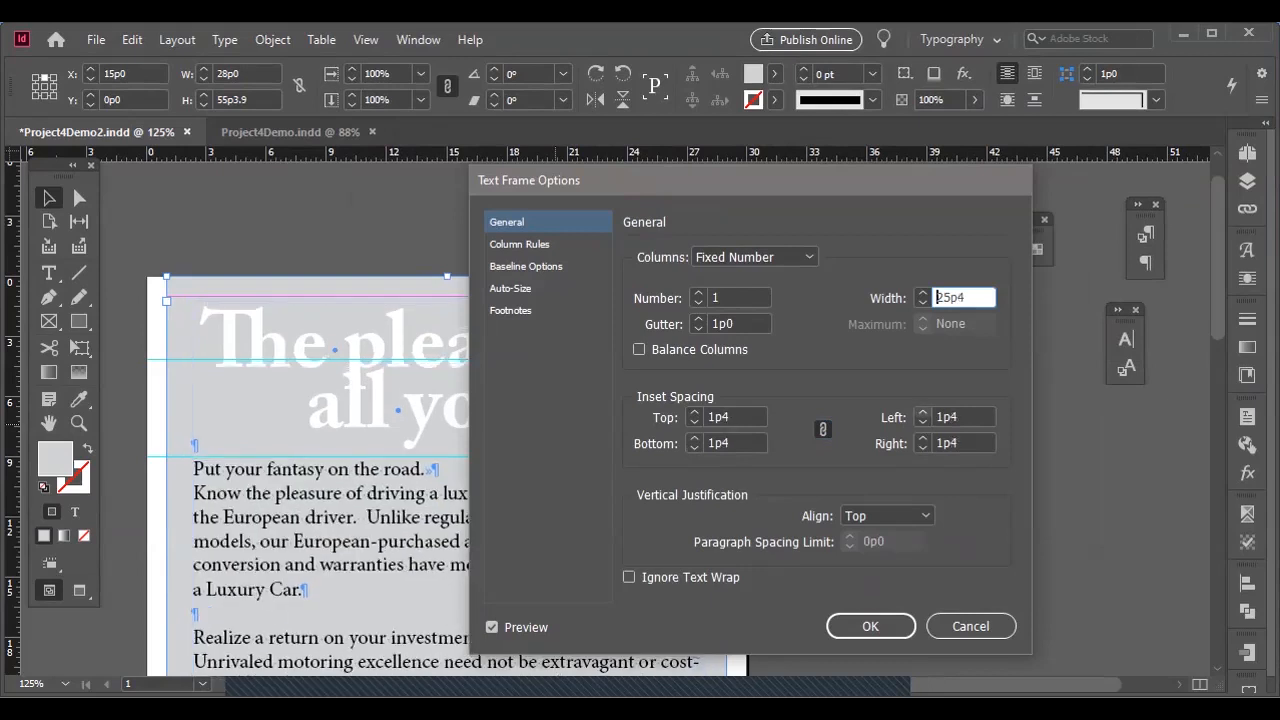
pyautogui.doubleClick(938, 297)
pyautogui.moveTo(647, 182); pyautogui.dragTo(866, 179)
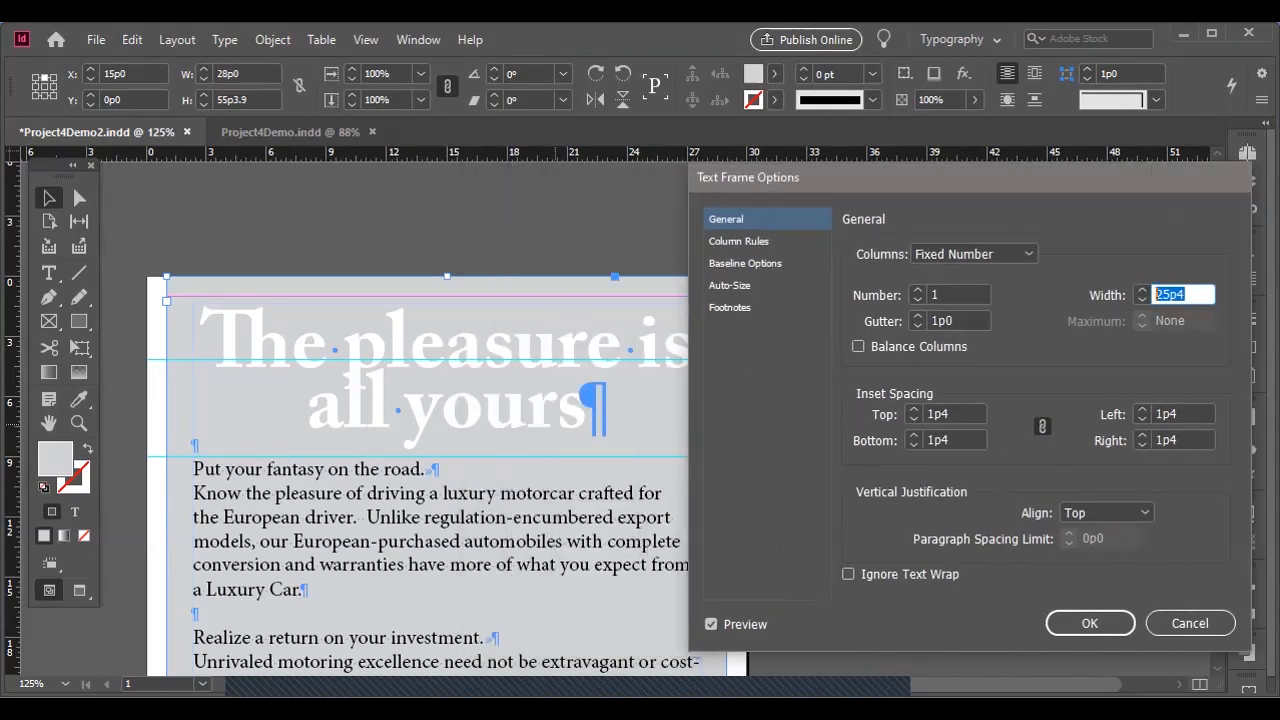
# Unlink the inset spacing values and set only the text frame's top inset to 1p.
pyautogui.click(1042, 426)
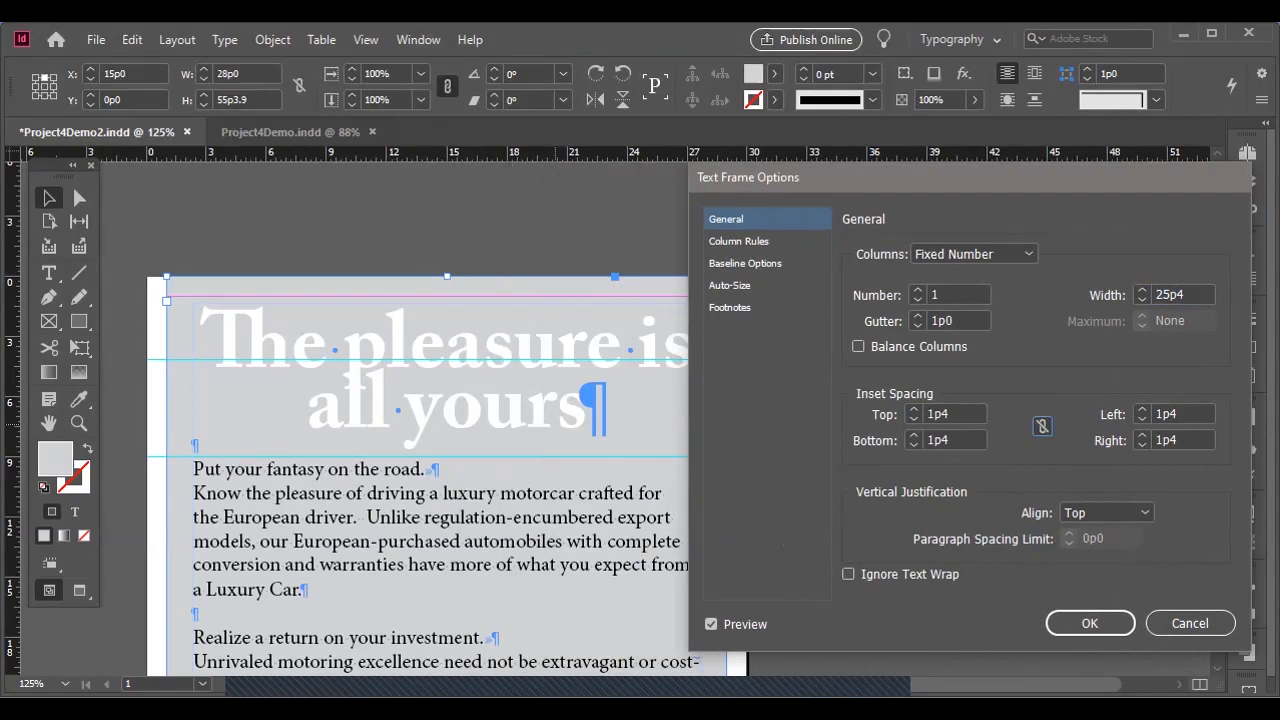
pyautogui.moveTo(941, 414); pyautogui.dragTo(953, 414)
pyautogui.press('BackSpace')
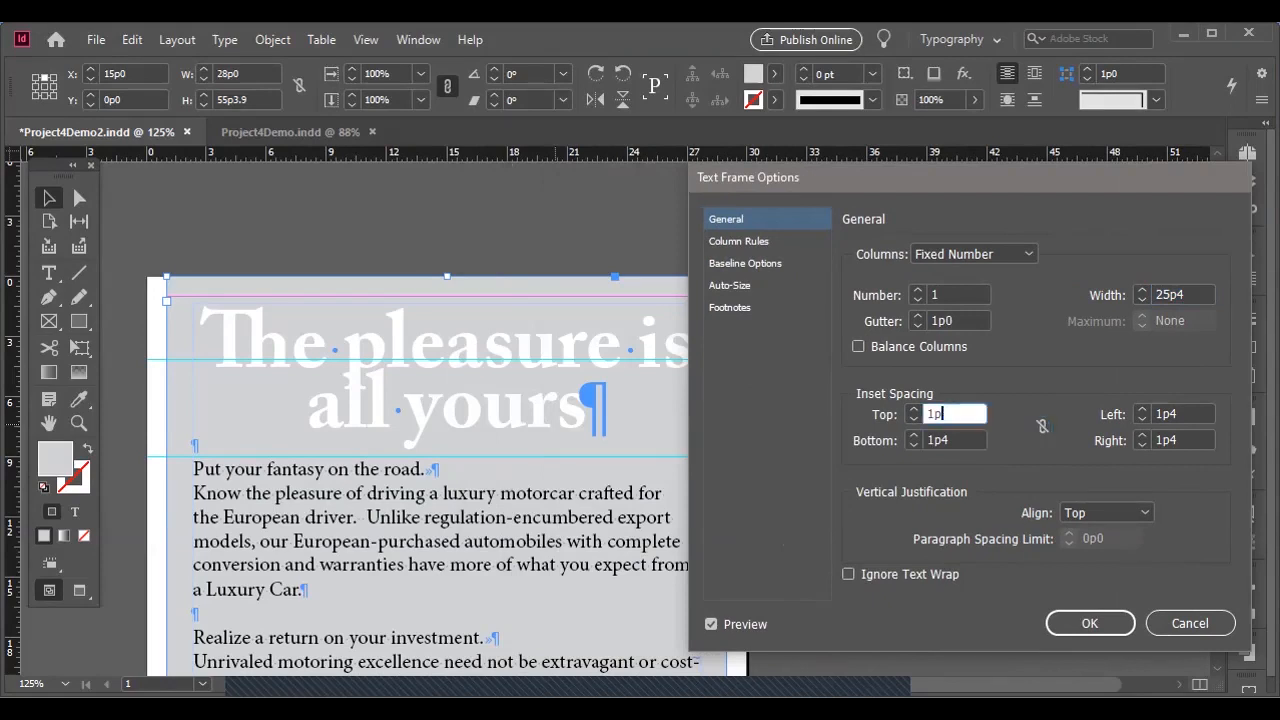
pyautogui.press('Tab')
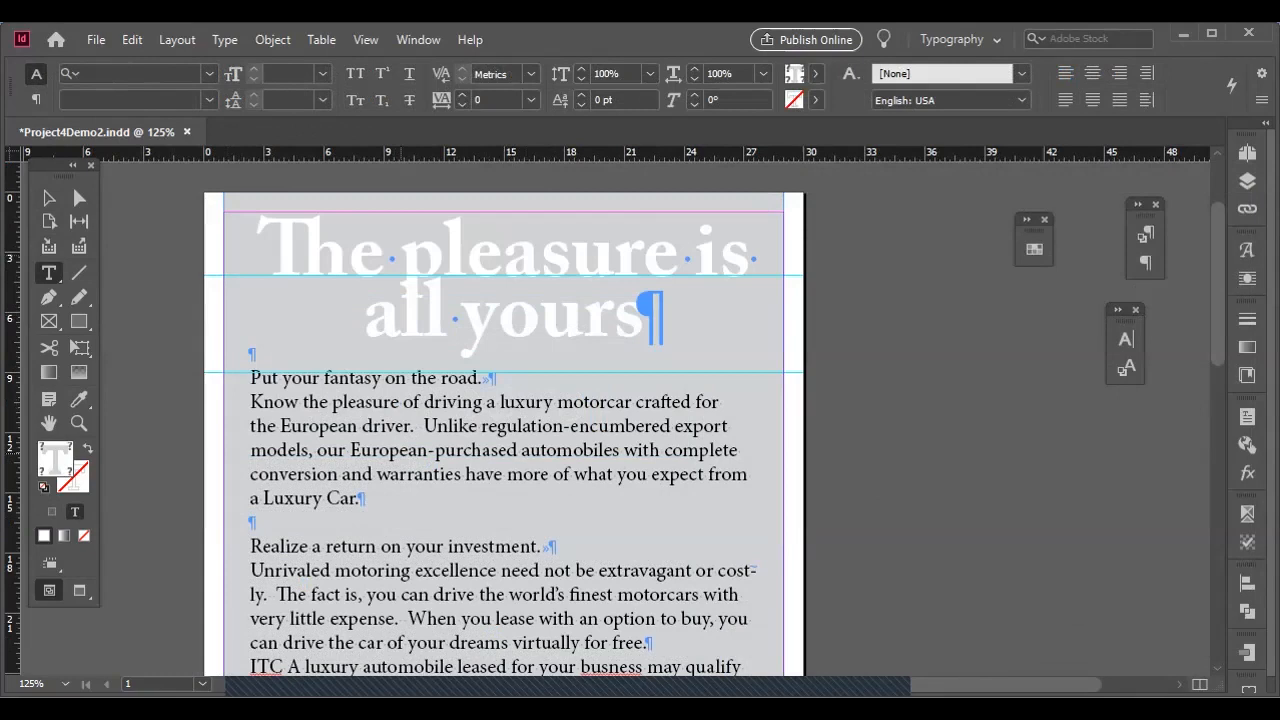
# Set up a Find/Change text query that finds ^p^p and changes it to ^p.
pyautogui.click(362, 498)
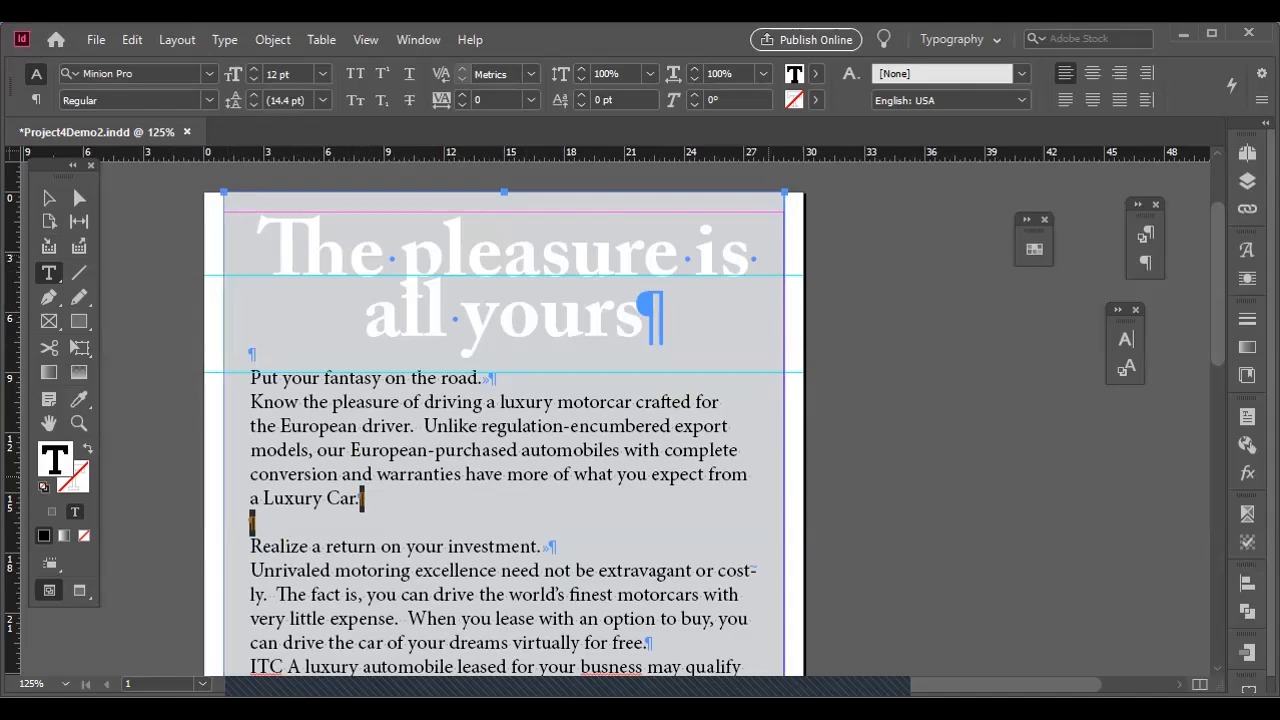
pyautogui.hotkey('ctrl', 'f')
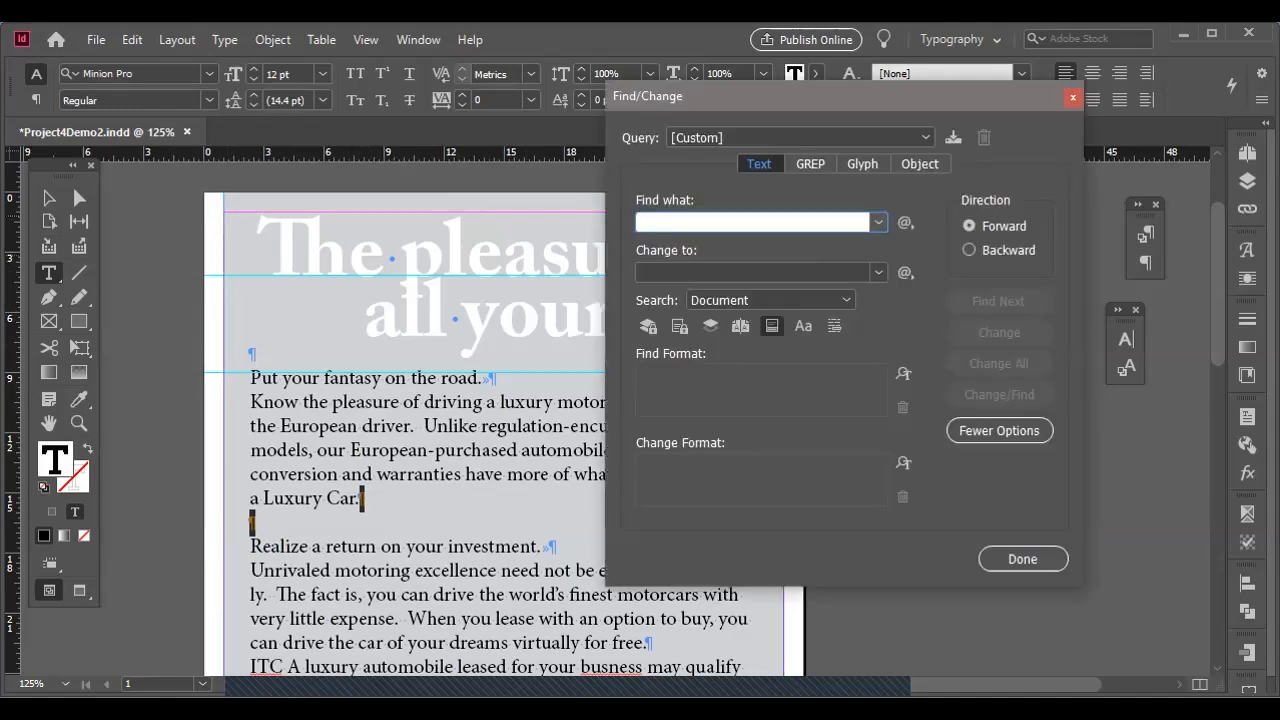
pyautogui.write('^p^p')
pyautogui.hotkey('shift', 'Left')
pyautogui.hotkey('shift', 'Left')
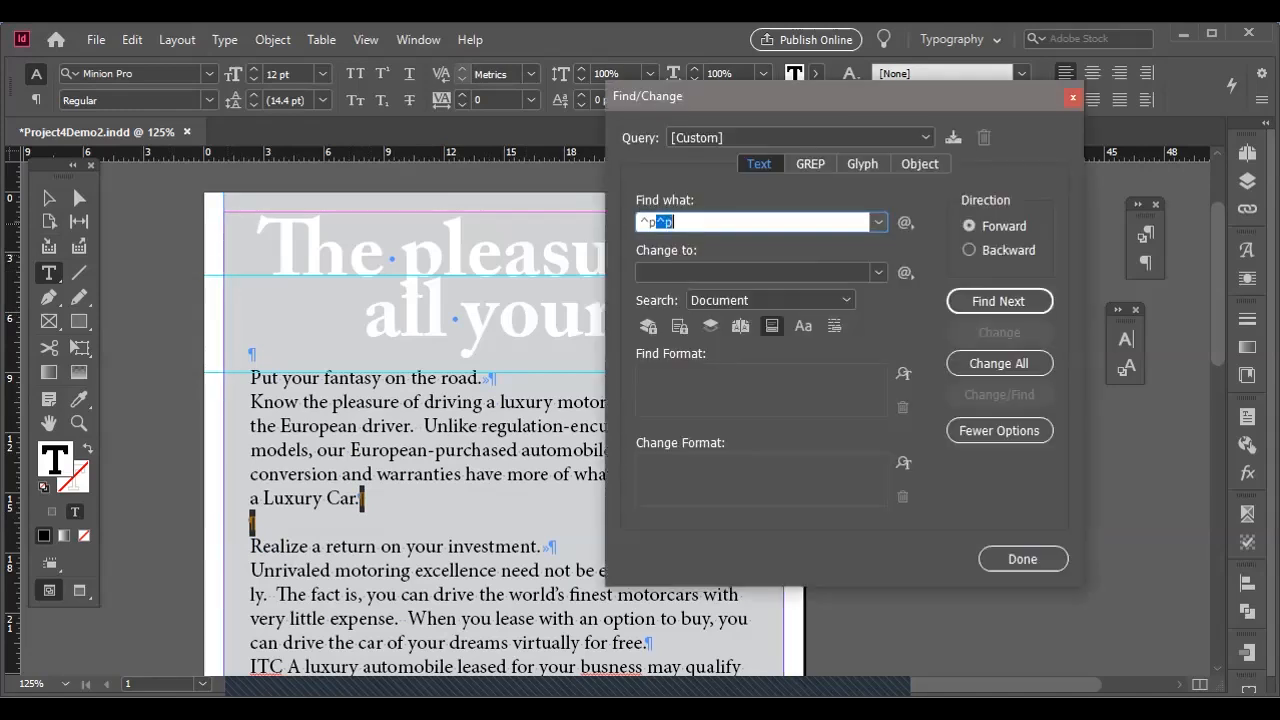
pyautogui.press('Tab')
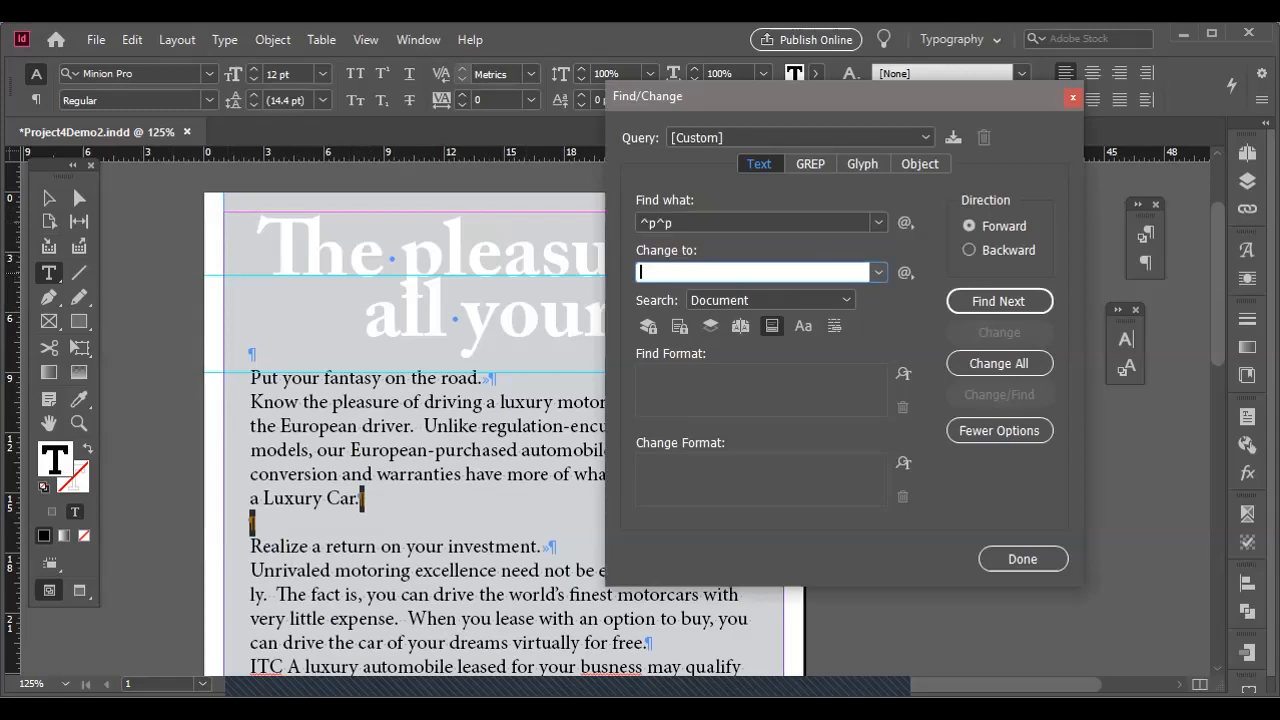
pyautogui.write('^p')
pyautogui.click(905, 272)
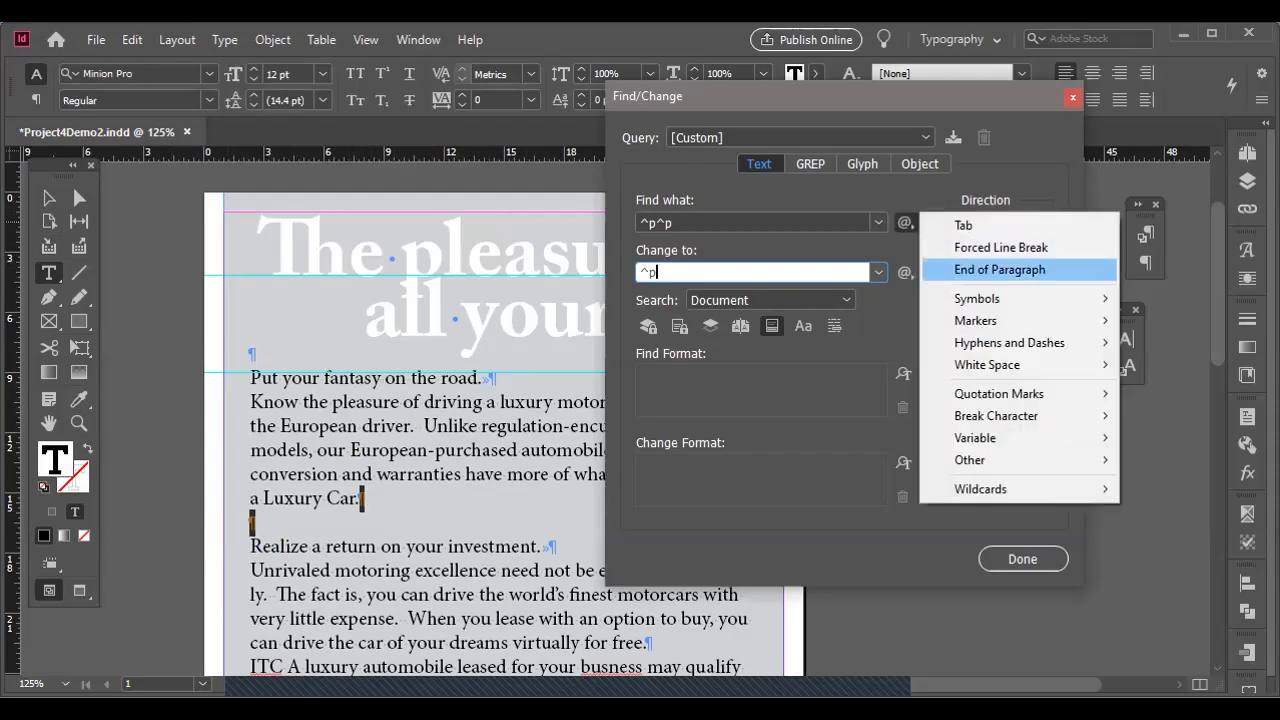
pyautogui.press('Escape')
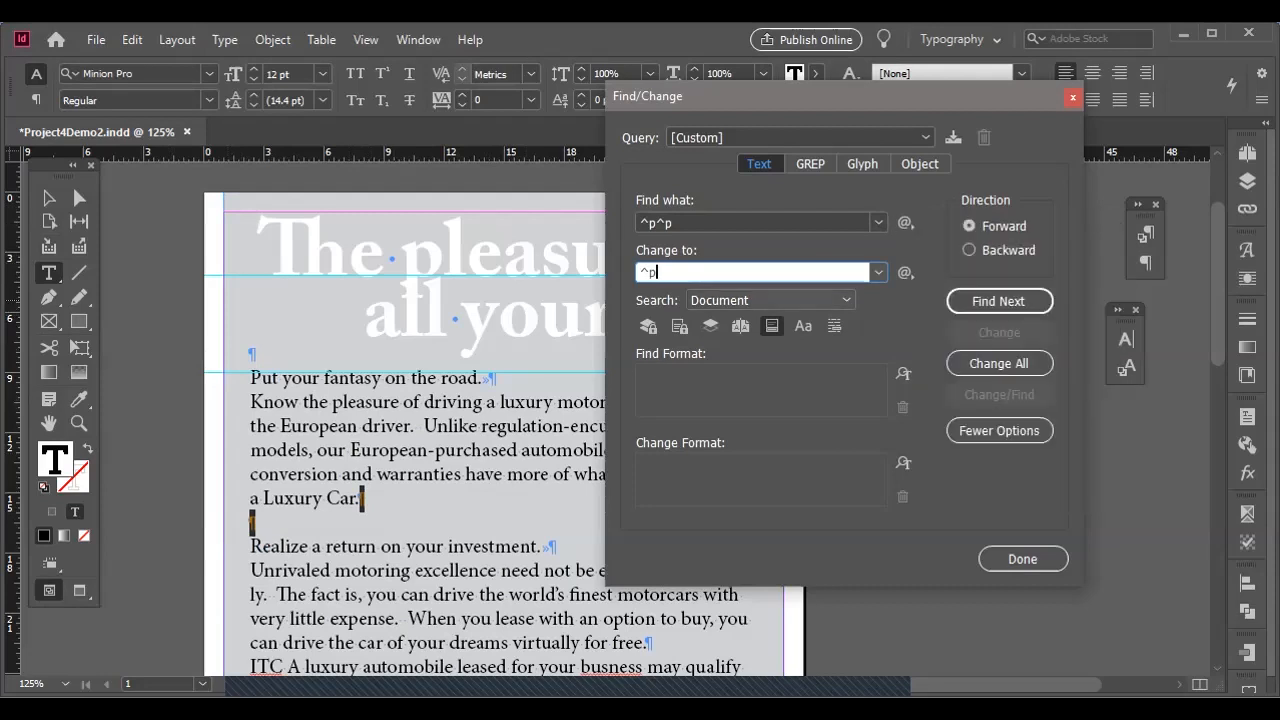
# Replace every double paragraph return across the whole document with a single one, and close Find/Change.
pyautogui.click(843, 300)
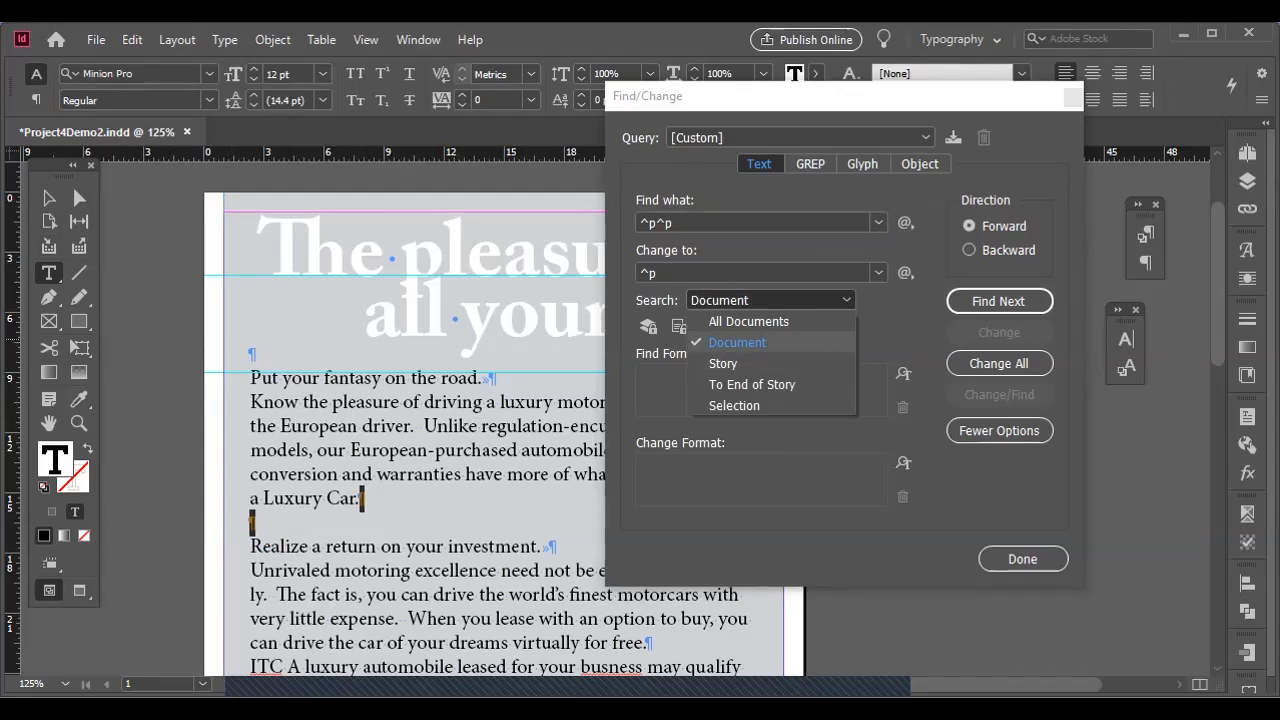
pyautogui.click(737, 342)
pyautogui.click(998, 363)
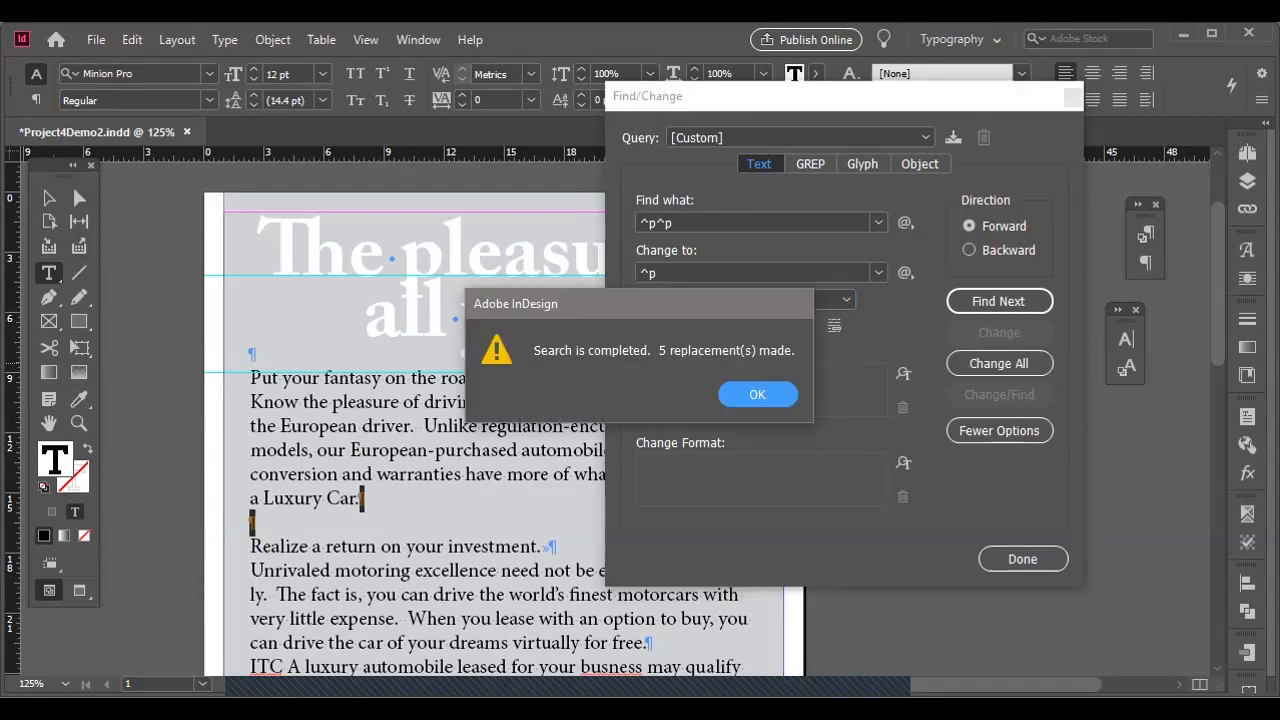
pyautogui.press('Return')
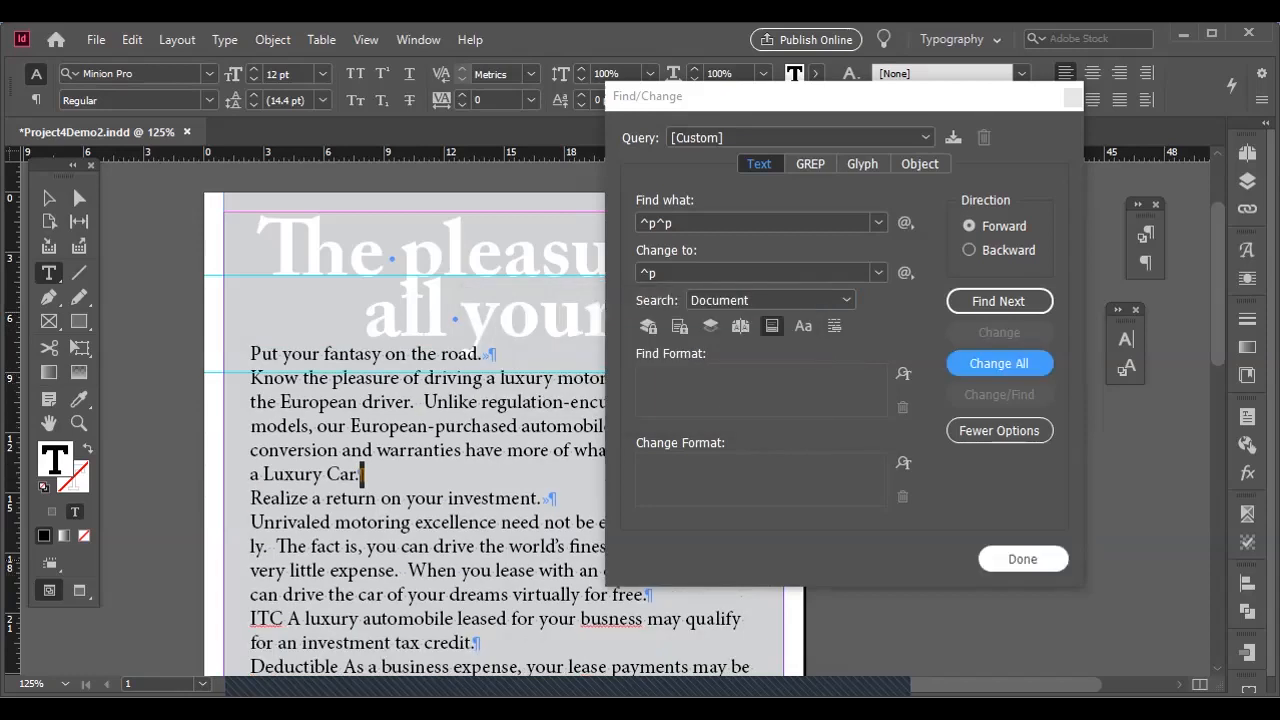
pyautogui.click(1022, 559)
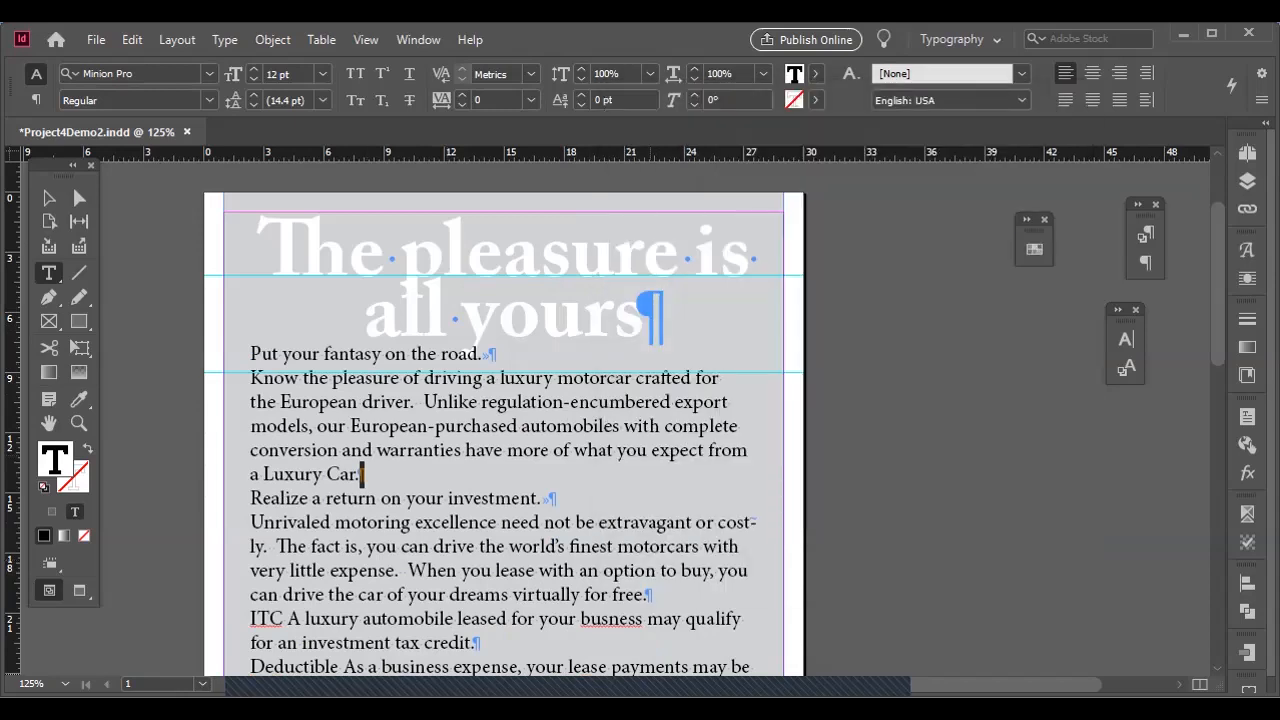
# Set the font of all body text, from "Put your fantasy on the road." to the story's end, to Adobe Caslon Pro.
pyautogui.hscroll(-4, 610, 430)
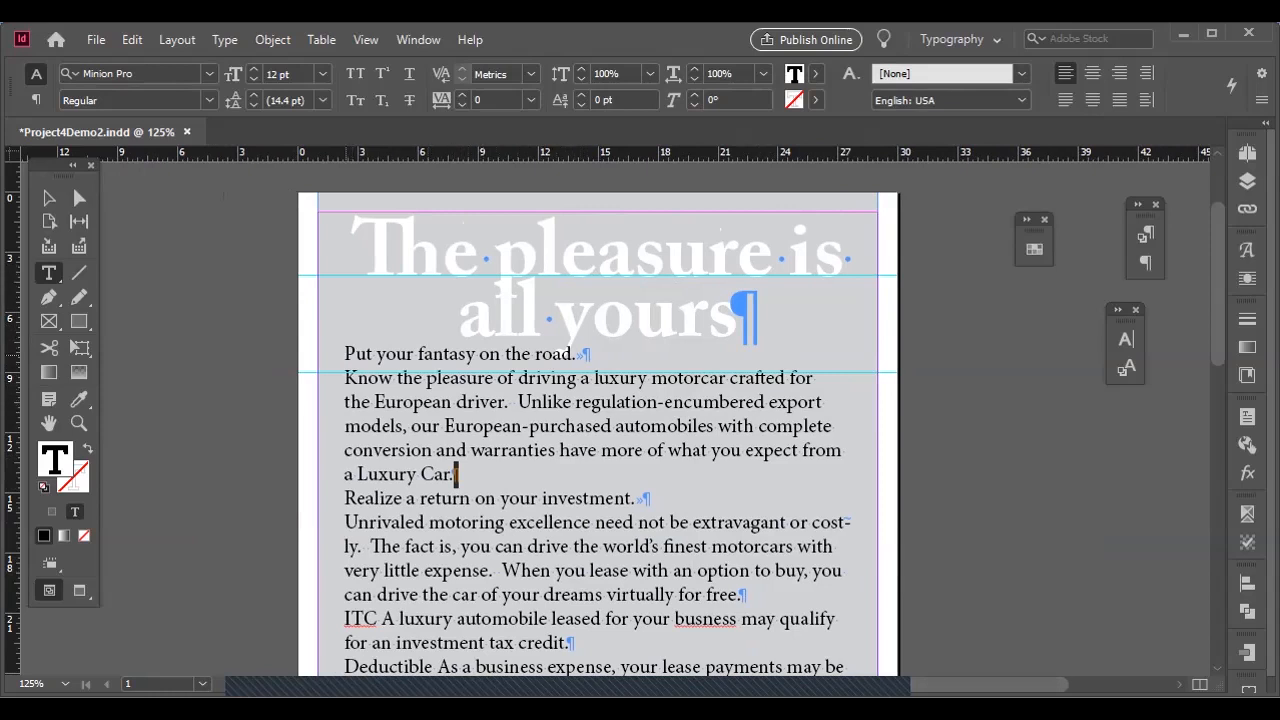
pyautogui.click(346, 352)
pyautogui.hotkey('ctrl', 'shift', 'End')
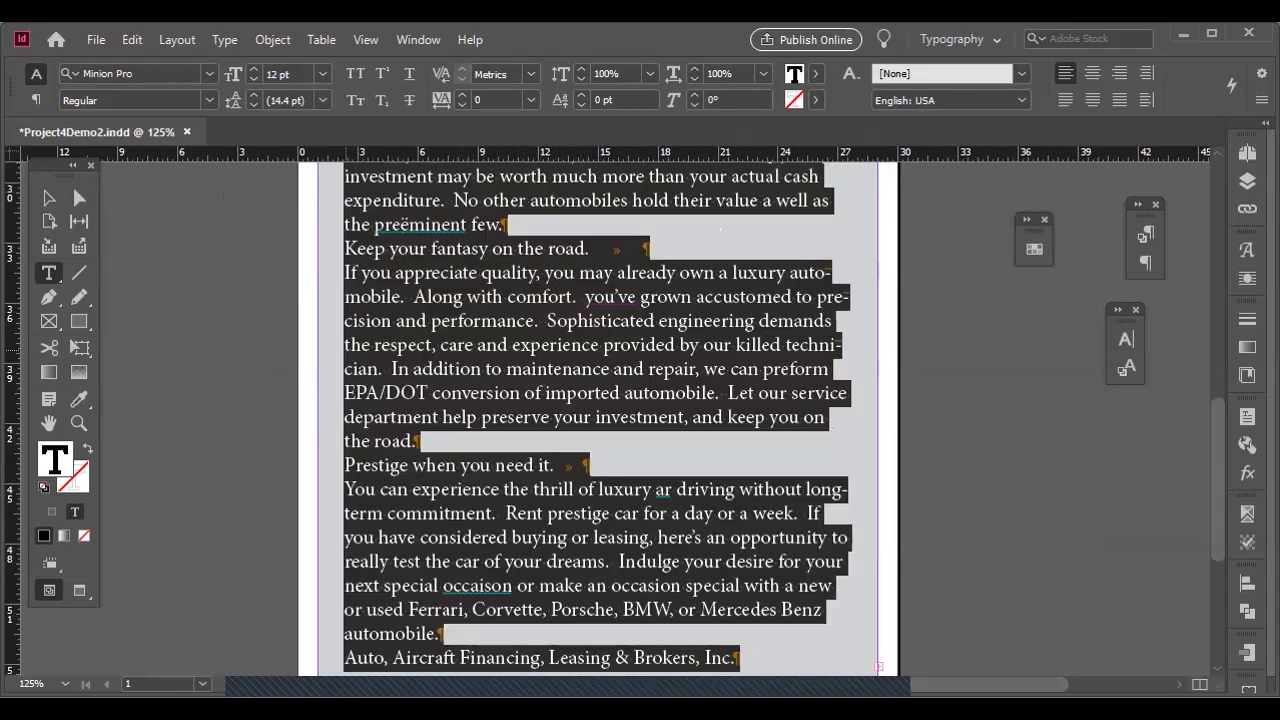
pyautogui.hotkey('ctrl', '-')
pyautogui.hotkey('ctrl', '-')
pyautogui.hotkey('ctrl', '-')
pyautogui.hotkey('ctrl', '-')
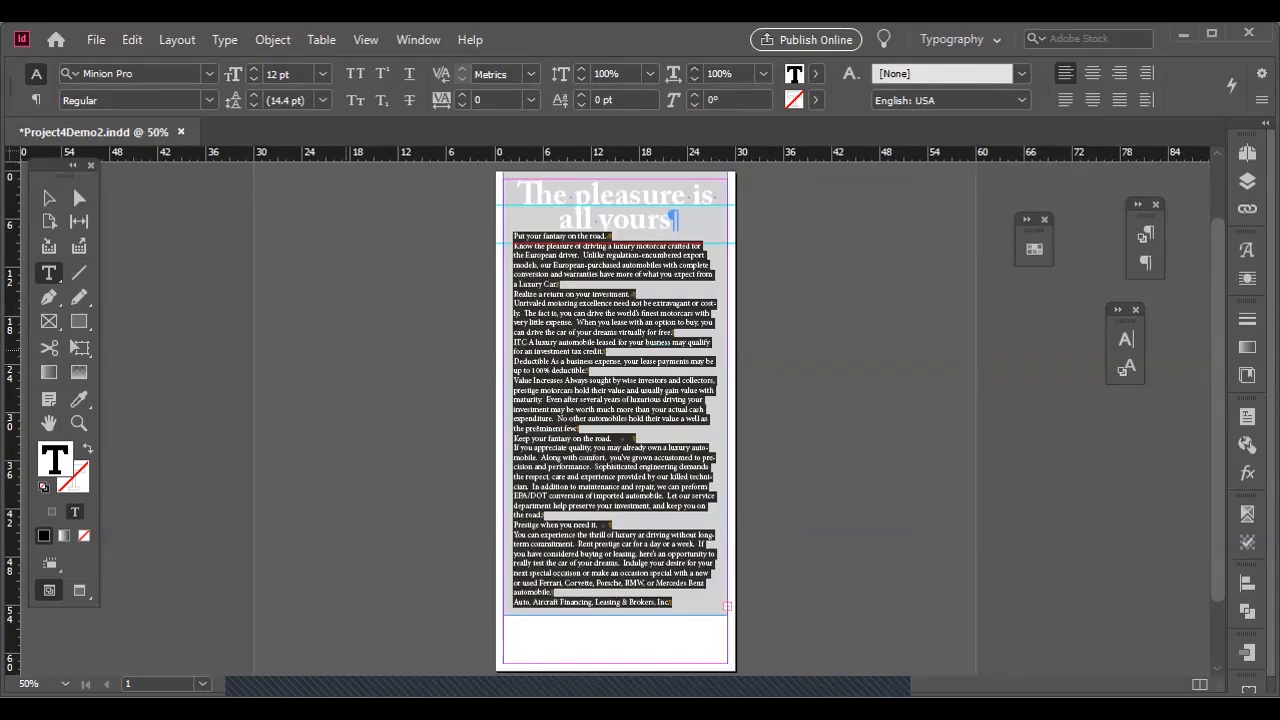
pyautogui.hotkey('ctrl', '+')
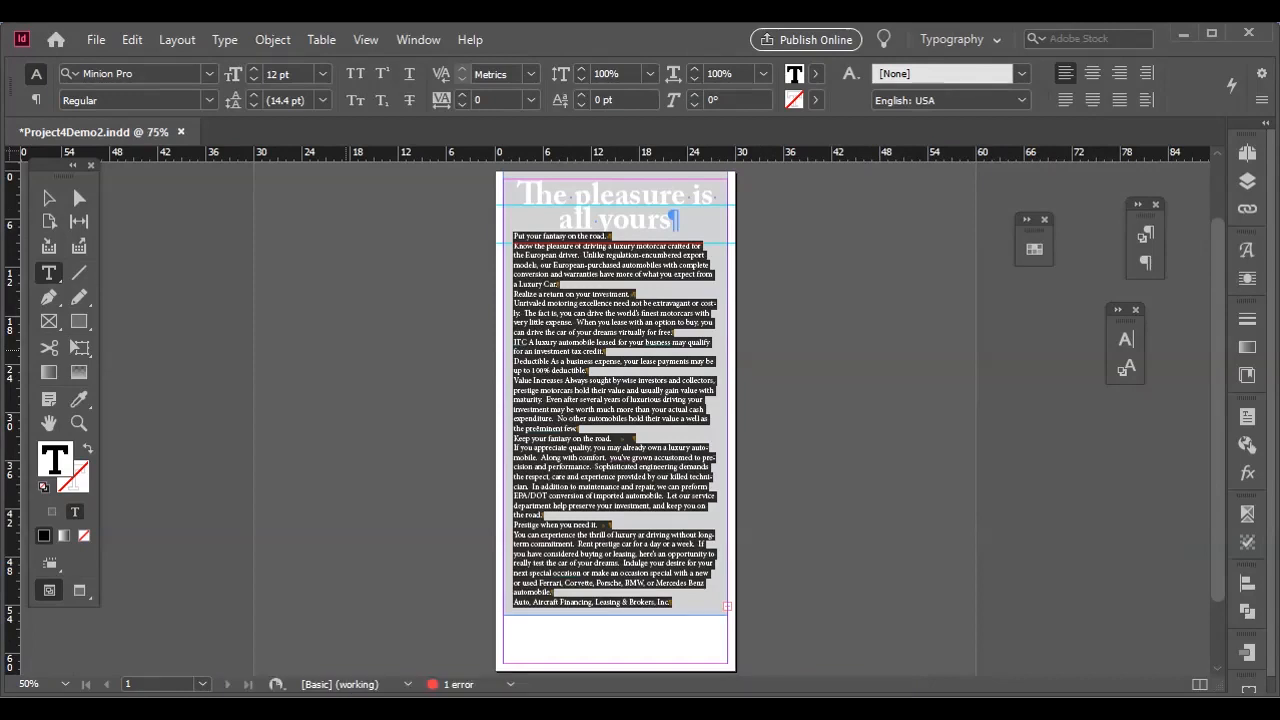
pyautogui.scroll(3, 615, 420)
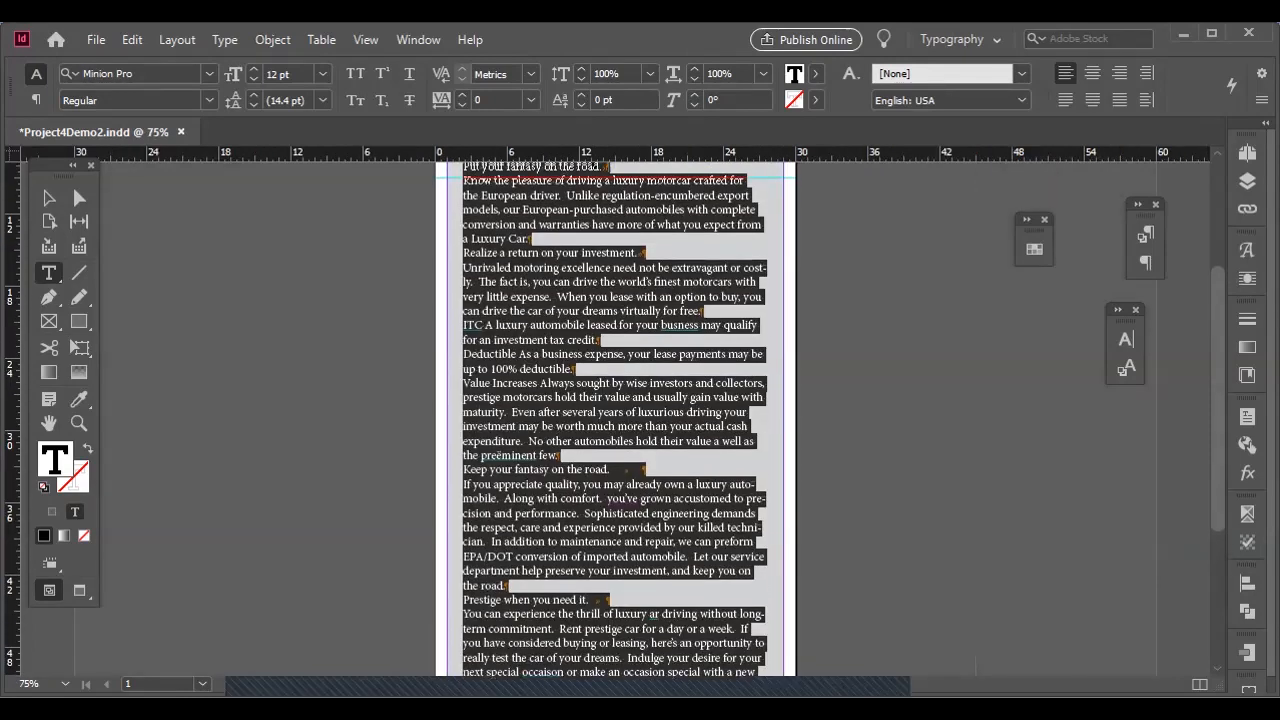
pyautogui.click(120, 74)
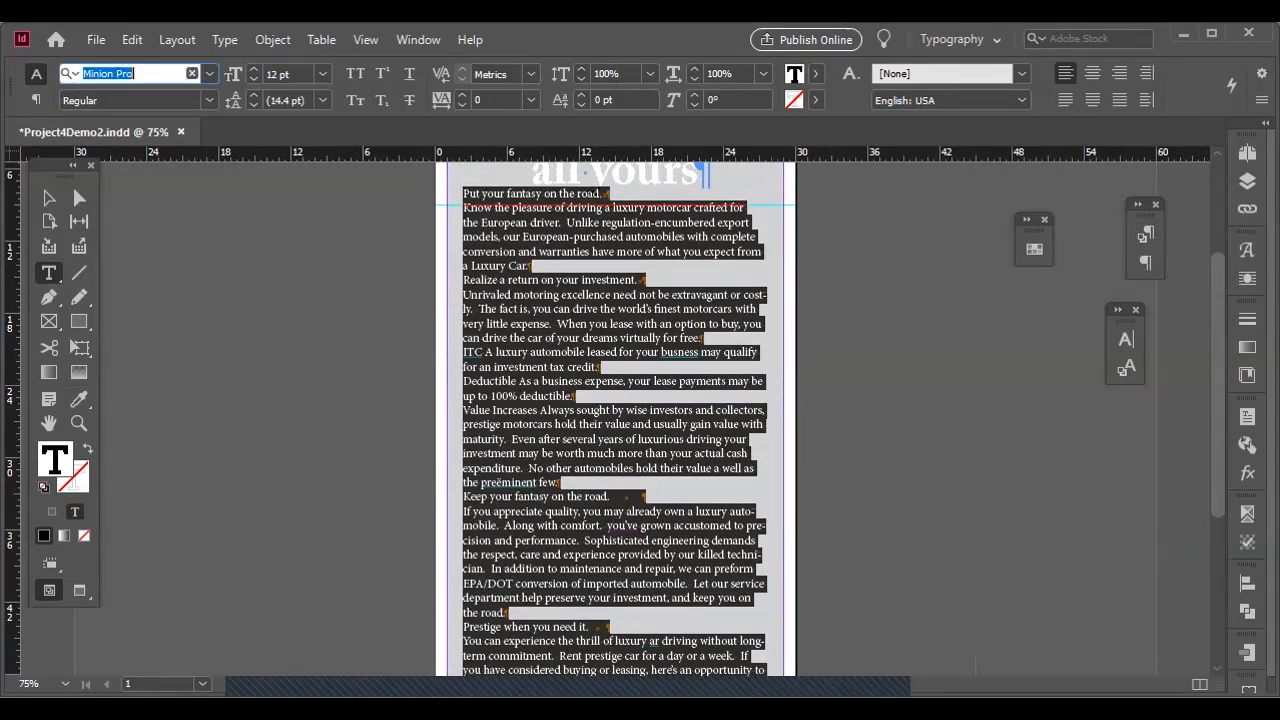
pyautogui.write('Adobe C')
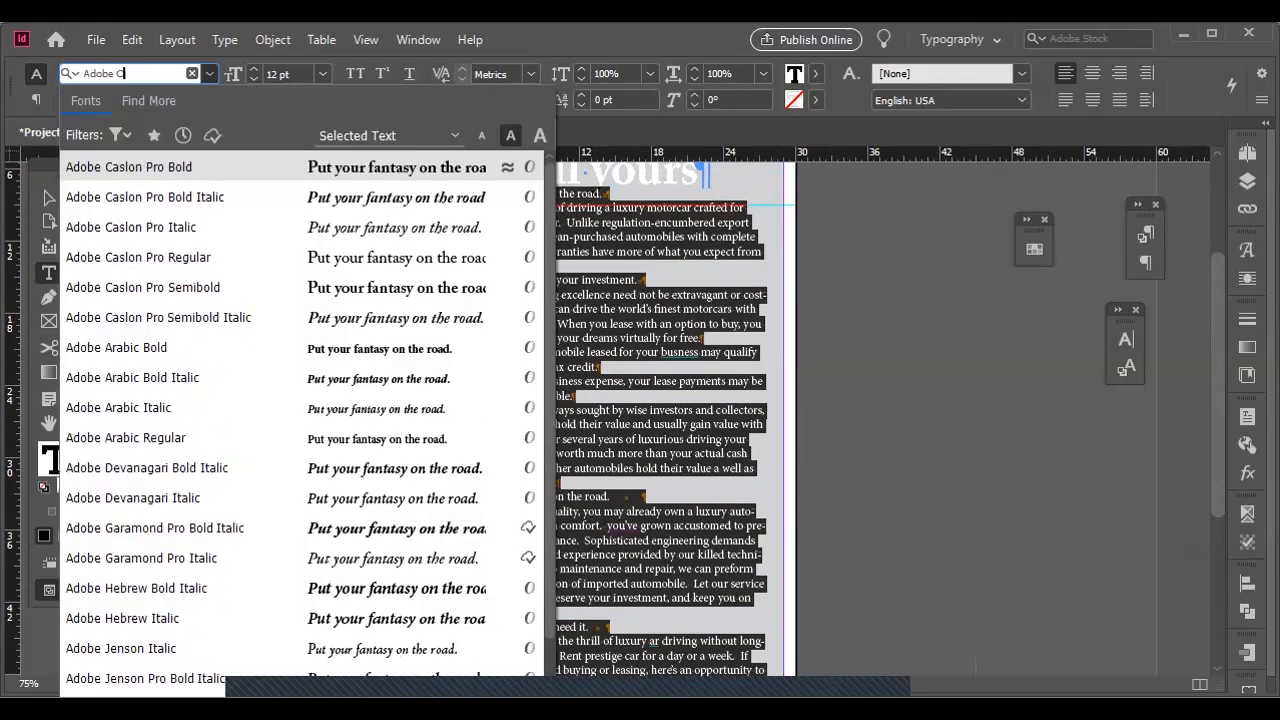
pyautogui.write('aslon P')
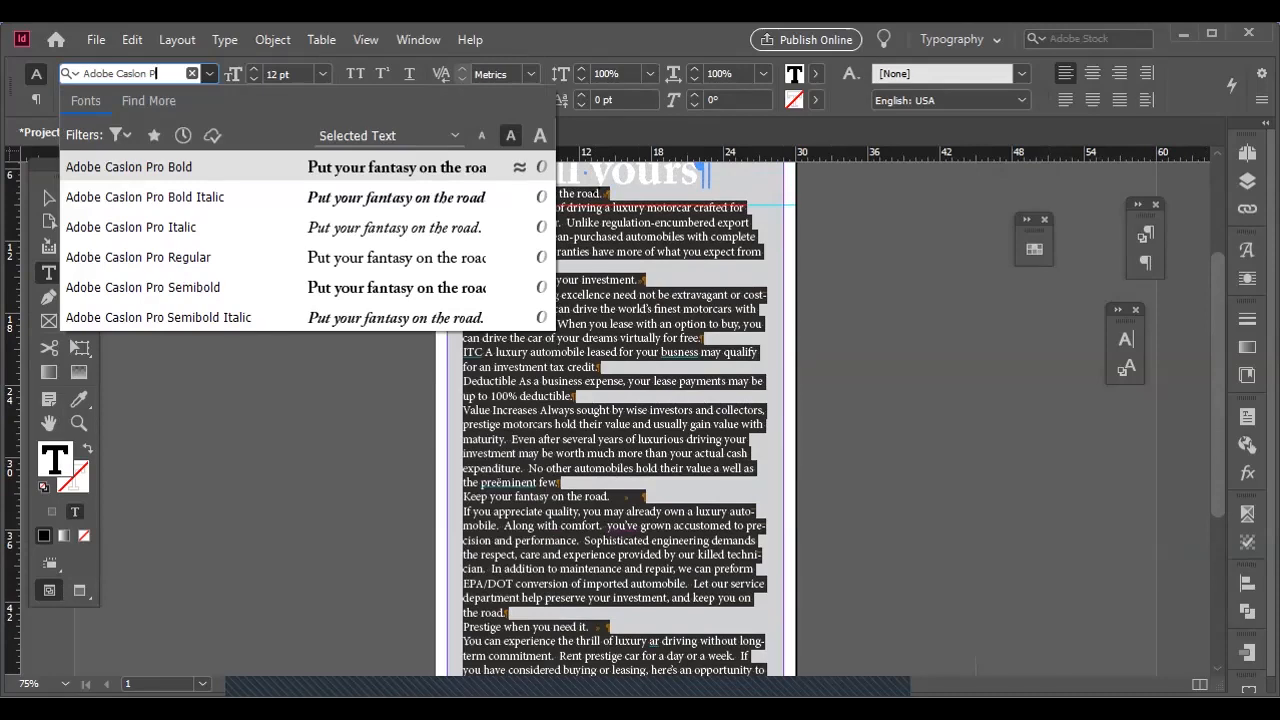
pyautogui.press('Return')
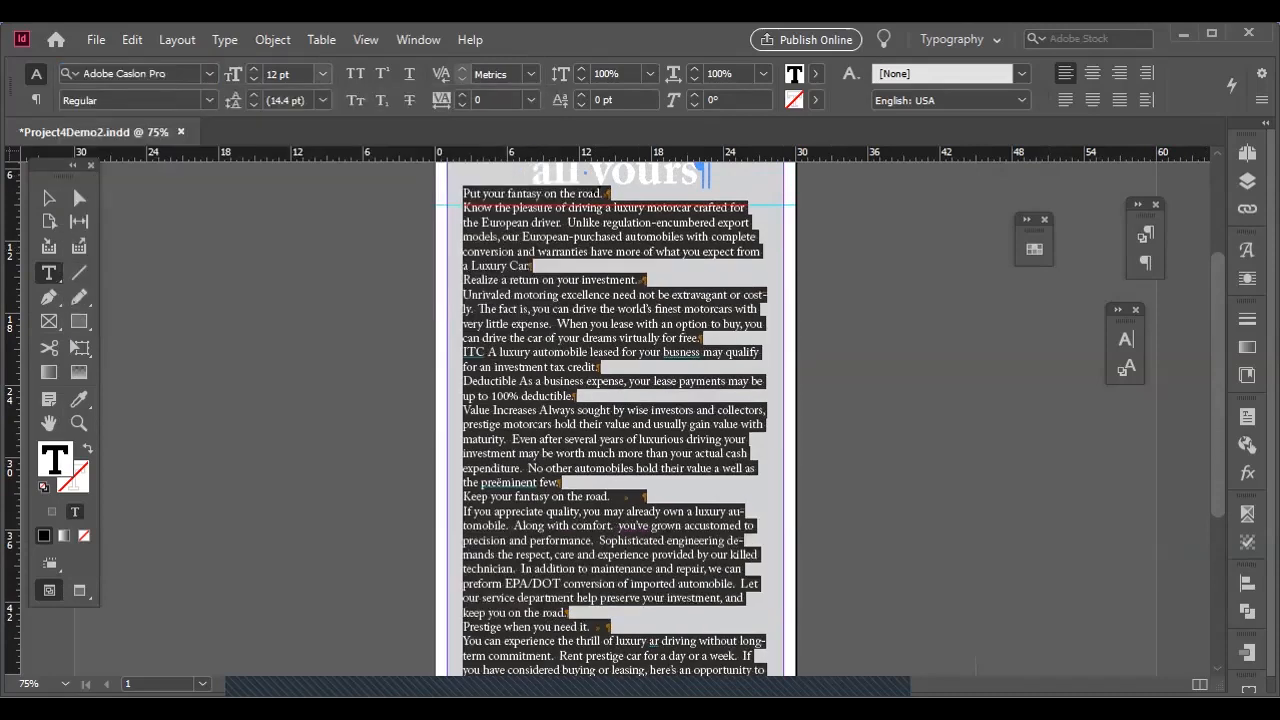
# Set the selected body text to a size of 10 pt with 13 pt leading.
pyautogui.click(254, 79)
pyautogui.click(254, 79)
pyautogui.click(254, 95)
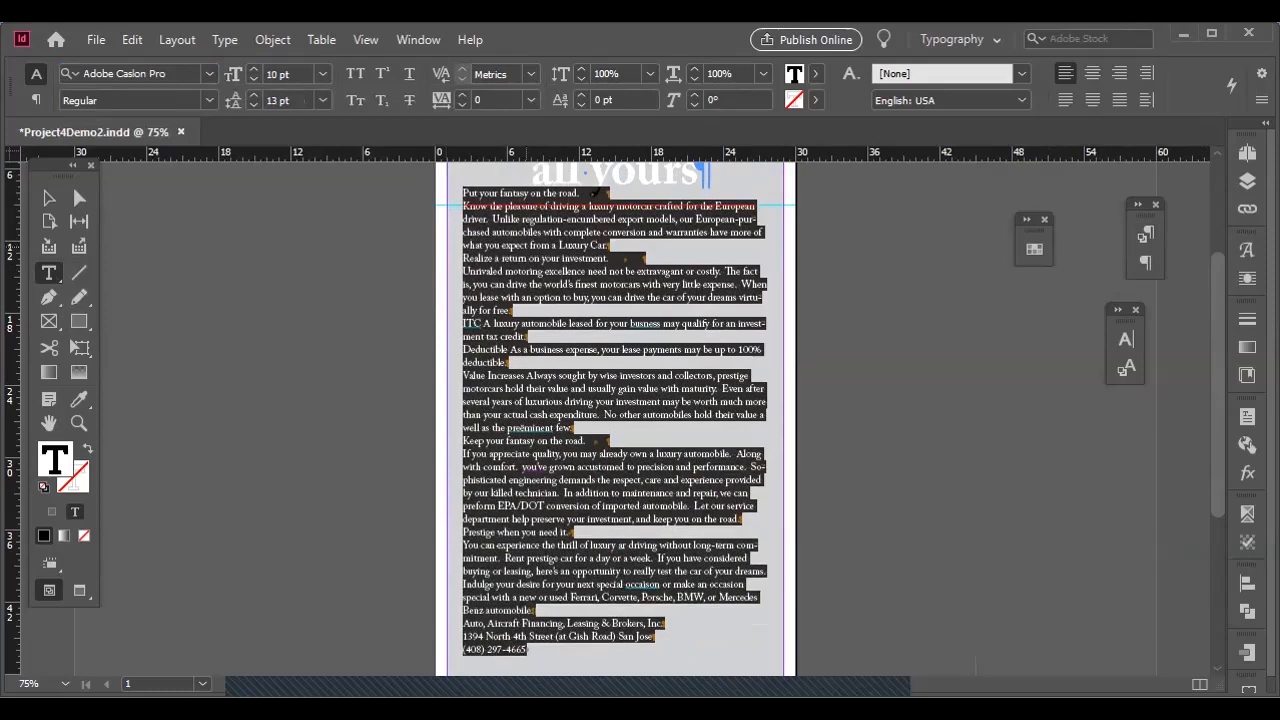
# Set the space after the headline paragraph to 0p9.
pyautogui.hotkey('ctrl', '=')
pyautogui.hotkey('ctrl', '=')
pyautogui.hotkey('ctrl', '=')
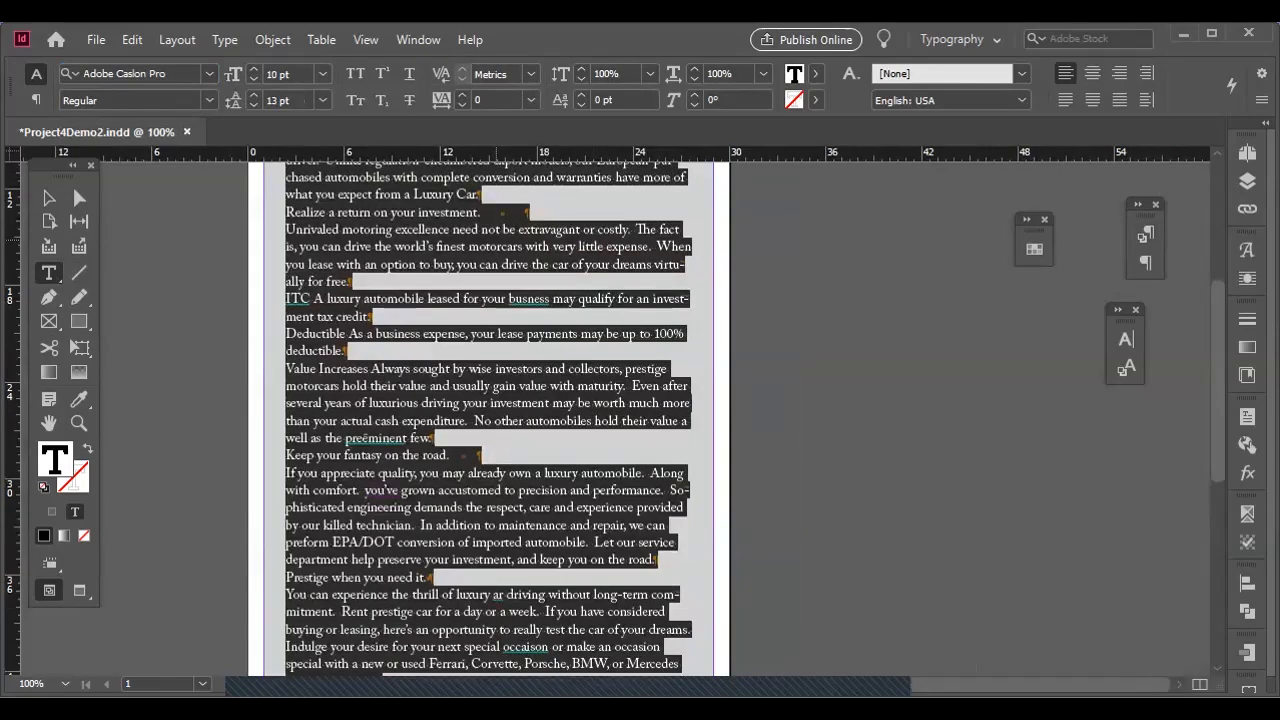
pyautogui.scroll(2, 497, 240)
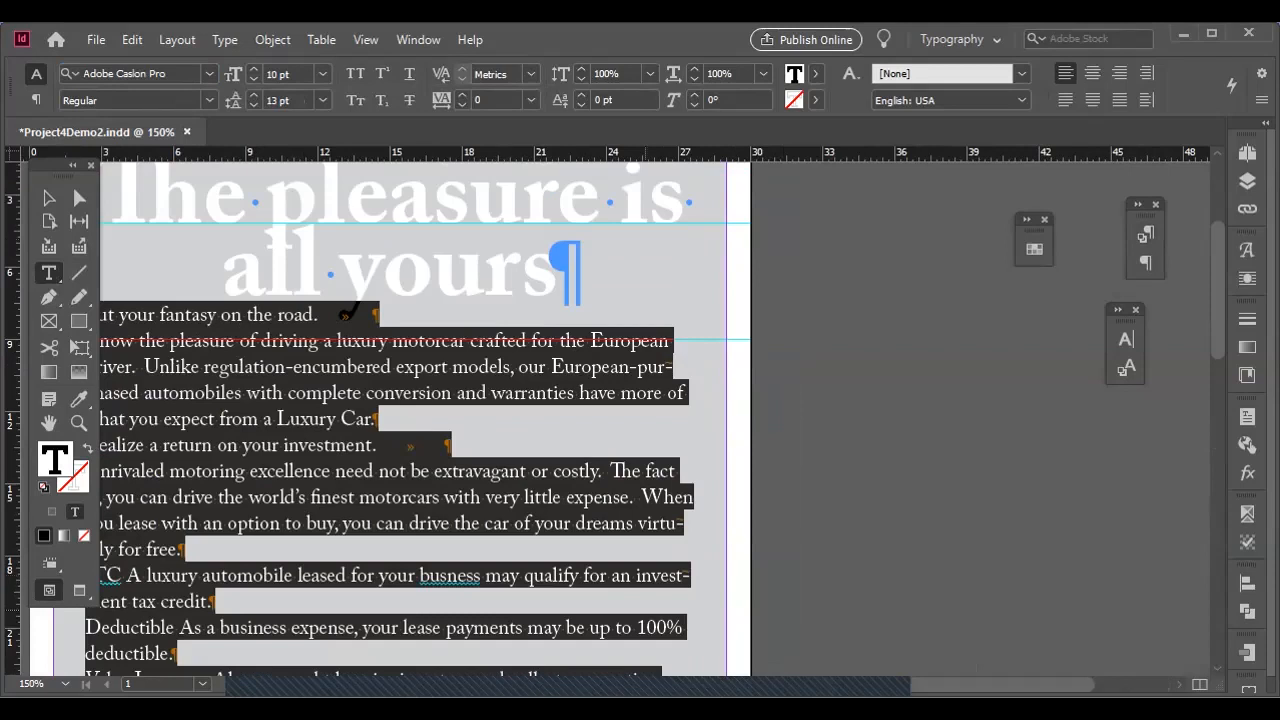
pyautogui.hscroll(-5, 441, 319)
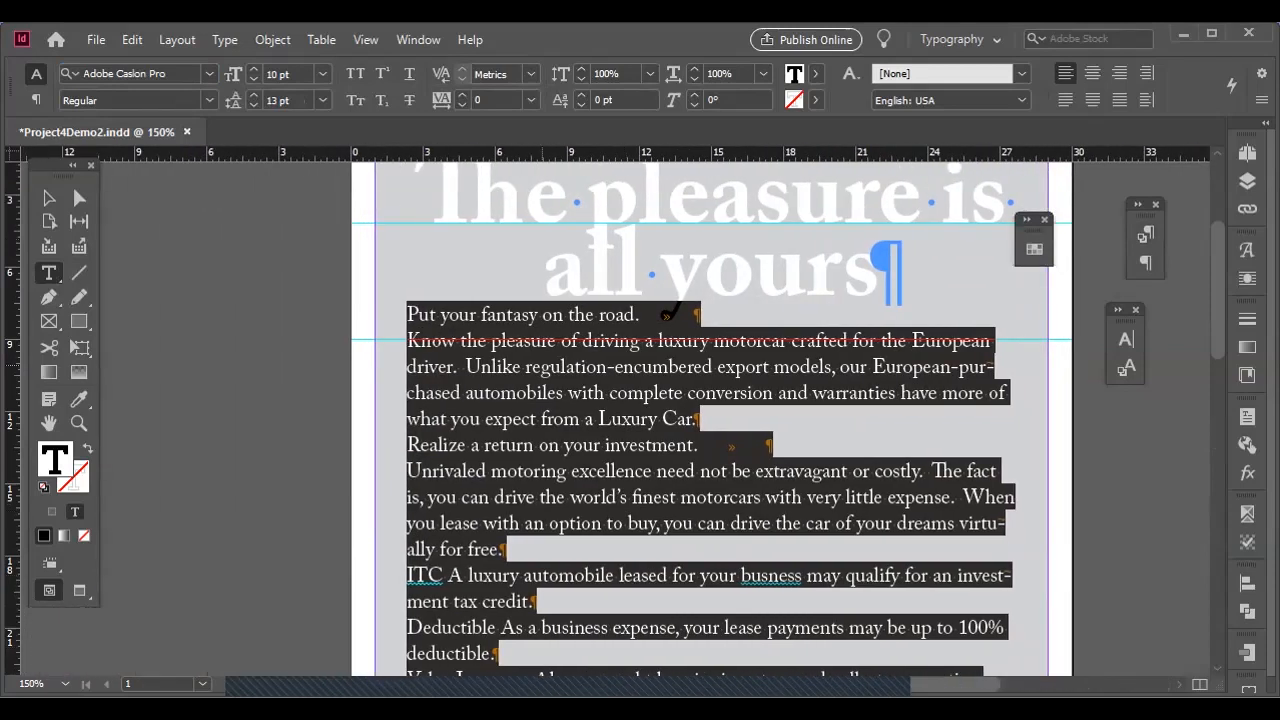
pyautogui.click(441, 319)
pyautogui.moveTo(616, 272); pyautogui.dragTo(704, 272)
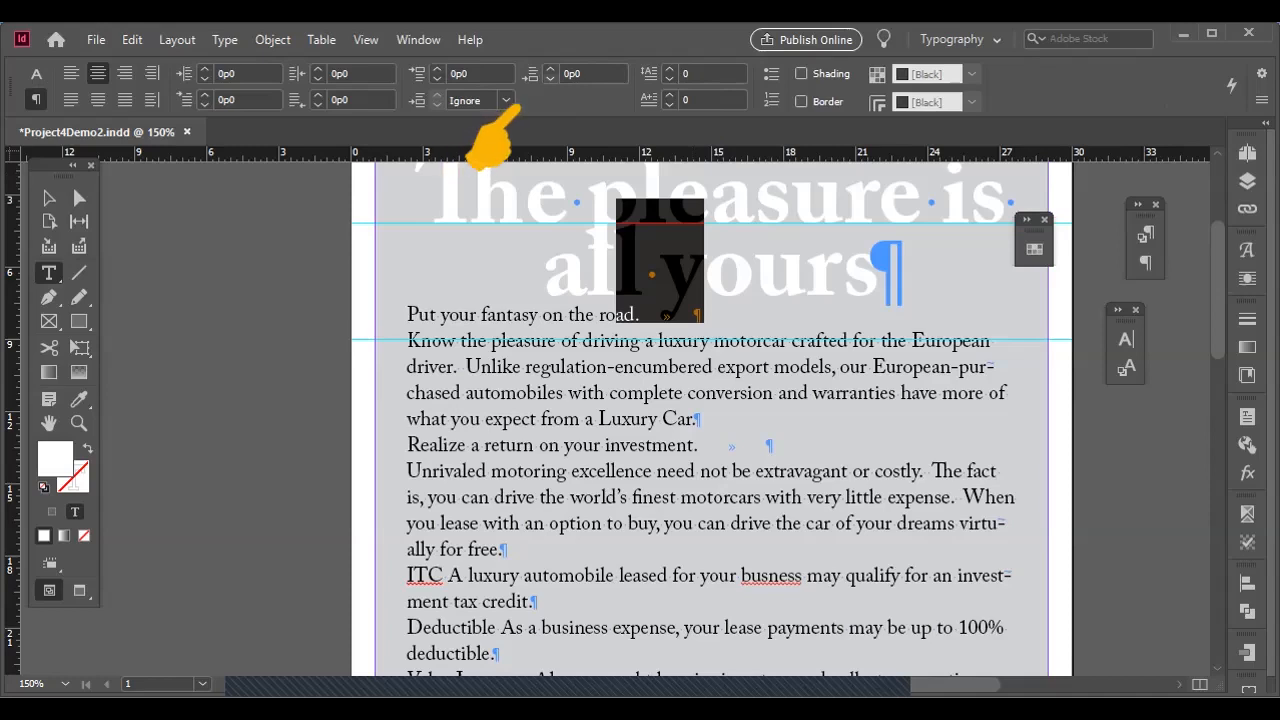
pyautogui.click(550, 69)
pyautogui.click(550, 69)
pyautogui.click(550, 69)
pyautogui.click(550, 69)
pyautogui.click(550, 69)
pyautogui.click(550, 69)
pyautogui.click(550, 69)
pyautogui.click(550, 69)
pyautogui.click(550, 69)
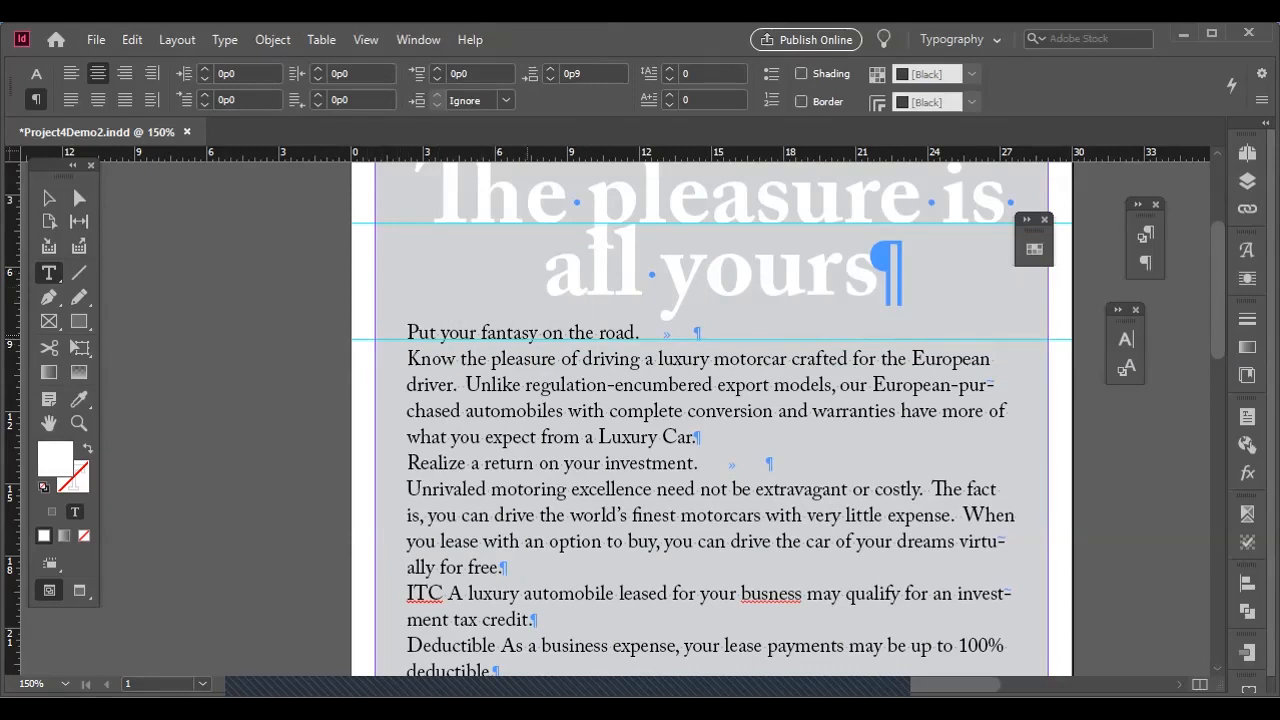
# Capitalize the first letter of each remaining lowercase headline word so it reads "The Pleasure Is All Yours".
pyautogui.scroll(1, 670, 420)
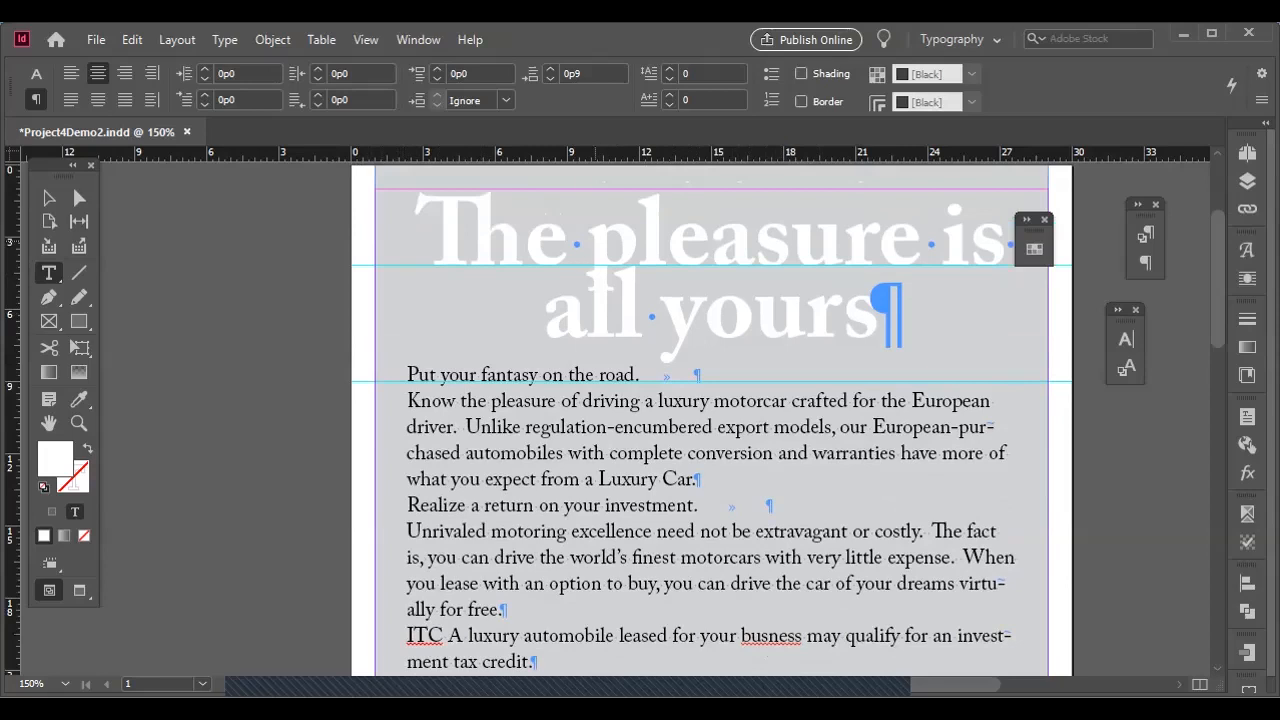
pyautogui.moveTo(592, 241); pyautogui.dragTo(623, 241)
pyautogui.write('P')
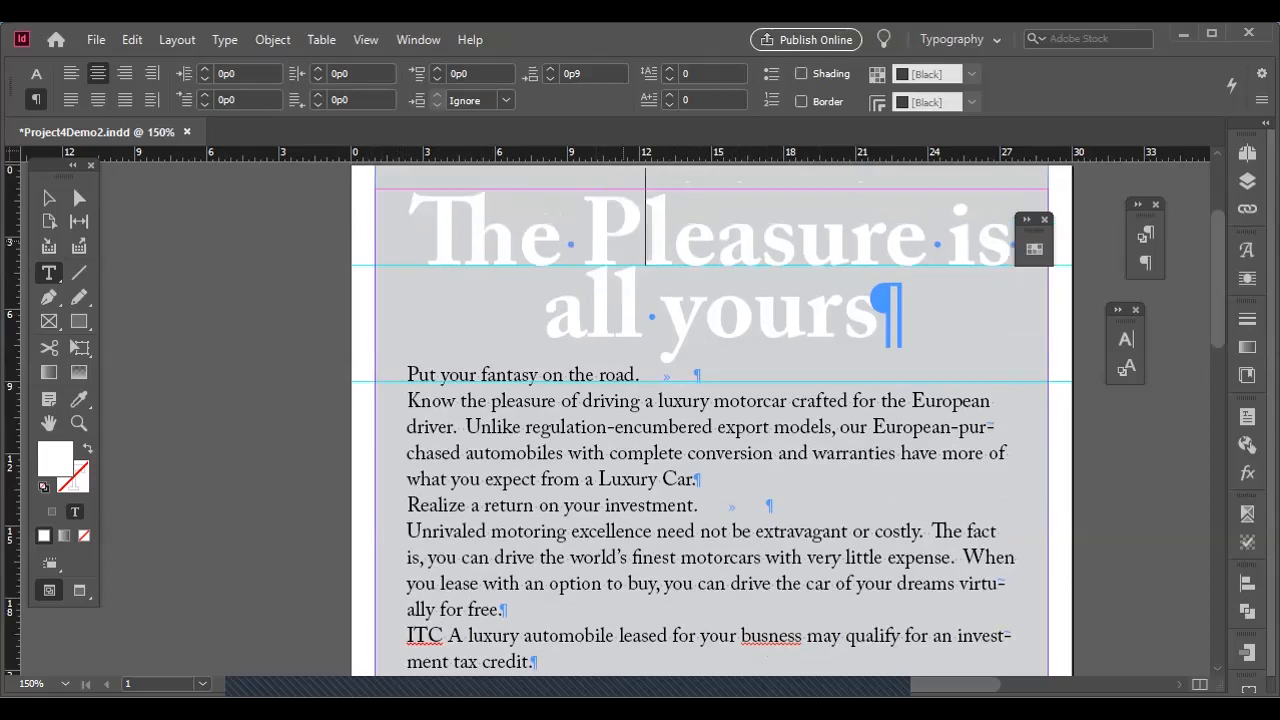
pyautogui.hotkey('ctrl', 'Right')
pyautogui.hotkey('shift', 'Right')
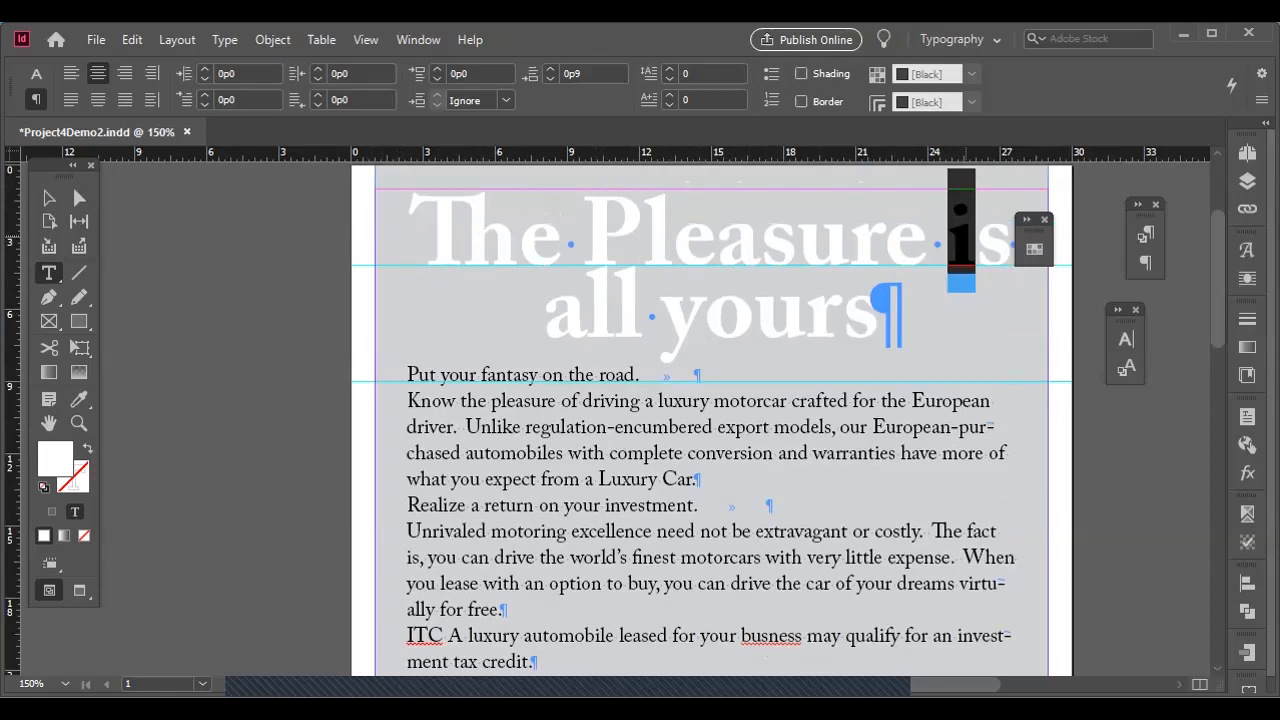
pyautogui.write('Is all yours')
pyautogui.hotkey('ctrl', 'Right')
pyautogui.hotkey('shift', 'Right')
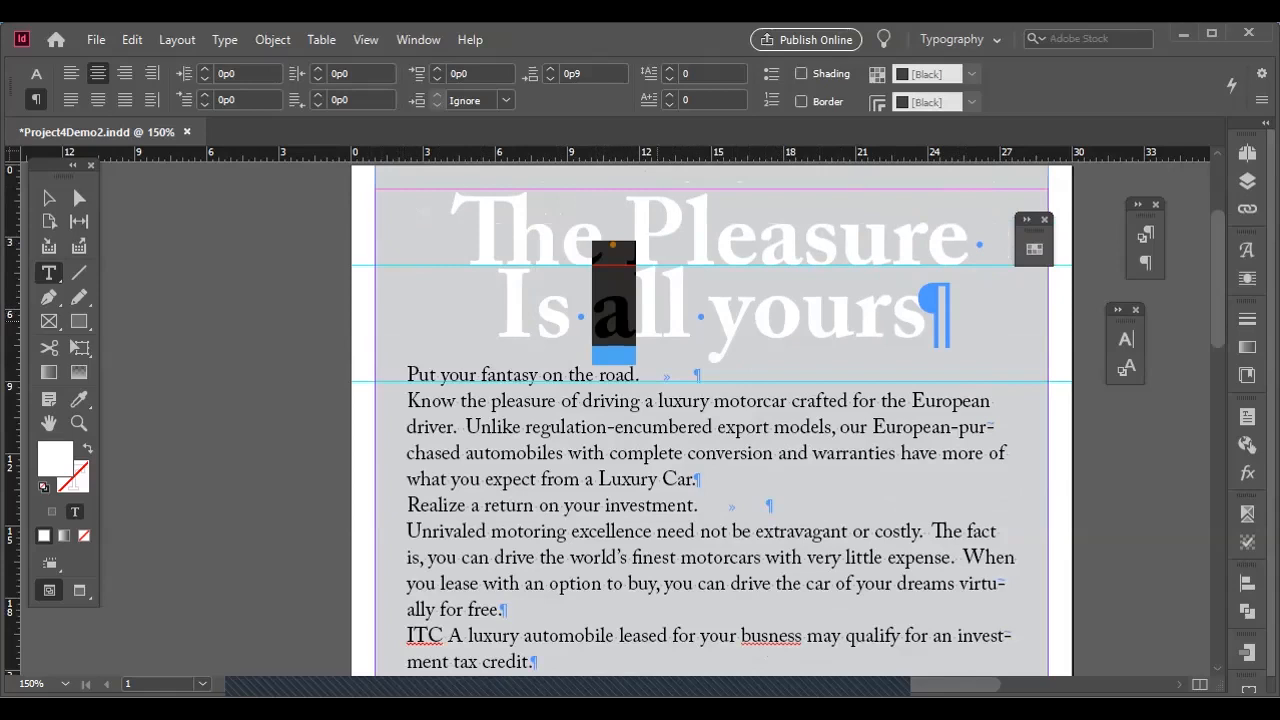
pyautogui.write('A')
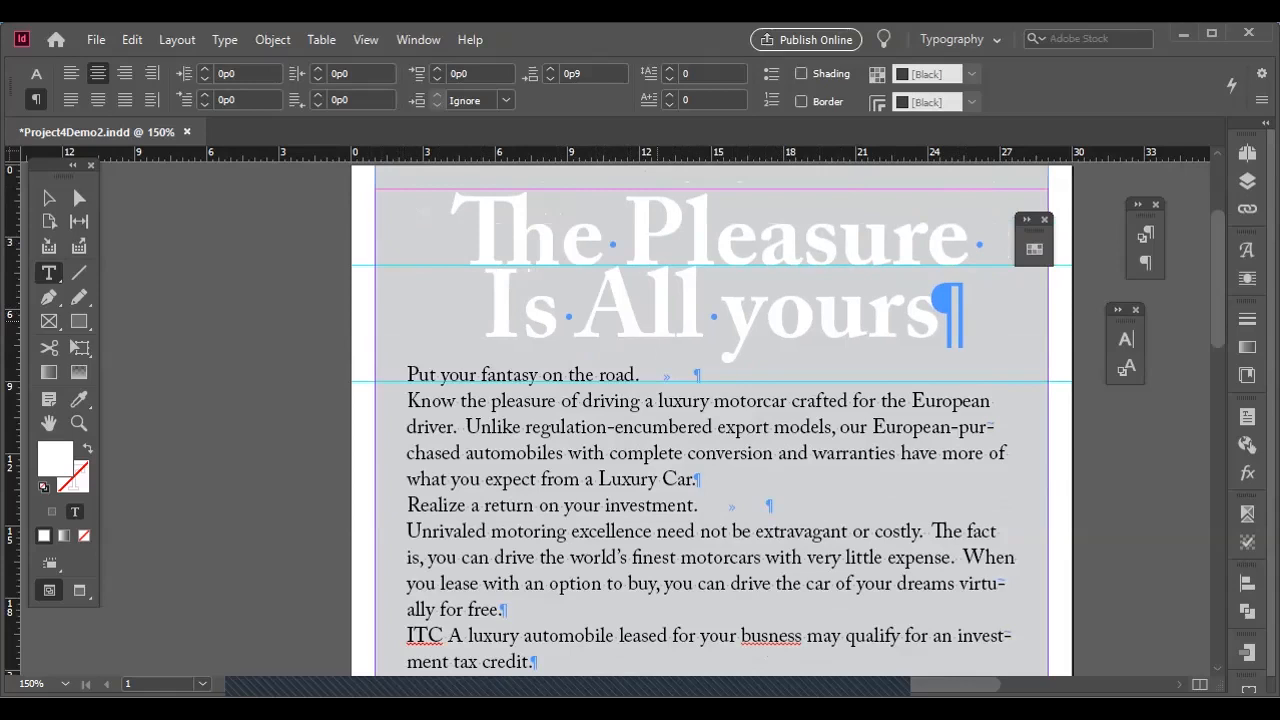
pyautogui.hotkey('ctrl', 'Right')
pyautogui.hotkey('shift', 'Right')
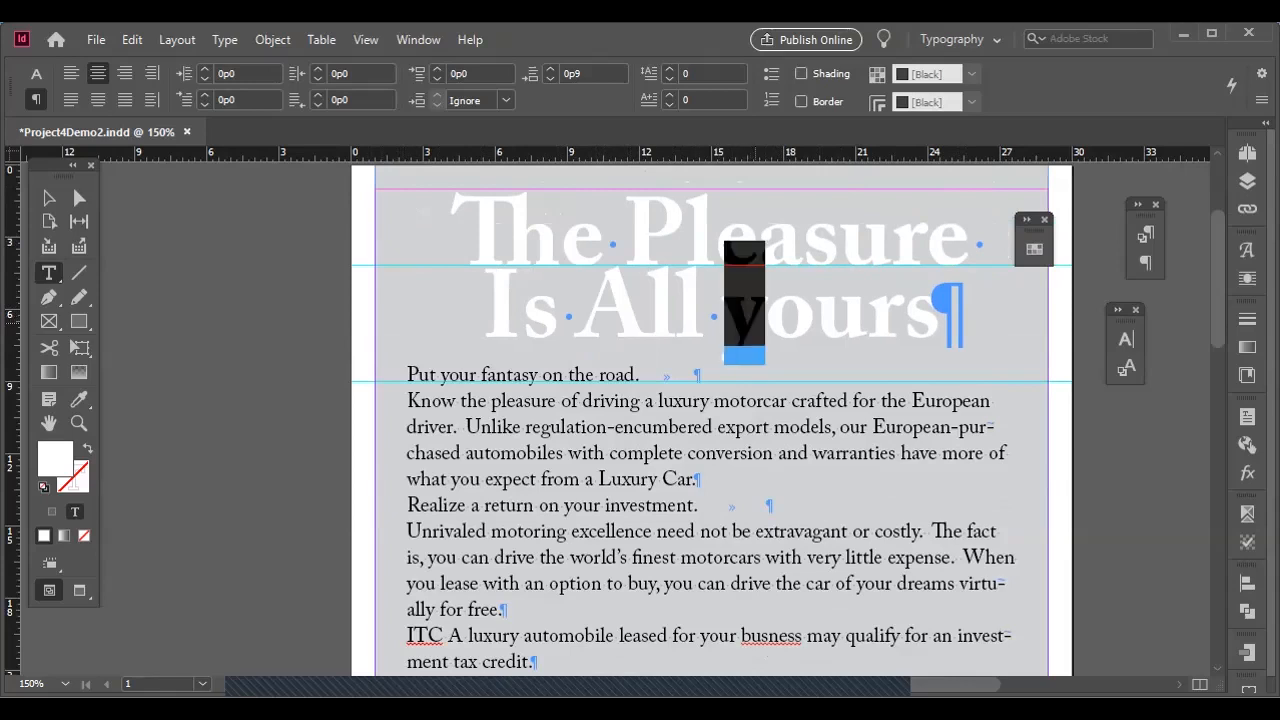
pyautogui.write('Y')
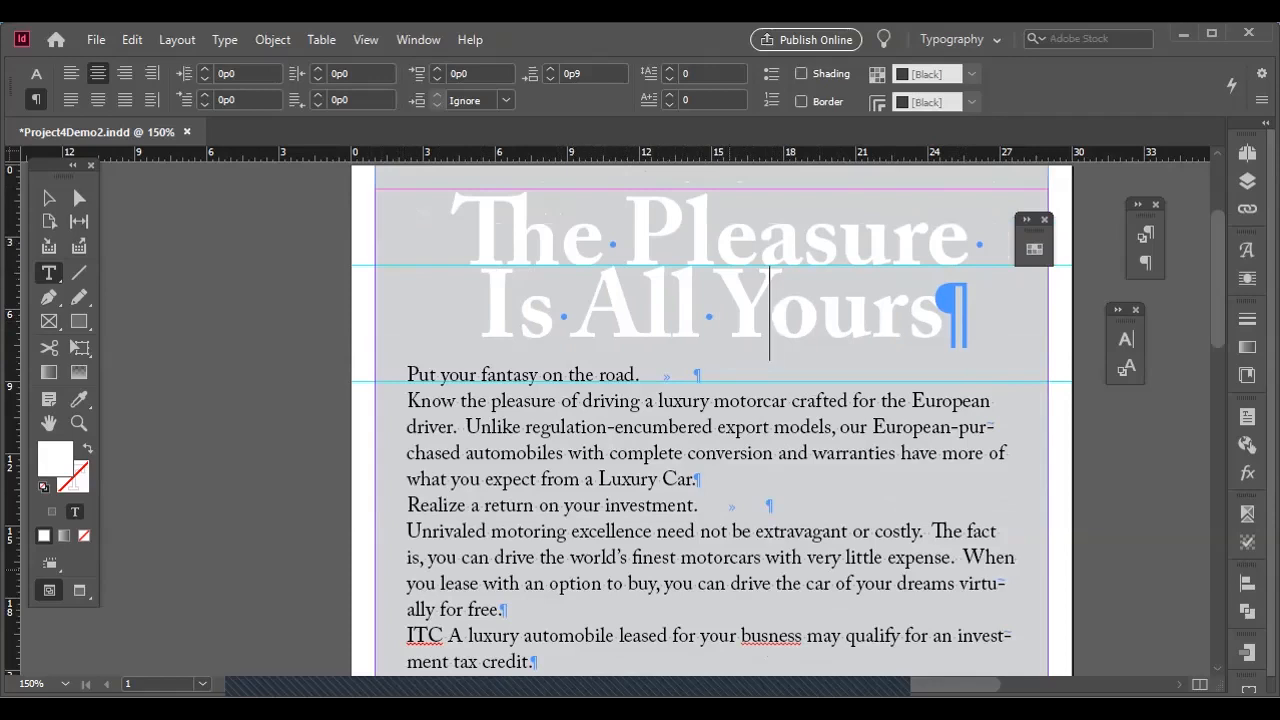
# Select part of the headline and open the Paragraph Rules settings, keeping the headline's start in view.
pyautogui.hscroll(1, 698, 420)
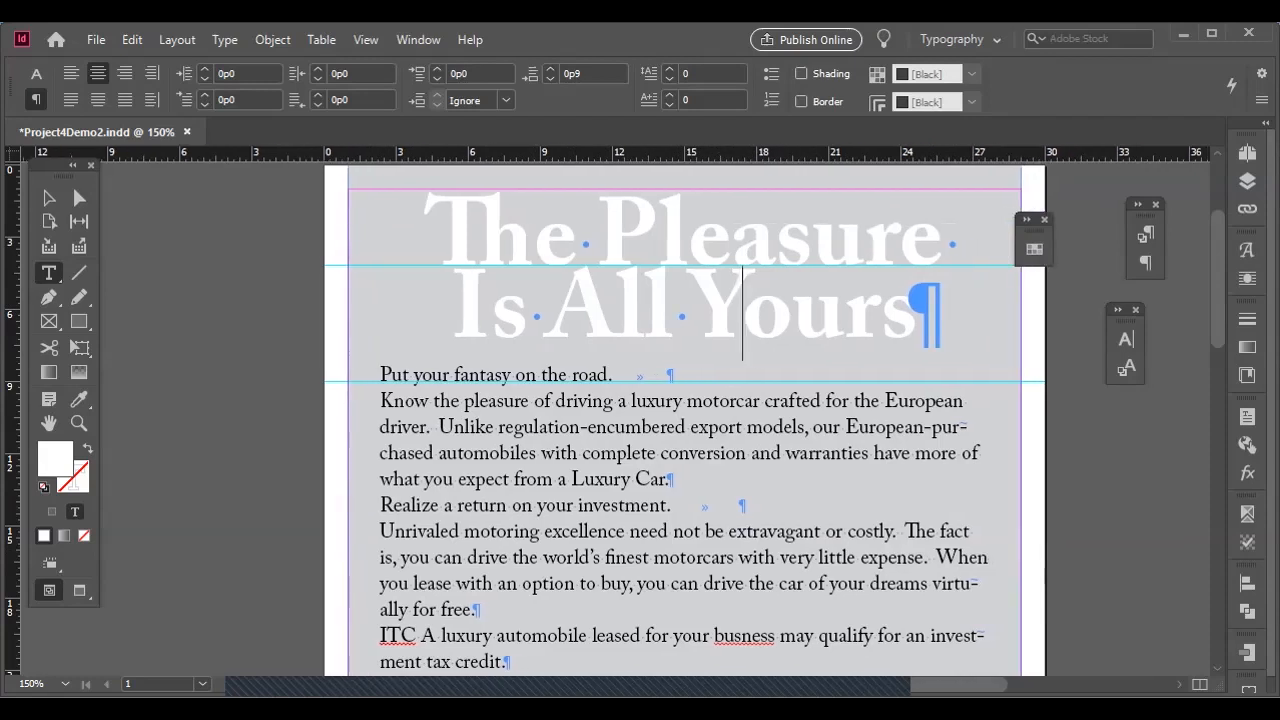
pyautogui.hscroll(1, 622, 418)
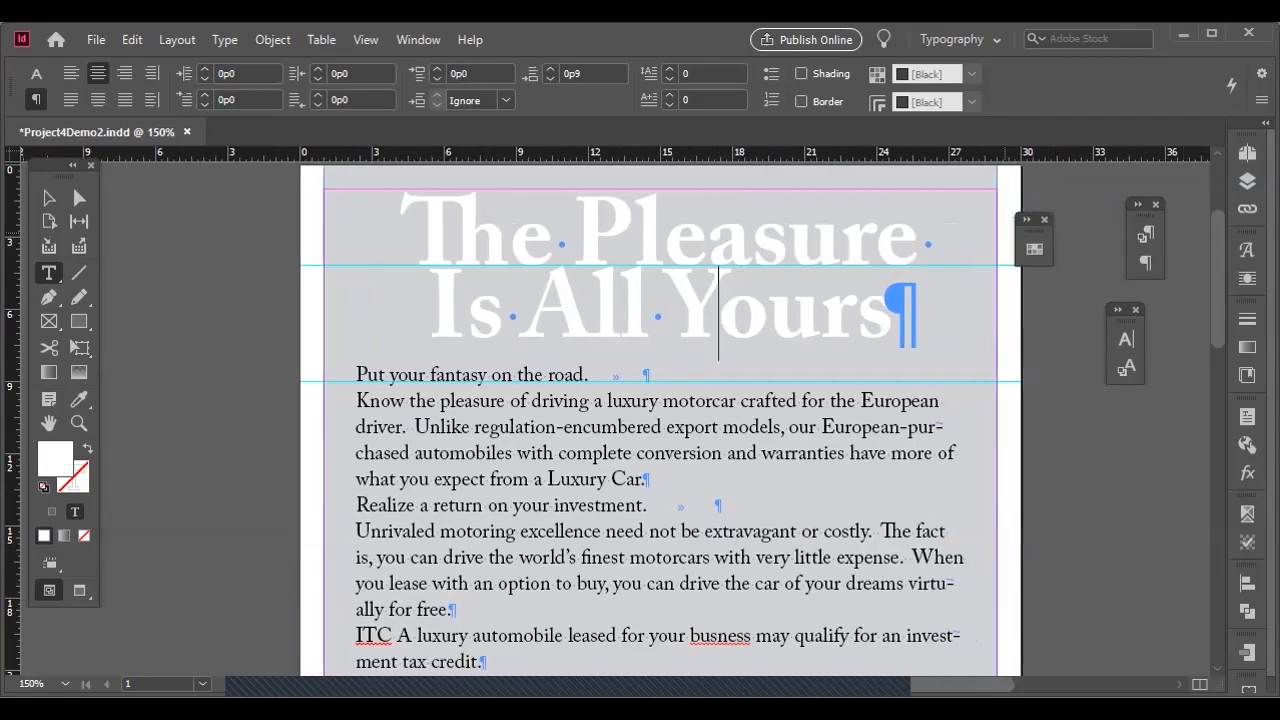
pyautogui.scroll(1, 660, 420)
pyautogui.scroll(1, 660, 420)
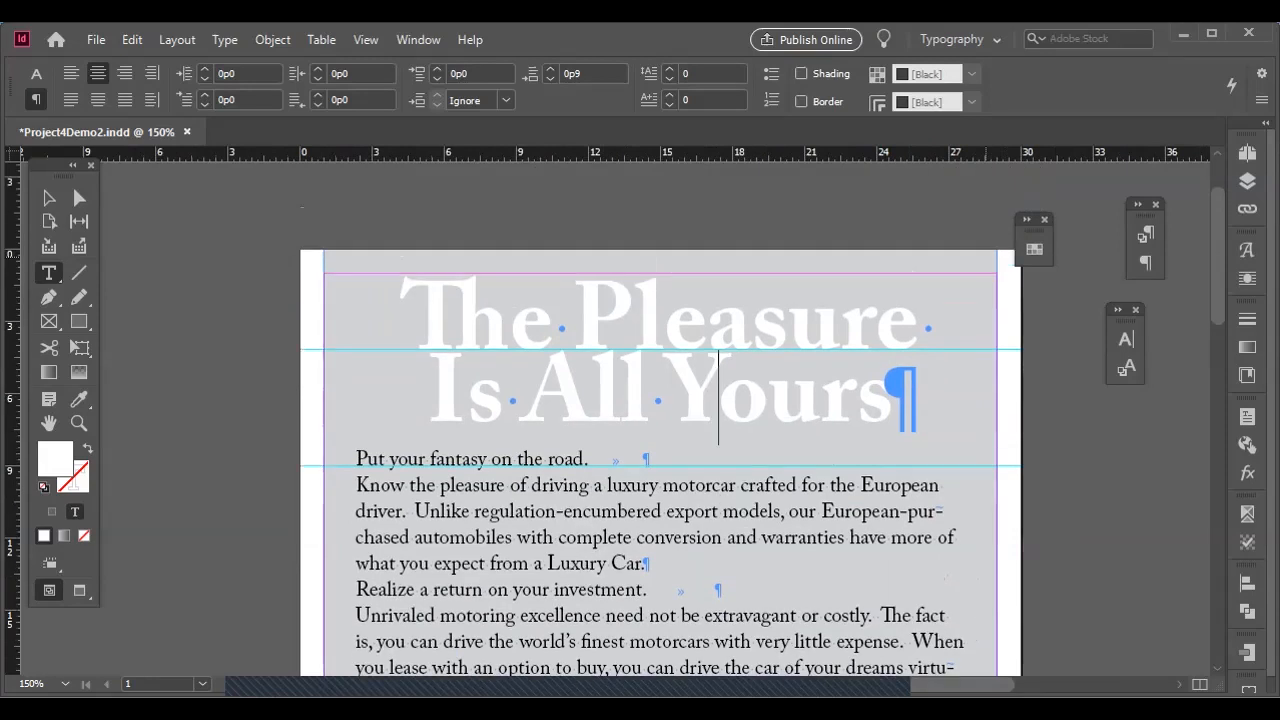
pyautogui.hscroll(1, 640, 420)
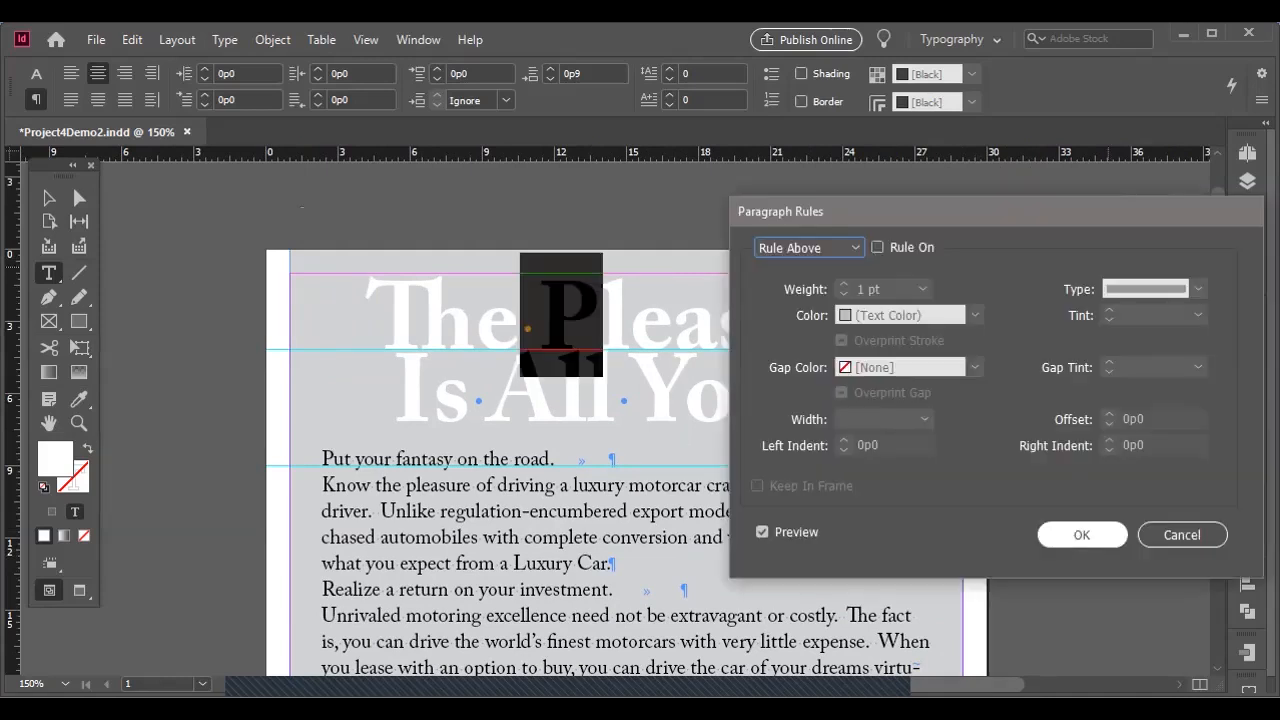
pyautogui.click(1081, 534)
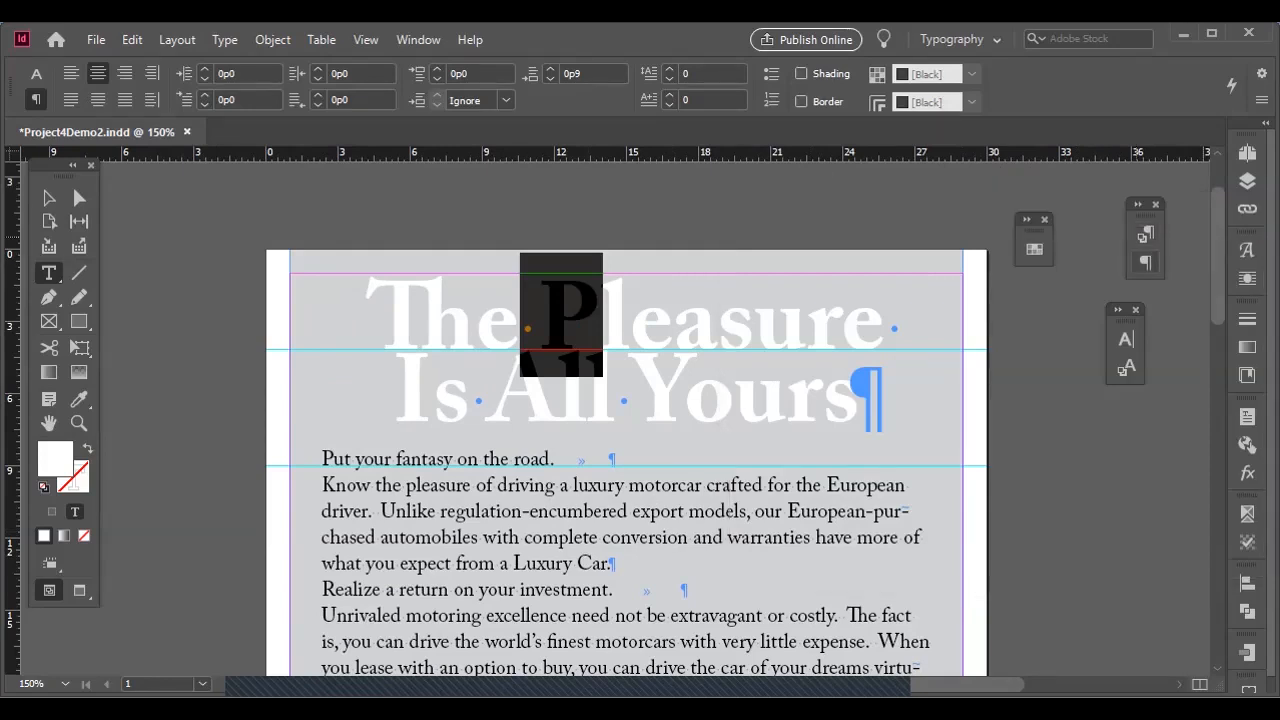
pyautogui.click(1145, 262)
pyautogui.click(1106, 252)
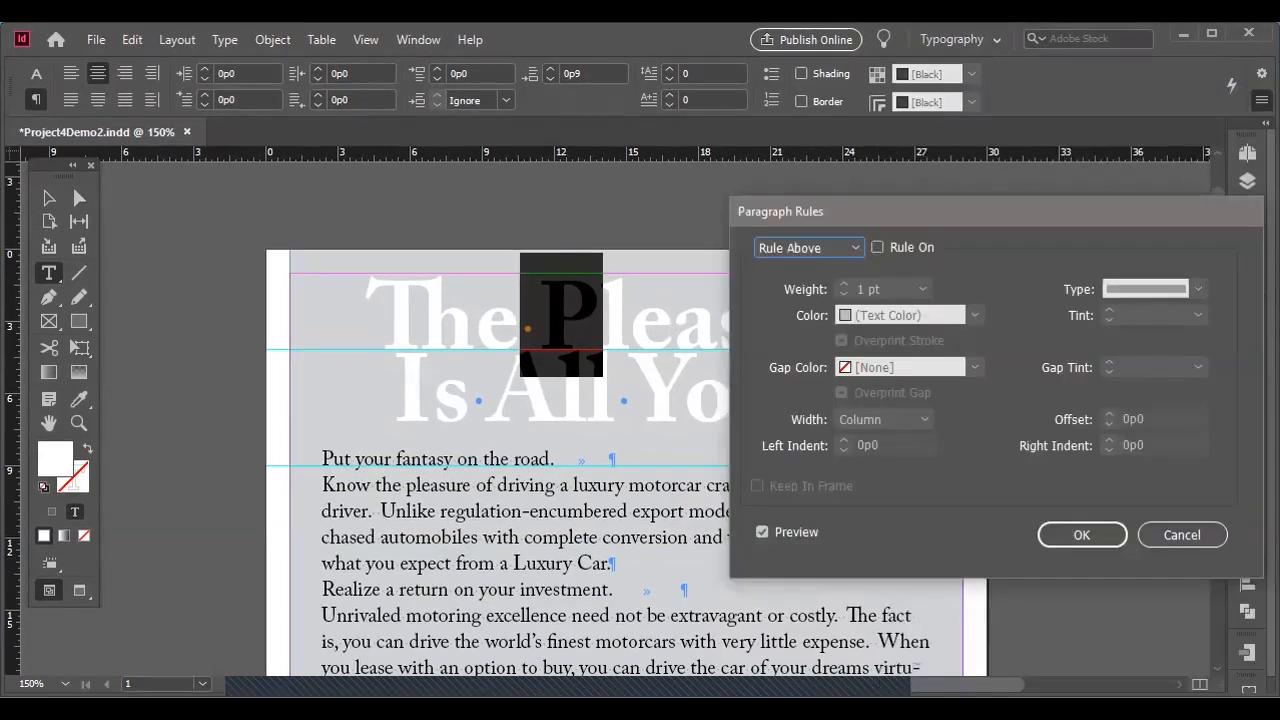
pyautogui.moveTo(905, 206); pyautogui.dragTo(851, 180)
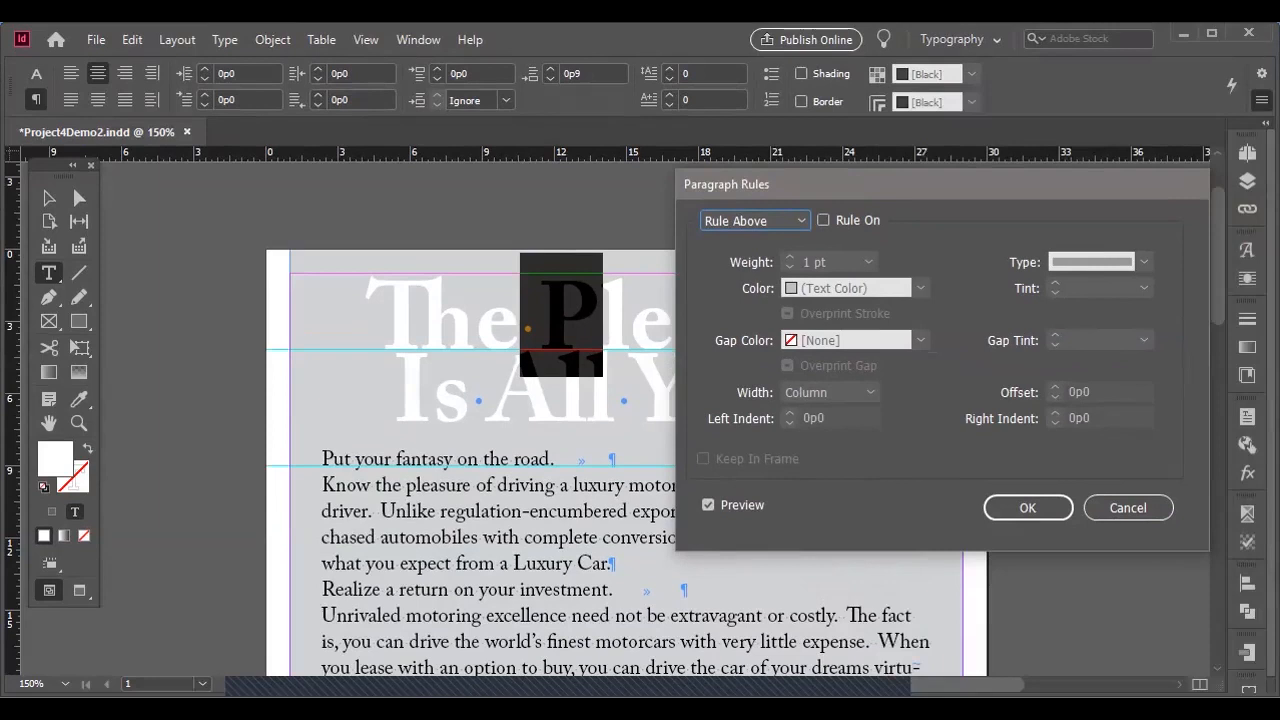
# Turn on the rule above the headline paragraph and set its color to [Black], with the preview on.
pyautogui.click(800, 220)
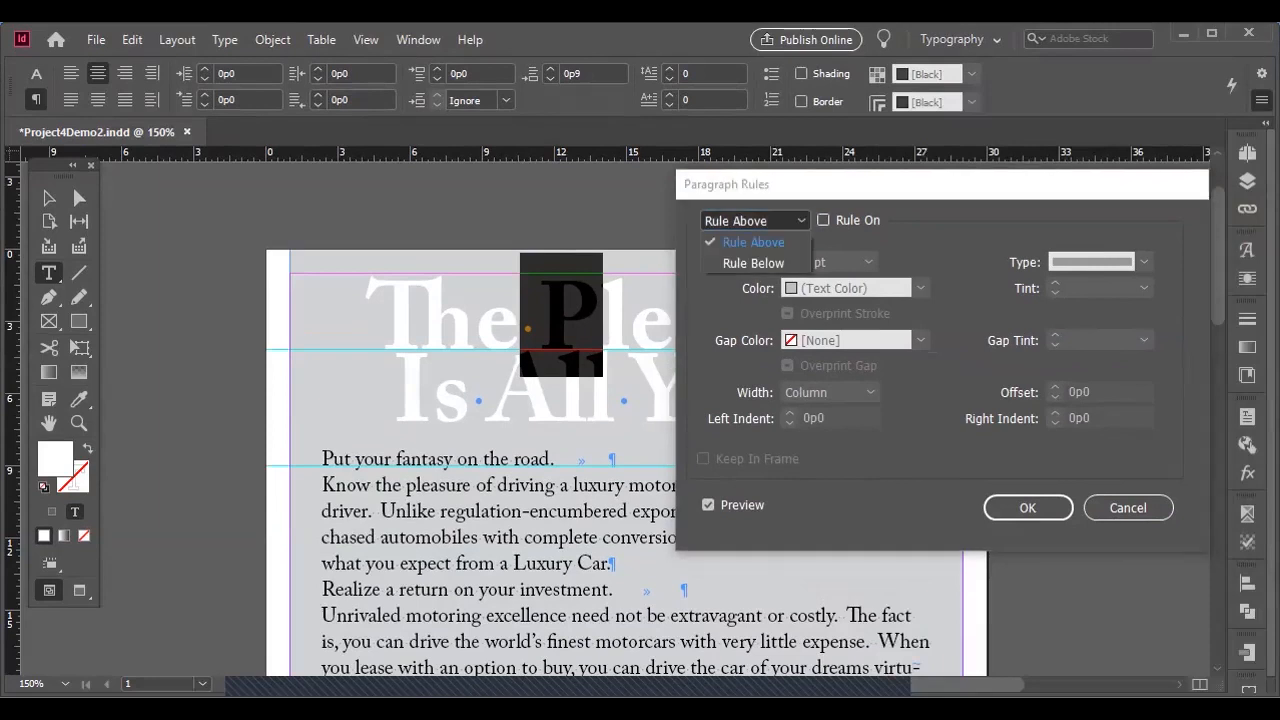
pyautogui.click(824, 220)
pyautogui.click(708, 505)
pyautogui.click(708, 505)
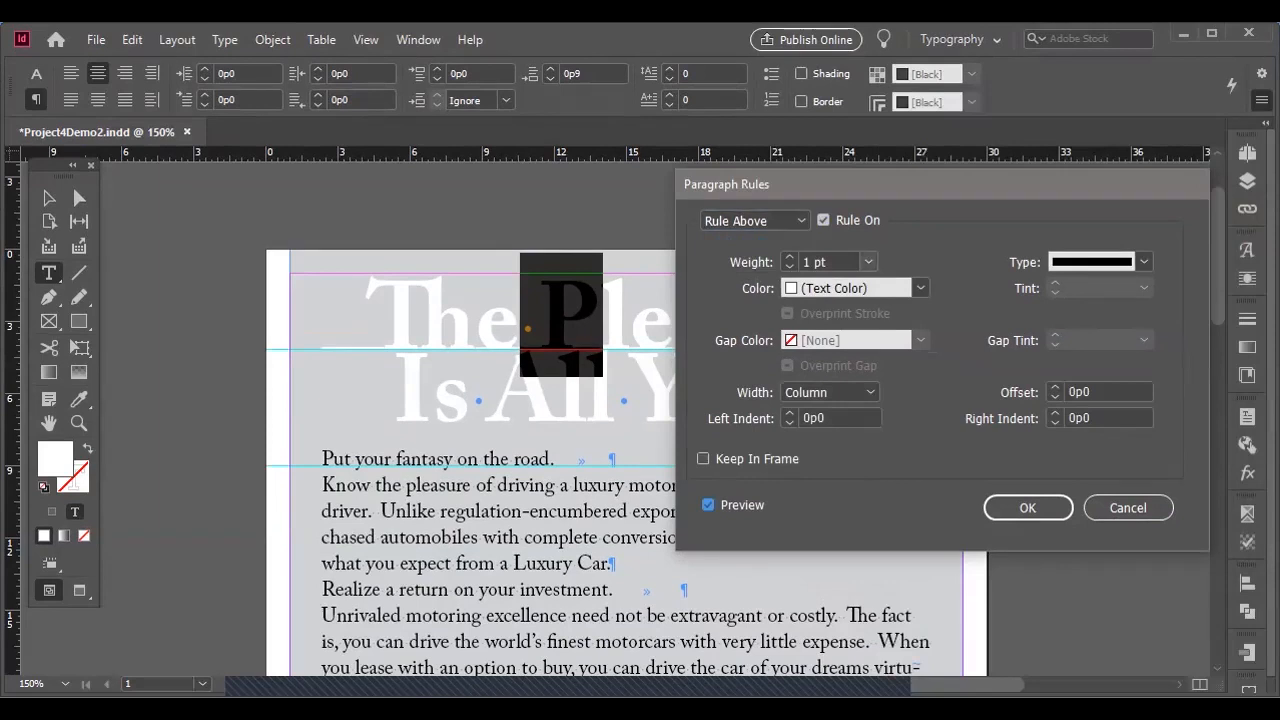
pyautogui.click(920, 288)
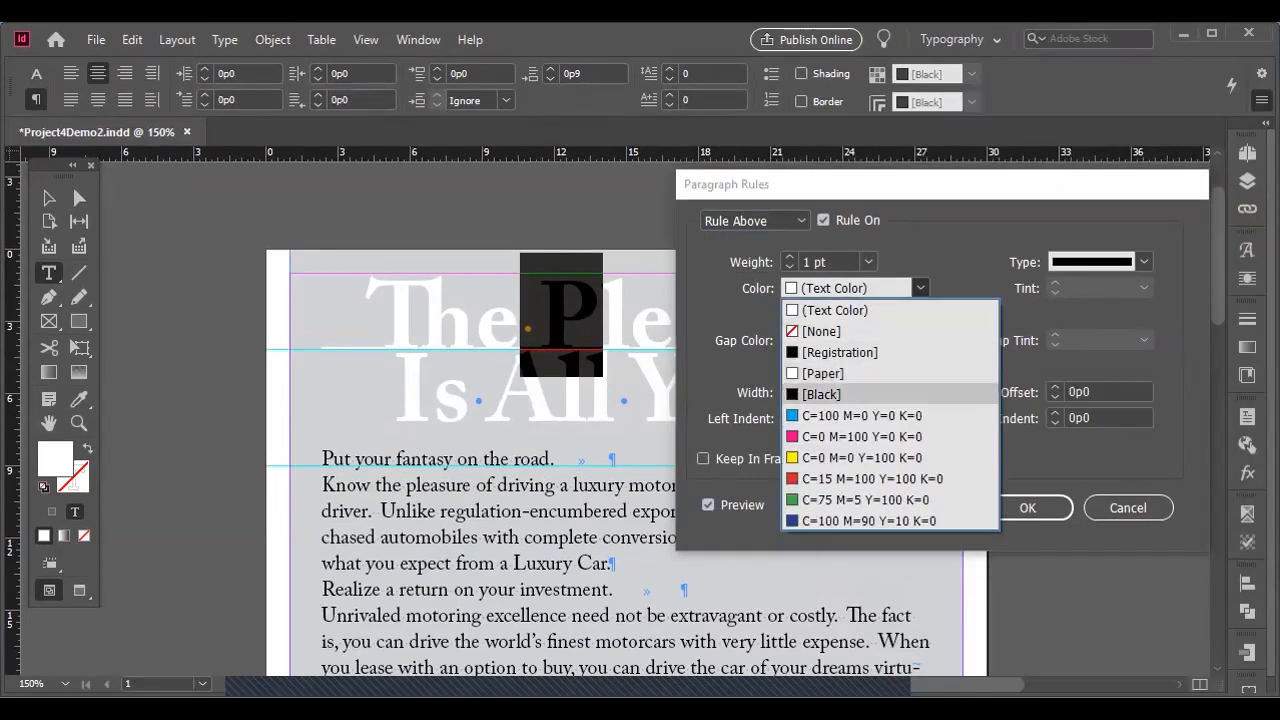
pyautogui.click(822, 394)
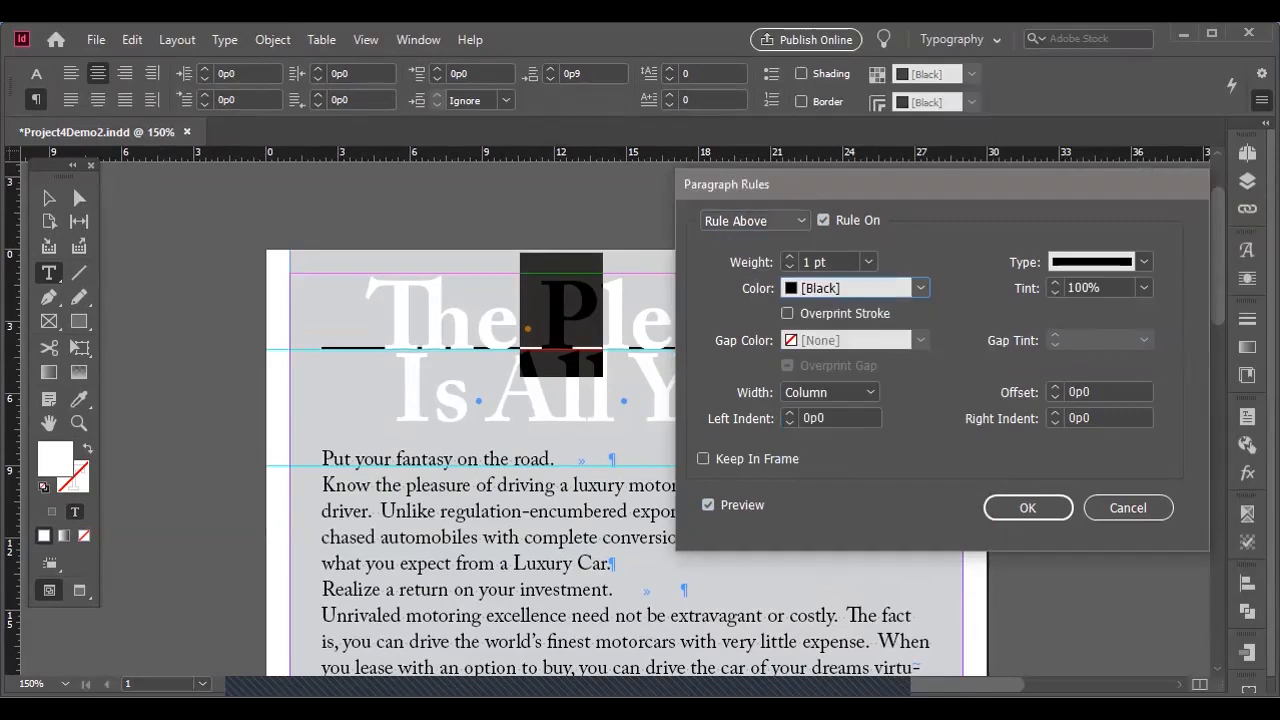
# Turn on the rule below the headline paragraph in [Black] and set both the below and above rules to 2 pt weight.
pyautogui.click(755, 221)
pyautogui.click(753, 263)
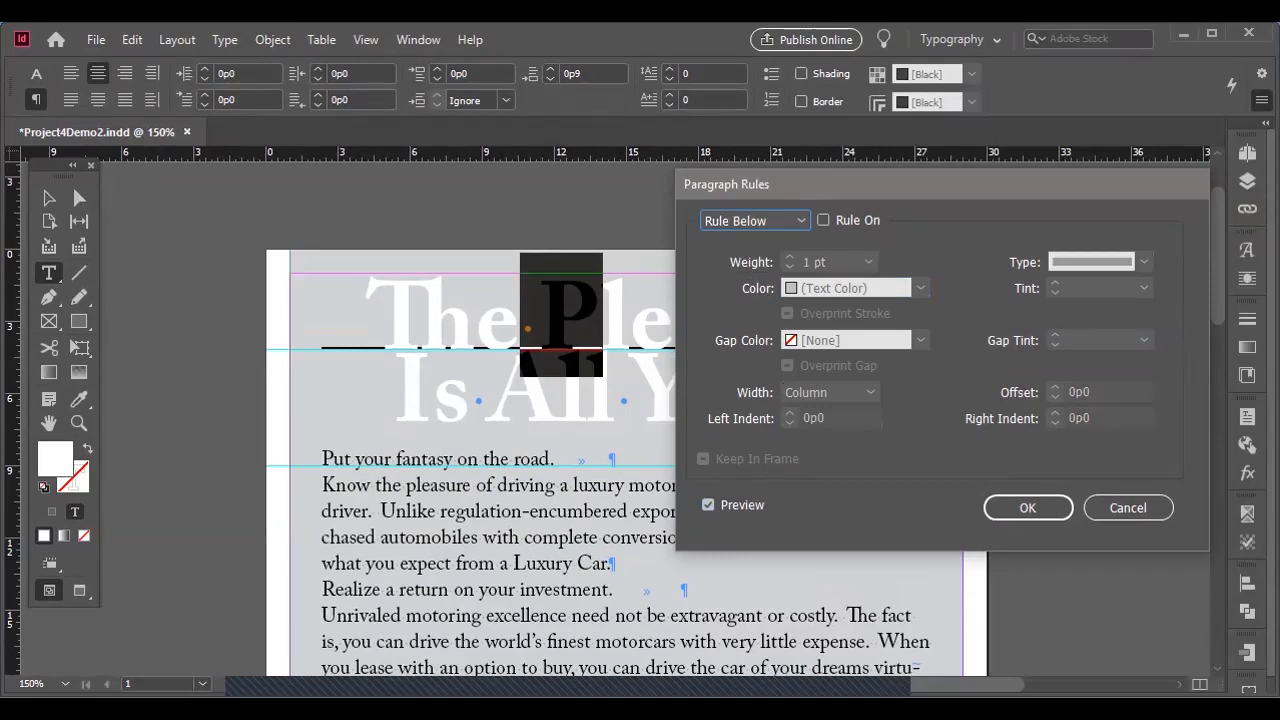
pyautogui.click(823, 220)
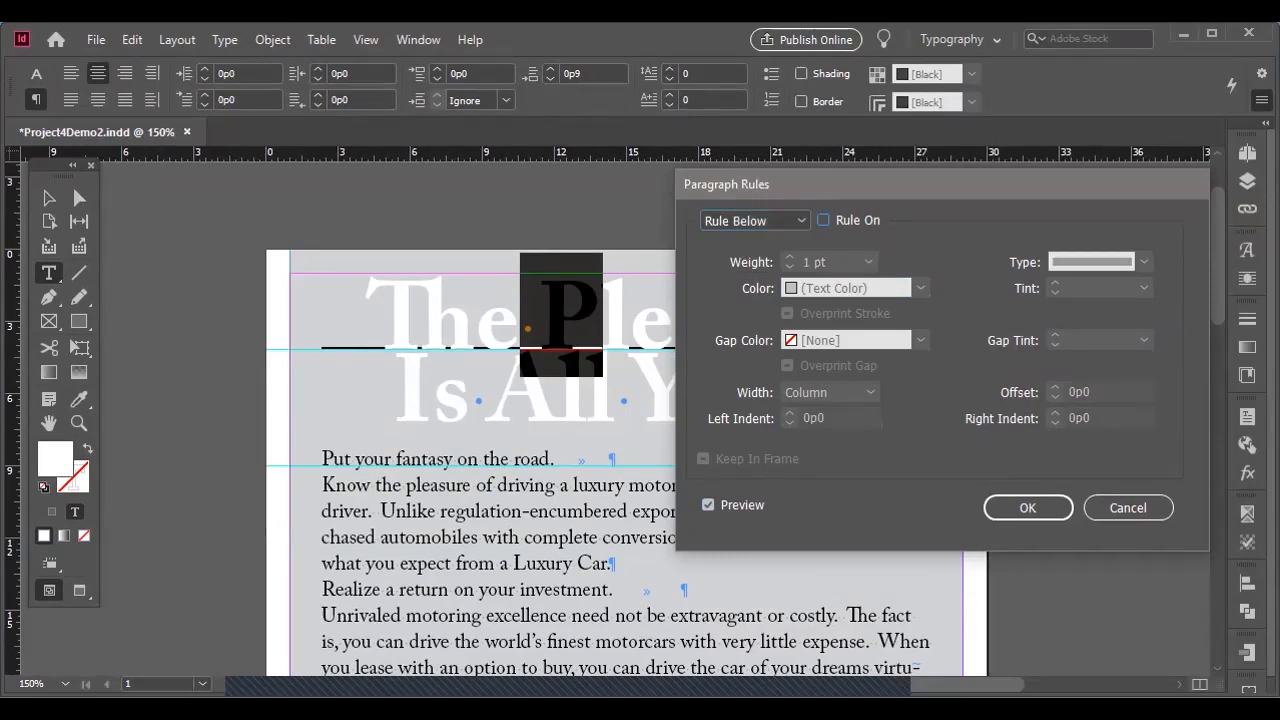
pyautogui.click(920, 288)
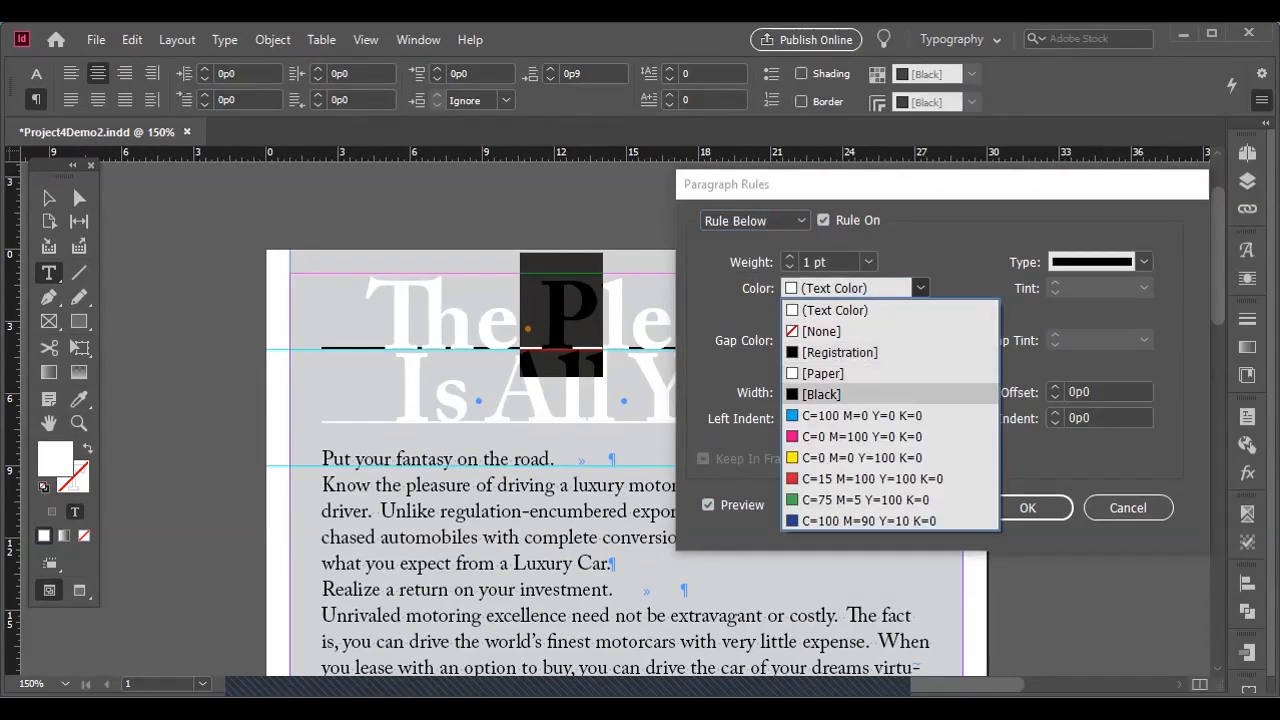
pyautogui.click(821, 394)
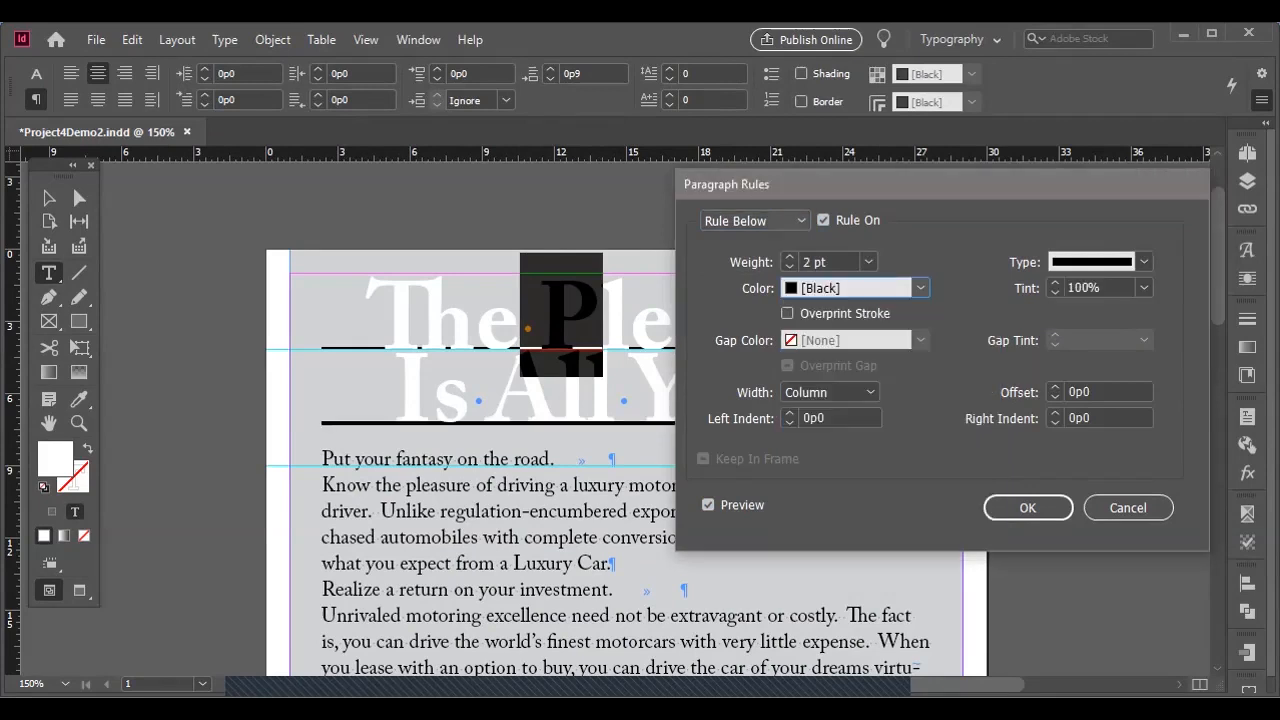
pyautogui.click(754, 220)
pyautogui.click(754, 242)
# Set the offset of the rule below the headline paragraph to 0p5.
pyautogui.click(754, 220)
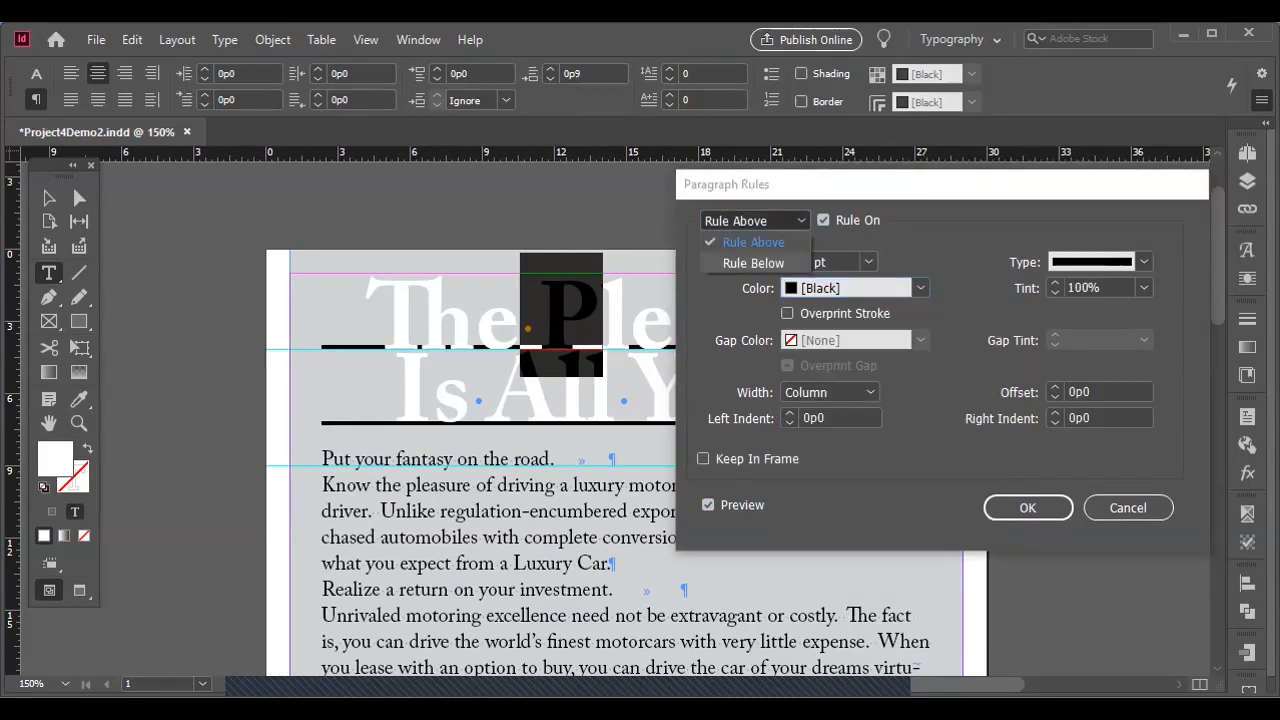
pyautogui.click(754, 263)
pyautogui.moveTo(968, 191); pyautogui.dragTo(889, 172)
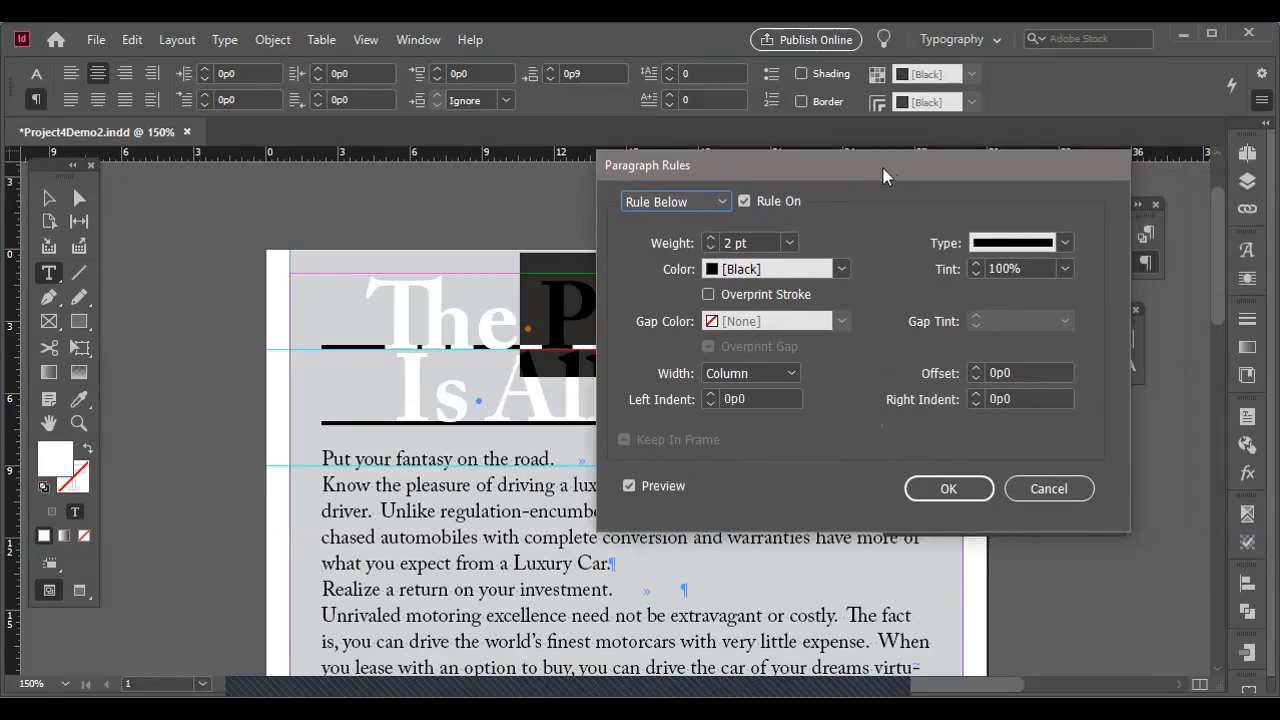
pyautogui.click(975, 368)
pyautogui.click(975, 368)
pyautogui.click(975, 368)
pyautogui.click(975, 368)
pyautogui.click(975, 368)
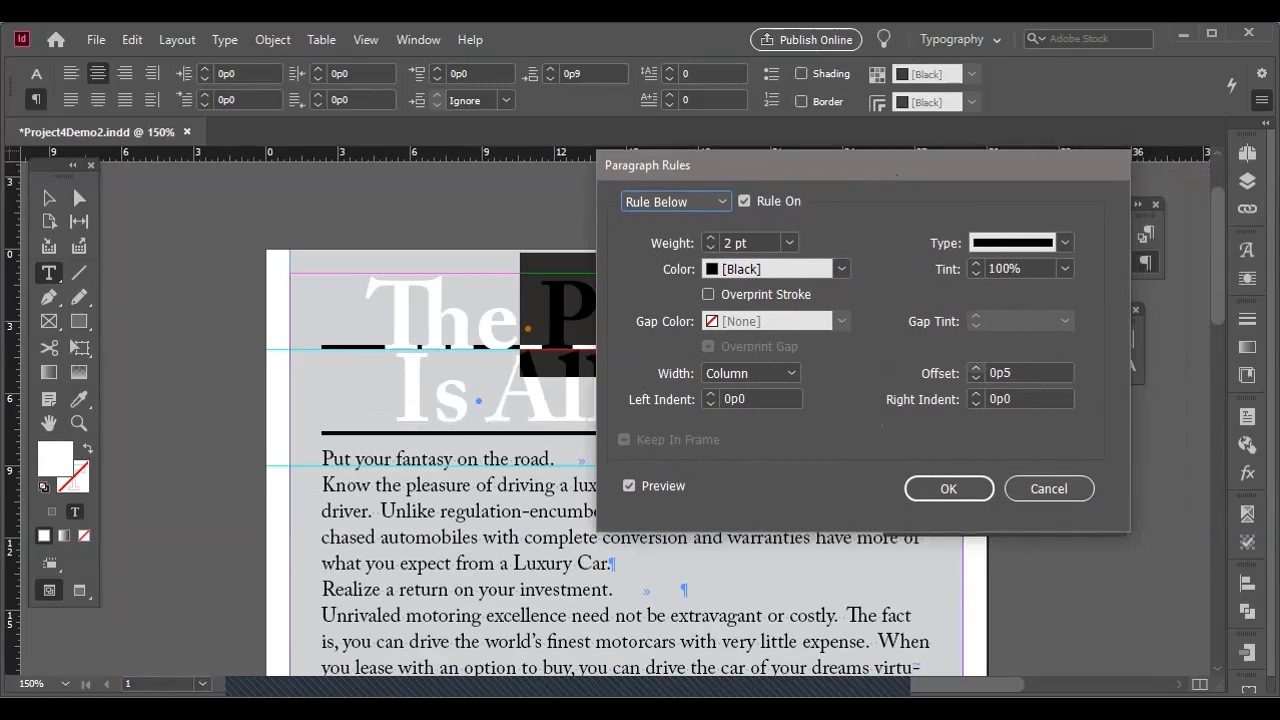
# Increase the offset of the rule above until it sits over the headline's first line at the page's upper margin, and apply the rules.
pyautogui.moveTo(806, 159); pyautogui.dragTo(927, 198)
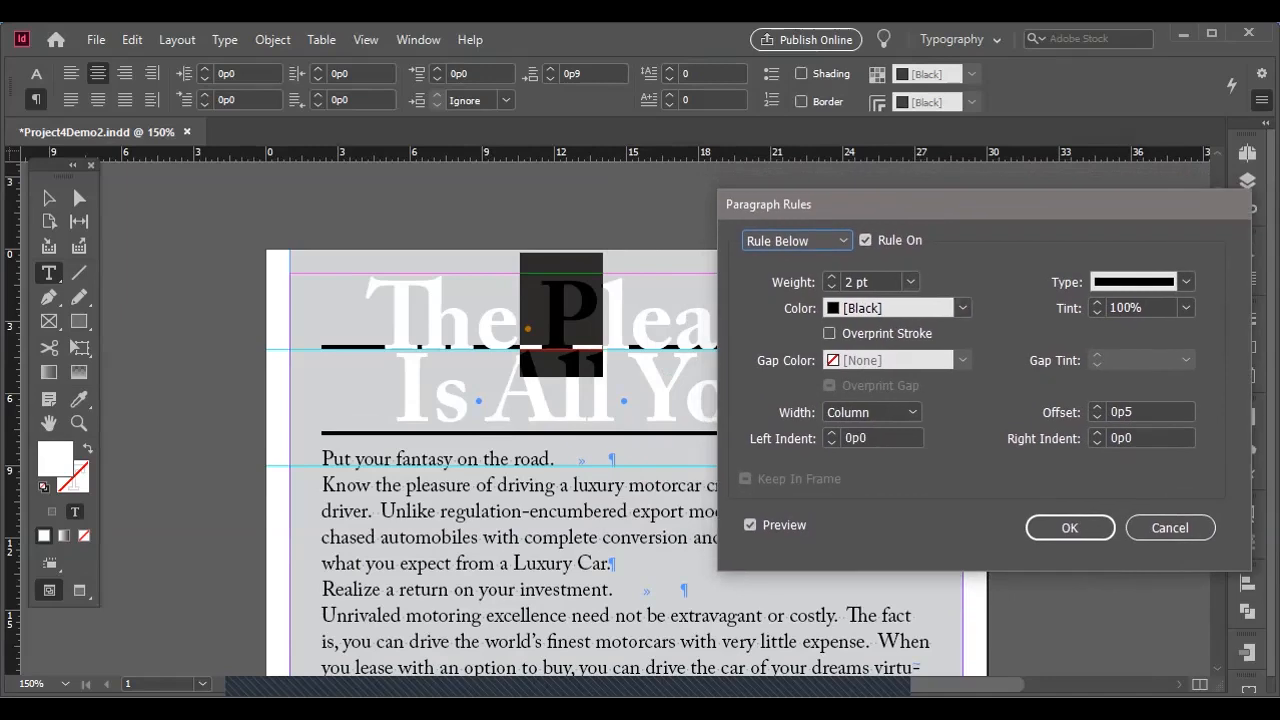
pyautogui.click(798, 241)
pyautogui.click(797, 263)
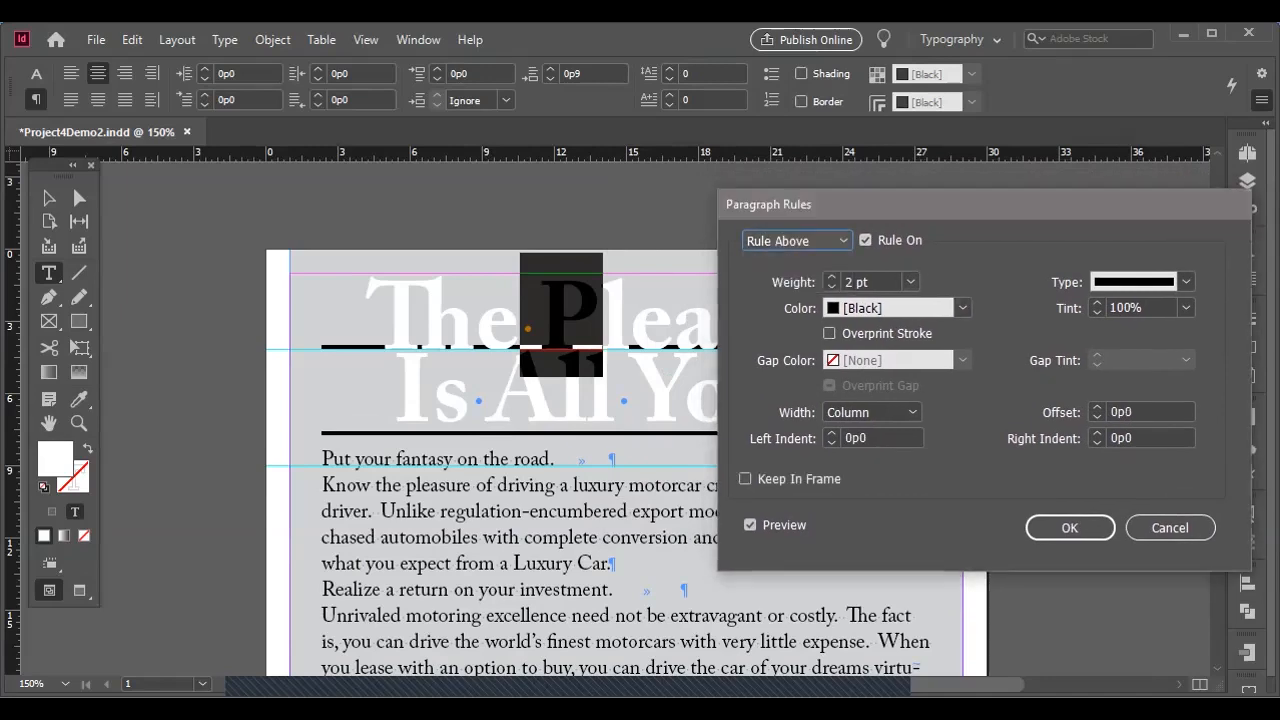
pyautogui.moveTo(1040, 203); pyautogui.dragTo(285, 146)
pyautogui.click(342, 349)
pyautogui.click(342, 349)
pyautogui.click(342, 349)
pyautogui.click(342, 349)
pyautogui.click(342, 349)
pyautogui.click(342, 349)
pyautogui.click(342, 349)
pyautogui.click(342, 349)
pyautogui.click(342, 349)
pyautogui.click(342, 349)
pyautogui.click(342, 349)
pyautogui.click(342, 349)
pyautogui.click(342, 349)
pyautogui.click(342, 349)
pyautogui.click(342, 349)
pyautogui.click(342, 349)
pyautogui.click(342, 349)
pyautogui.click(342, 349)
pyautogui.click(342, 349)
pyautogui.click(342, 349)
pyautogui.click(342, 349)
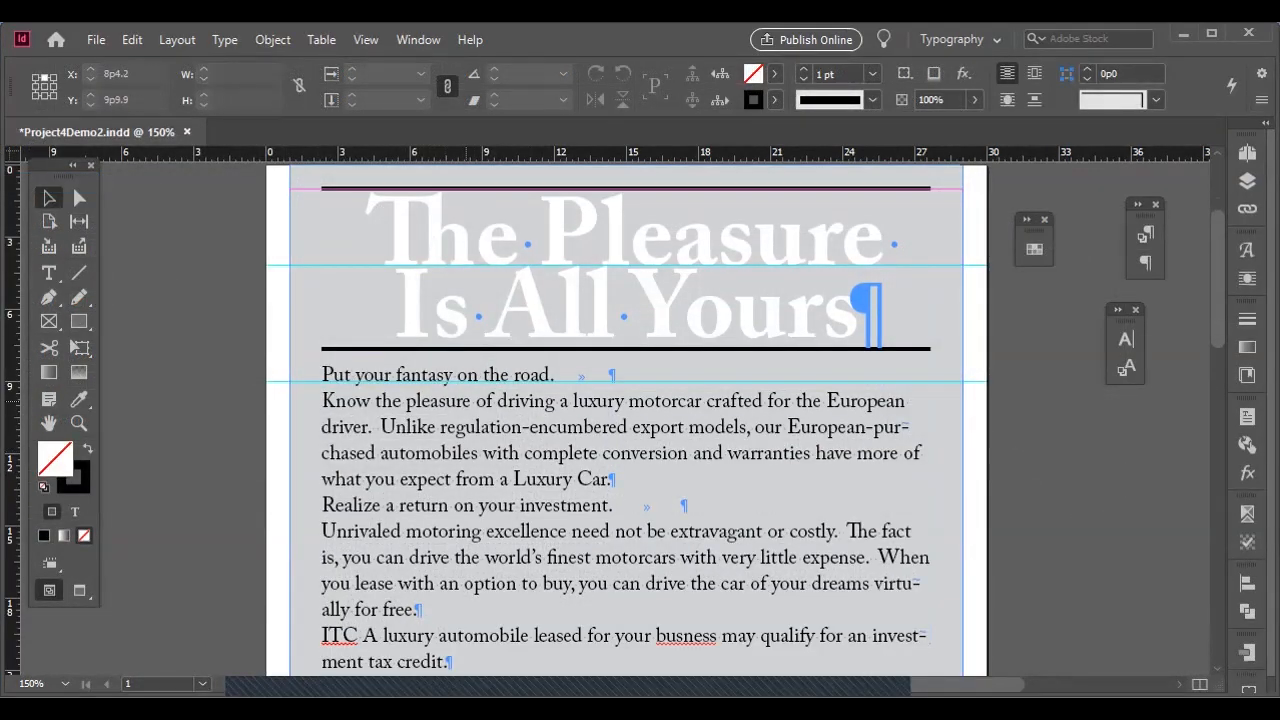
# Select all body text from the first subhead to the end of the story and justify it with the last line aligned left.
pyautogui.press('t')
pyautogui.moveTo(334, 374); pyautogui.dragTo(420, 610)
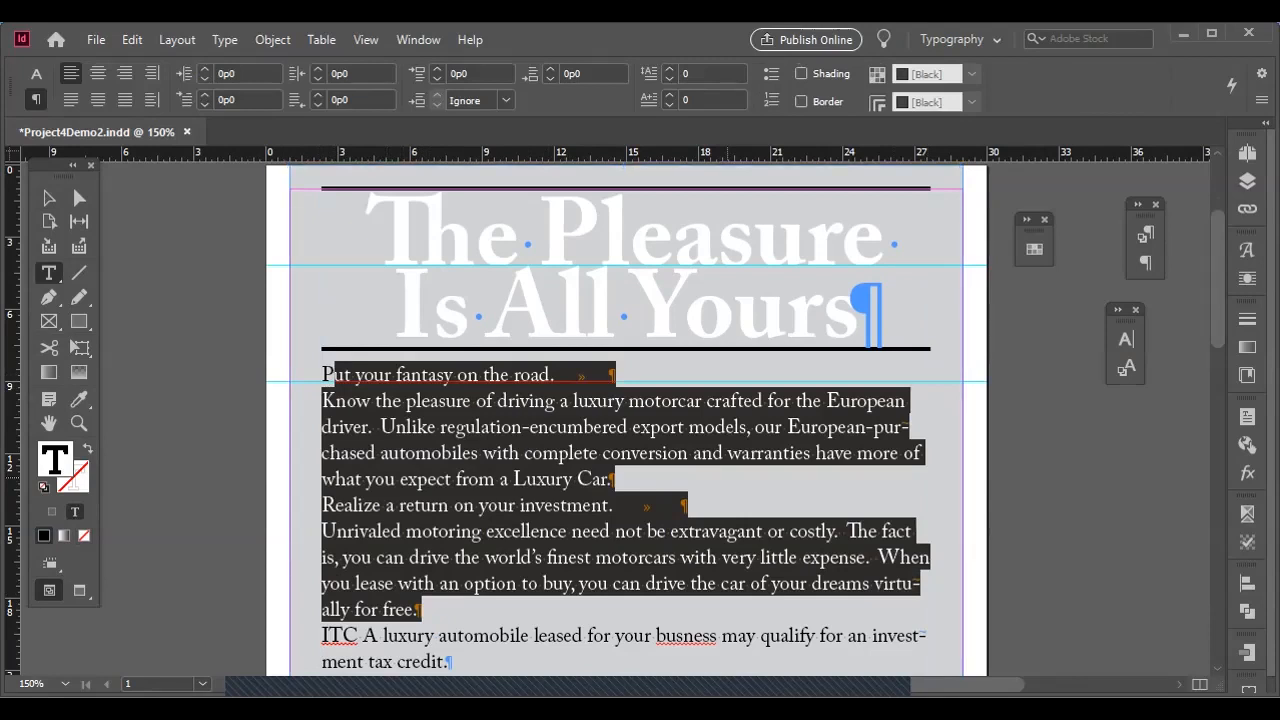
pyautogui.scroll(-8, 626, 415)
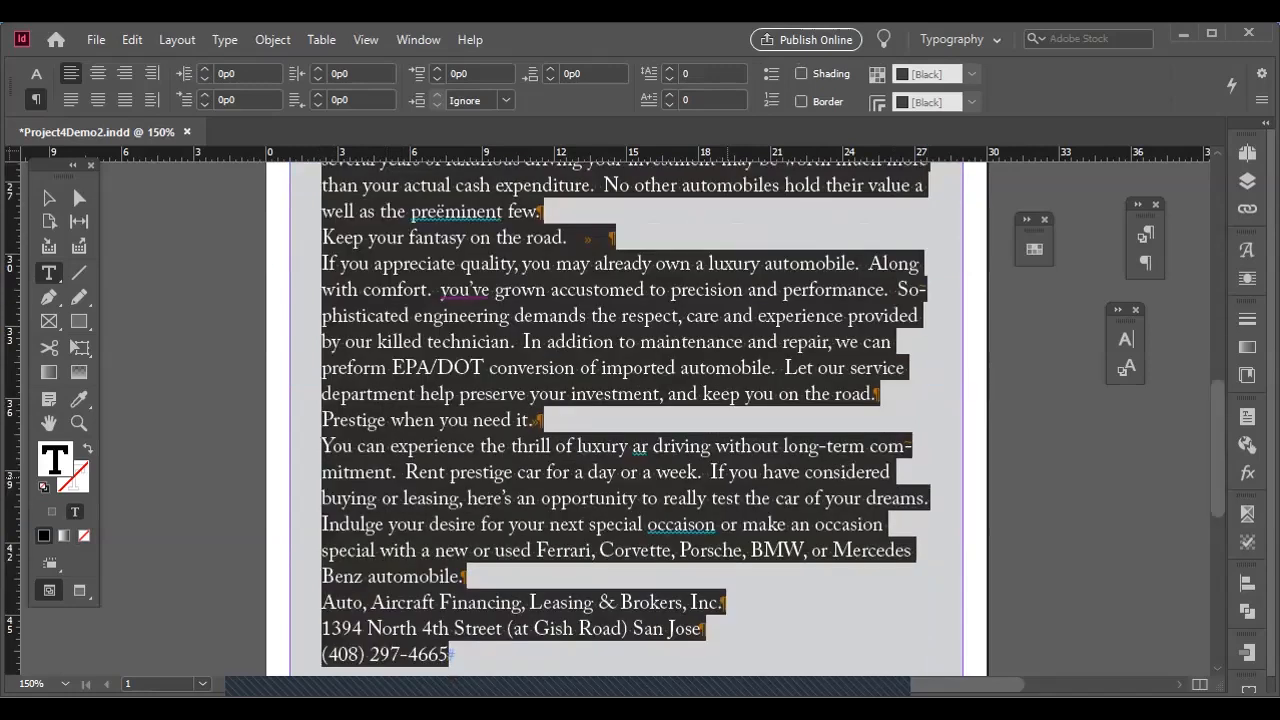
pyautogui.scroll(8, 626, 415)
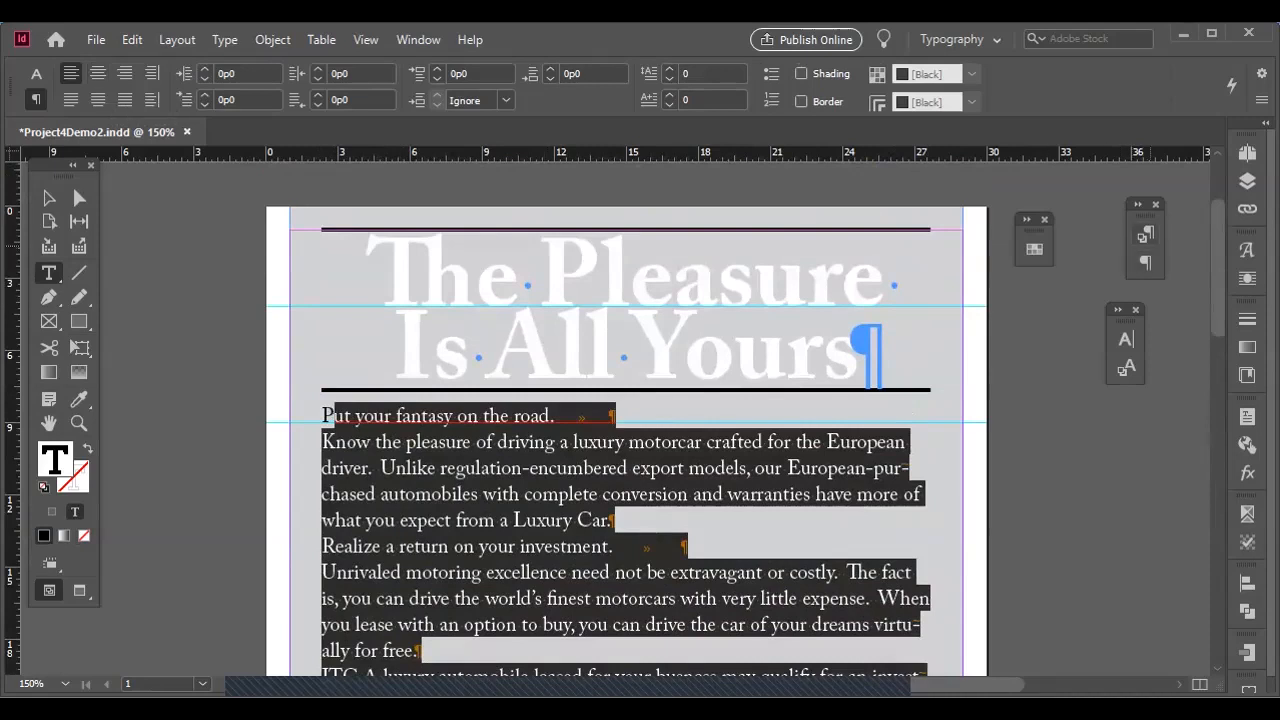
pyautogui.click(1147, 234)
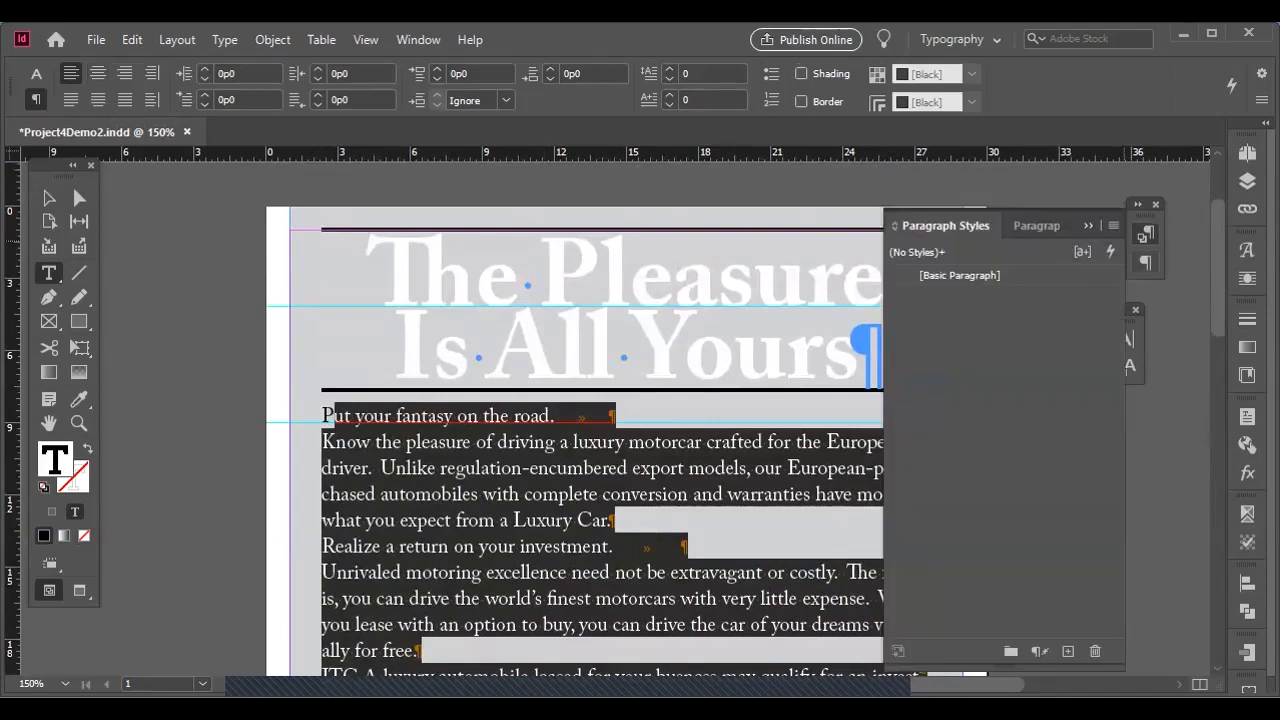
pyautogui.click(1036, 225)
pyautogui.click(980, 256)
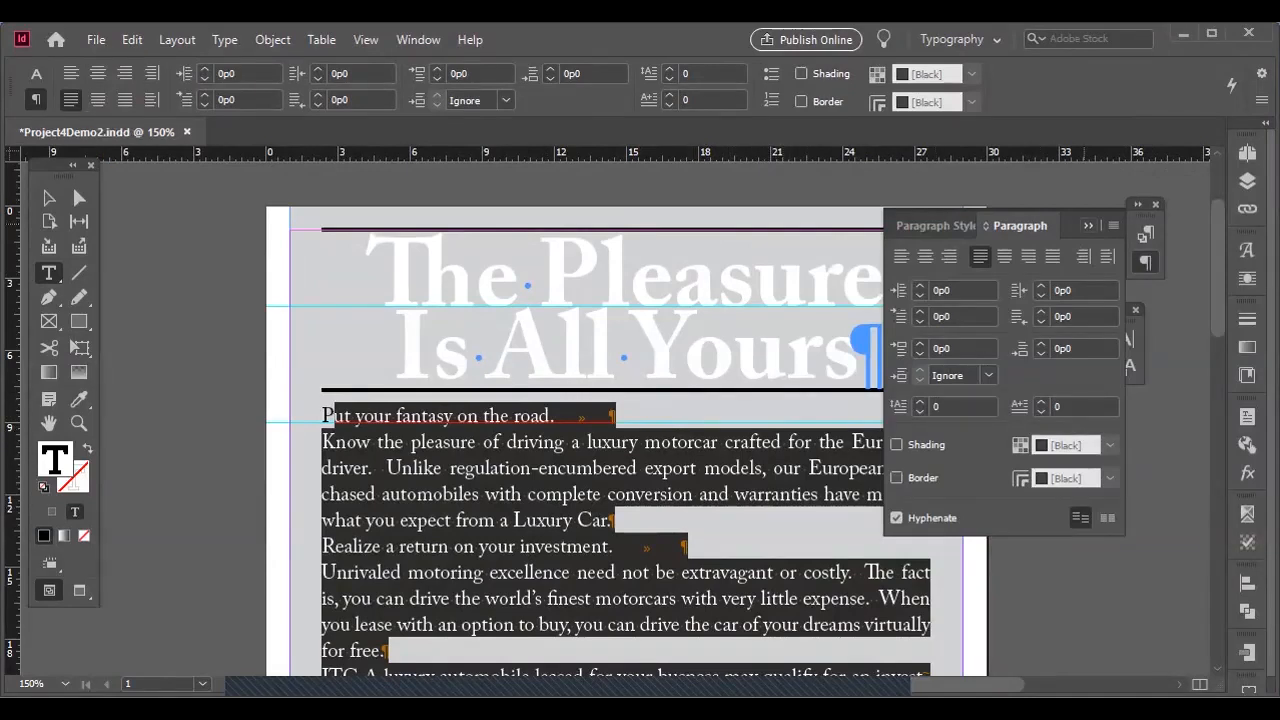
pyautogui.click(574, 528)
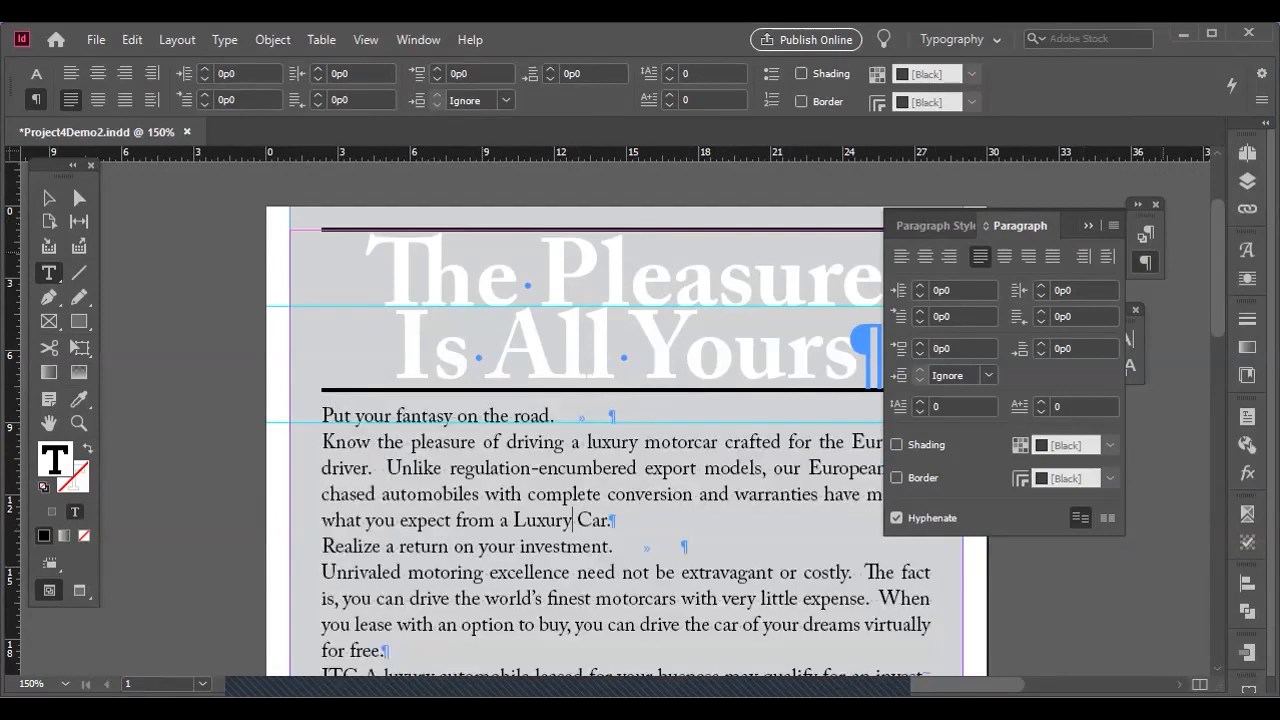
pyautogui.click(1088, 226)
pyautogui.click(403, 415)
pyautogui.moveTo(323, 415); pyautogui.dragTo(332, 416)
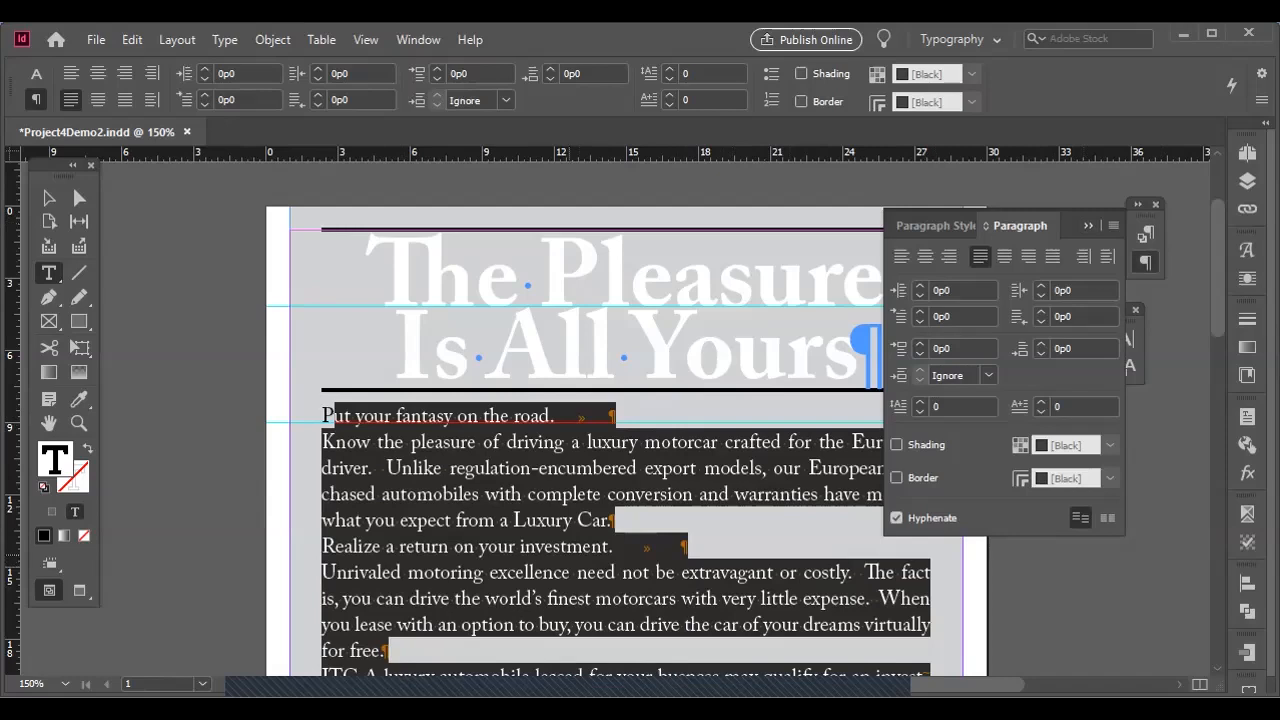
pyautogui.click(570, 531)
# Replace the tab and paragraph return after "Put your fantasy on the road." with a right indent tab and a forced line break.
pyautogui.moveTo(553, 417); pyautogui.dragTo(623, 419)
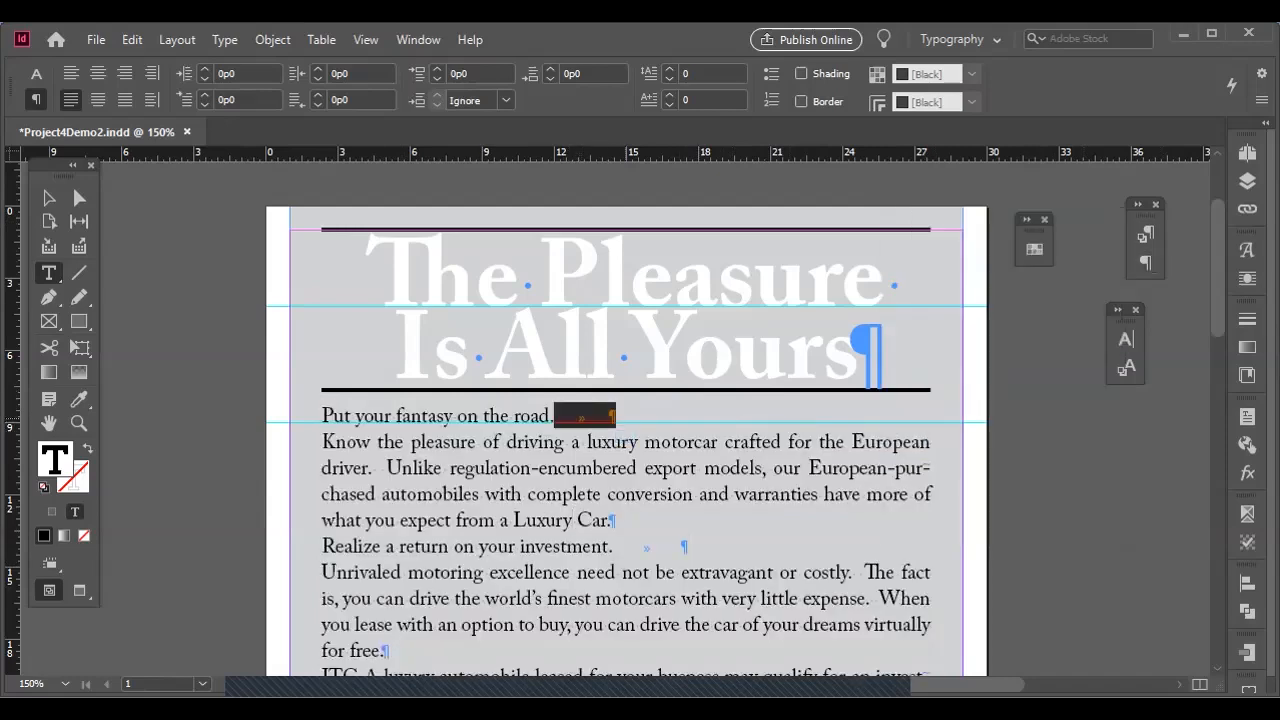
pyautogui.hotkey('shift', 'Return')
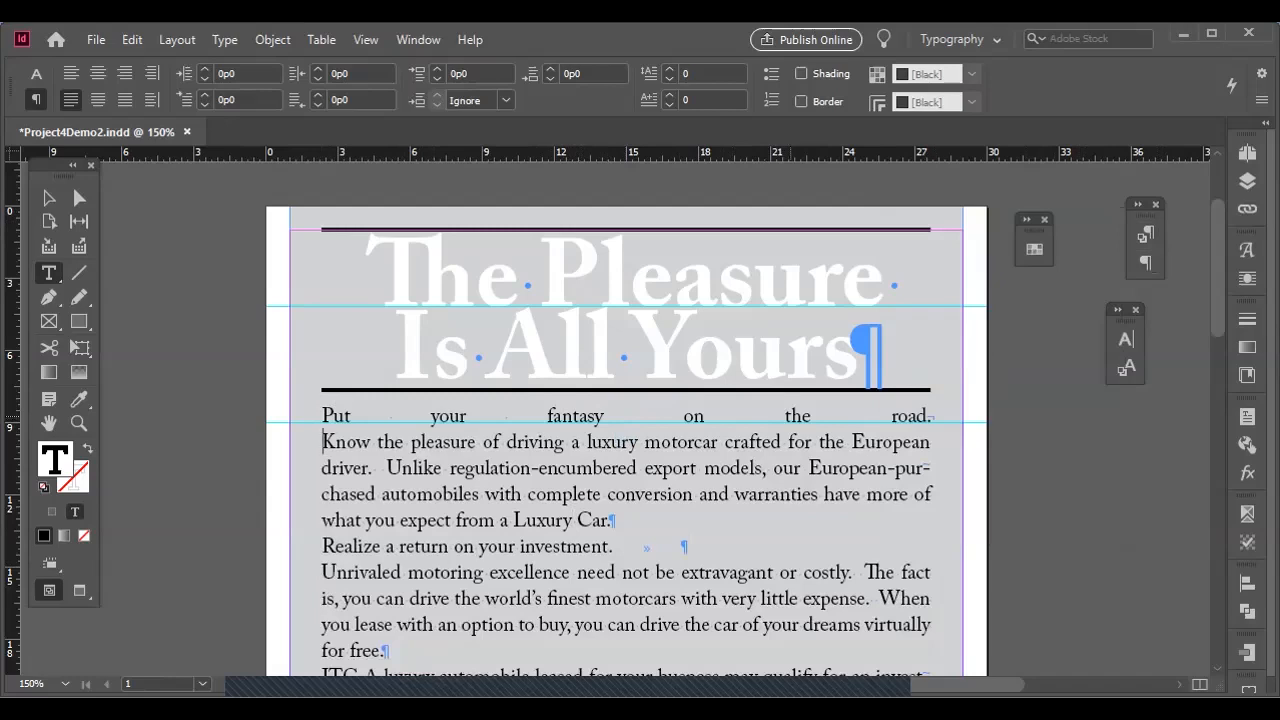
pyautogui.click(925, 416)
pyautogui.click(934, 416)
pyautogui.hotkey('shift', 'Tab')
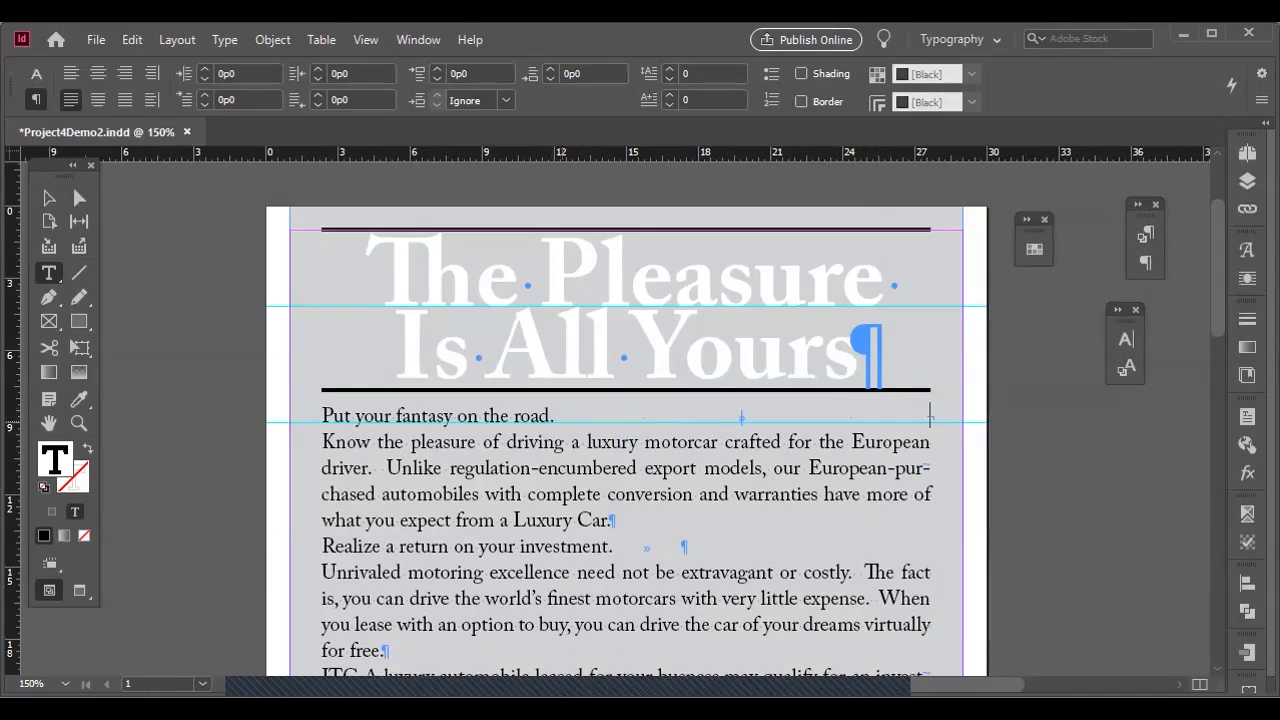
# Delete the period ending the first subhead and set all of "Put your fantasy on the road" in Adobe Caslon Pro Bold.
pyautogui.press('BackSpace')
pyautogui.moveTo(334, 418); pyautogui.dragTo(550, 418)
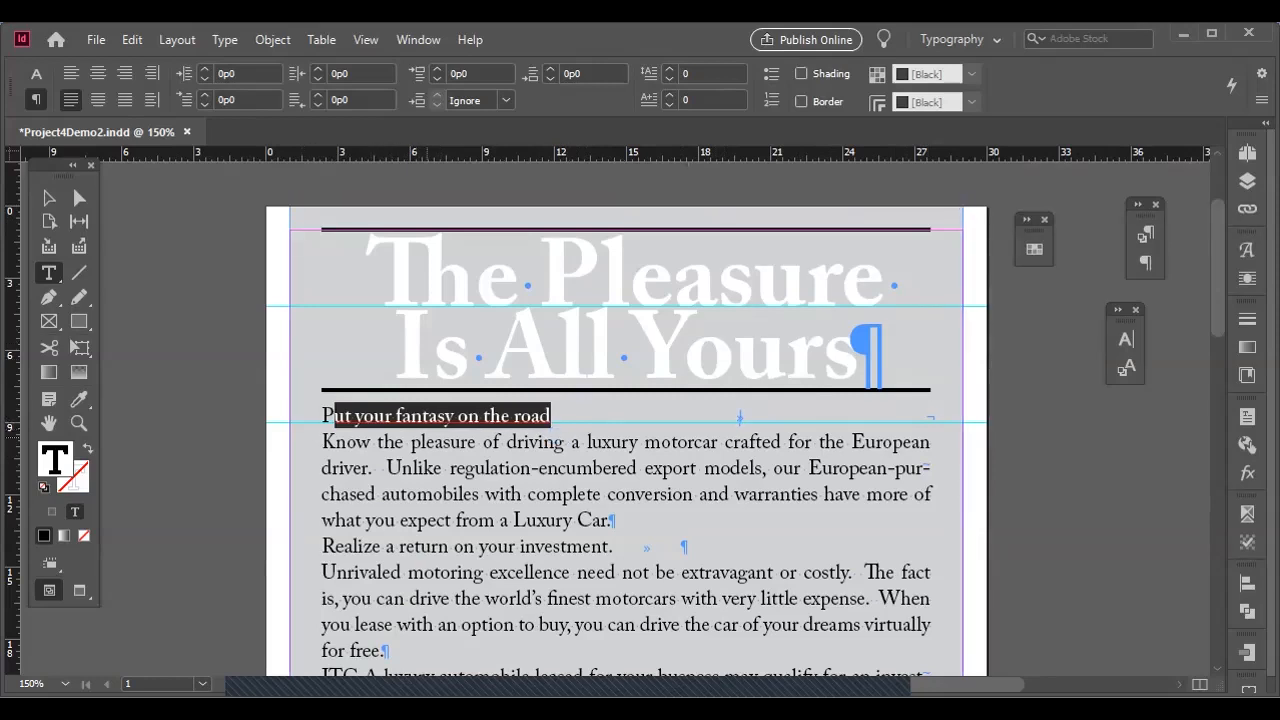
pyautogui.click(333, 417)
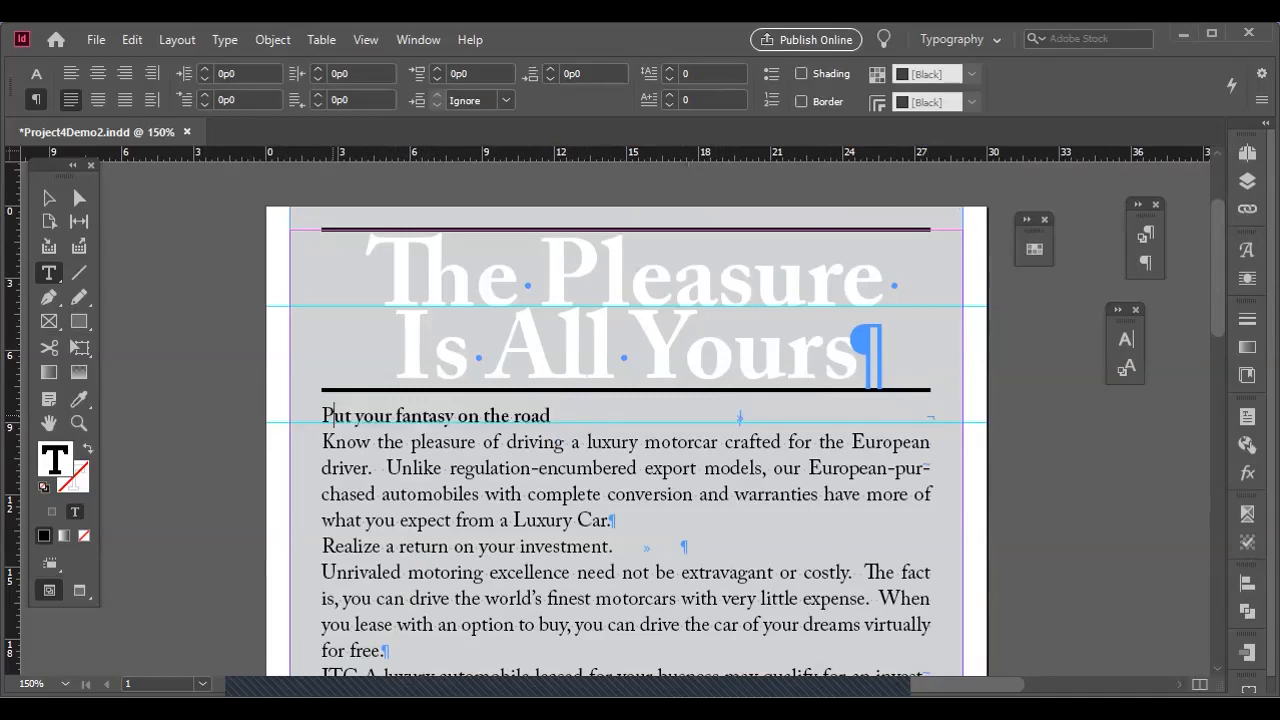
pyautogui.moveTo(333, 417); pyautogui.dragTo(551, 417)
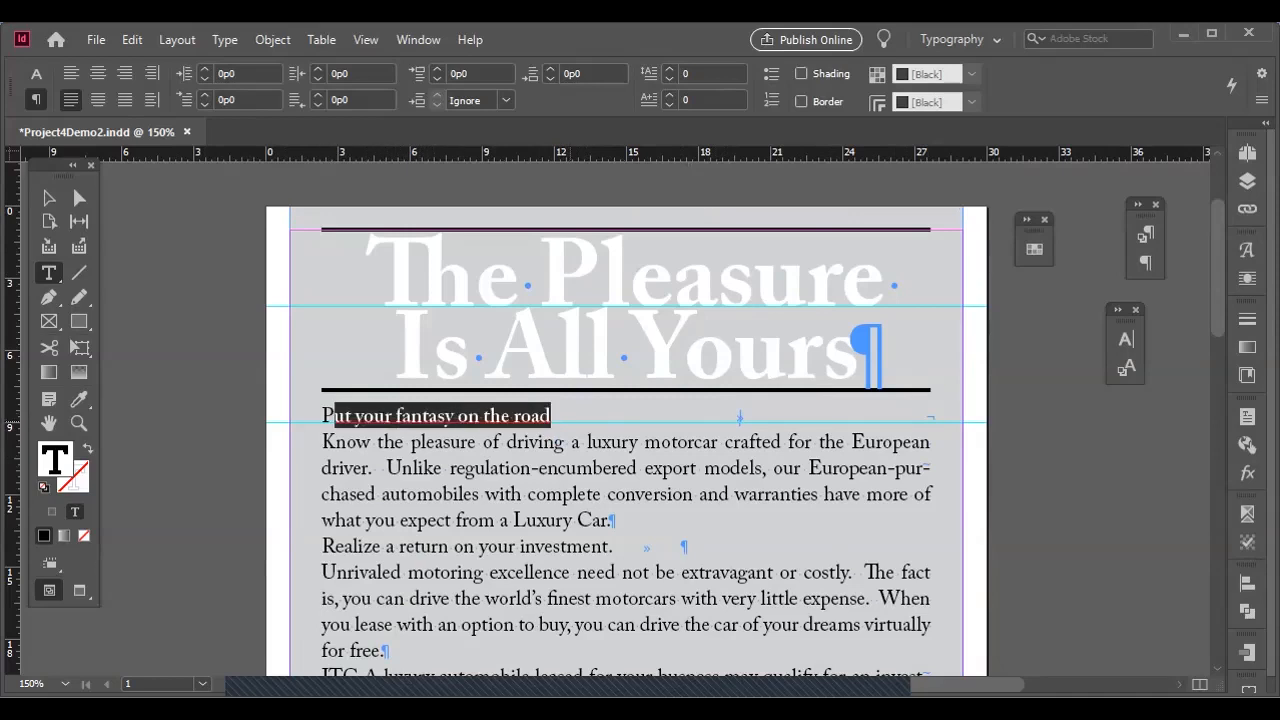
pyautogui.click(36, 73)
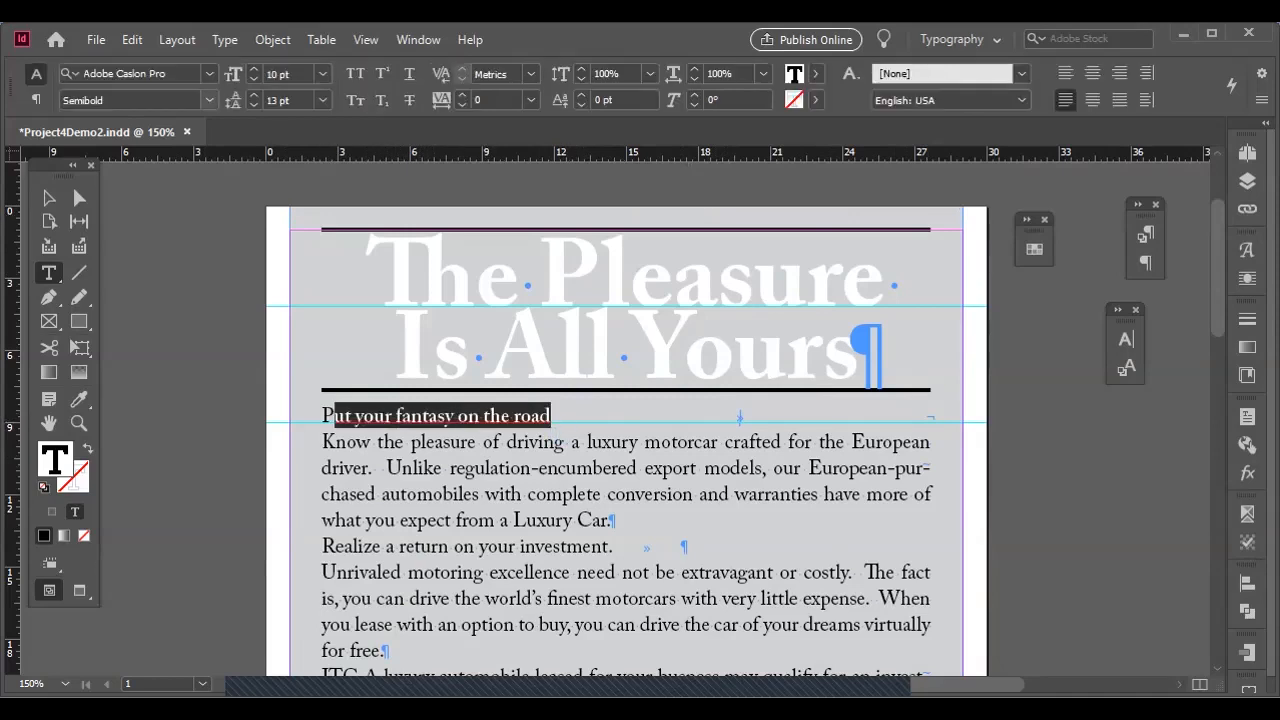
pyautogui.click(209, 100)
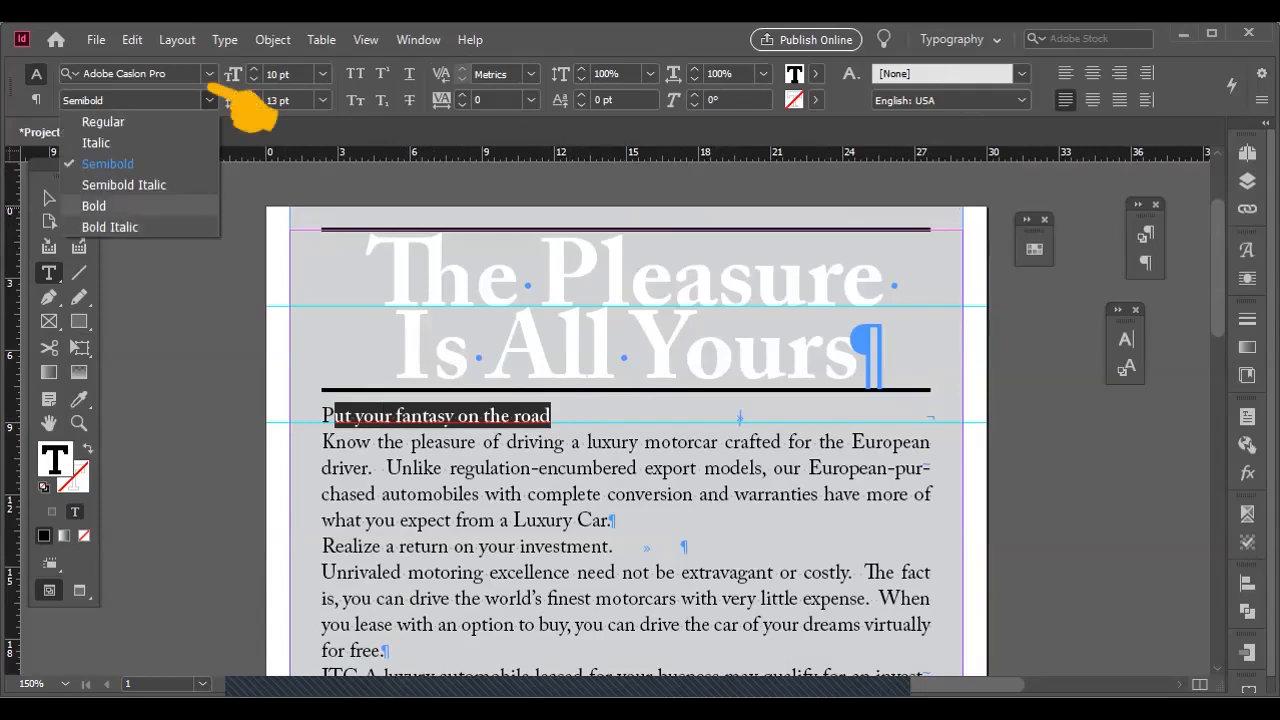
pyautogui.click(94, 206)
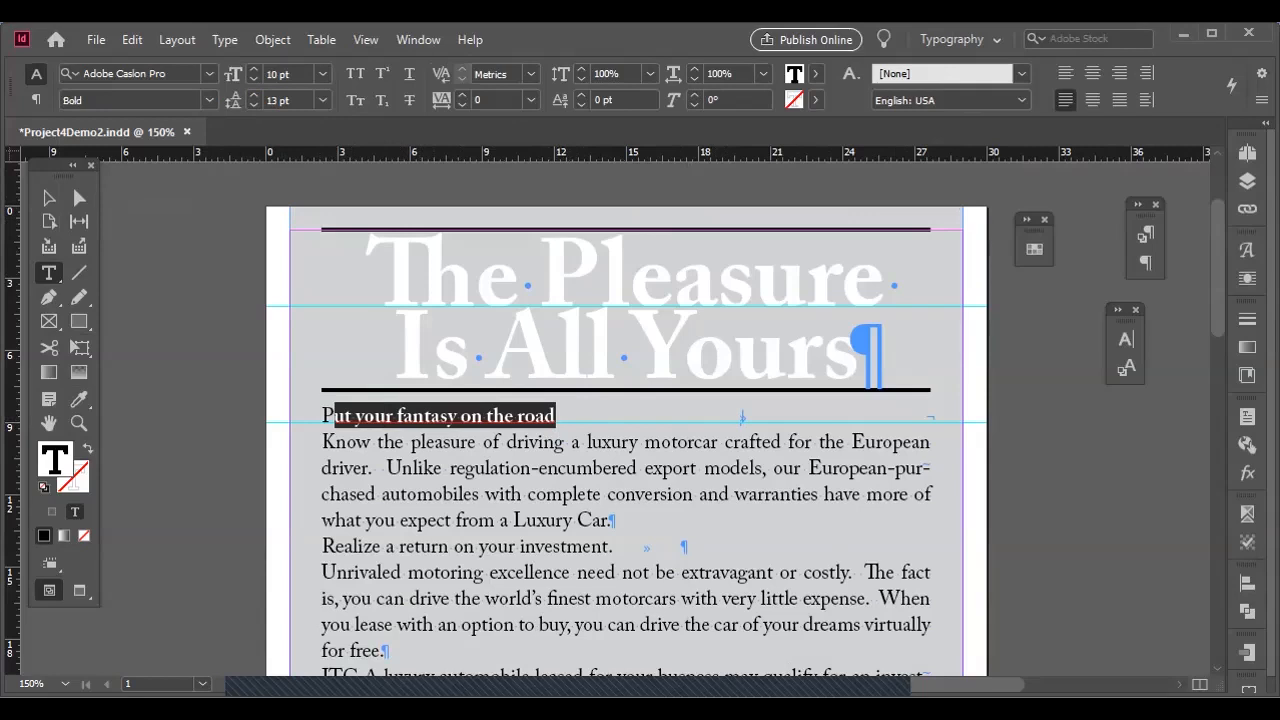
pyautogui.click(209, 100)
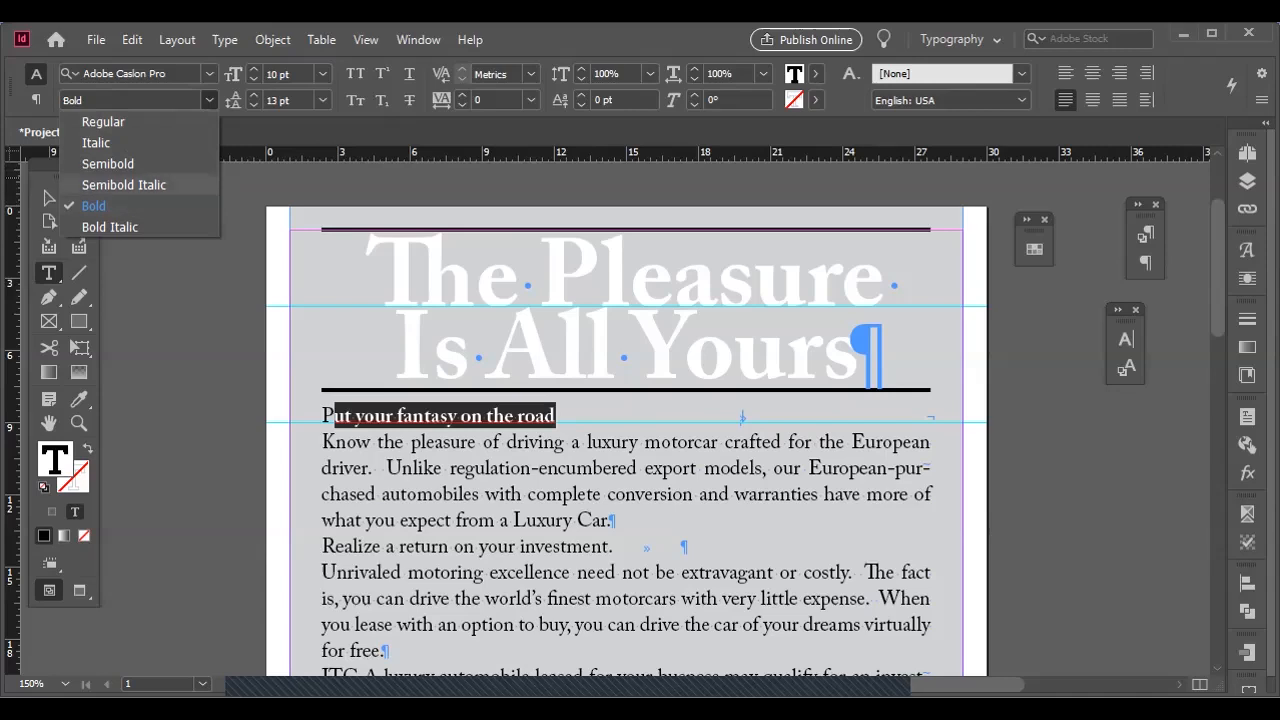
pyautogui.click(94, 206)
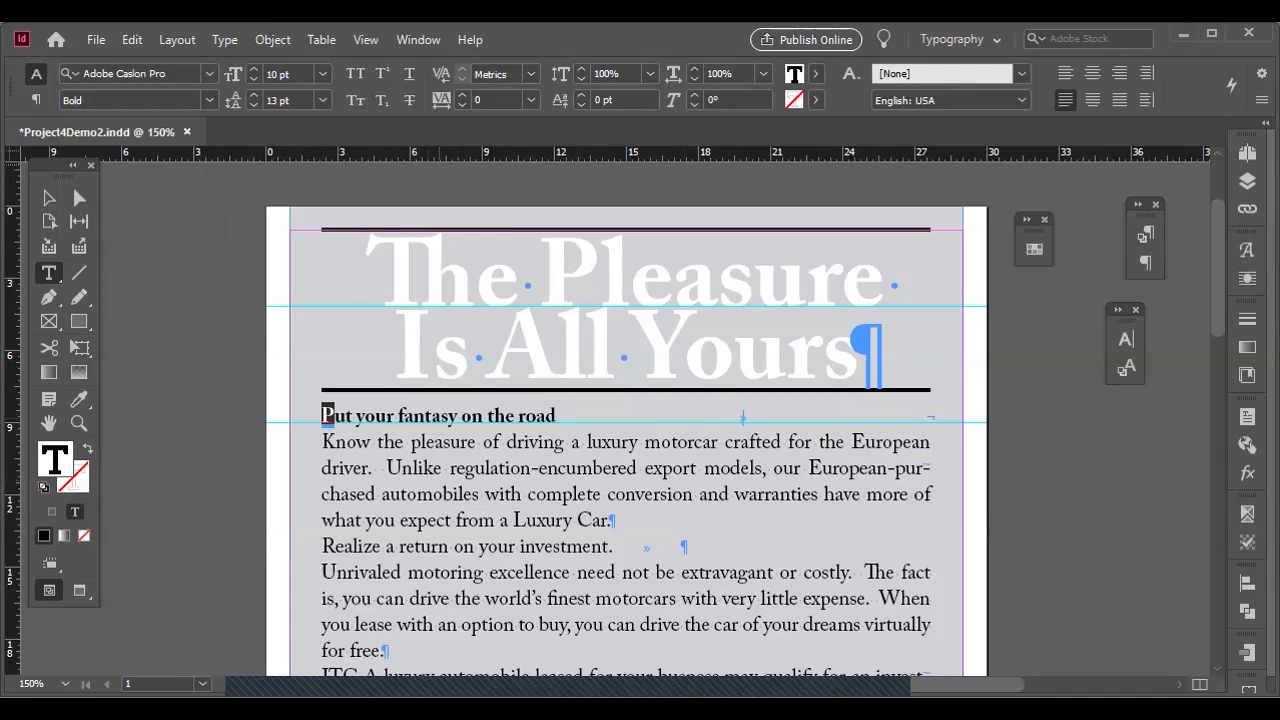
# Give the first body paragraph a one-character drop cap that is 2 lines high.
pyautogui.click(36, 100)
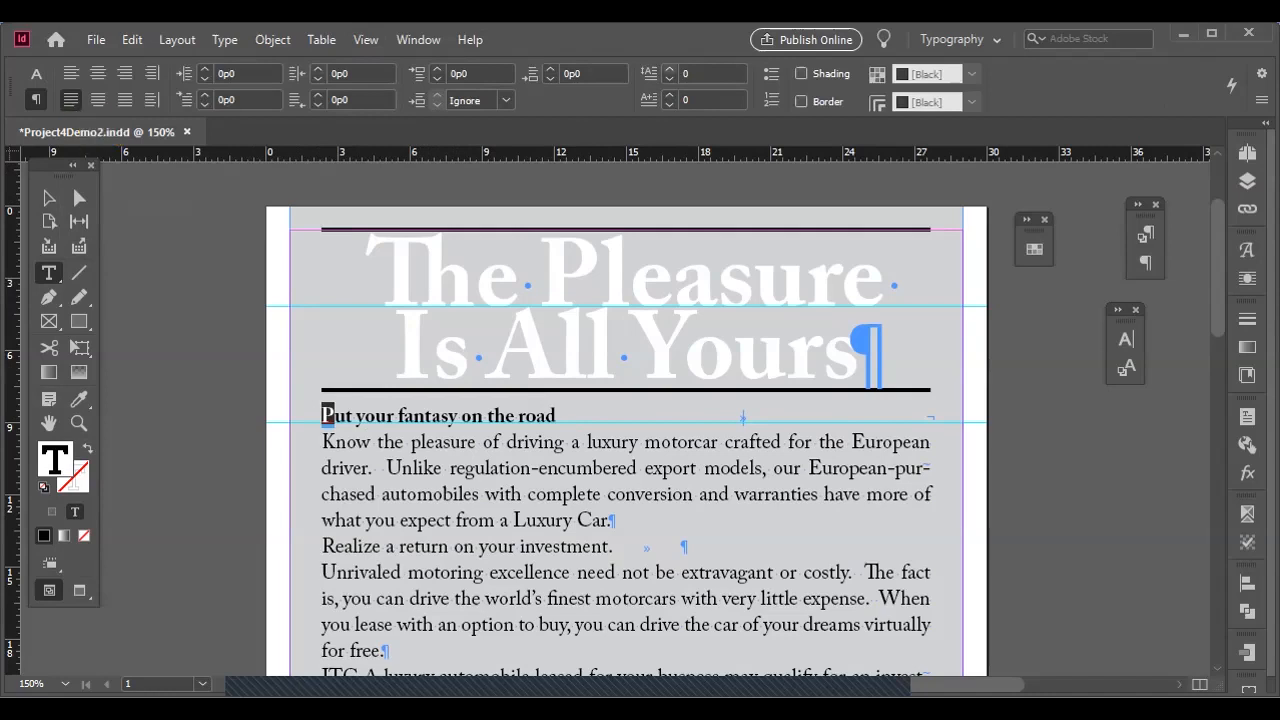
pyautogui.click(670, 69)
pyautogui.click(670, 69)
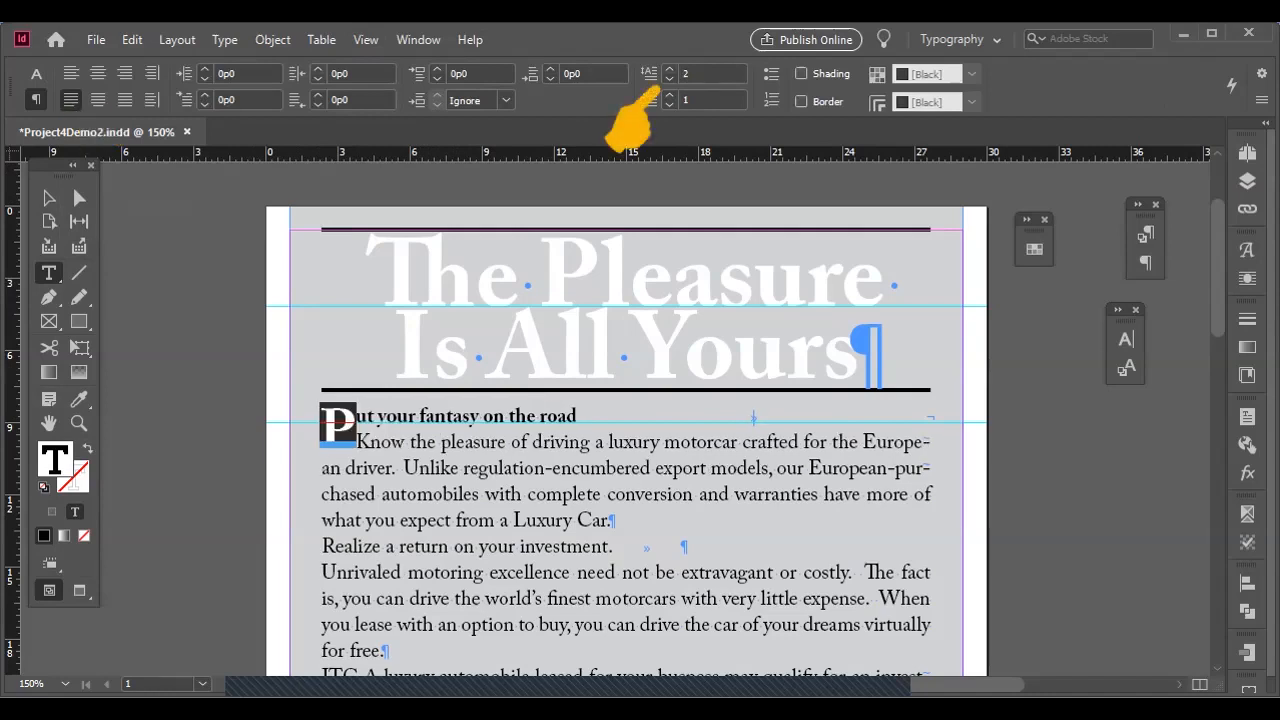
# Set the kerning between the drop cap "P" and the following "ut" to 10.
pyautogui.click(79, 423)
pyautogui.moveTo(282, 375); pyautogui.dragTo(530, 518)
pyautogui.click(49, 273)
pyautogui.click(441, 314)
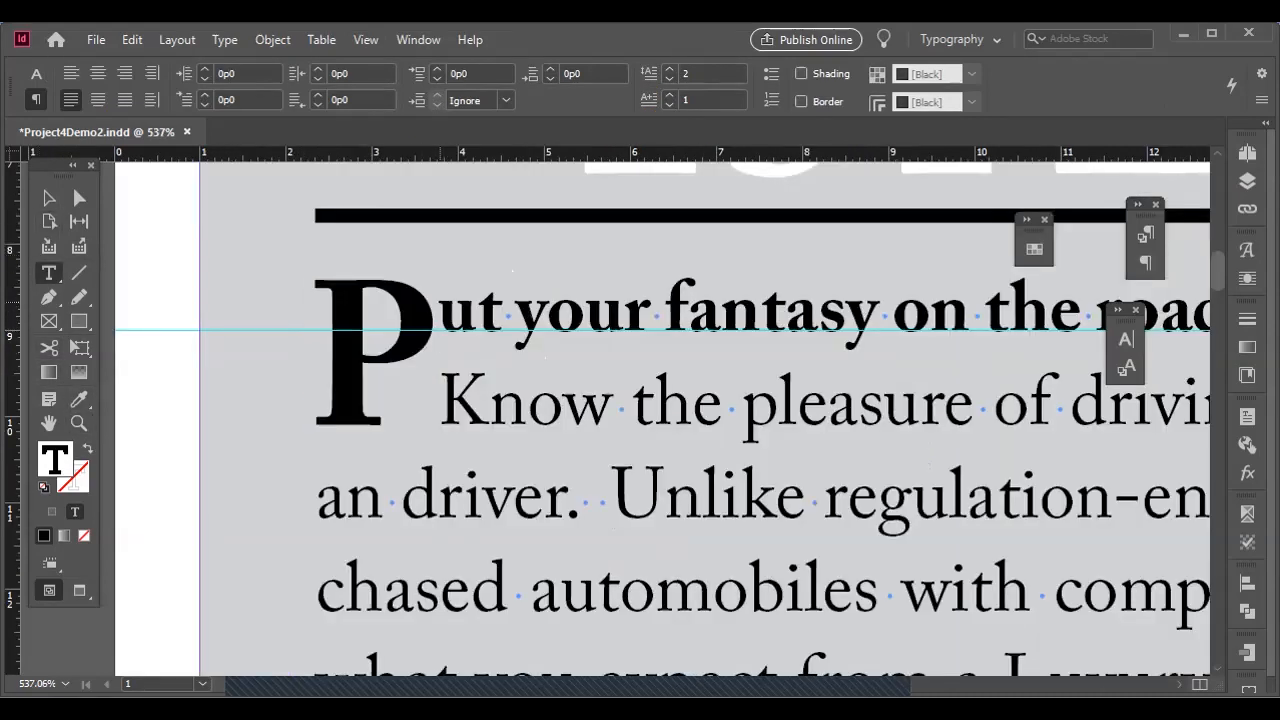
pyautogui.click(36, 74)
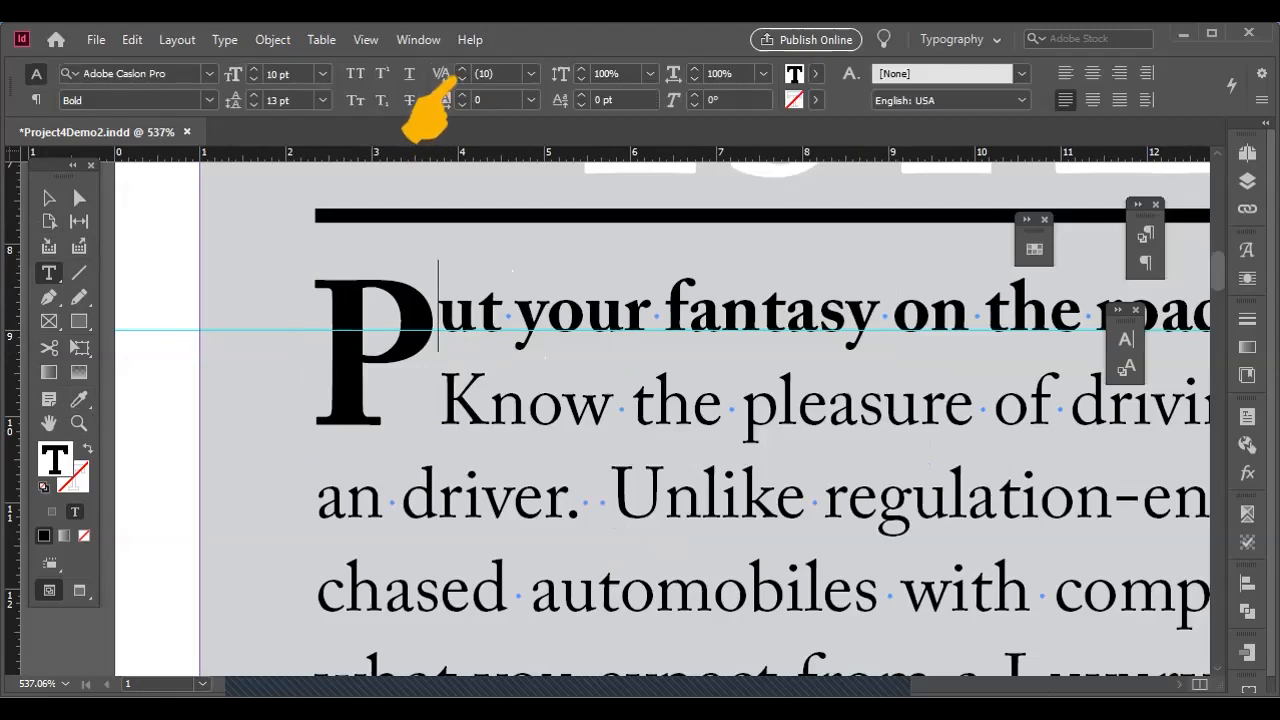
pyautogui.click(462, 70)
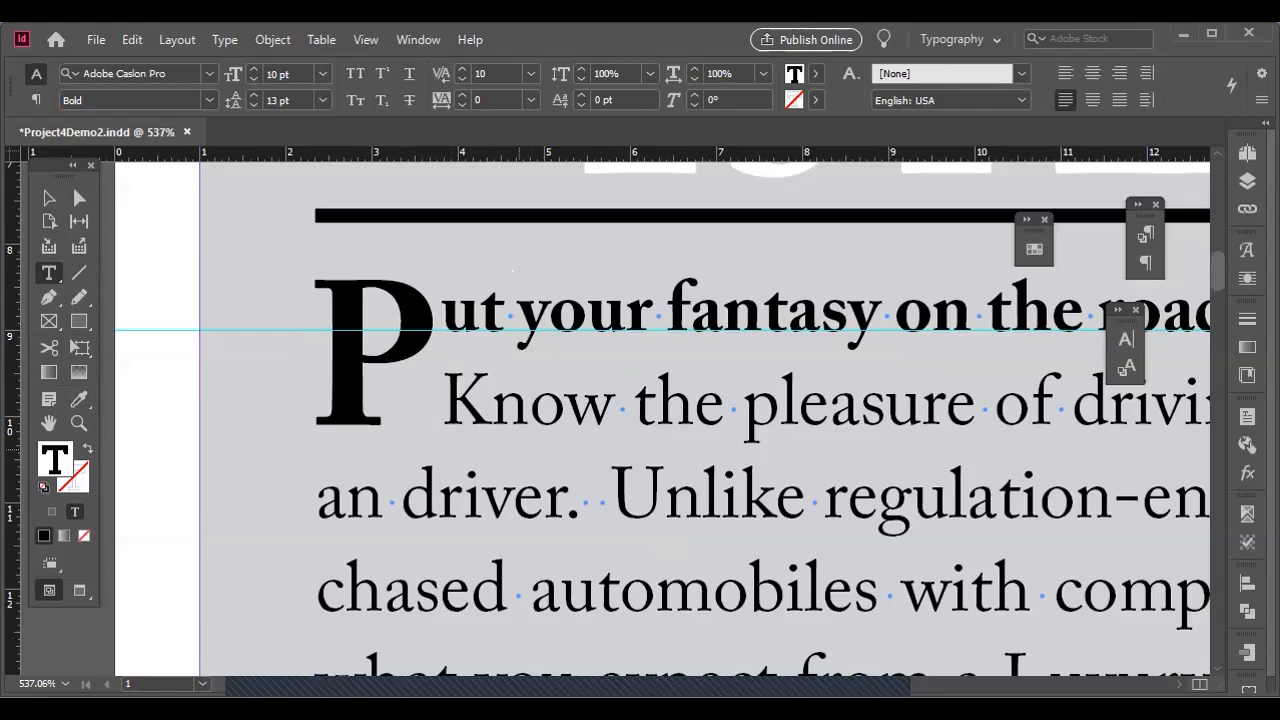
# Color the drop cap "P" of the first body paragraph with the [Paper] swatch.
pyautogui.hotkey('shift', 'Left')
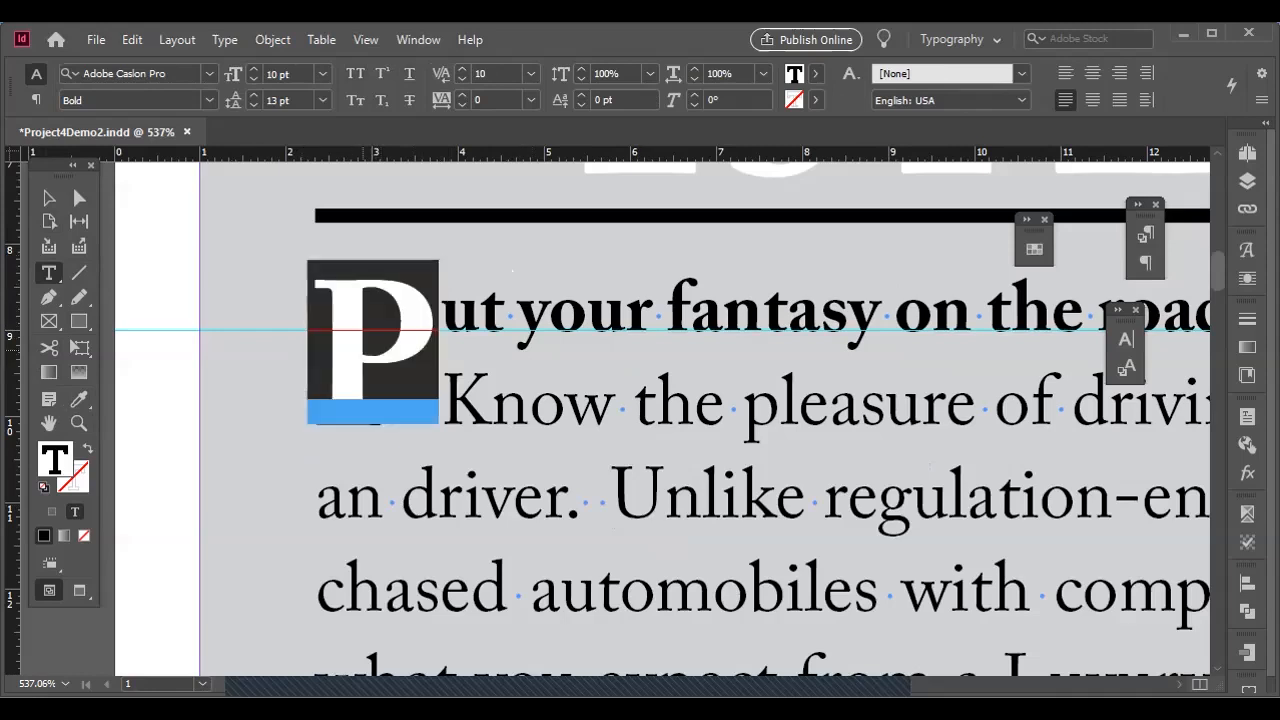
pyautogui.press('F5')
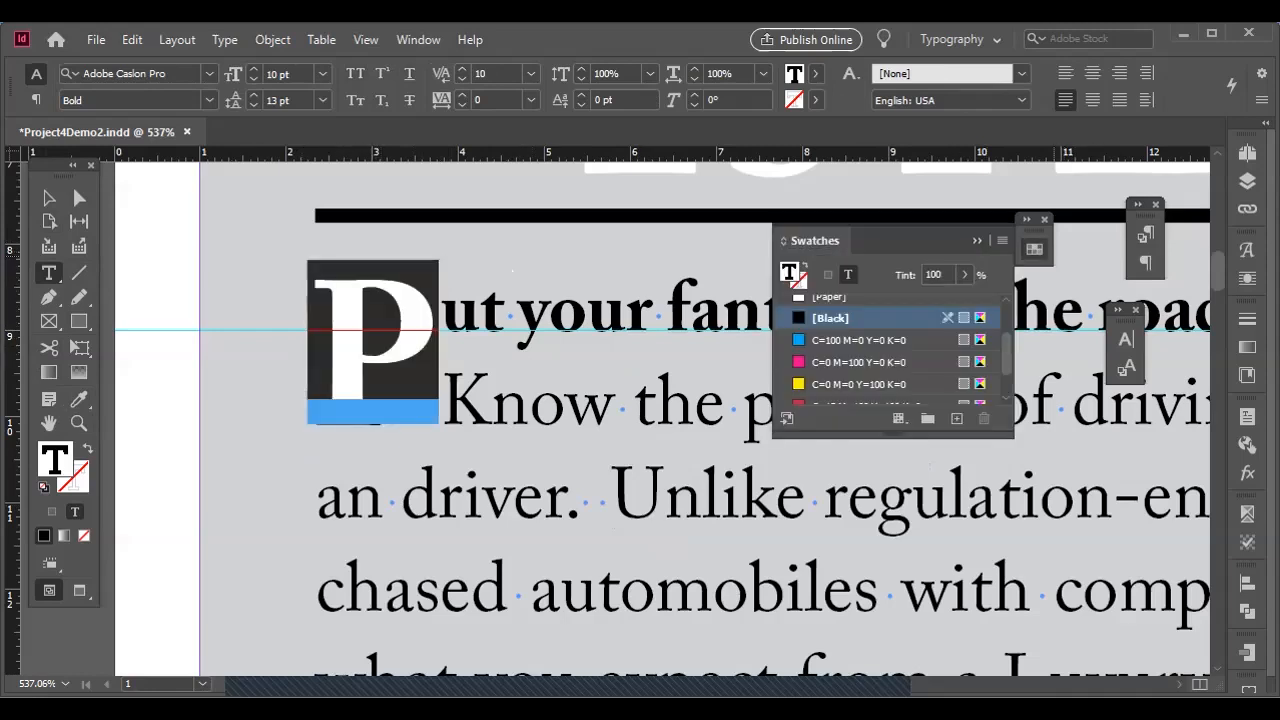
pyautogui.click(830, 306)
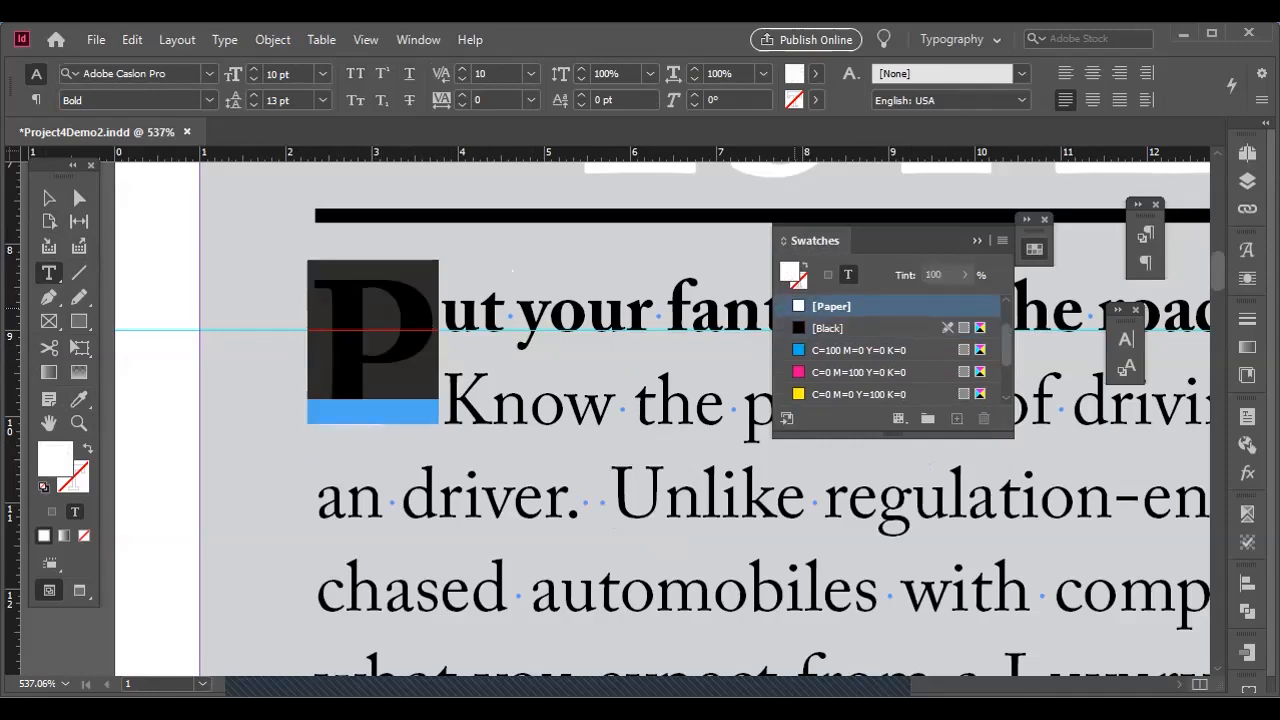
pyautogui.click(508, 492)
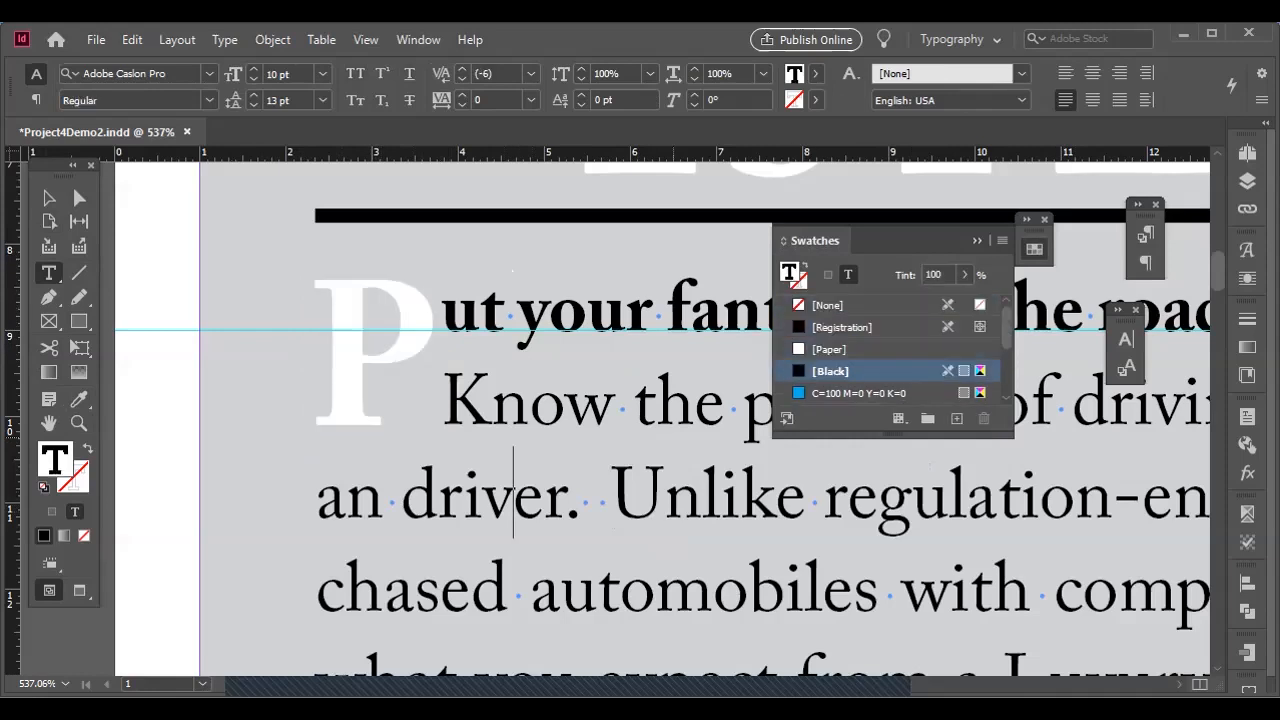
pyautogui.hotkey('ctrl', '0')
pyautogui.hotkey('ctrl', 'z')
pyautogui.hotkey('ctrl', 'z')
pyautogui.hotkey('ctrl', 'z')
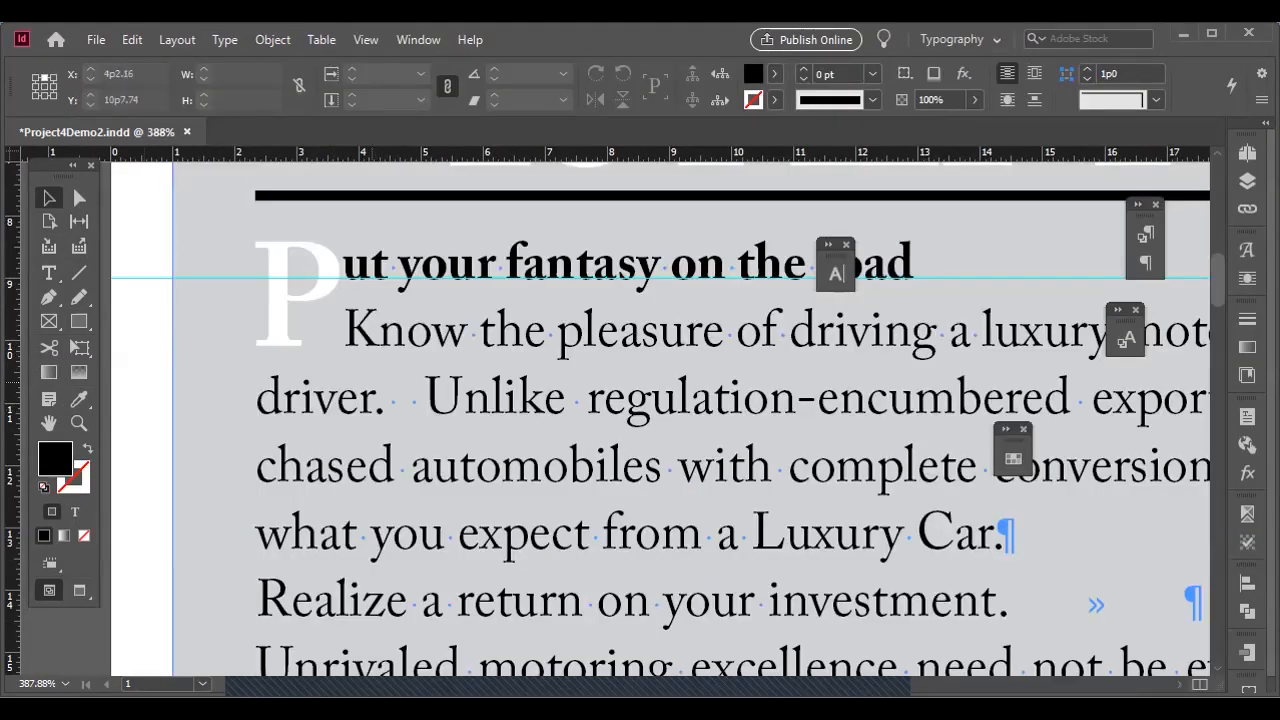
# Select the two spaces after "driver." in the first body paragraph and open Find/Change.
pyautogui.press('t')
pyautogui.moveTo(387, 407); pyautogui.dragTo(424, 407)
pyautogui.hotkey('ctrl', 'alt', 'q')
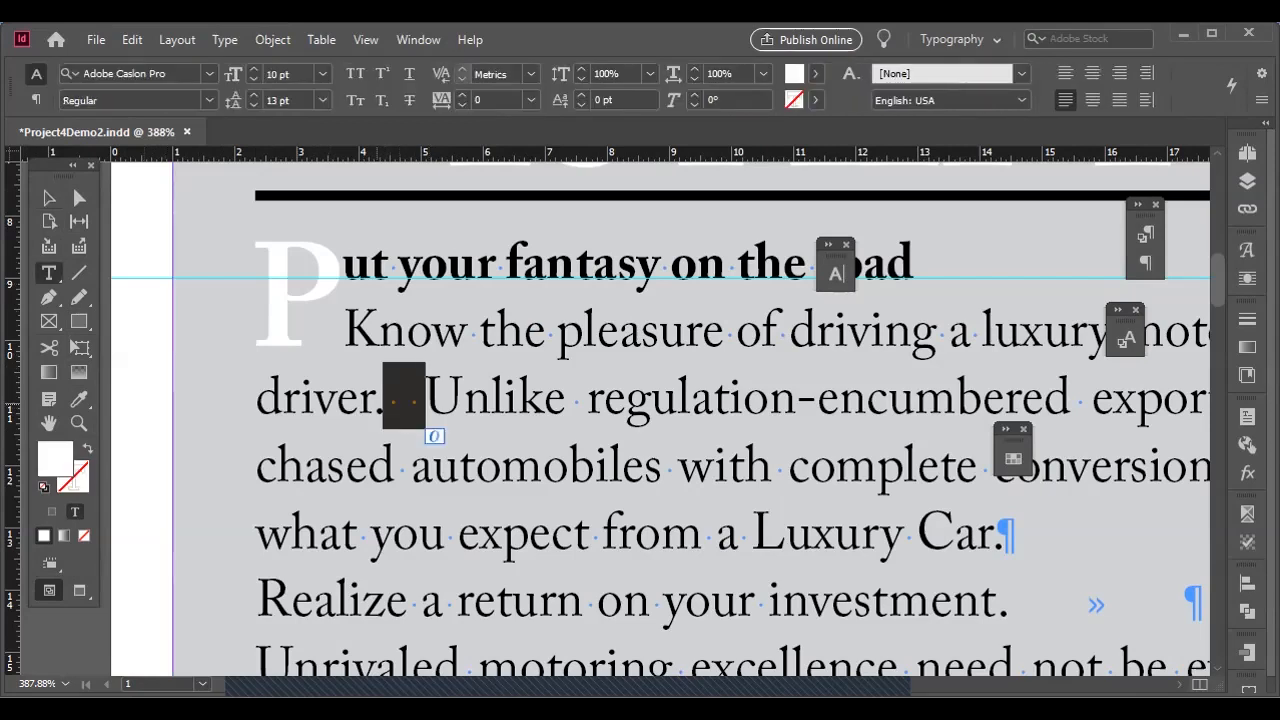
pyautogui.scroll(-4, 428, 423)
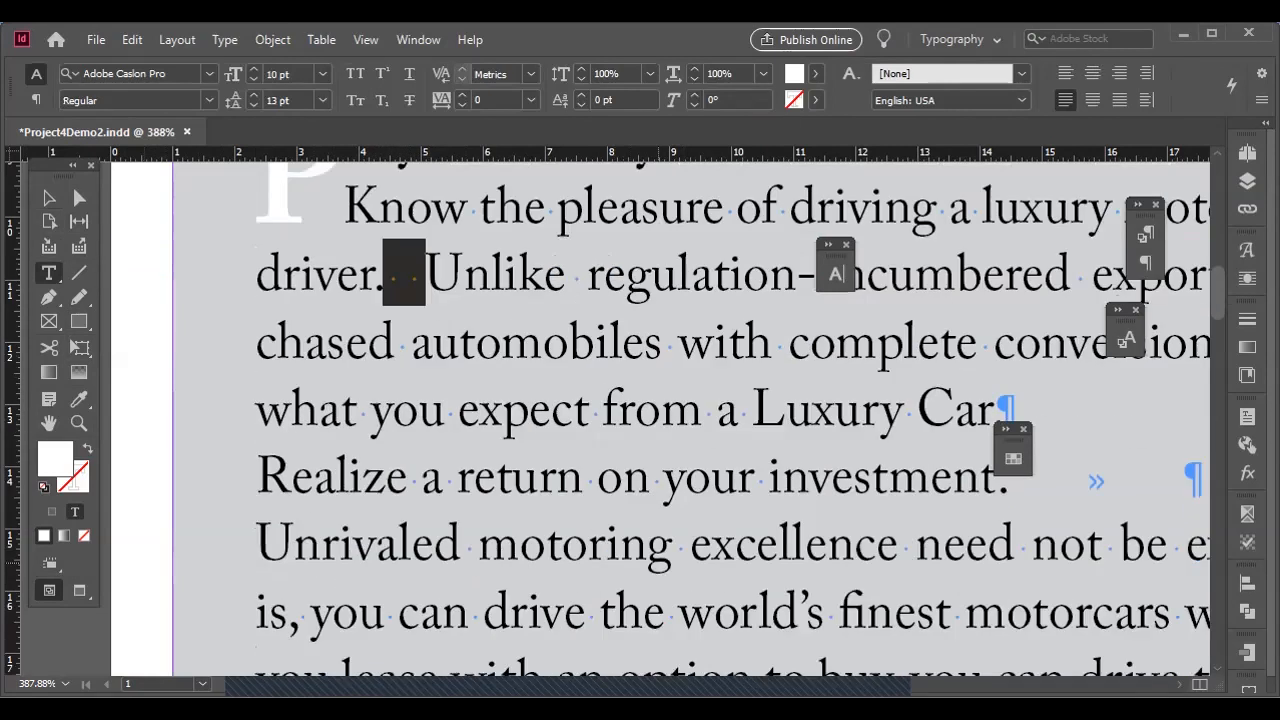
pyautogui.scroll(-2, 657, 562)
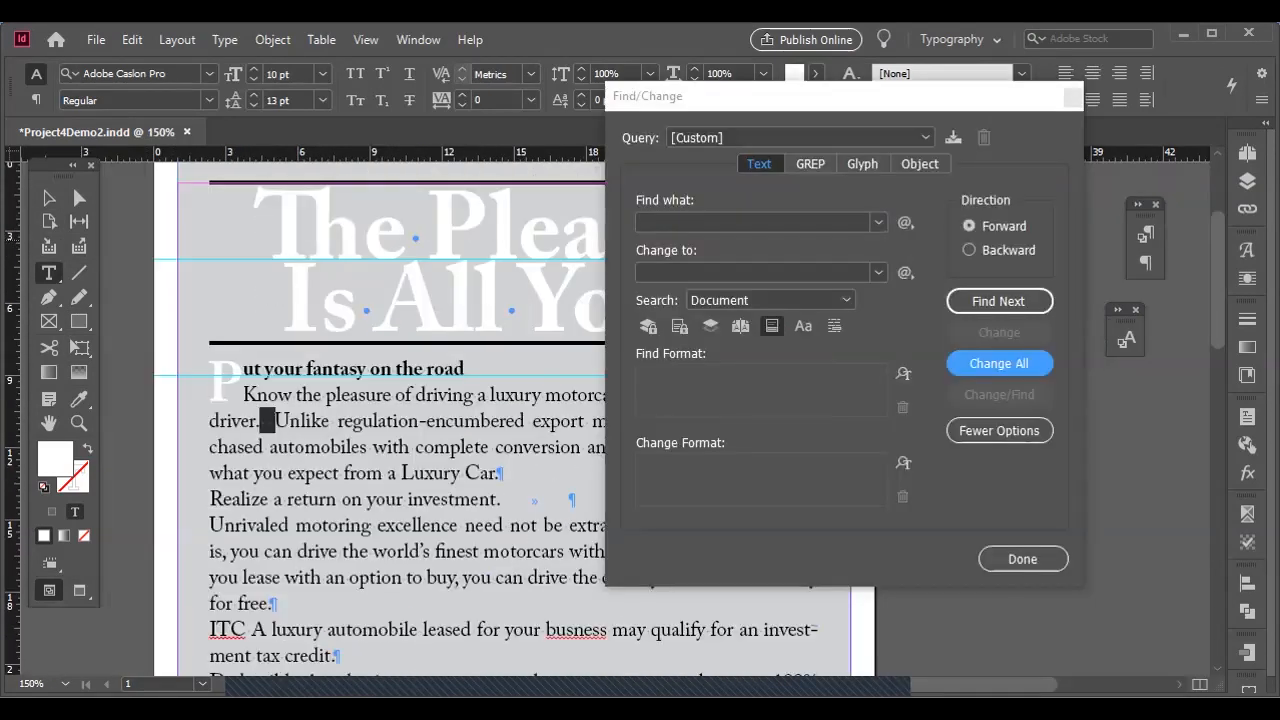
# Set up a text query that finds two consecutive spaces and changes them to a single space.
pyautogui.moveTo(679, 222); pyautogui.dragTo(640, 220)
pyautogui.press('BackSpace')
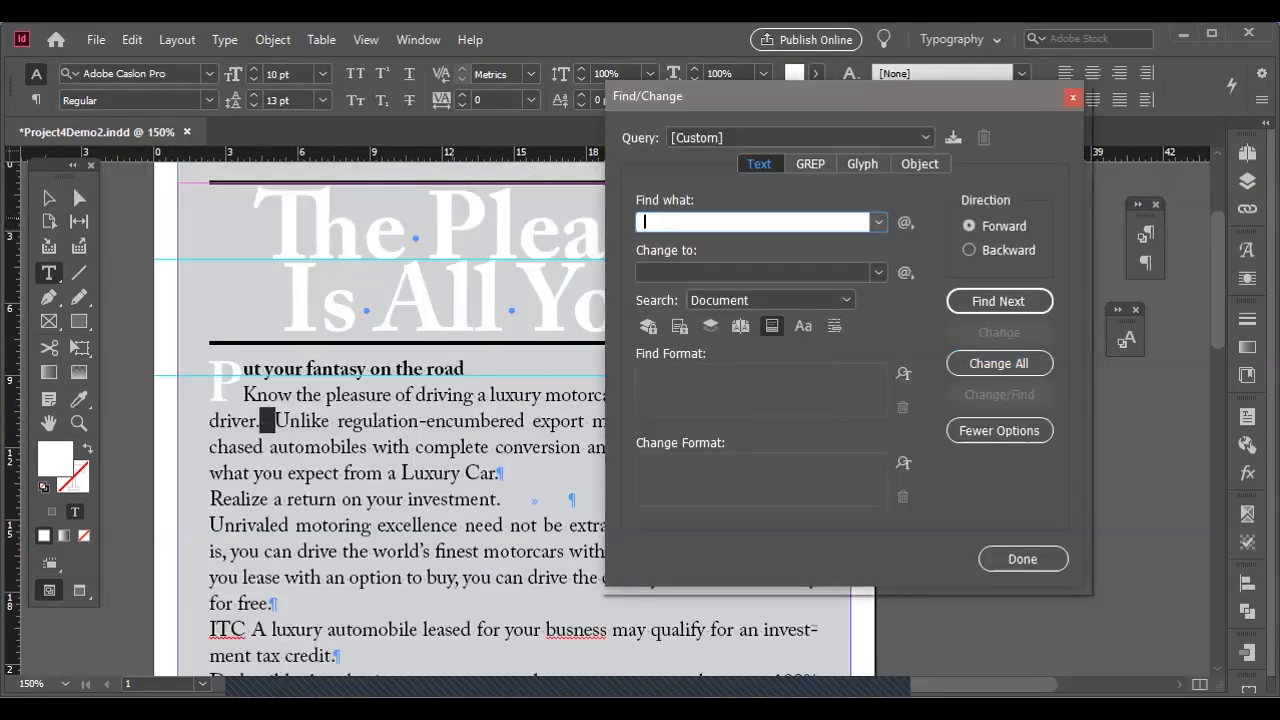
pyautogui.press('Tab')
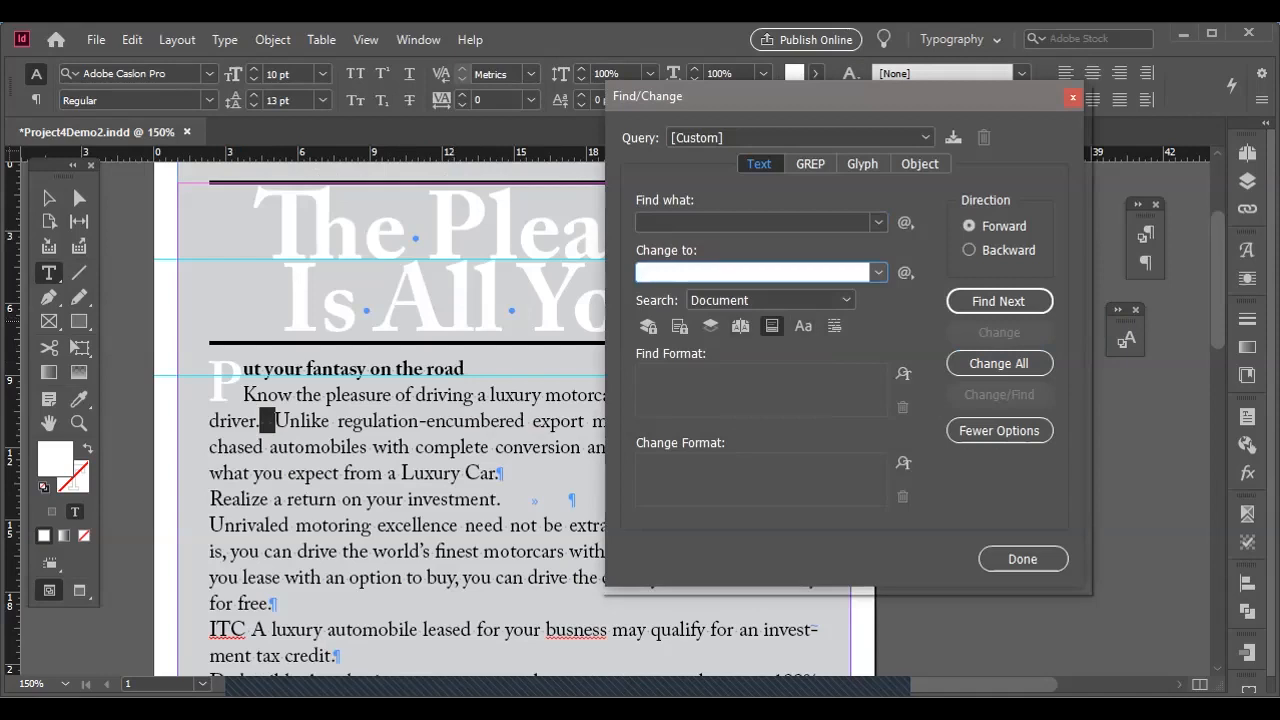
pyautogui.click(999, 301)
pyautogui.moveTo(660, 222); pyautogui.dragTo(640, 222)
pyautogui.press('BackSpace')
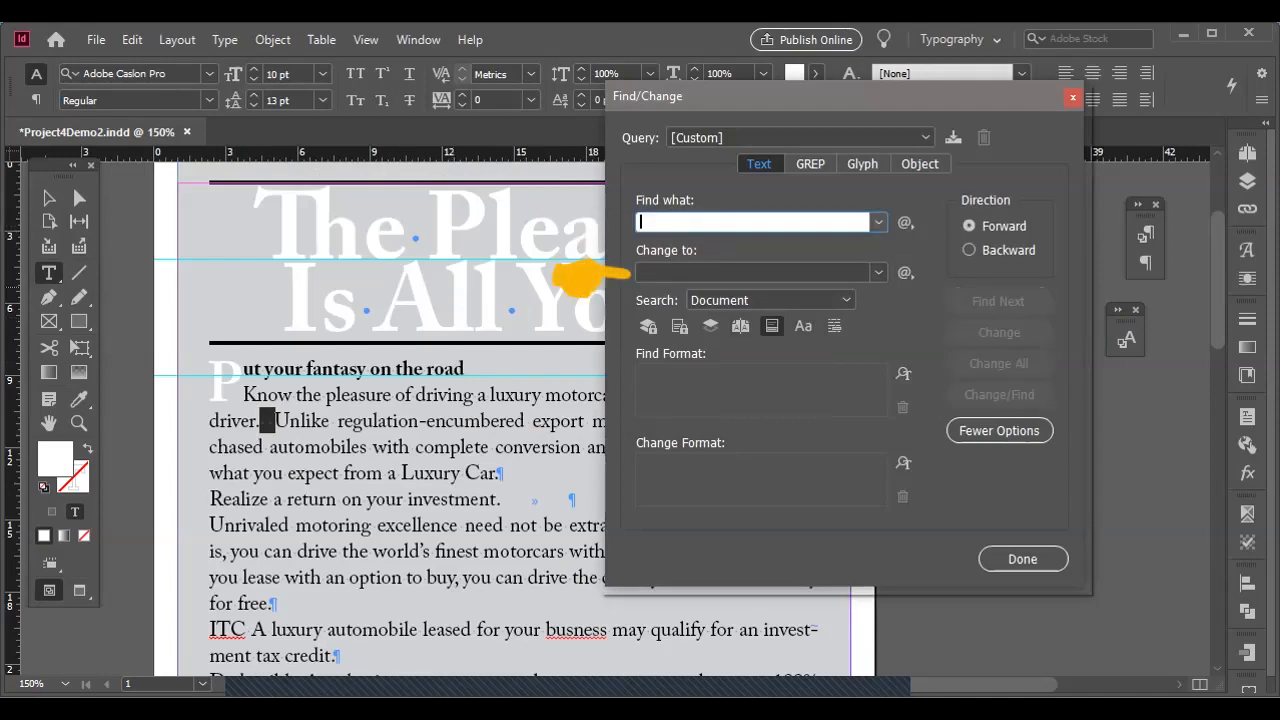
pyautogui.press('Tab')
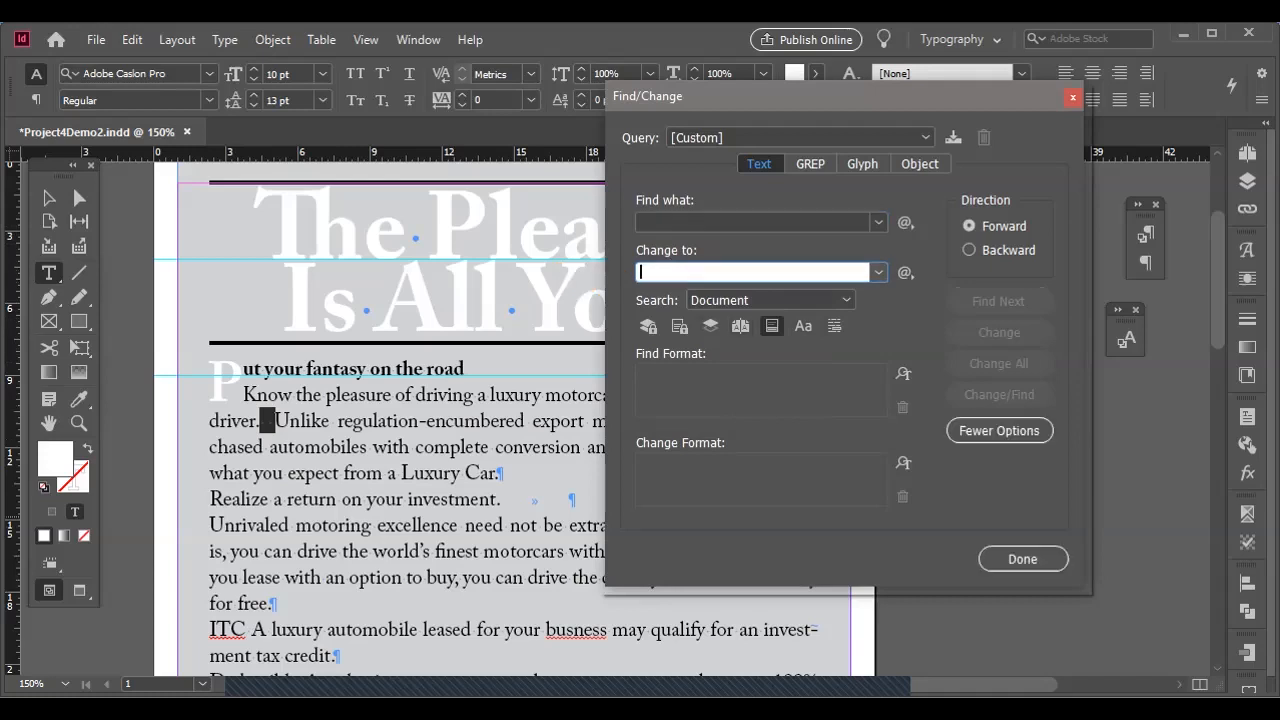
pyautogui.click(752, 222)
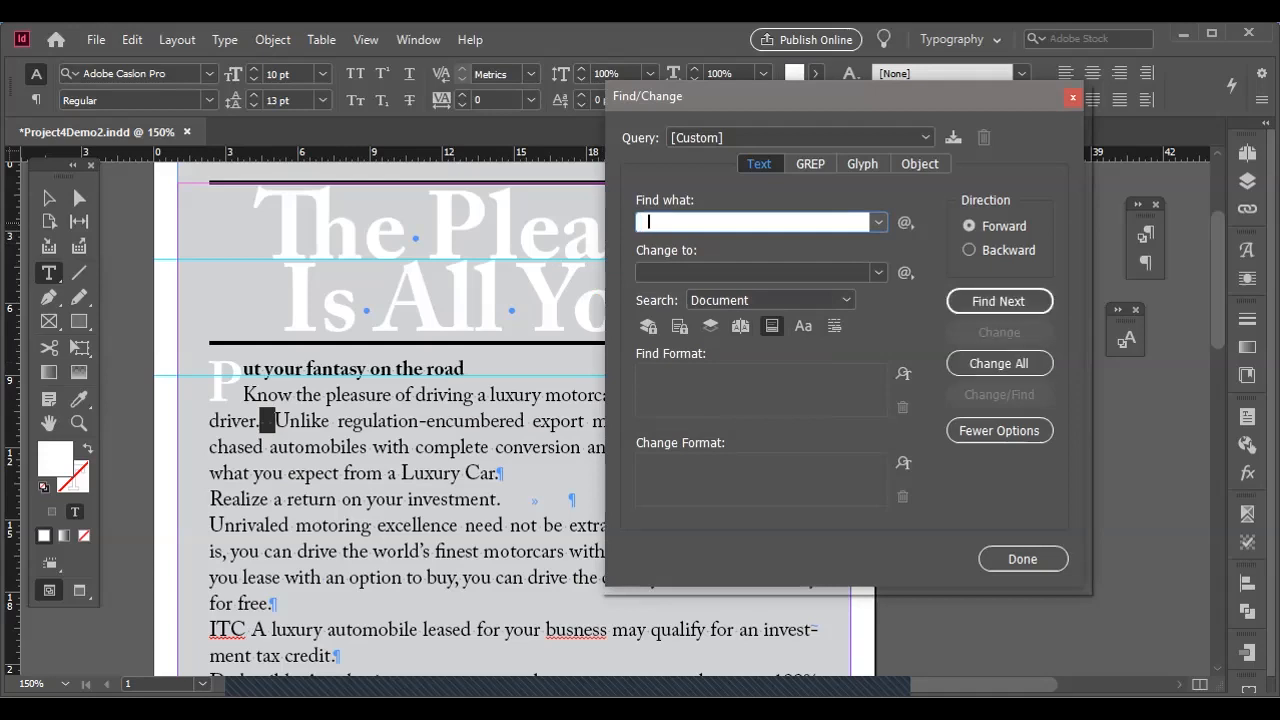
pyautogui.press('Tab')
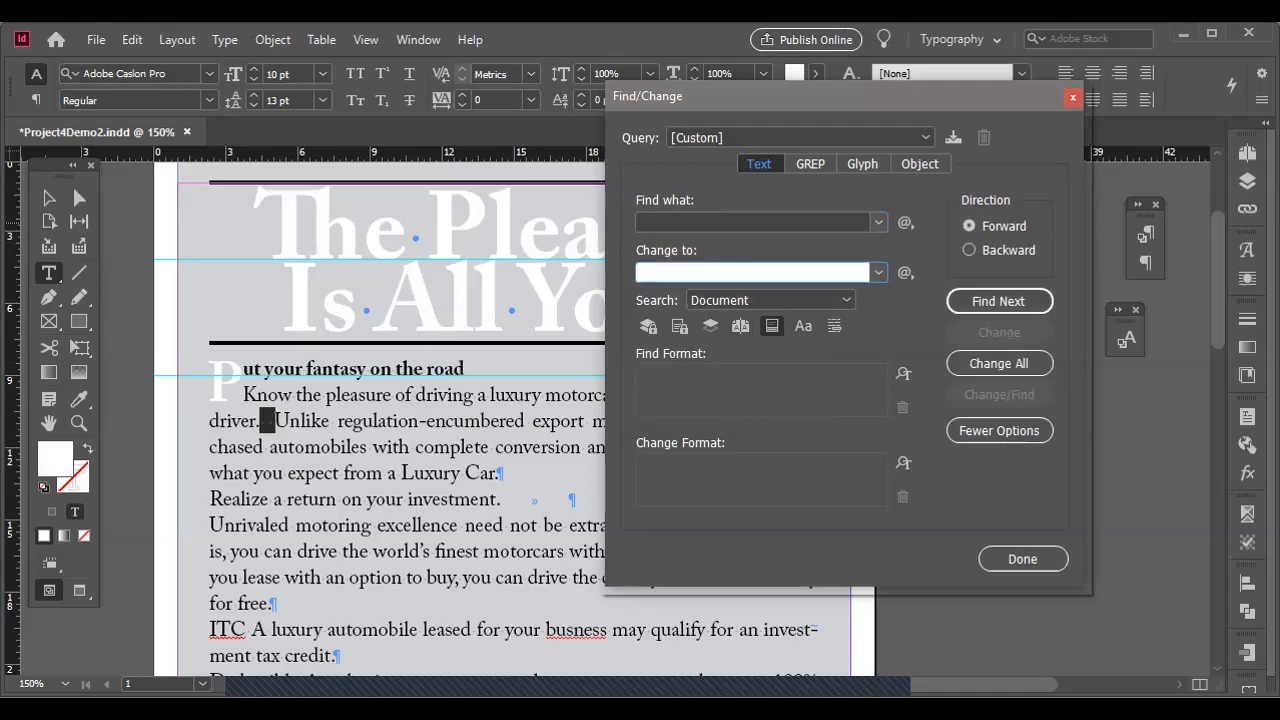
# Replace all double spaces in the document with single spaces.
pyautogui.click(752, 222)
pyautogui.click(835, 272)
pyautogui.click(998, 301)
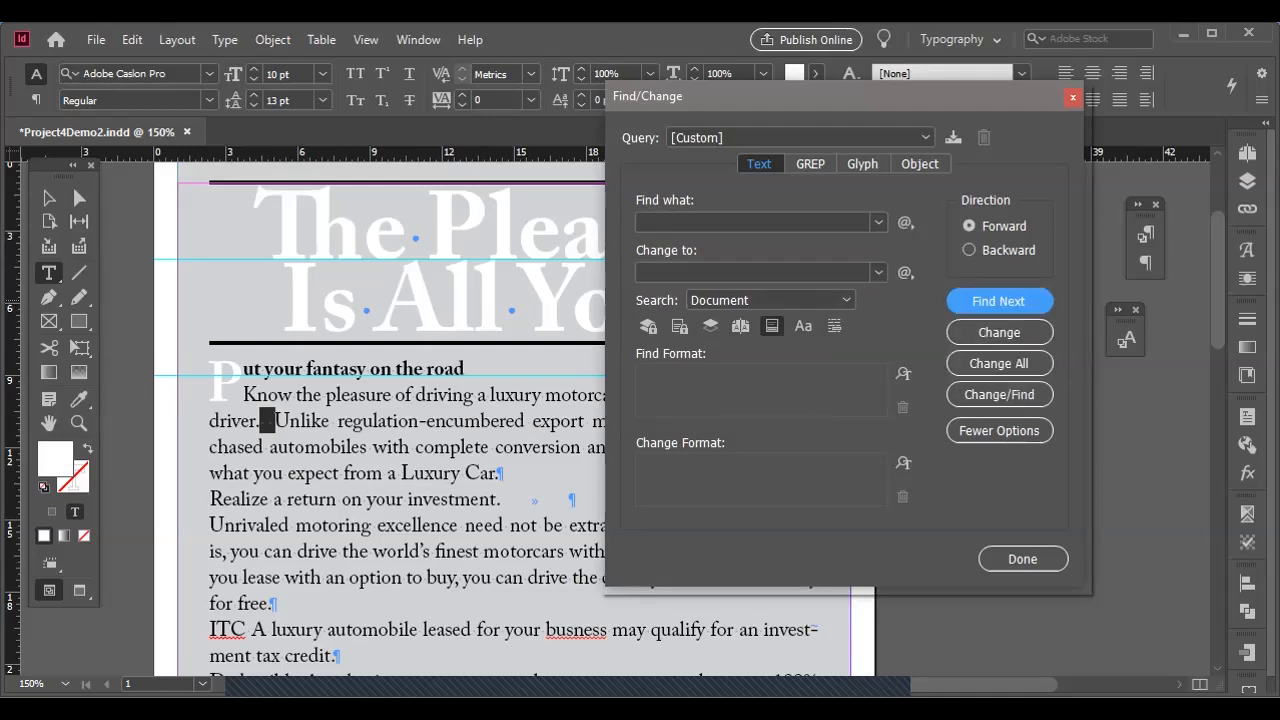
pyautogui.click(998, 363)
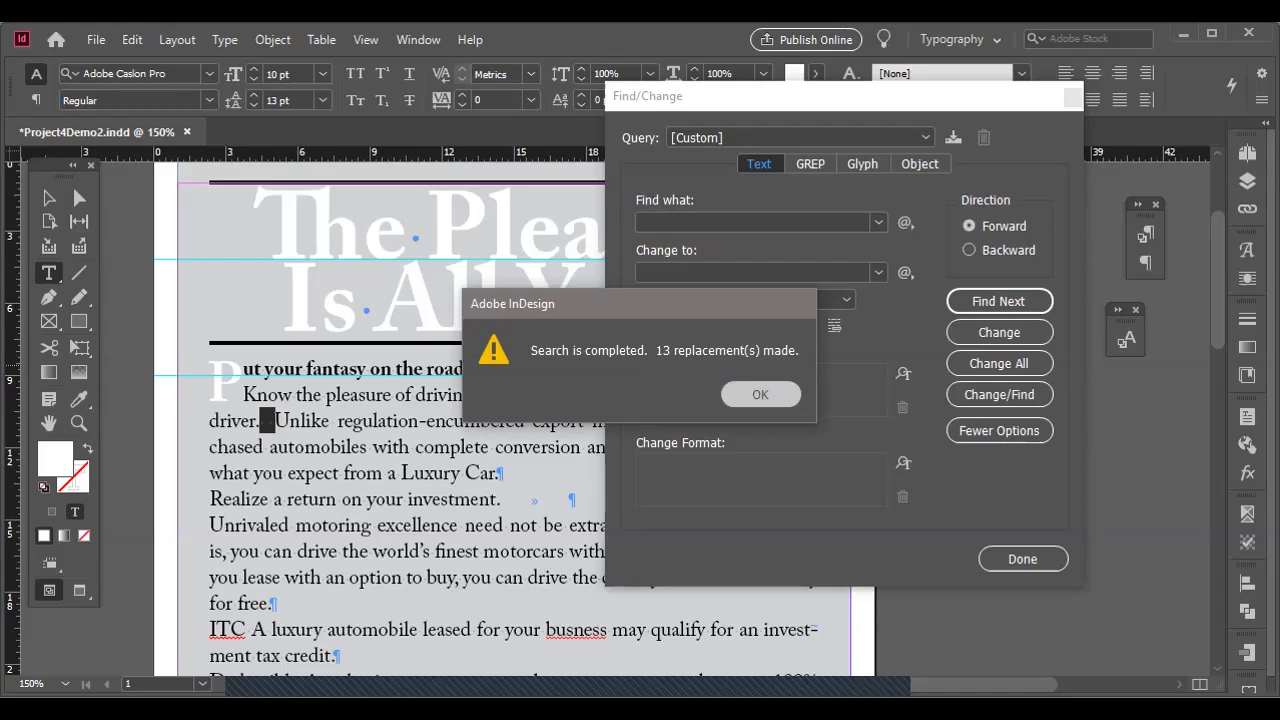
pyautogui.press('Return')
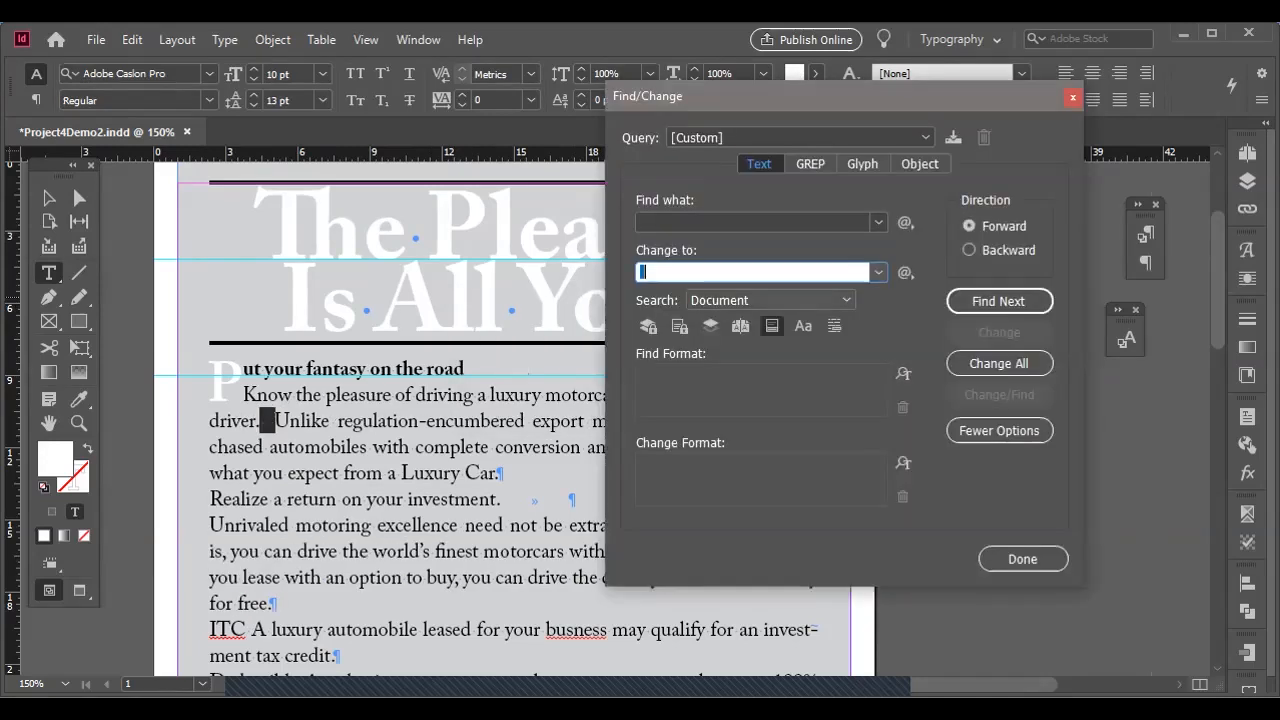
# Set the search scope to Document, check both space entries and run the double-space replacement across it, then close Find/Change.
pyautogui.click(770, 300)
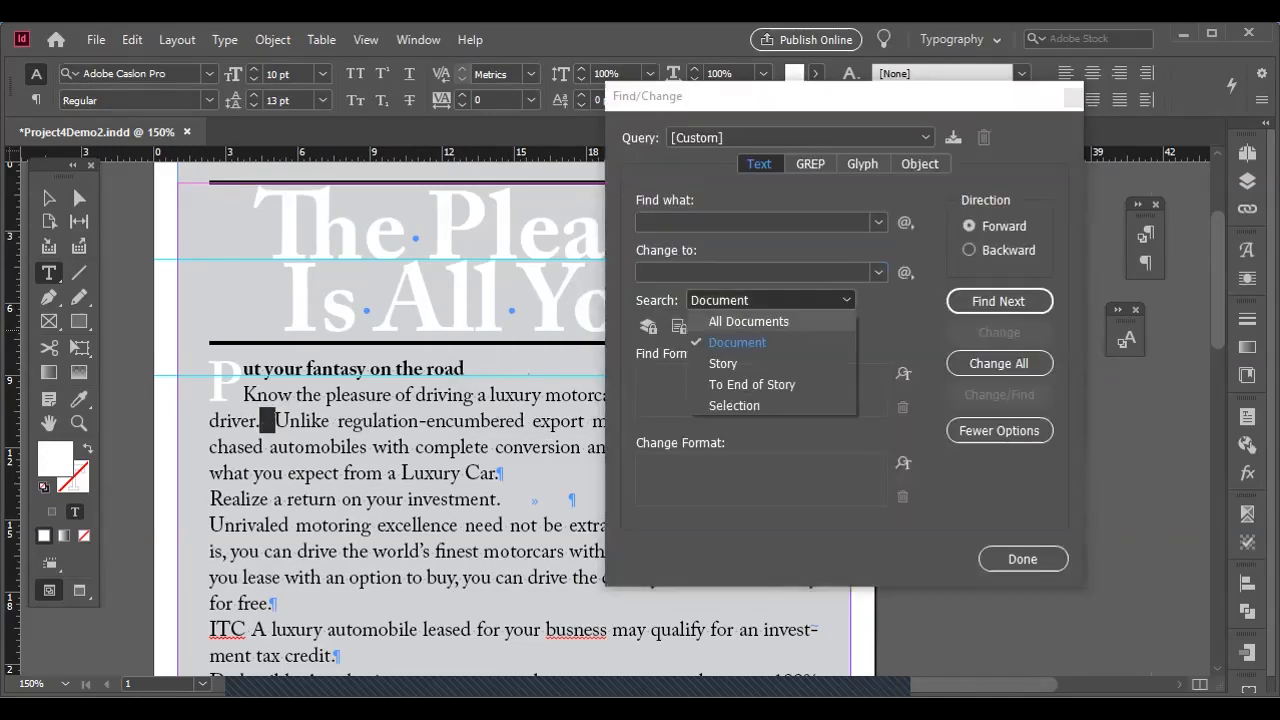
pyautogui.click(738, 342)
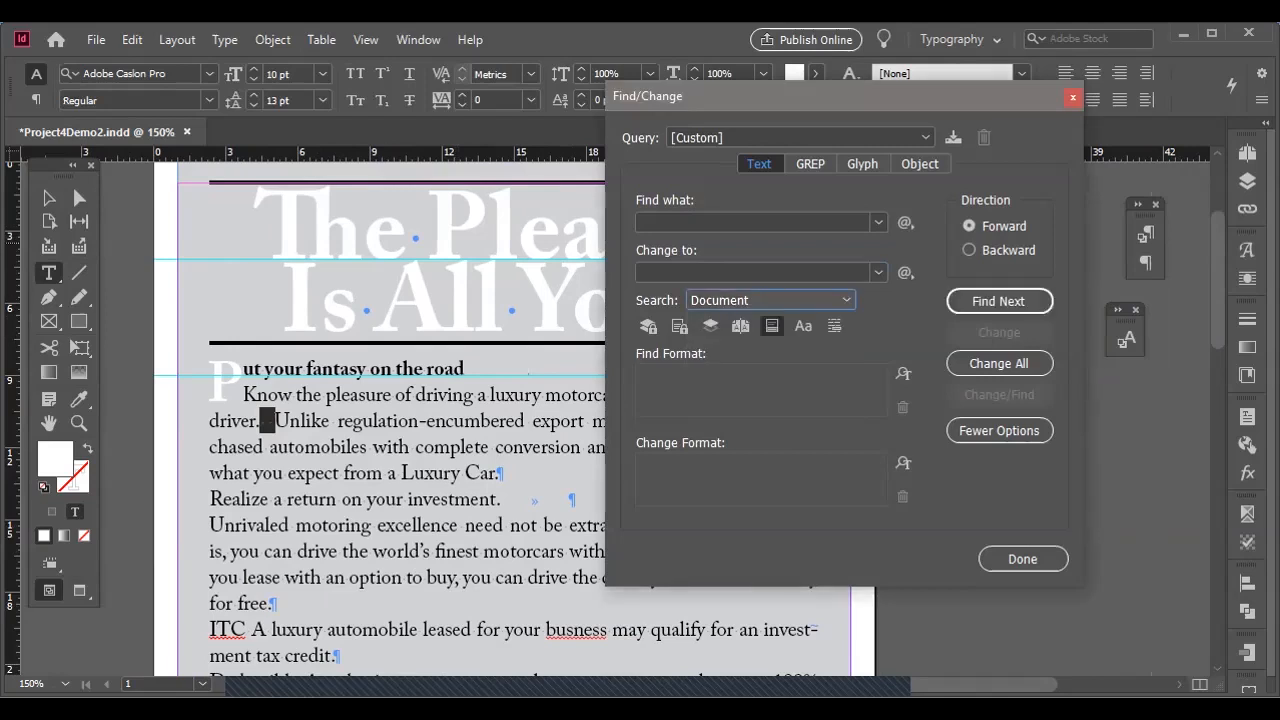
pyautogui.click(750, 222)
pyautogui.press('Tab')
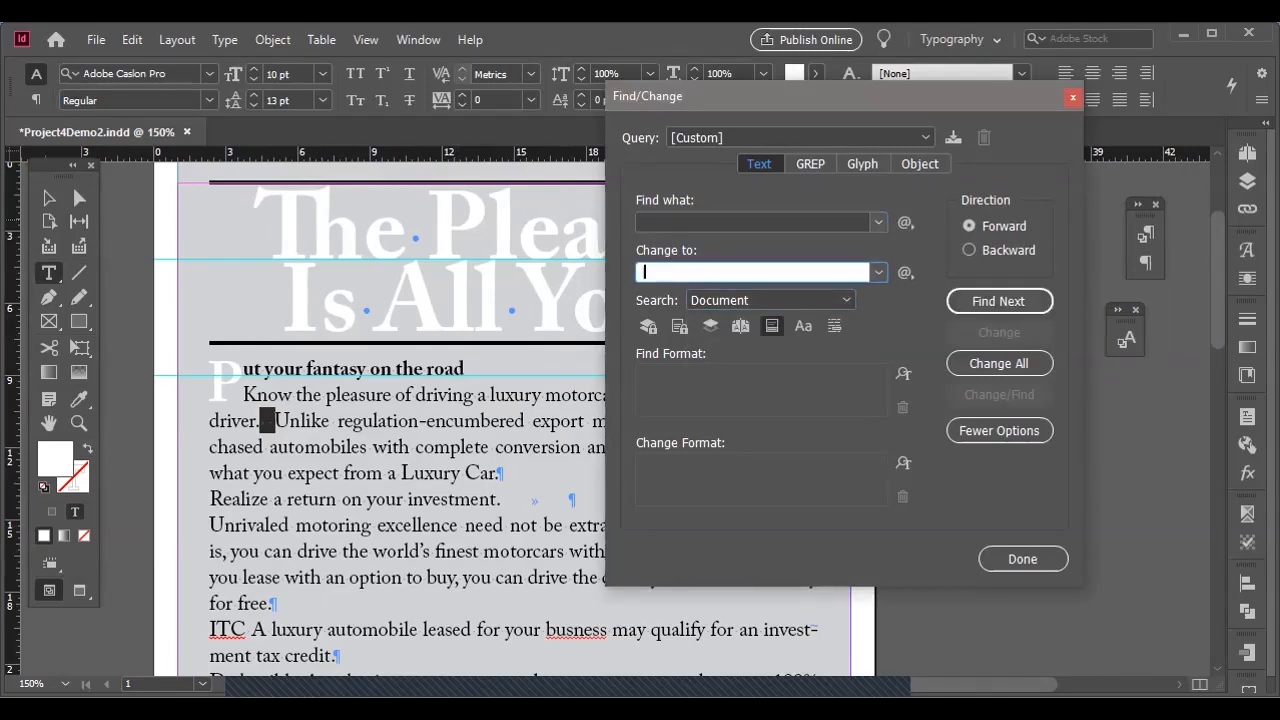
pyautogui.click(999, 363)
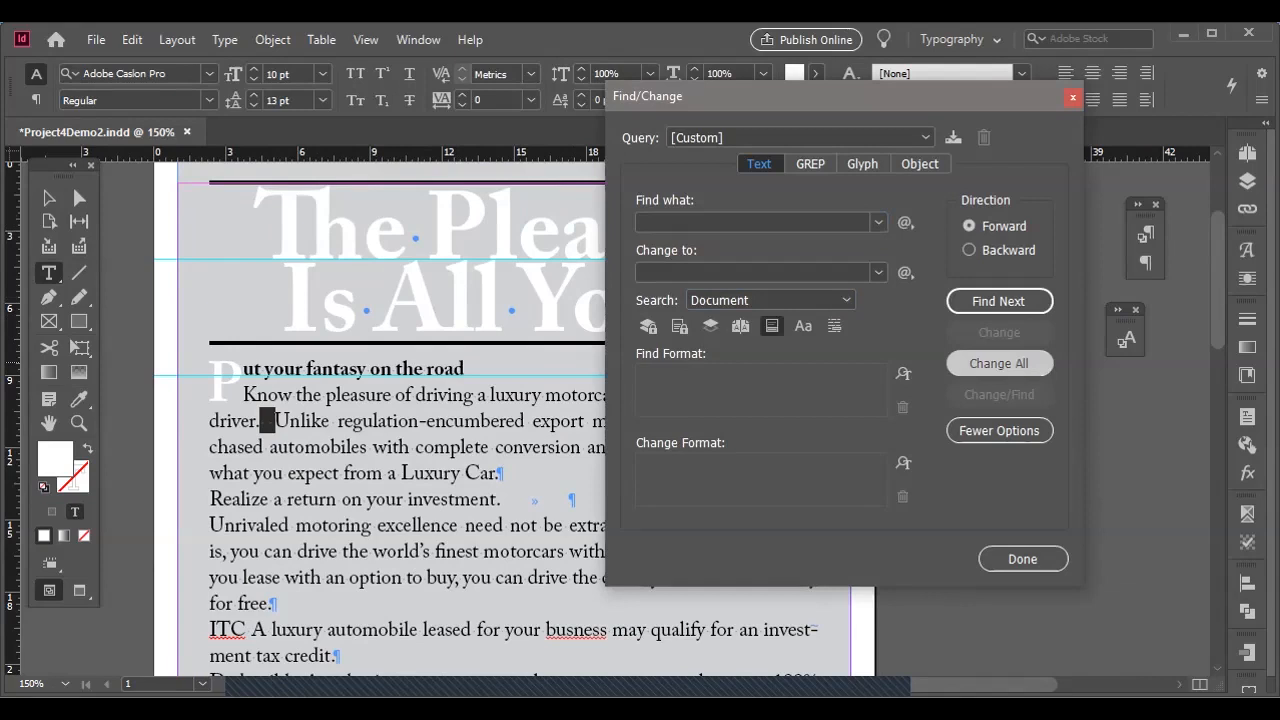
pyautogui.press('Return')
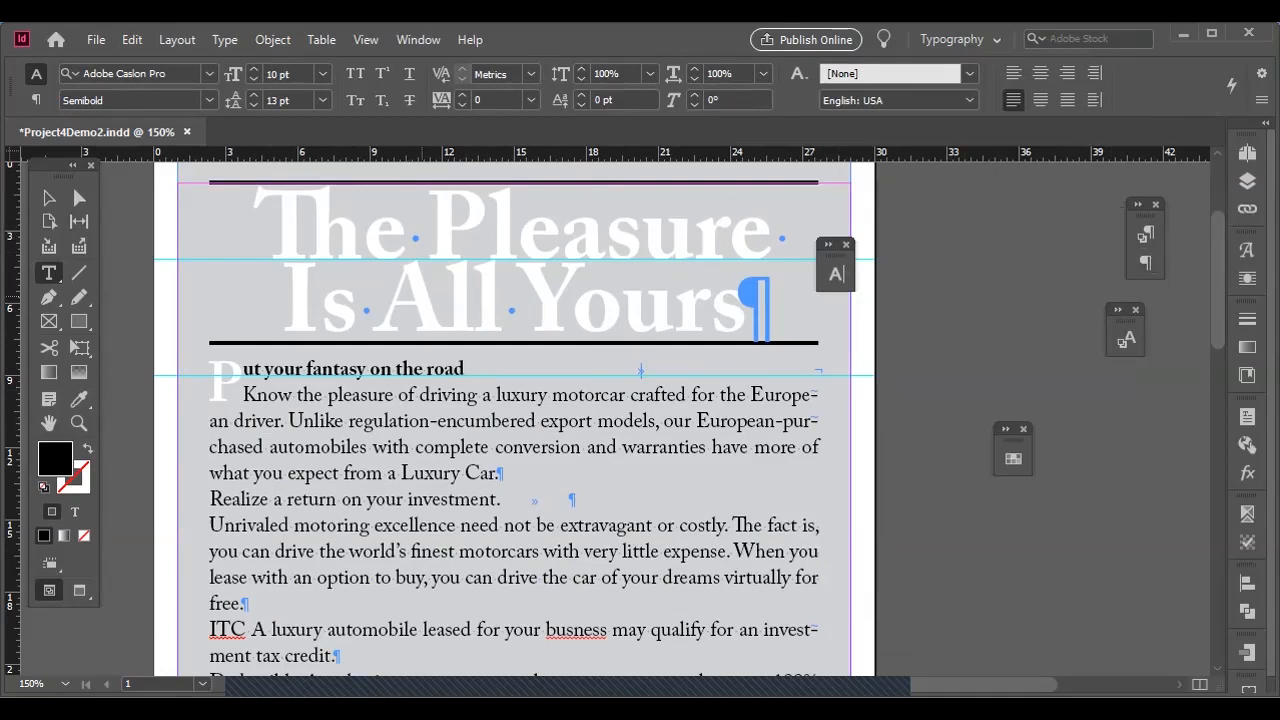
# Examine the body paragraph's justification settings and the available paragraph composer and formatting options without changing them.
pyautogui.hotkey('ctrl', '-')
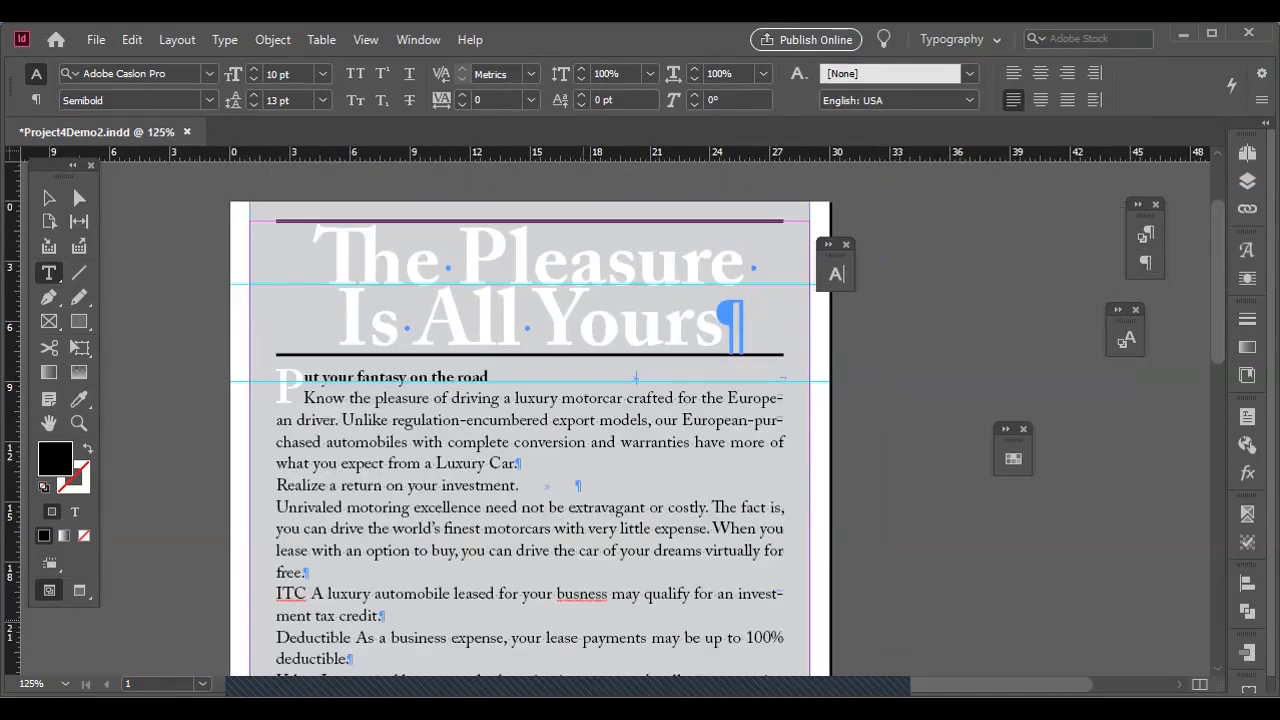
pyautogui.hscroll(-5, 620, 440)
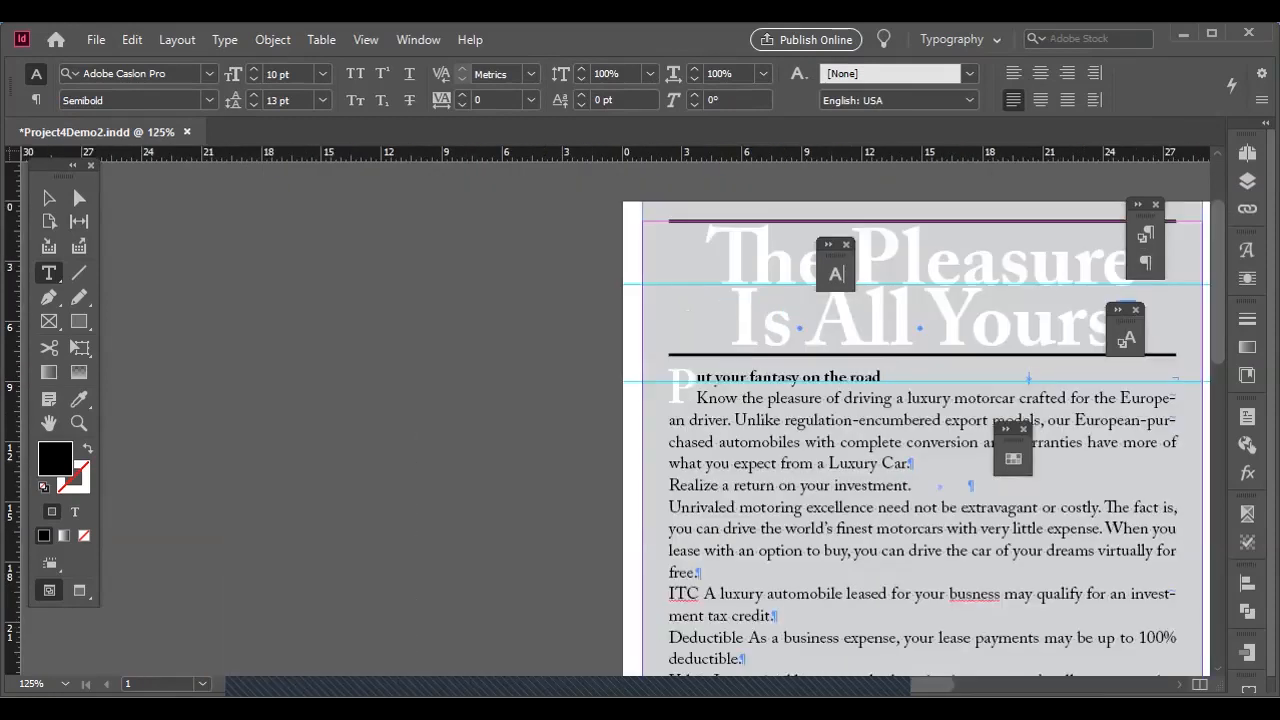
pyautogui.hscroll(6, 640, 440)
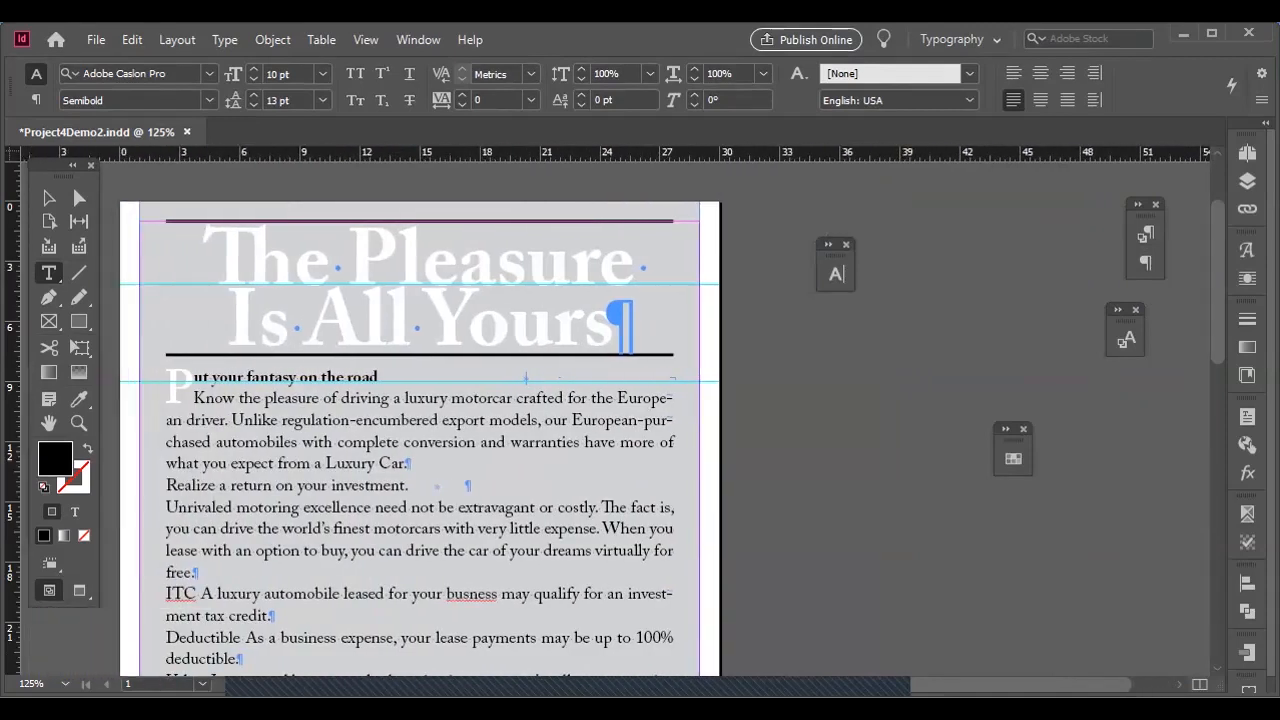
pyautogui.scroll(-1, 420, 420)
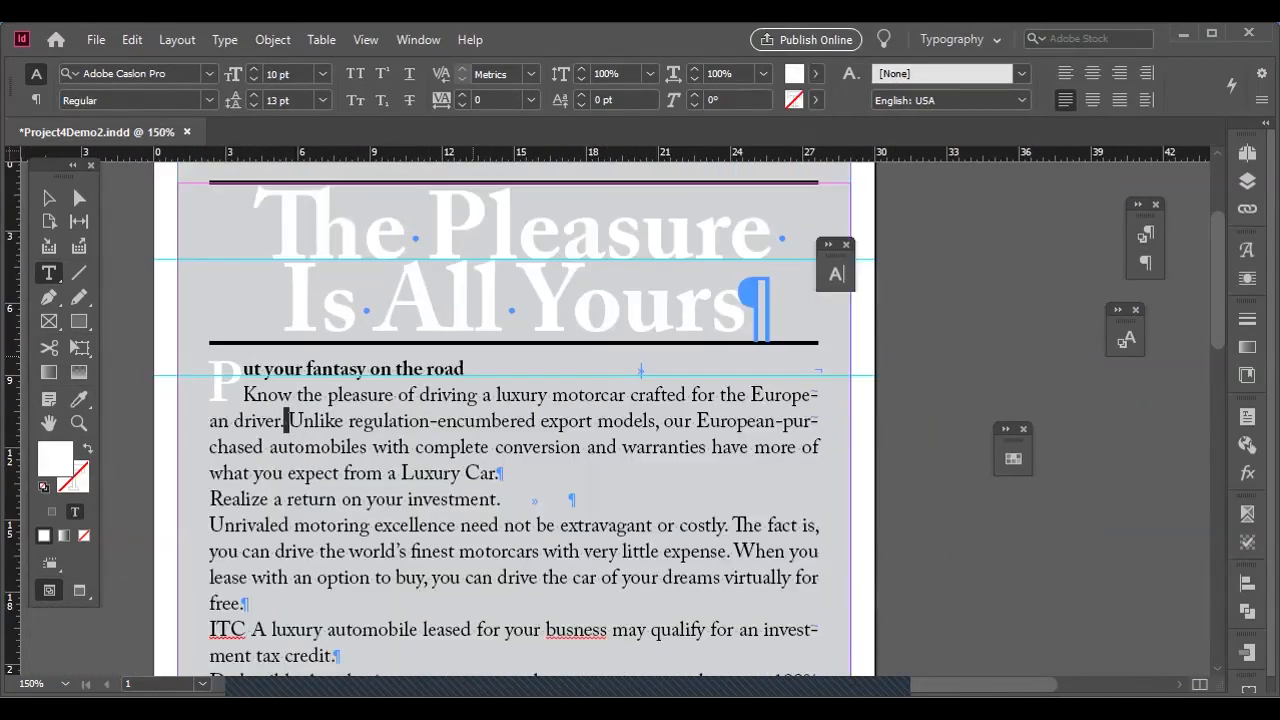
pyautogui.hotkey('ctrl', 'alt', 'shift', 'j')
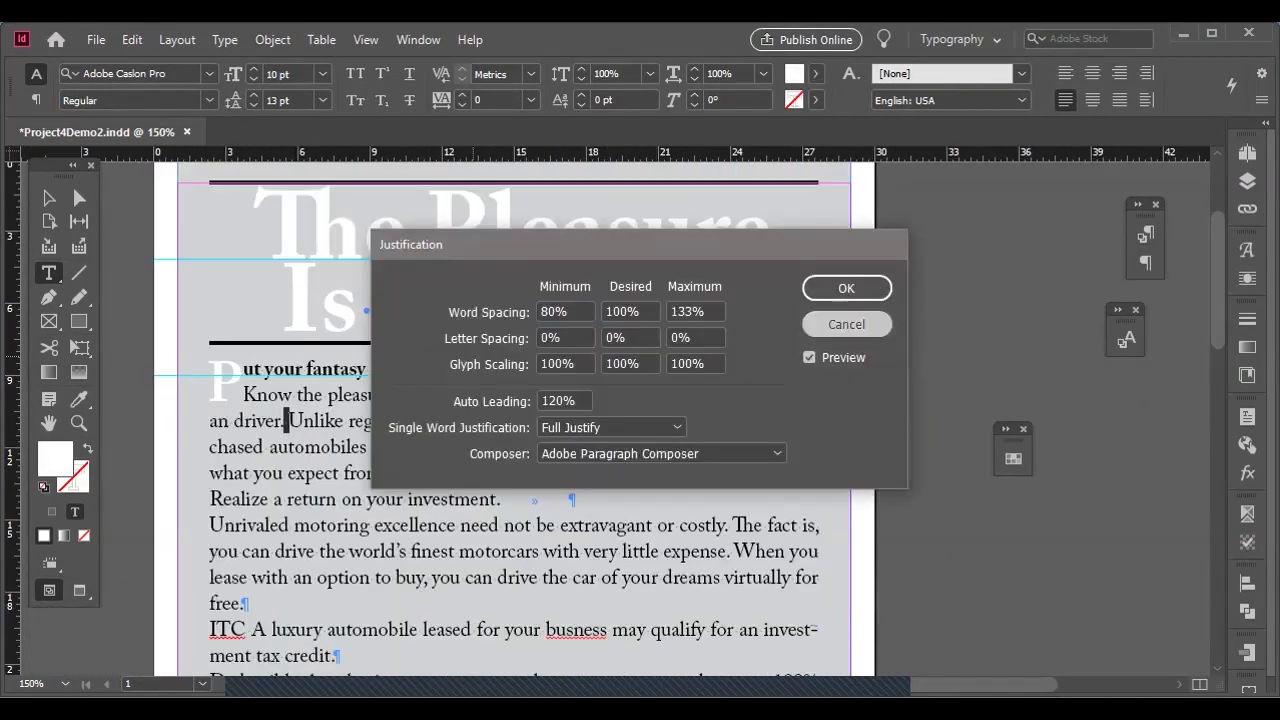
pyautogui.click(846, 324)
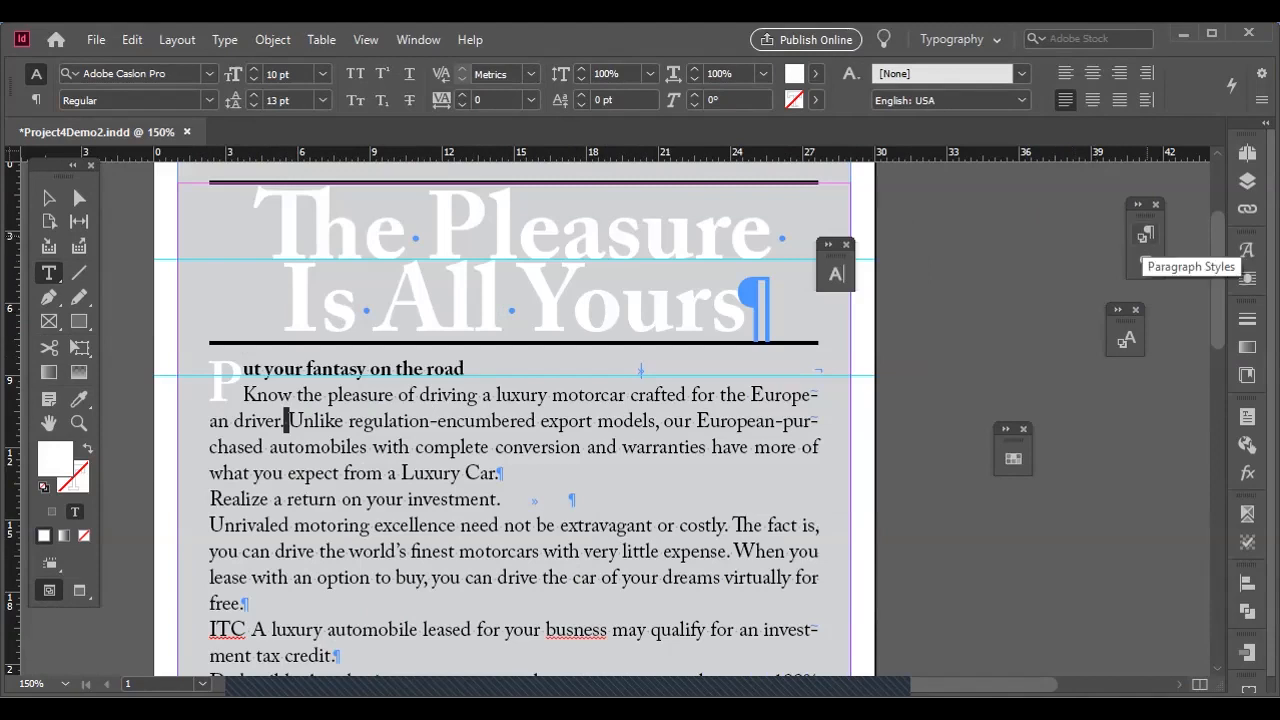
pyautogui.click(1144, 260)
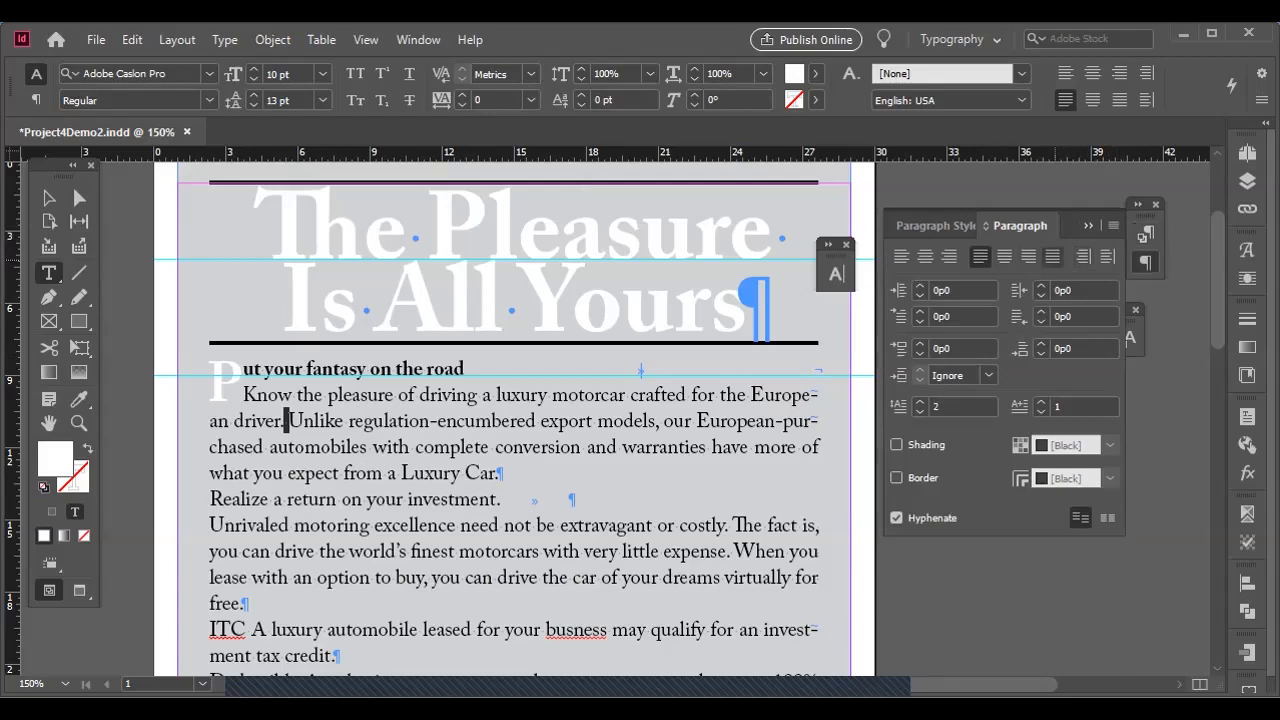
pyautogui.click(1113, 225)
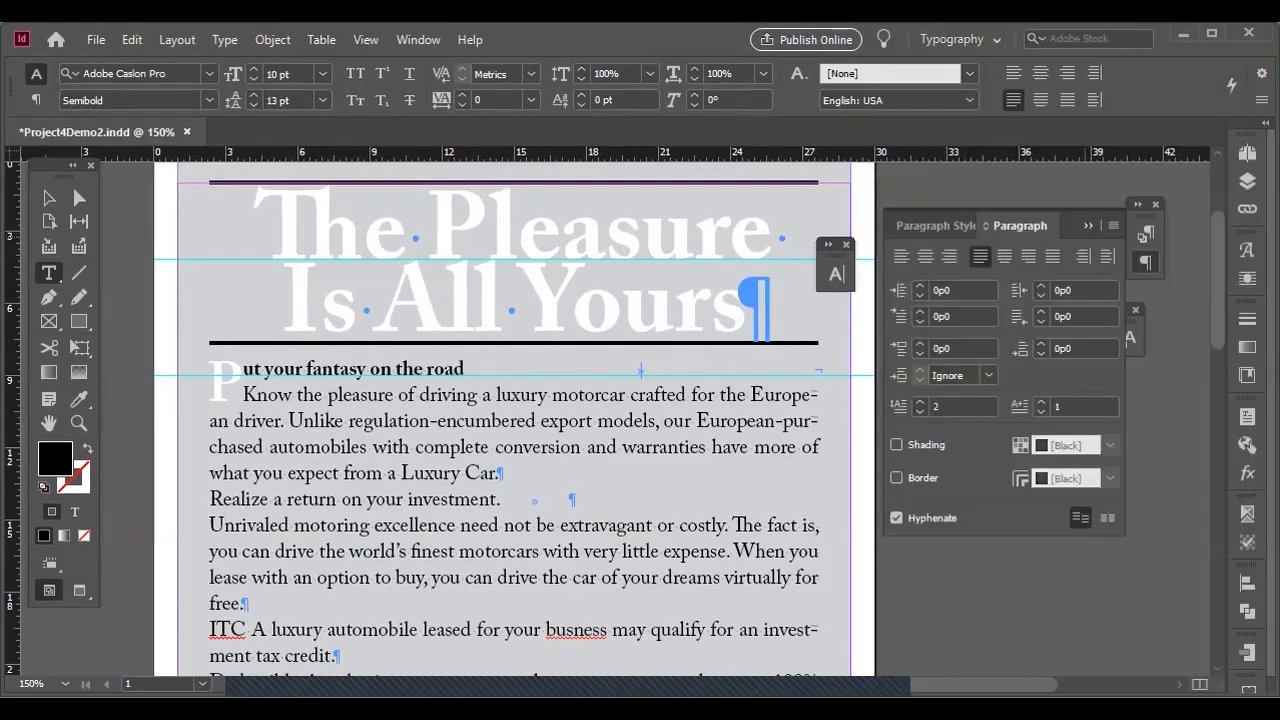
pyautogui.click(1089, 226)
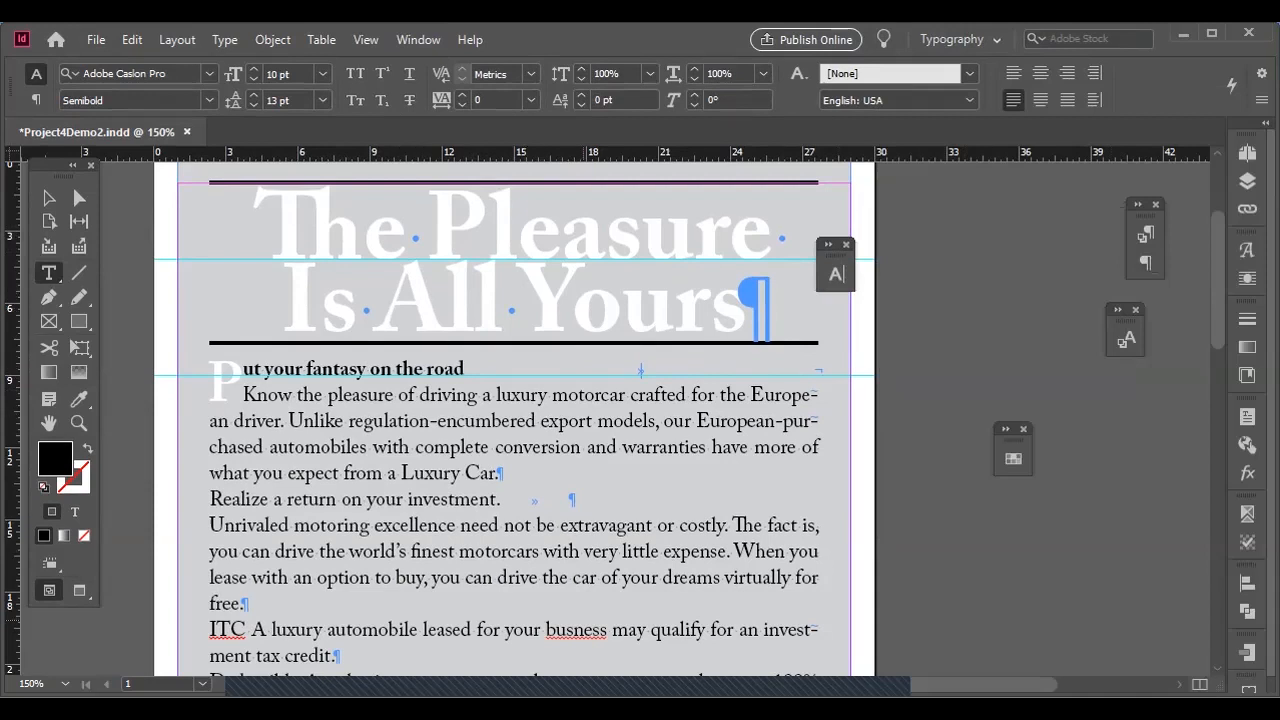
# Open the Paragraph Styles panel and move its panel group closer to the page.
pyautogui.hotkey('ctrl', '-')
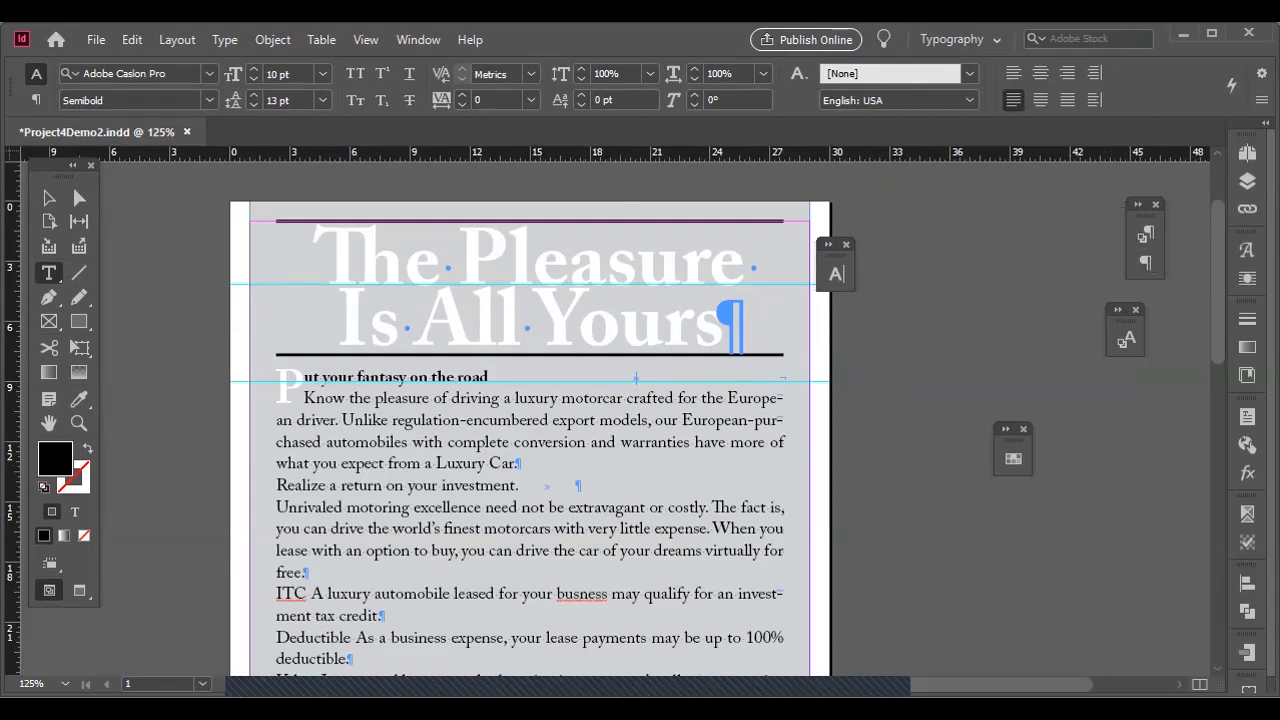
pyautogui.hscroll(-4, 615, 430)
pyautogui.hscroll(6, 615, 430)
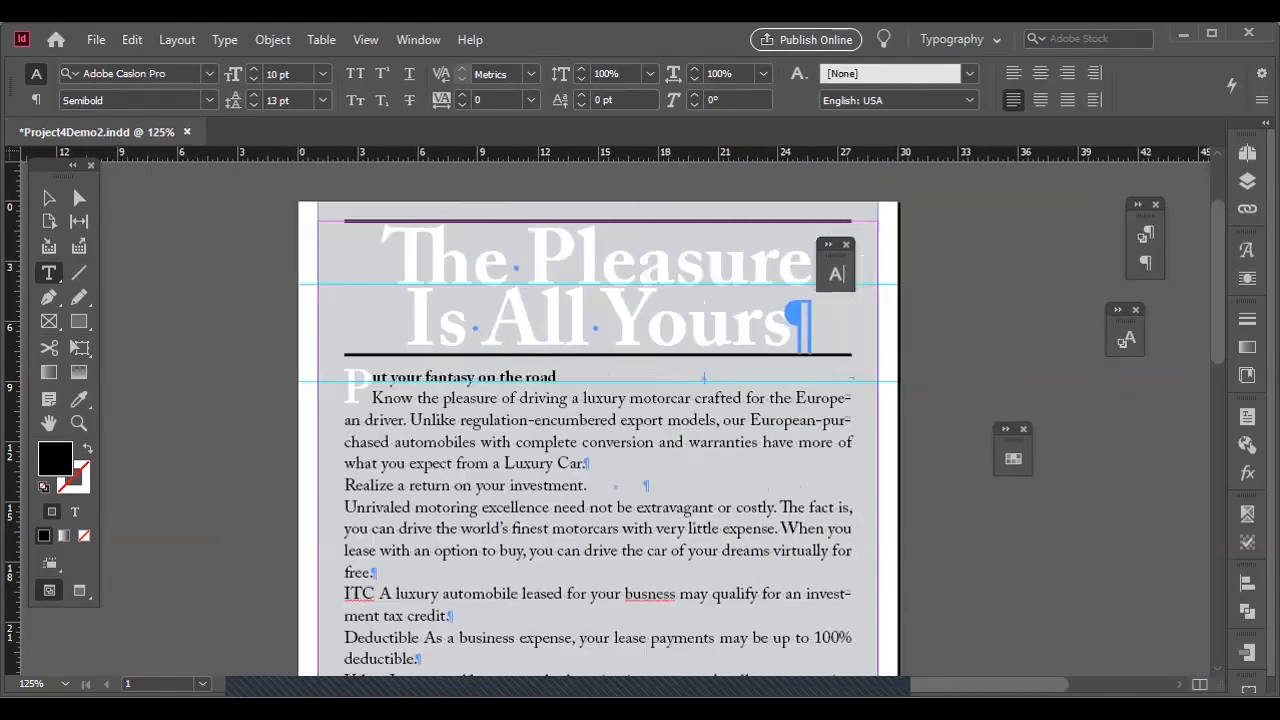
pyautogui.hscroll(-1, 615, 430)
pyautogui.scroll(-1, 418, 420)
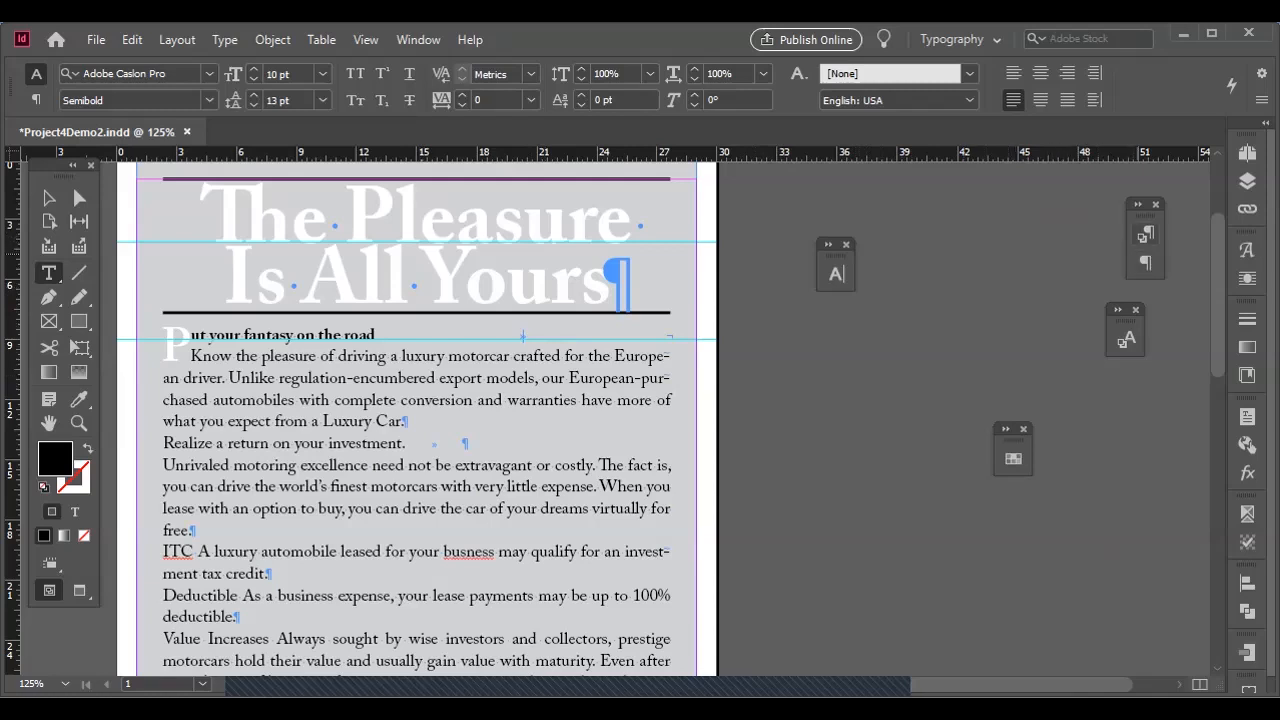
pyautogui.click(1146, 234)
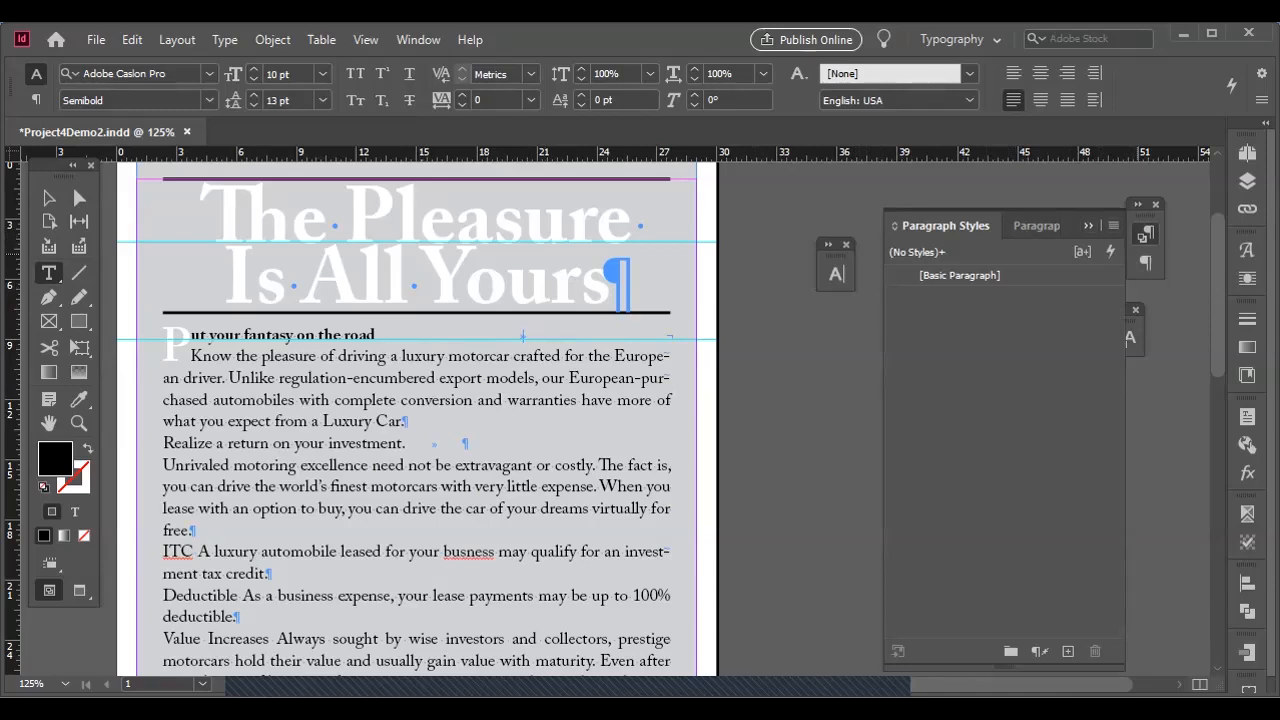
pyautogui.moveTo(1147, 206); pyautogui.dragTo(967, 192)
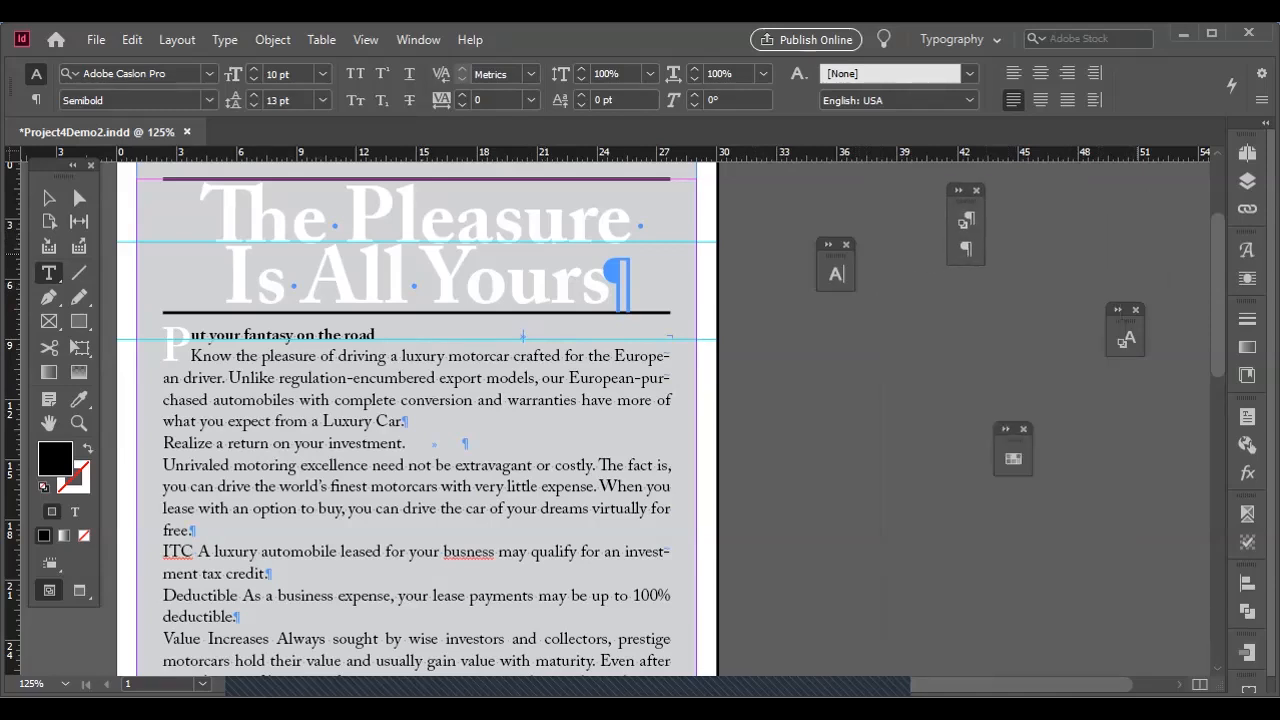
# Create a paragraph style named "Drop Cap Text" from the formatting of the opening drop-cap paragraph.
pyautogui.click(348, 377)
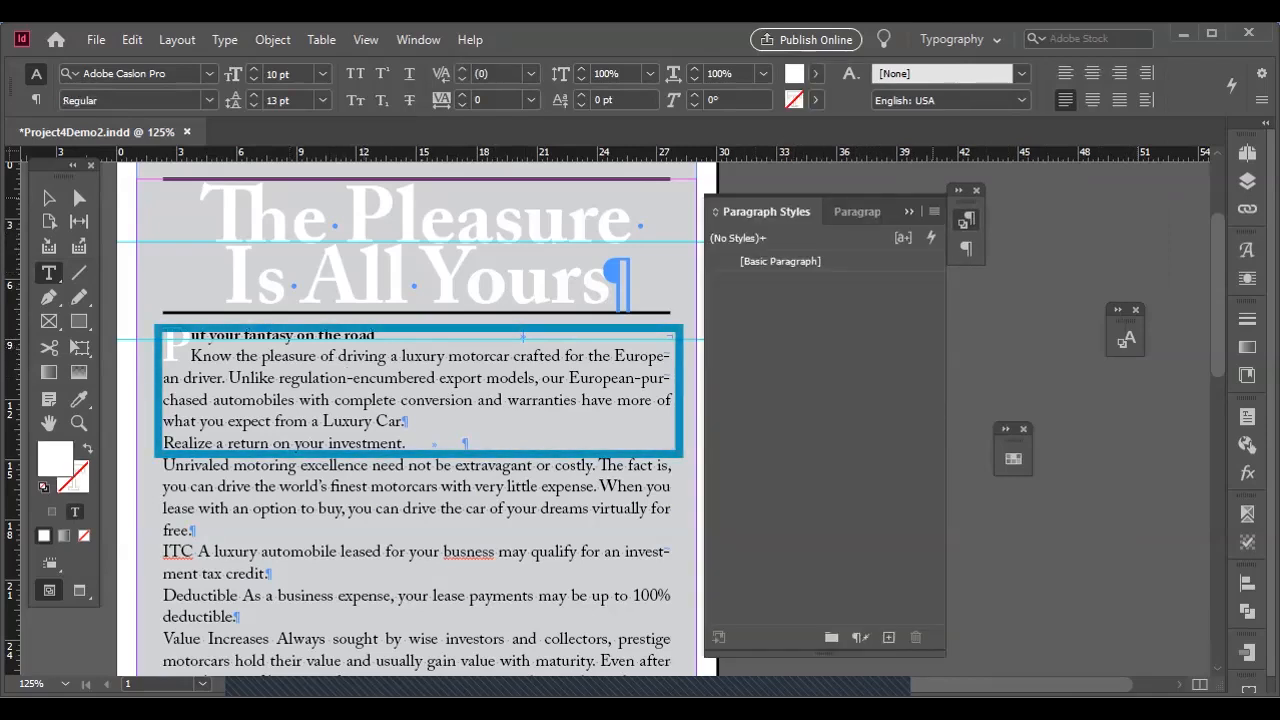
pyautogui.click(934, 211)
pyautogui.click(600, 207)
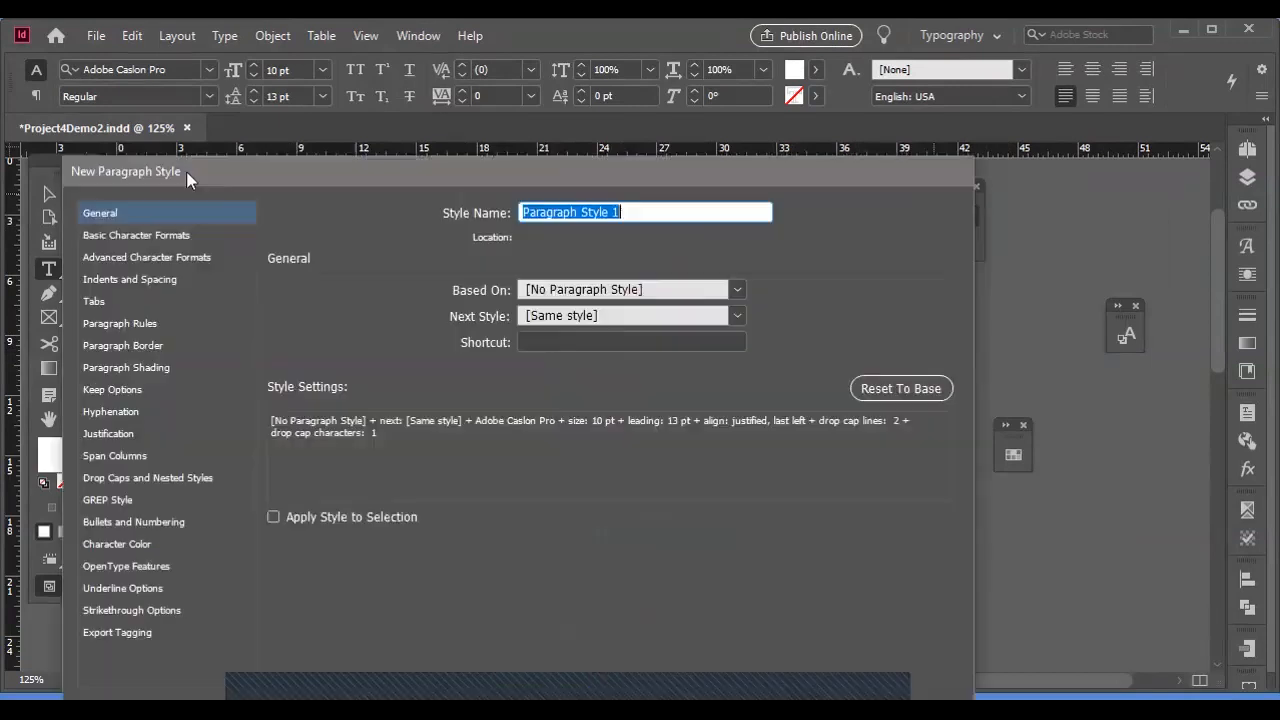
pyautogui.moveTo(187, 178); pyautogui.dragTo(222, 165)
pyautogui.write('Drop Cap Text')
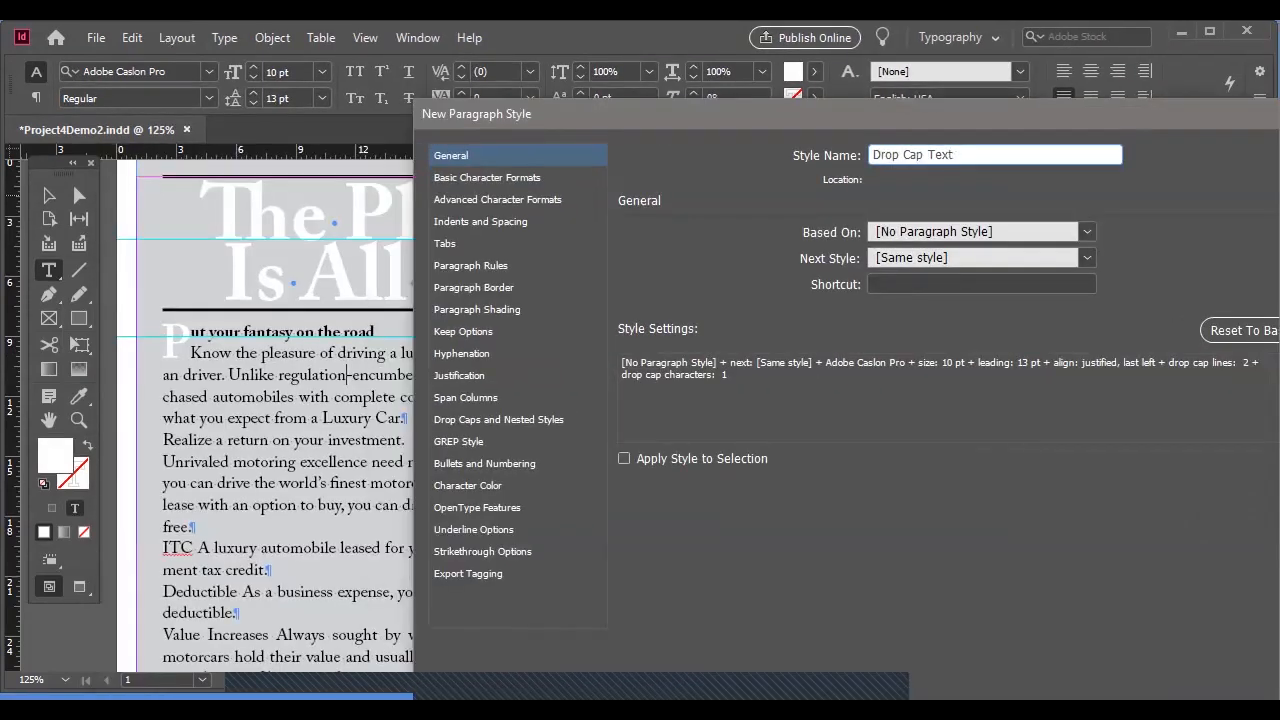
pyautogui.hotkey('ctrl', 'a')
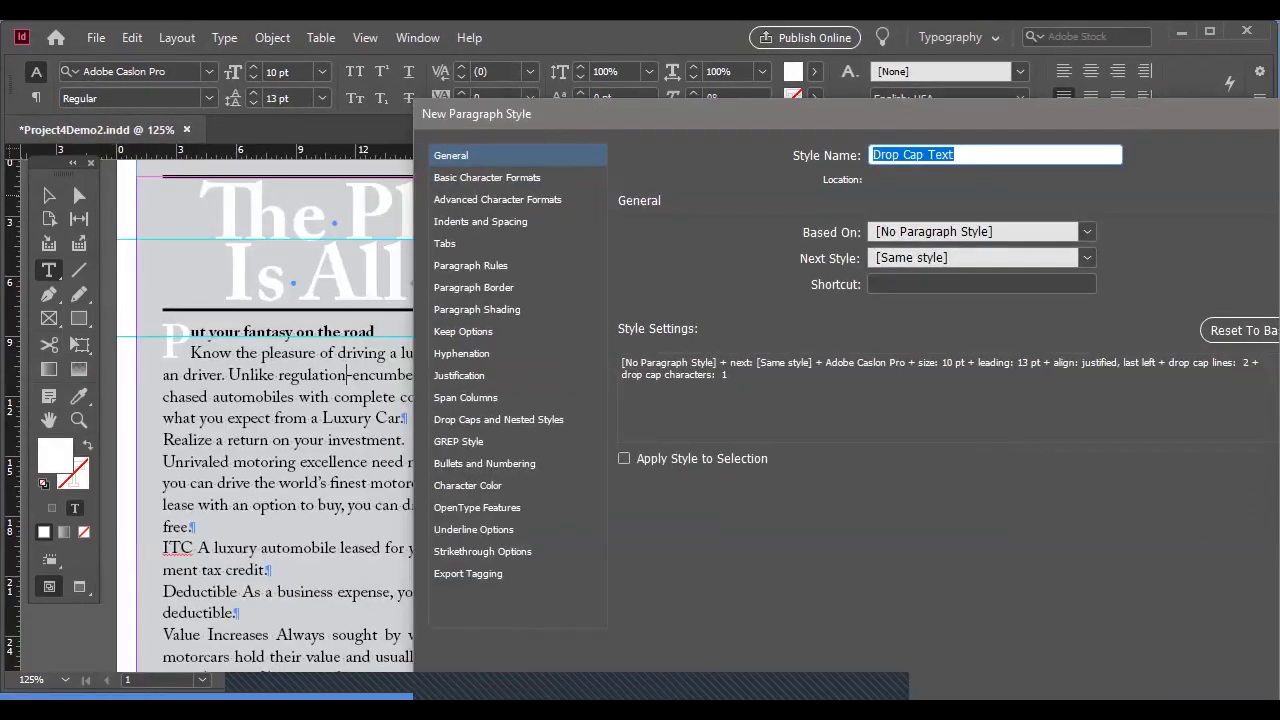
pyautogui.press('Return')
# Apply the Drop Cap Text style to the opening paragraph and open the style's options.
pyautogui.moveTo(338, 355); pyautogui.dragTo(383, 399)
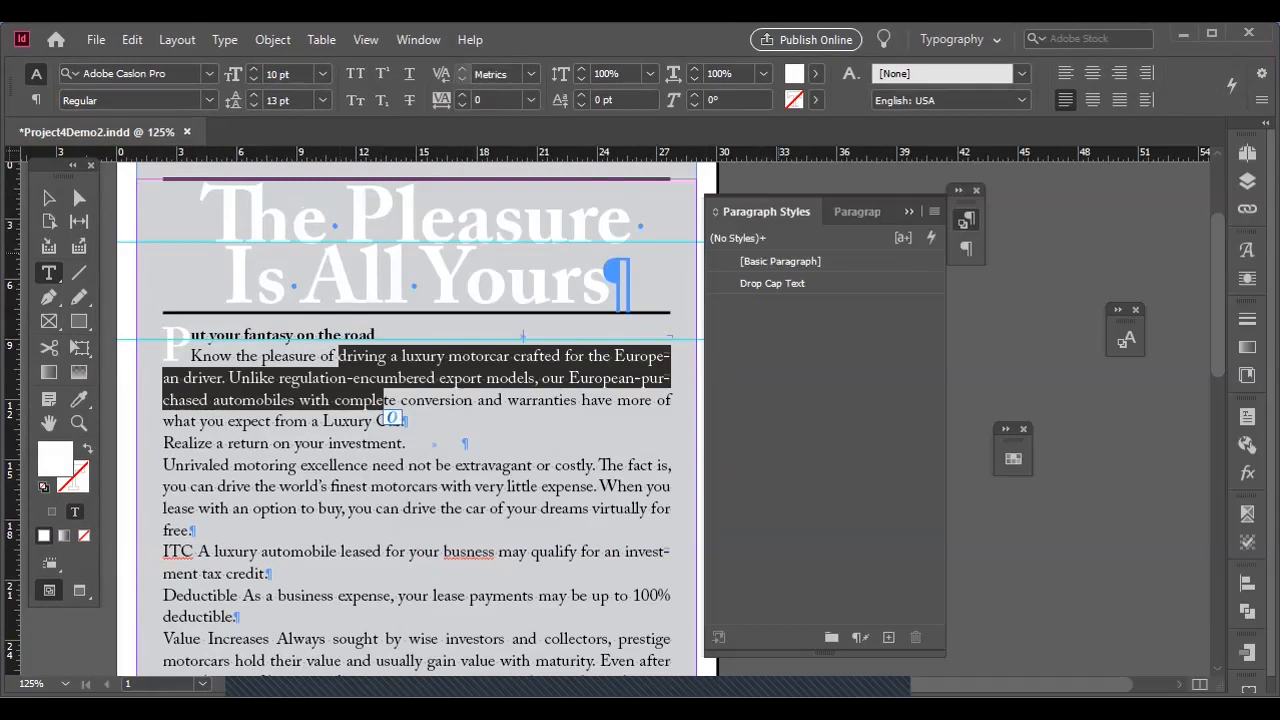
pyautogui.click(776, 283)
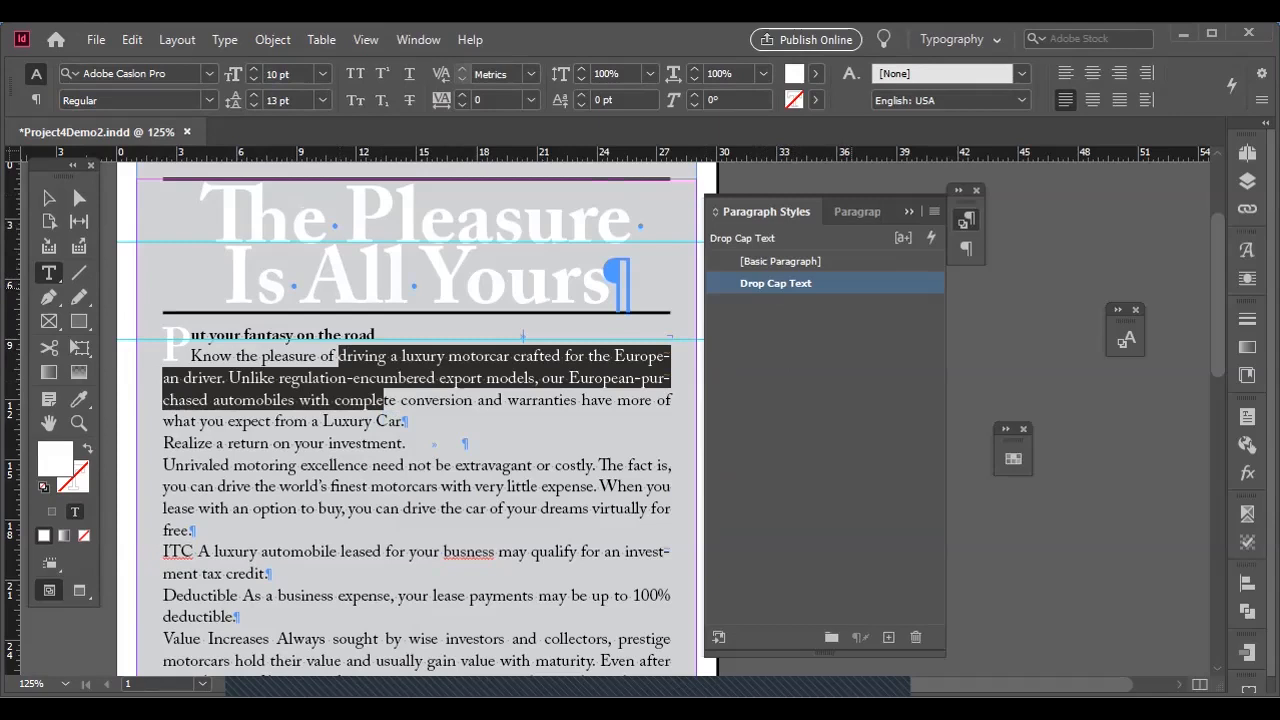
pyautogui.doubleClick(776, 283)
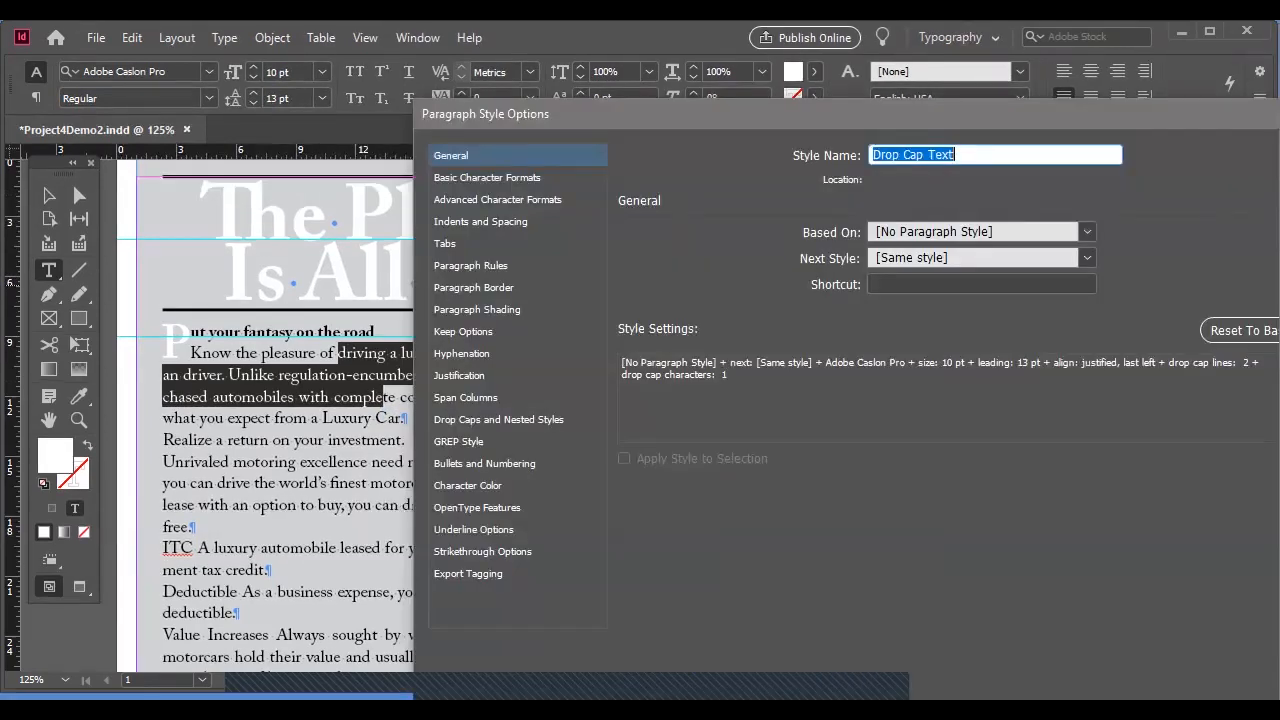
# Review the Drop Cap Text style's basic and advanced character formats and its indents and spacing settings.
pyautogui.click(487, 177)
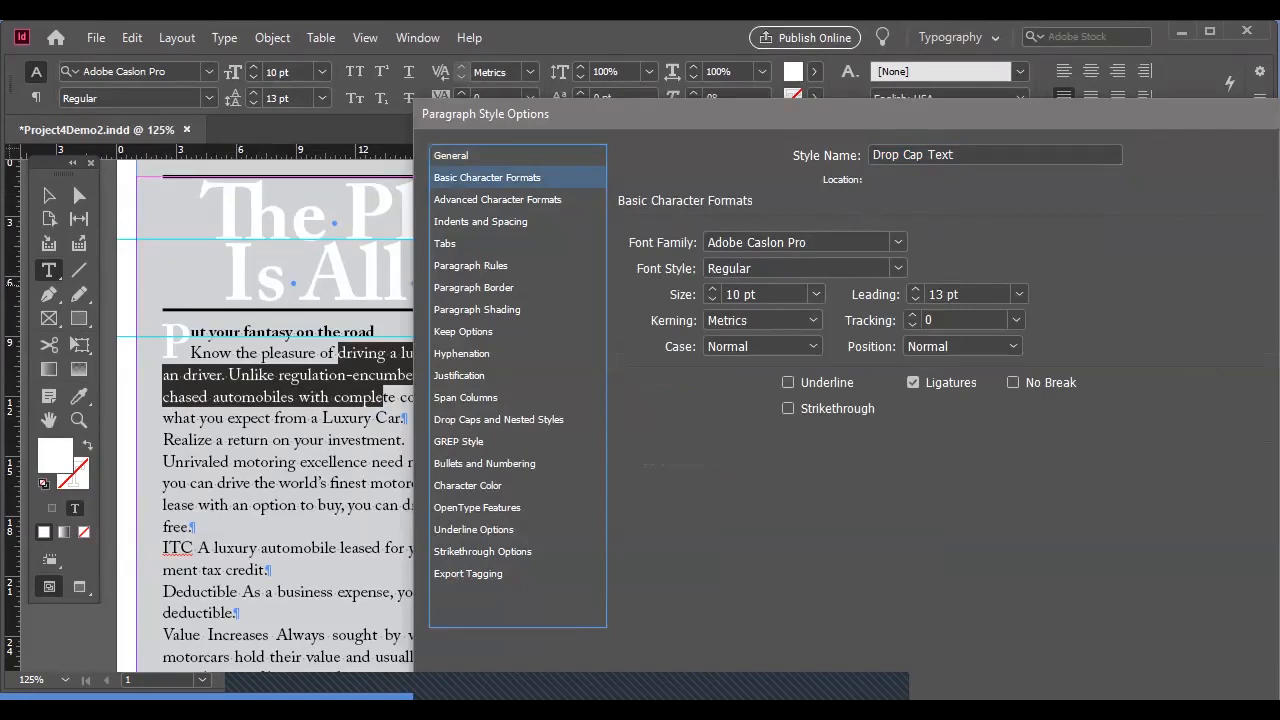
pyautogui.moveTo(611, 121); pyautogui.dragTo(578, 50)
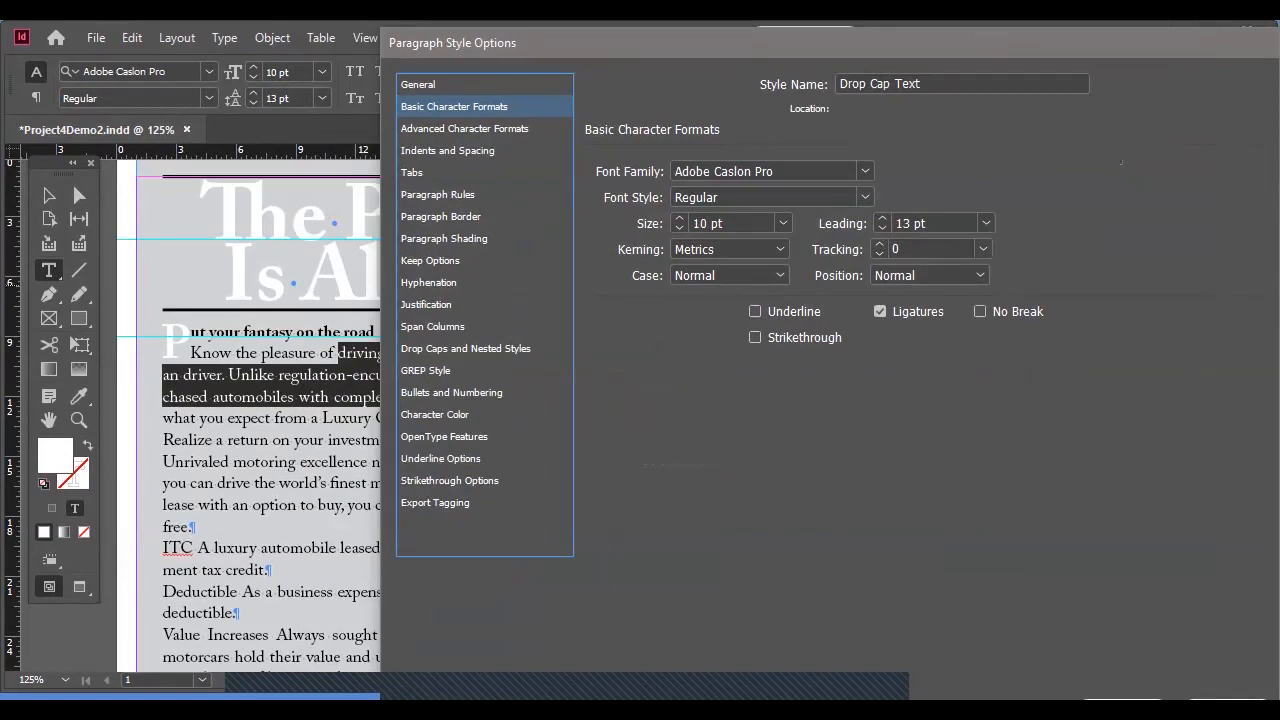
pyautogui.press('Down')
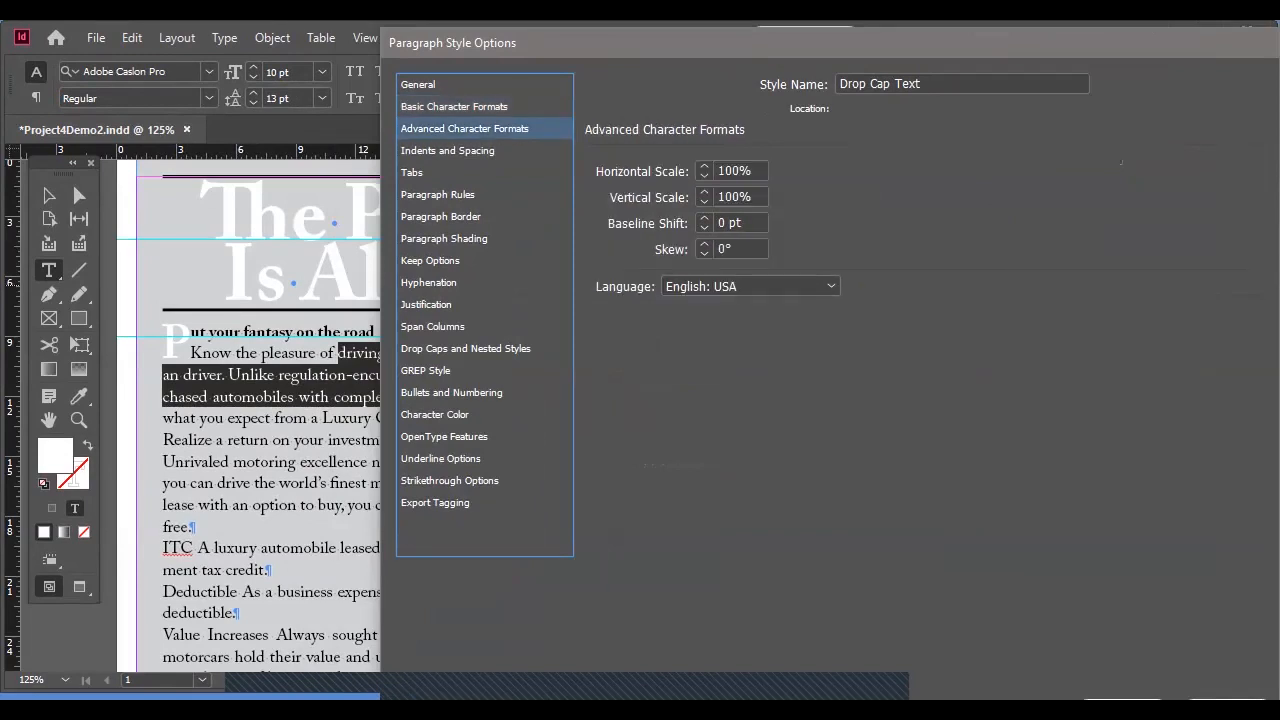
pyautogui.press('Down')
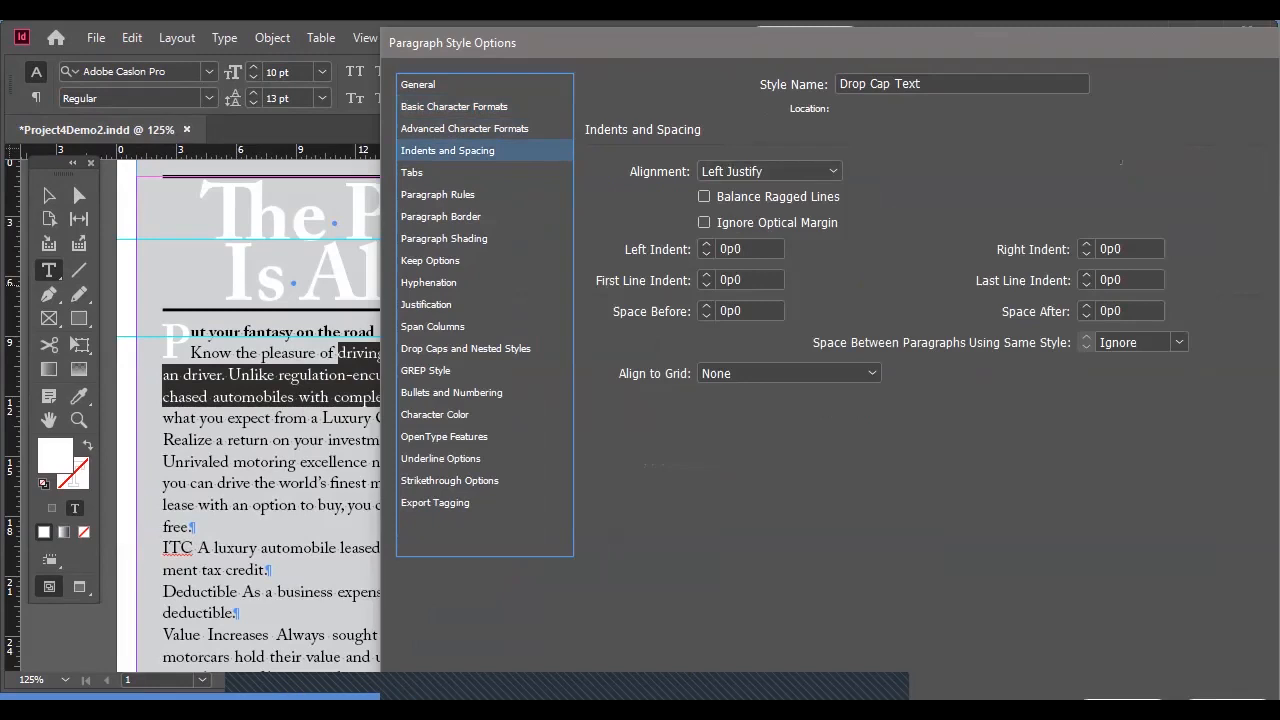
pyautogui.press('Tab')
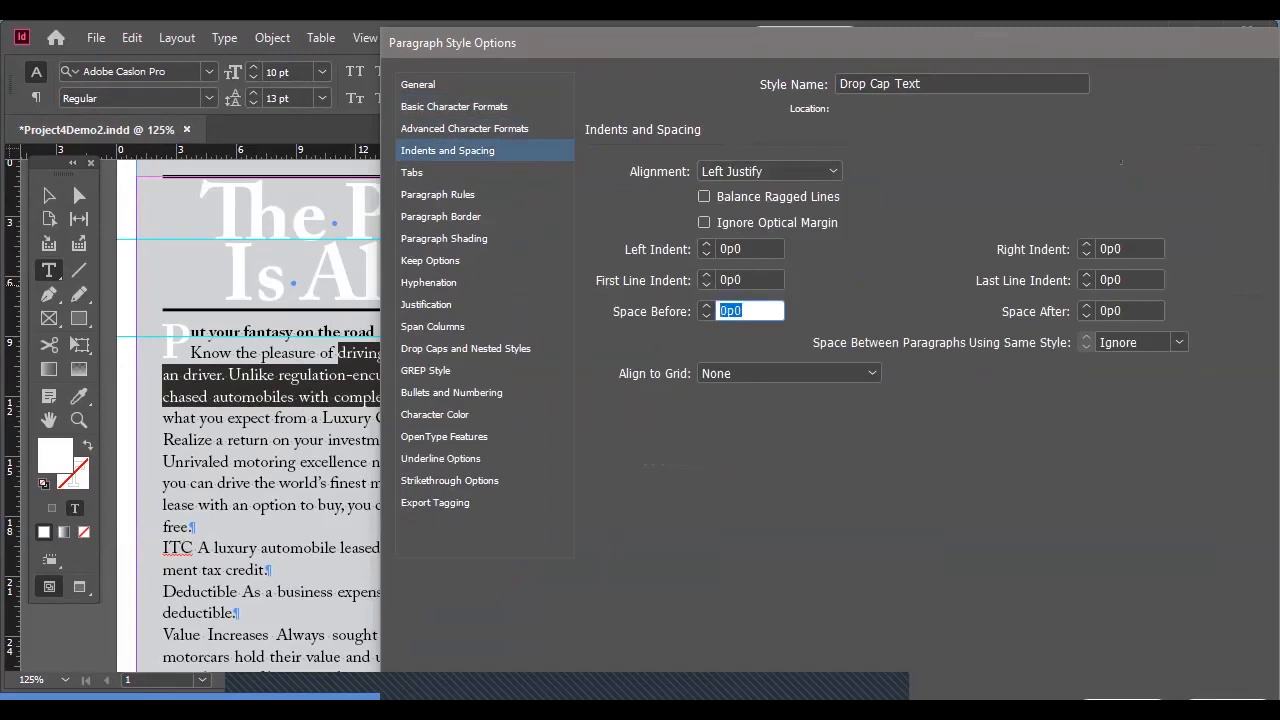
pyautogui.press('Tab')
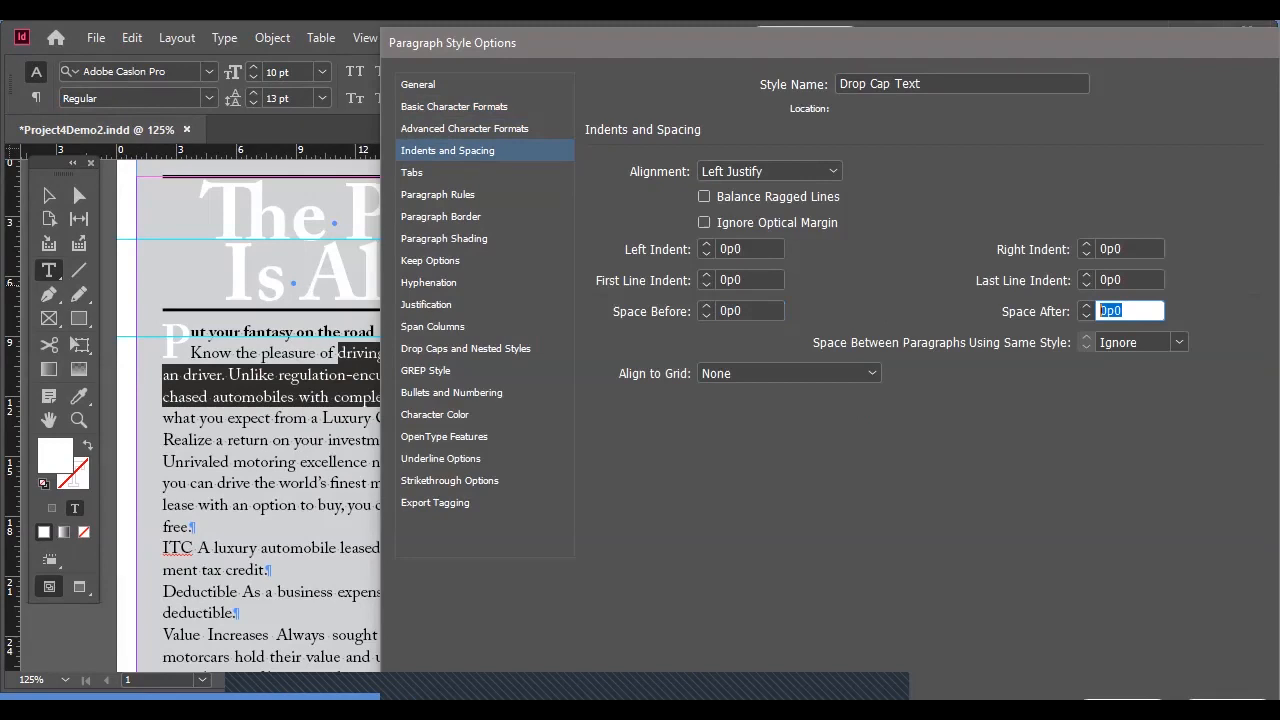
pyautogui.press('Tab')
pyautogui.hotkey('shift', 'Tab')
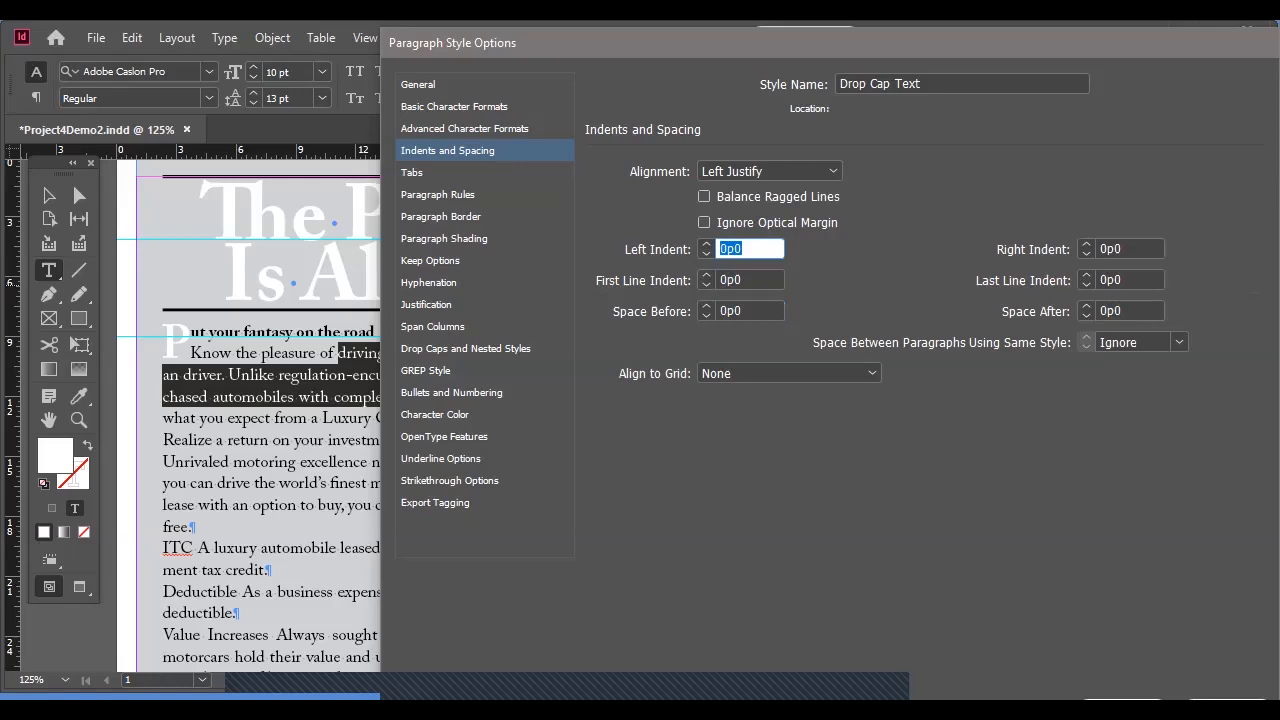
pyautogui.moveTo(598, 51); pyautogui.dragTo(649, 47)
# Start a new character style named "R.O. Callout" for the Drop Cap Text style's nested style entry.
pyautogui.click(731, 341)
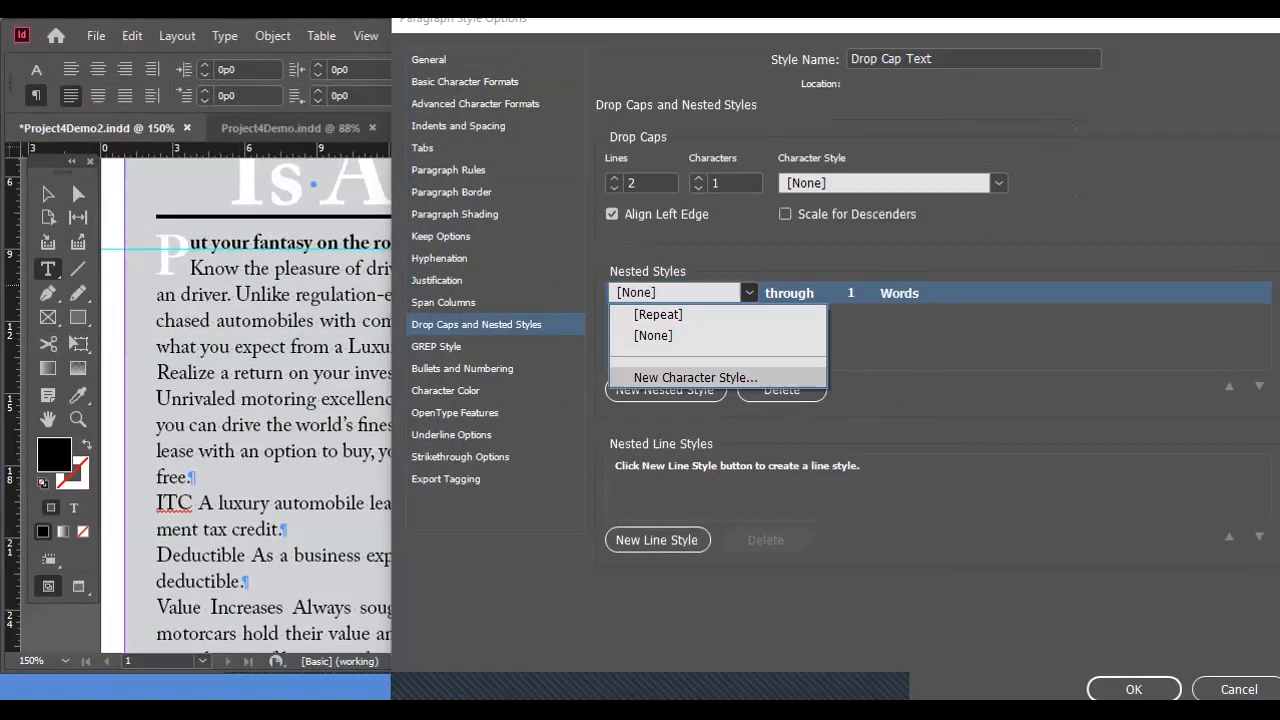
pyautogui.click(695, 377)
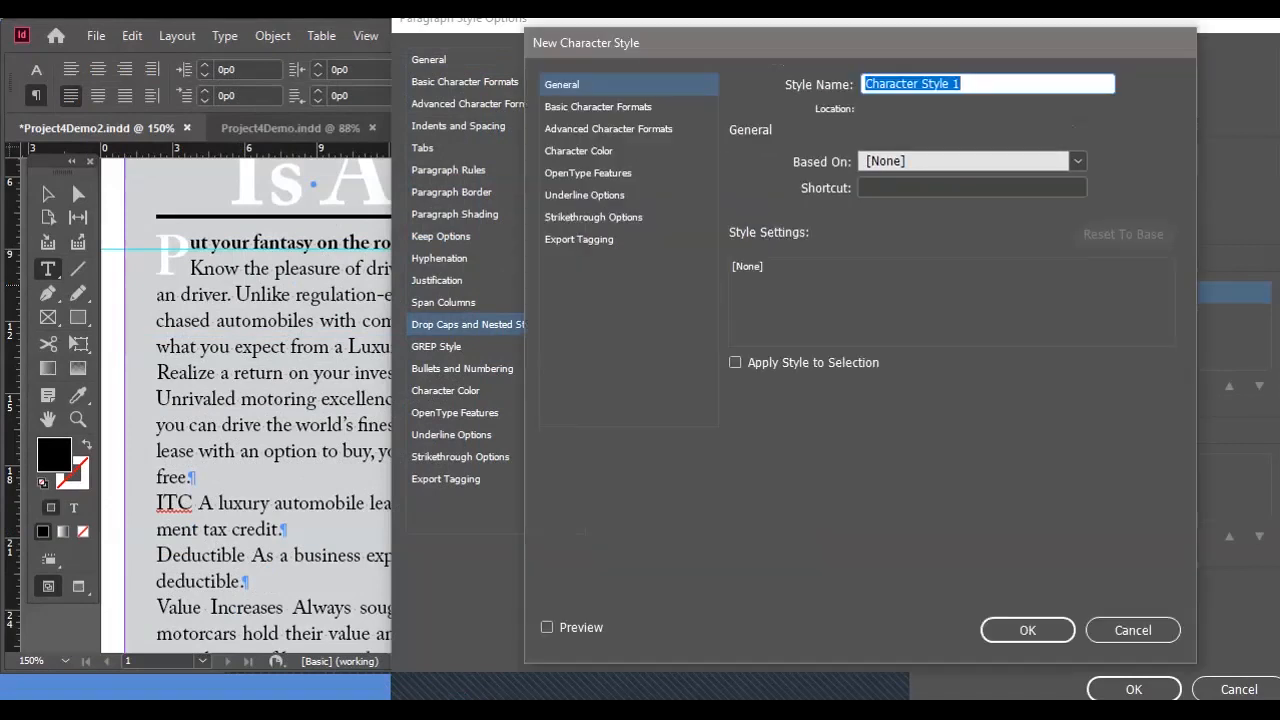
pyautogui.write('R.O.')
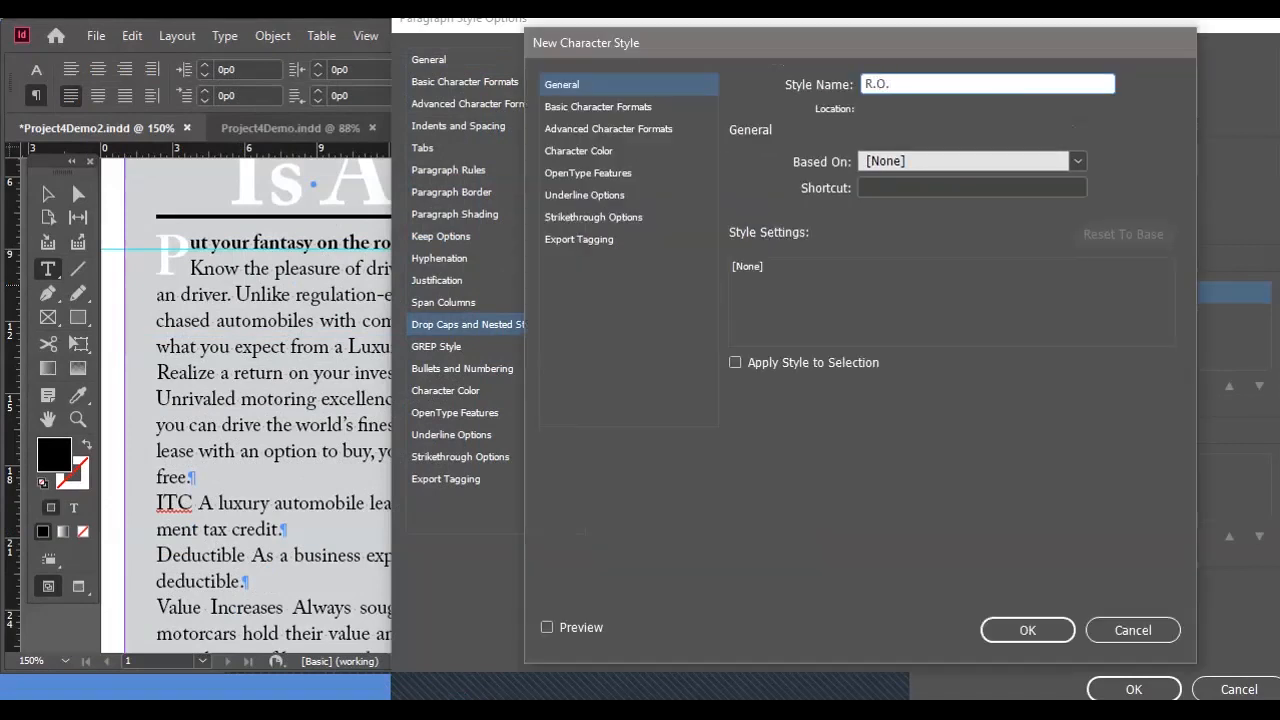
pyautogui.write(' Drop Cap')
pyautogui.press('BackSpace')
pyautogui.press('BackSpace')
pyautogui.press('BackSpace')
pyautogui.press('BackSpace')
pyautogui.press('BackSpace')
pyautogui.press('BackSpace')
pyautogui.press('BackSpace')
pyautogui.press('BackSpace')
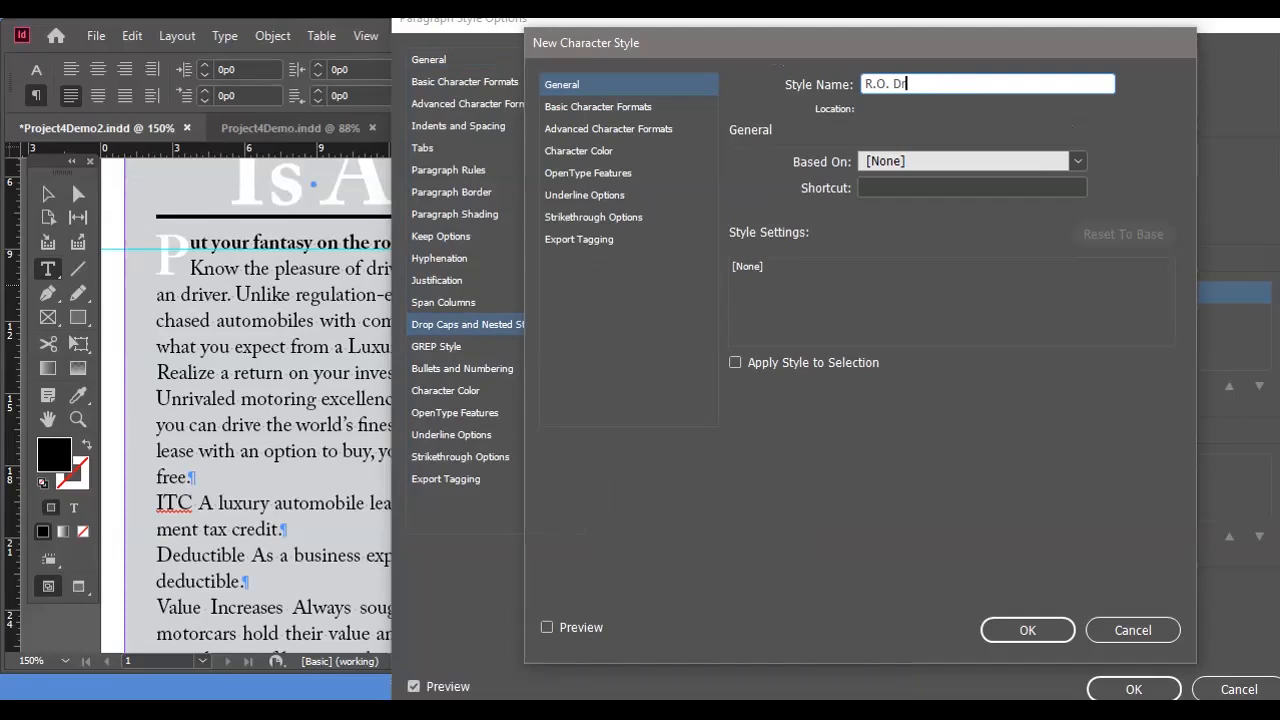
pyautogui.write('Callout')
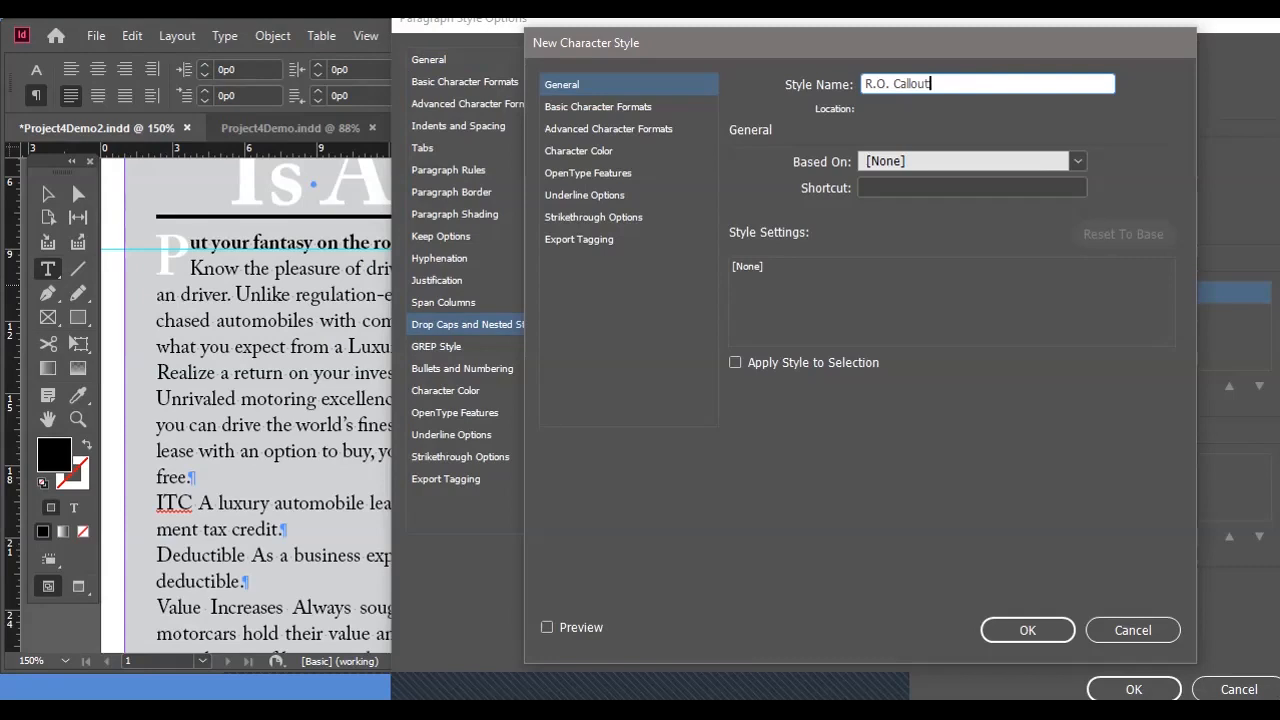
# Set the R.O. Callout style's character color to [Paper] and its font family to Adobe Caslon Pro.
pyautogui.click(579, 151)
pyautogui.click(903, 216)
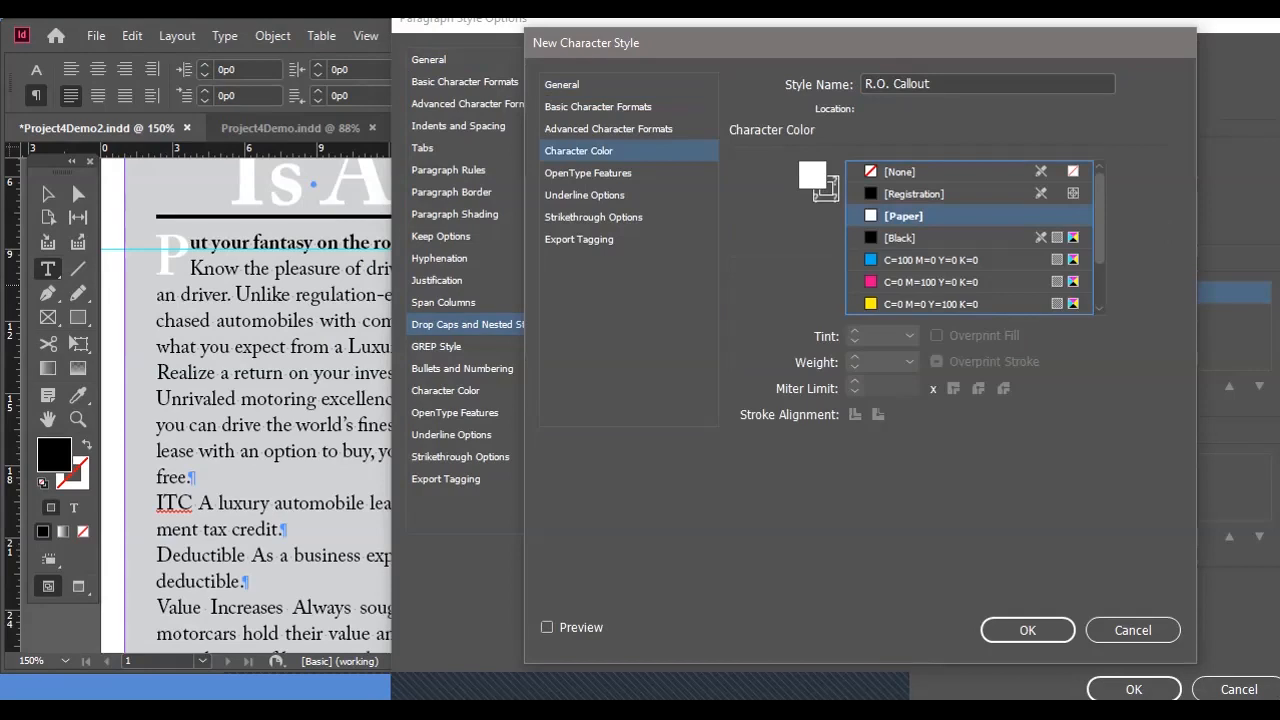
pyautogui.click(598, 107)
pyautogui.click(907, 172)
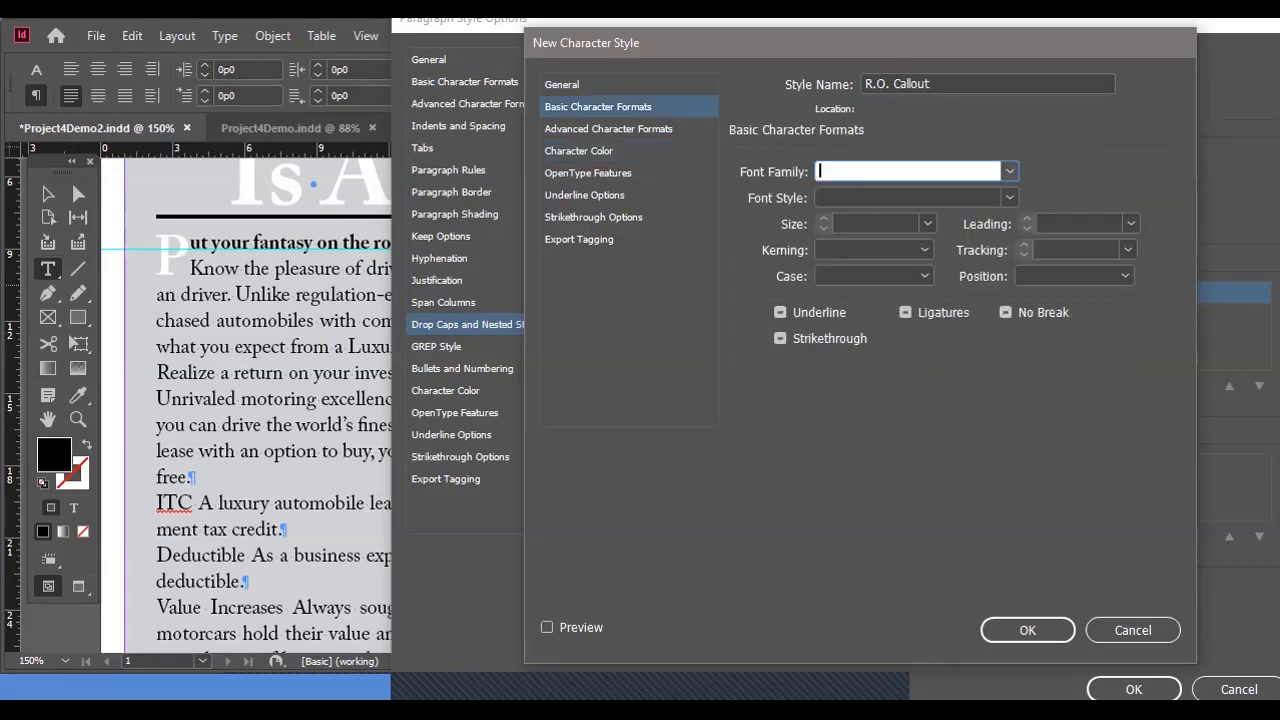
pyautogui.write('Adobe Caslon Pro')
pyautogui.click(1010, 198)
pyautogui.press('BackSpace')
pyautogui.click(1010, 198)
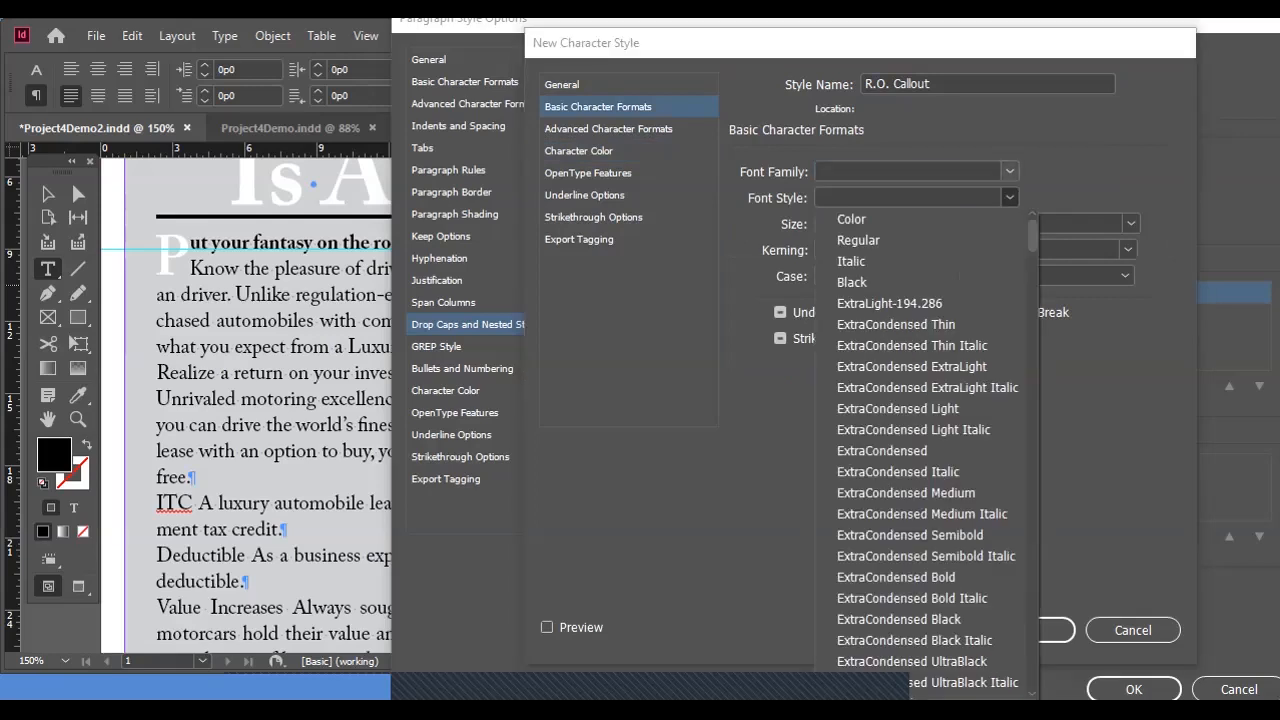
pyautogui.click(1010, 172)
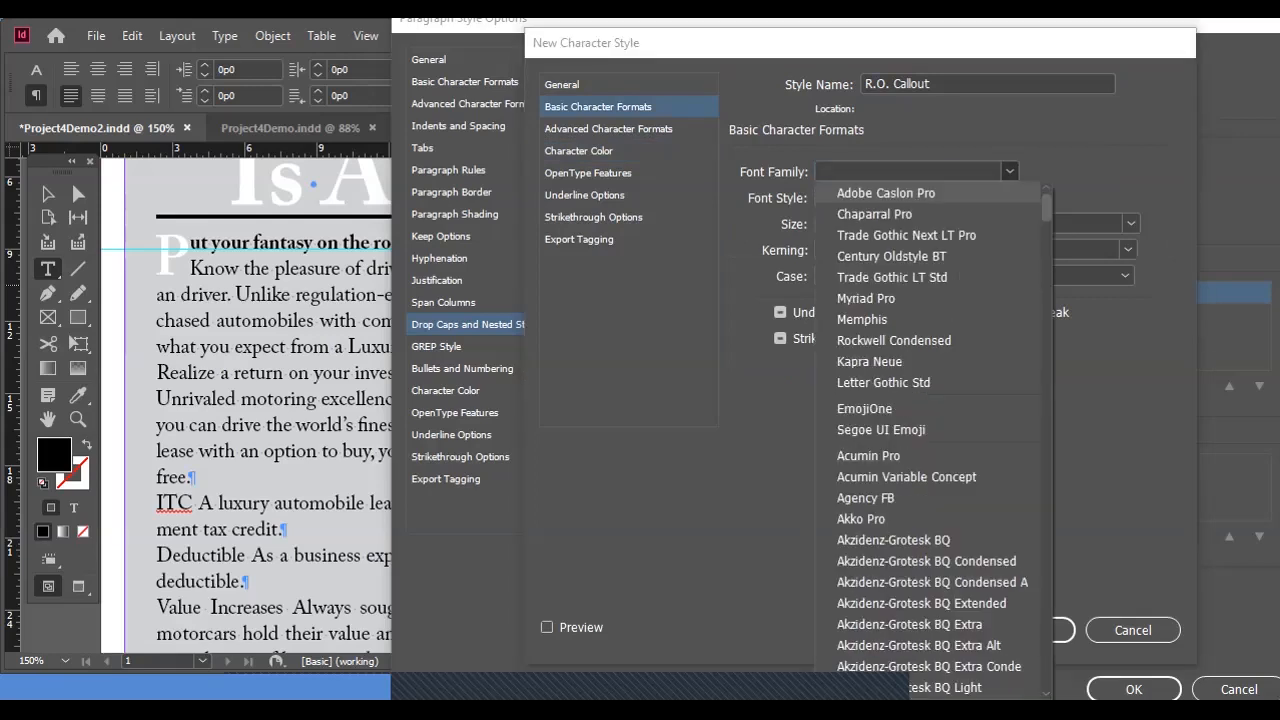
pyautogui.click(886, 193)
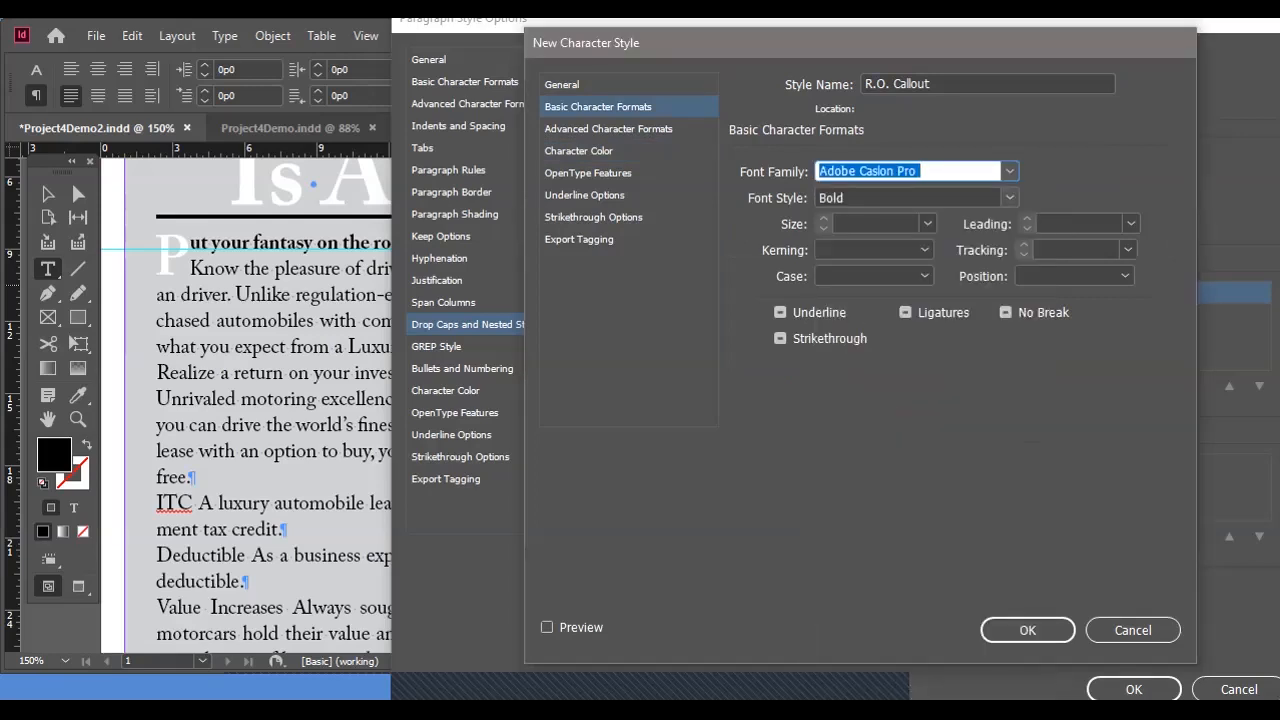
# Set the R.O. Callout font style to Semibold and save the character style into the nested style.
pyautogui.click(1010, 198)
pyautogui.click(849, 303)
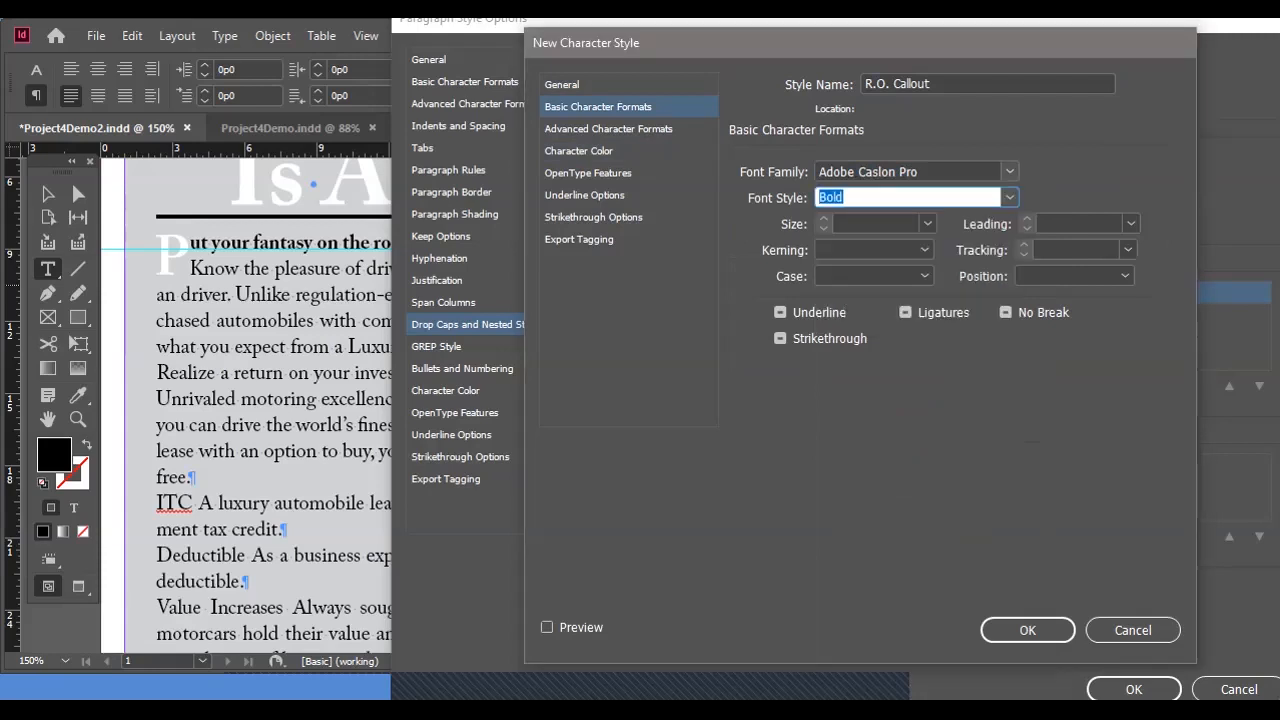
pyautogui.click(1010, 198)
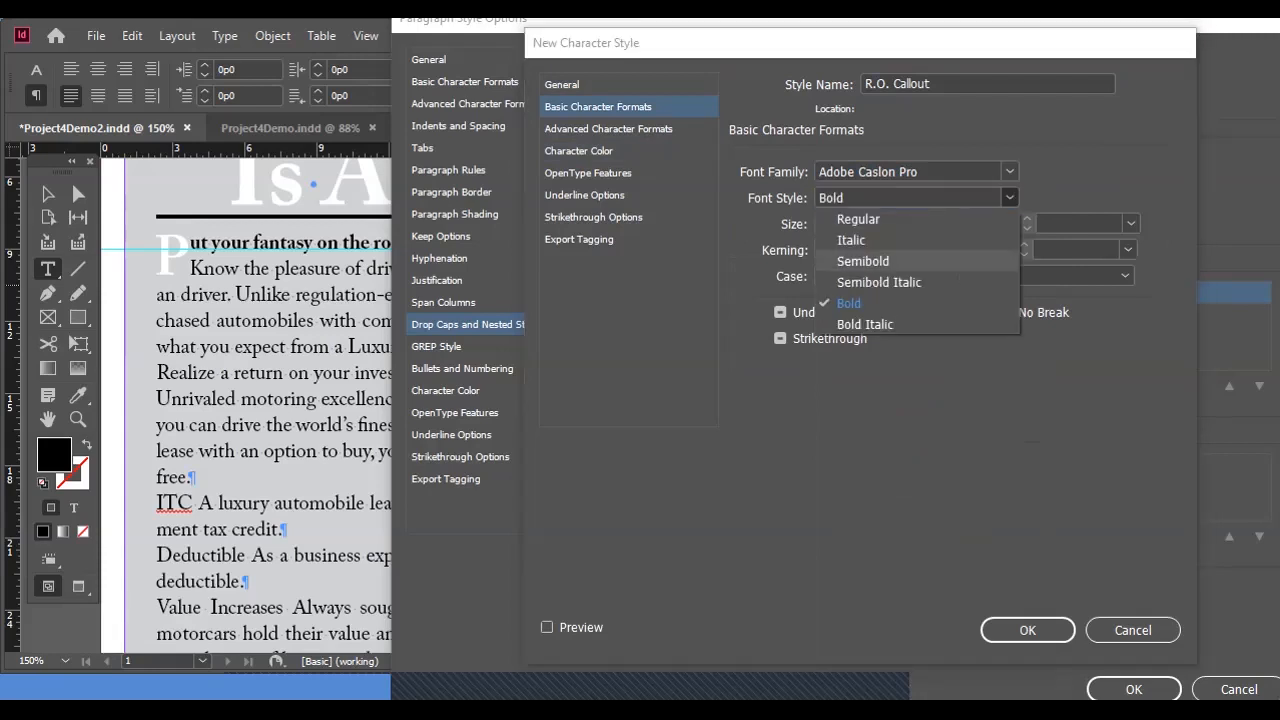
pyautogui.click(862, 261)
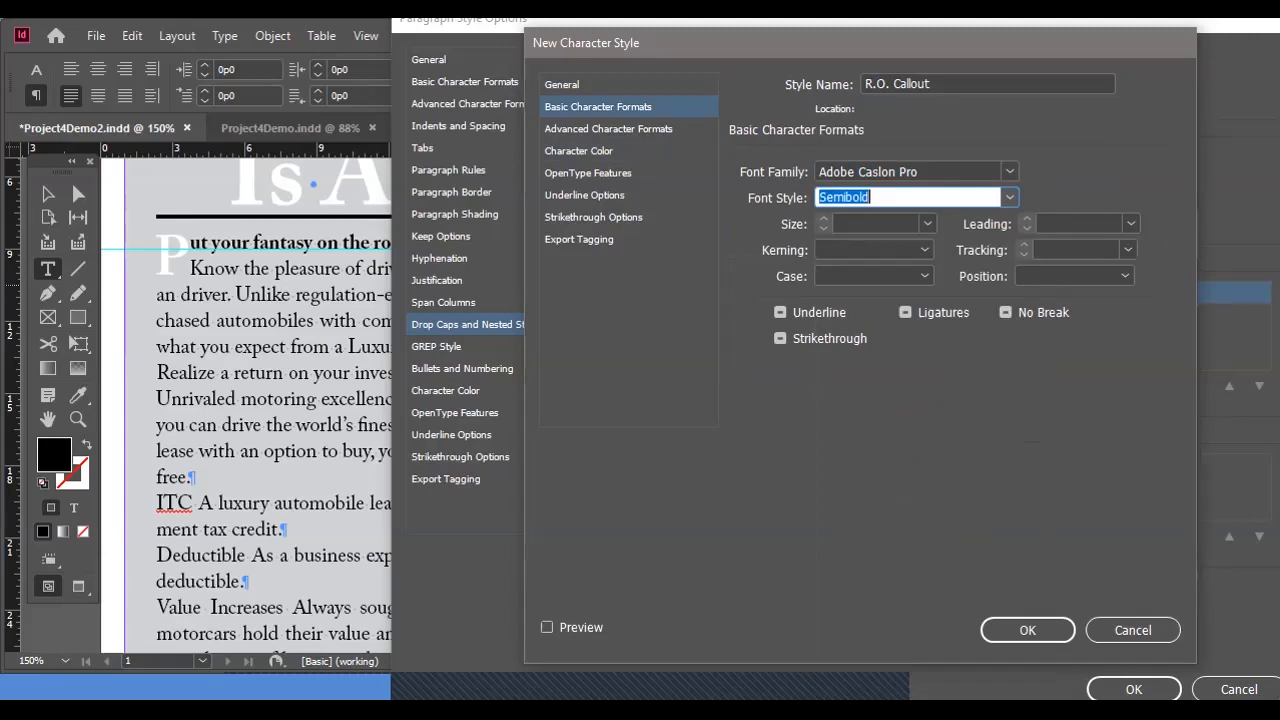
pyautogui.click(1027, 630)
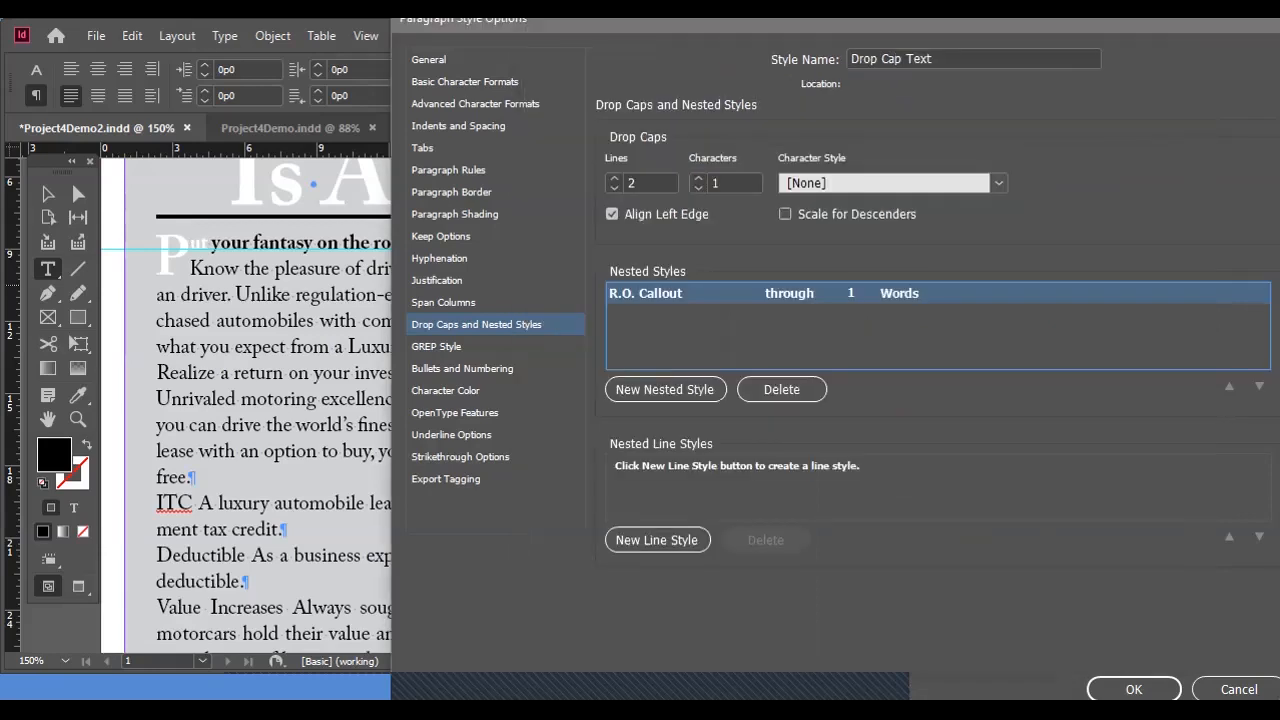
# Keep the drop cap's character style at [None] and apply the R.O. Callout nested style through 1 Characters.
pyautogui.click(998, 183)
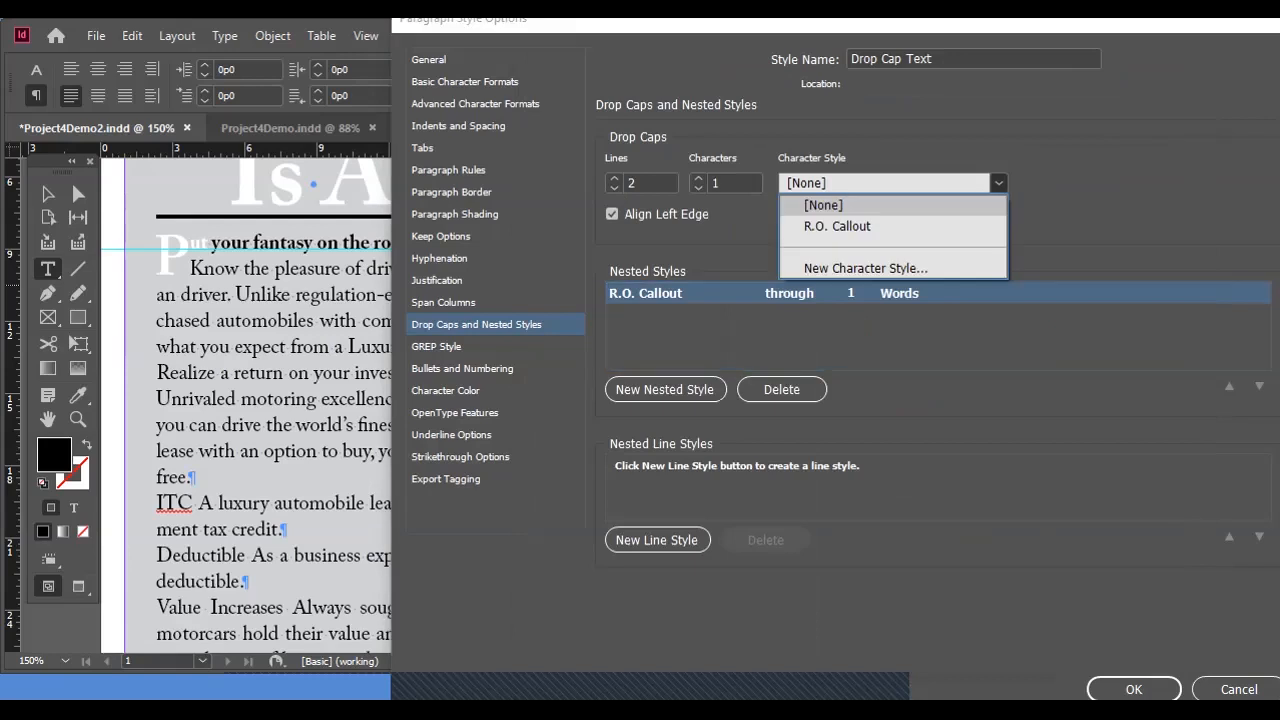
pyautogui.click(840, 205)
pyautogui.click(900, 293)
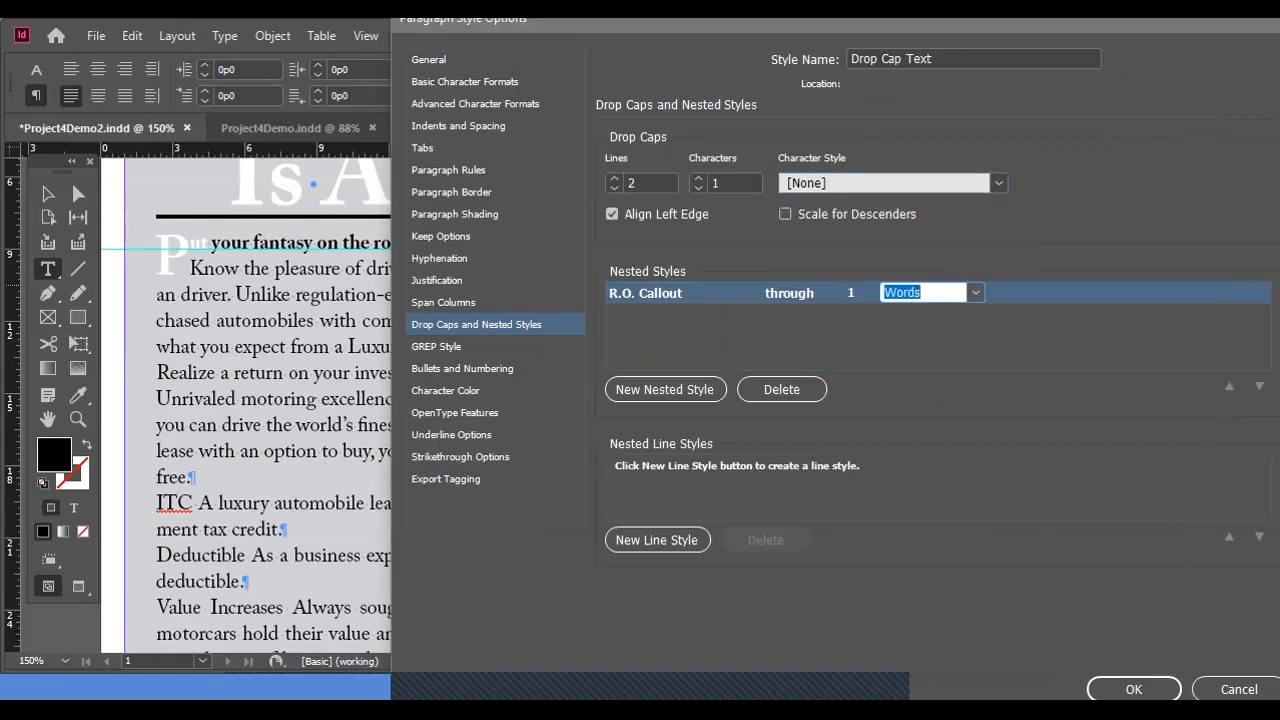
pyautogui.click(976, 293)
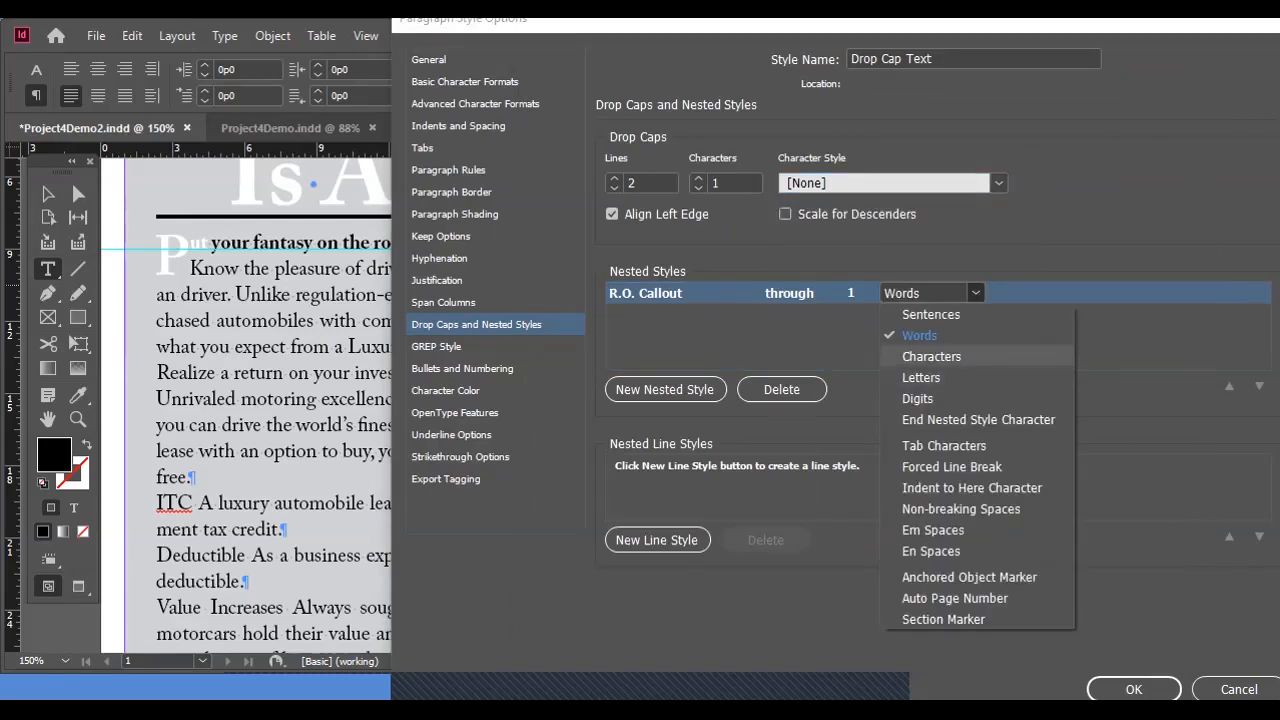
pyautogui.click(931, 356)
# Add a second nested style to the Drop Cap Text style that runs through 1 Forced Line Break.
pyautogui.click(664, 389)
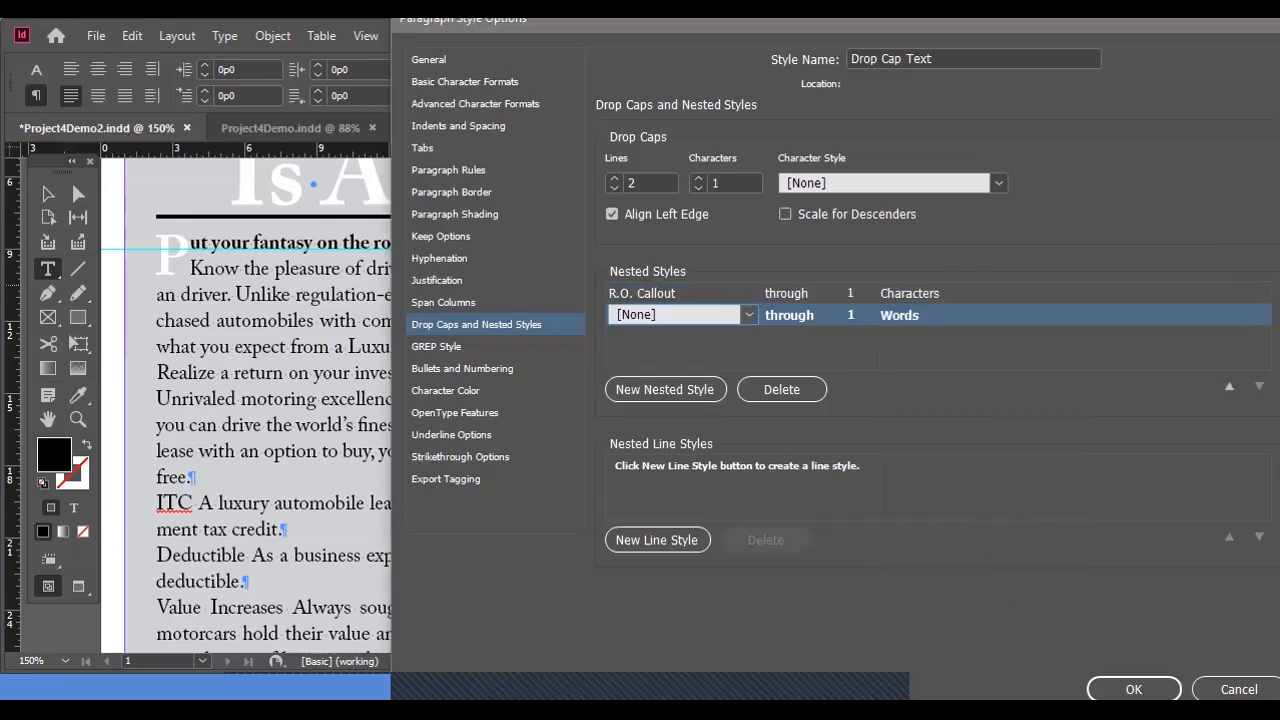
pyautogui.click(900, 315)
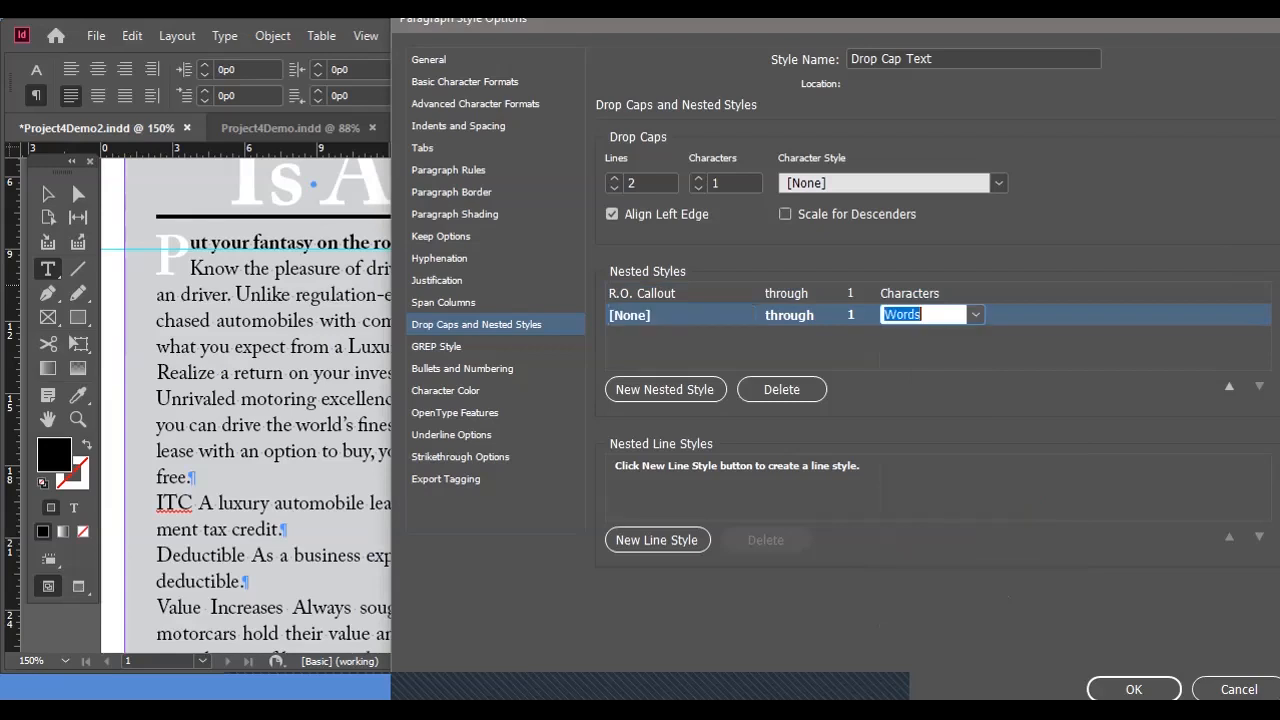
pyautogui.click(976, 315)
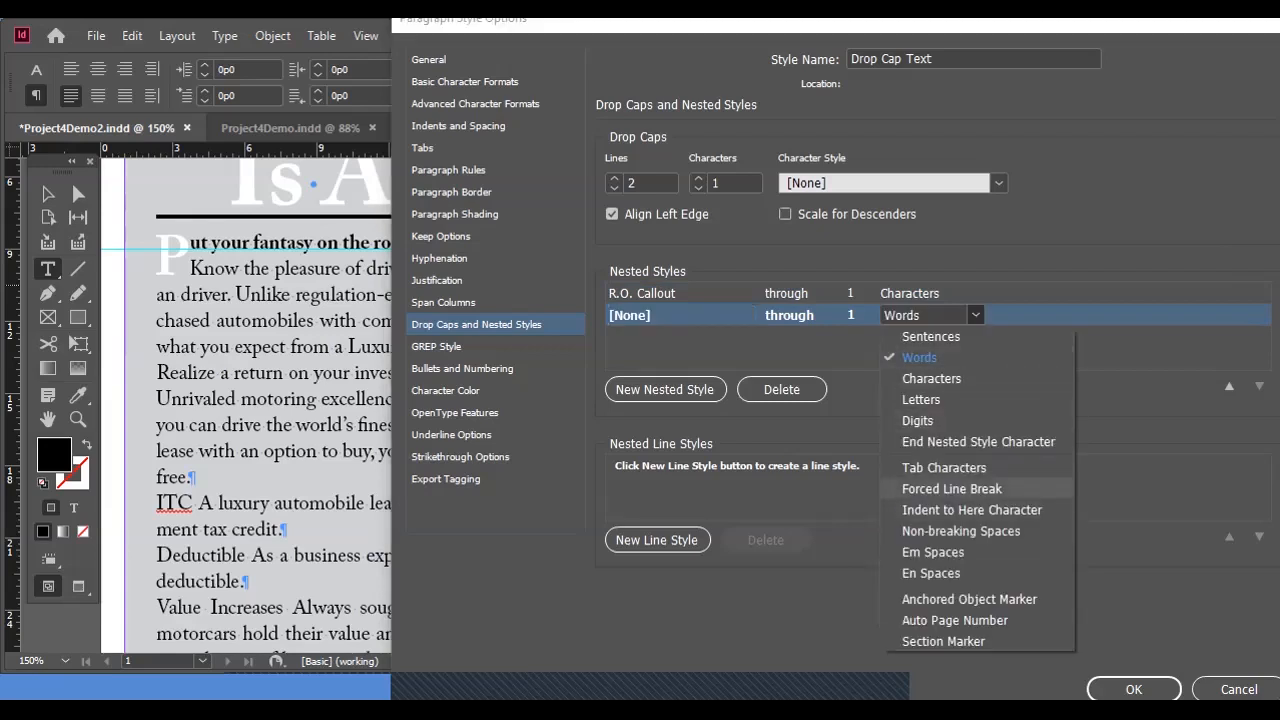
pyautogui.click(952, 488)
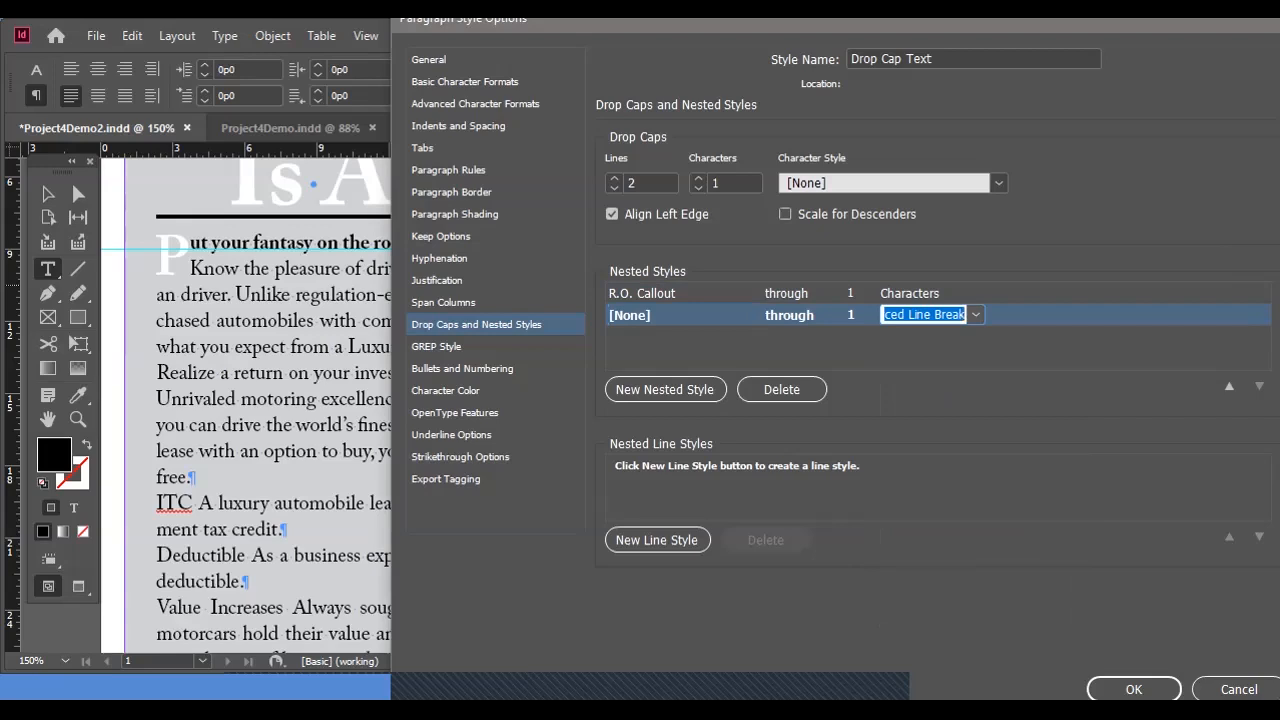
# Start a new character style named "ADobe Caslon Bold" for the second nested style entry.
pyautogui.click(650, 315)
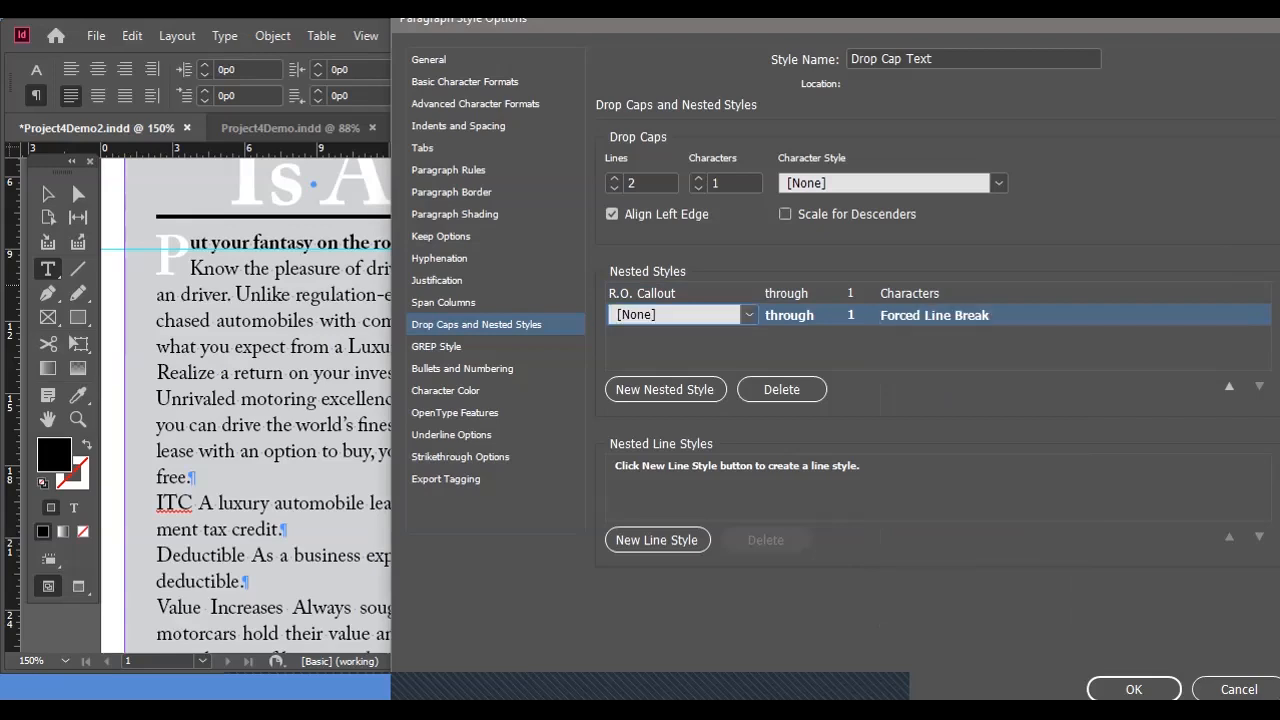
pyautogui.click(749, 315)
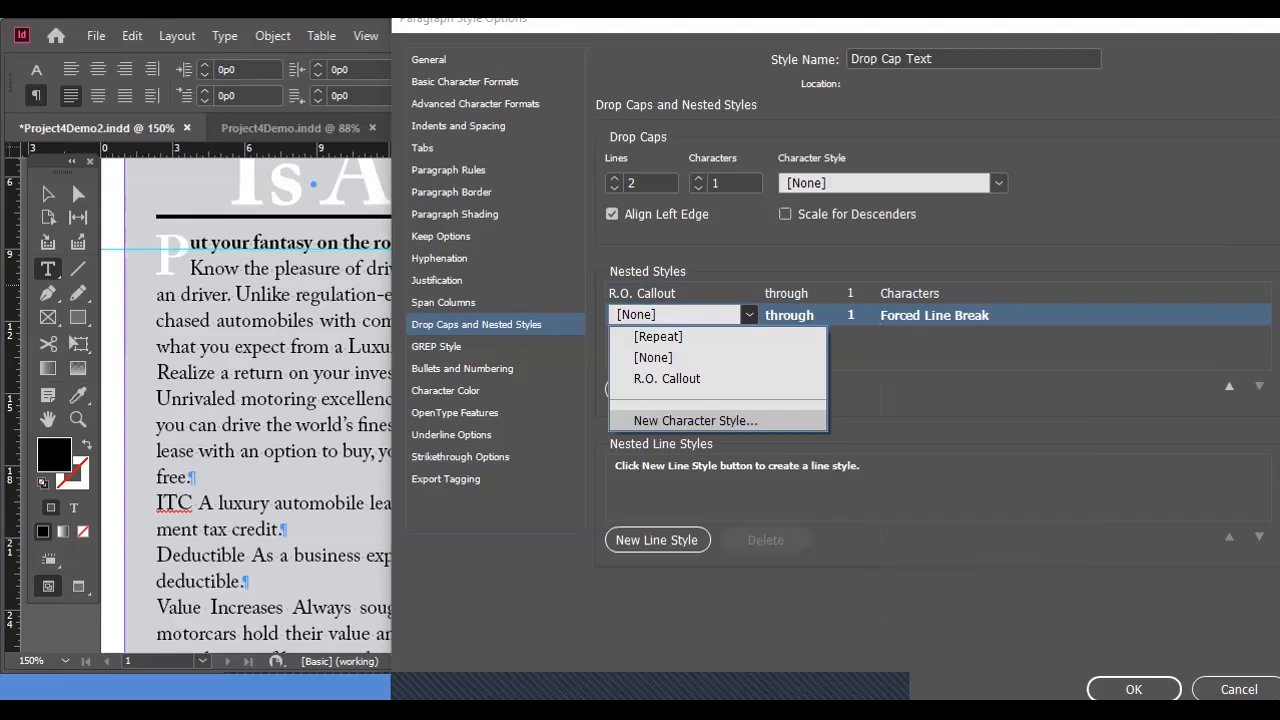
pyautogui.press('Return')
pyautogui.write('ADobe ')
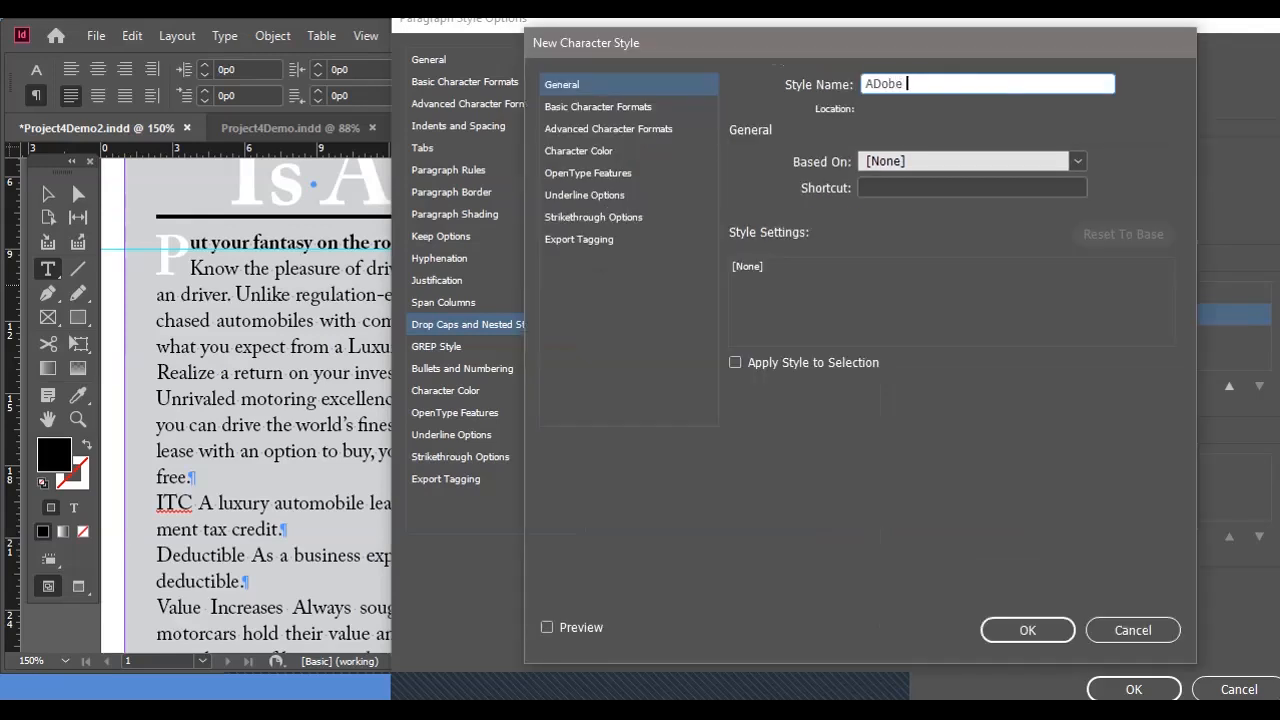
pyautogui.write('Caslon Bold')
# Set the new character style's font to Adobe Caslon Pro Bold, then save it and the Drop Cap Text paragraph style.
pyautogui.click(598, 107)
pyautogui.click(1010, 171)
pyautogui.write('Ad')
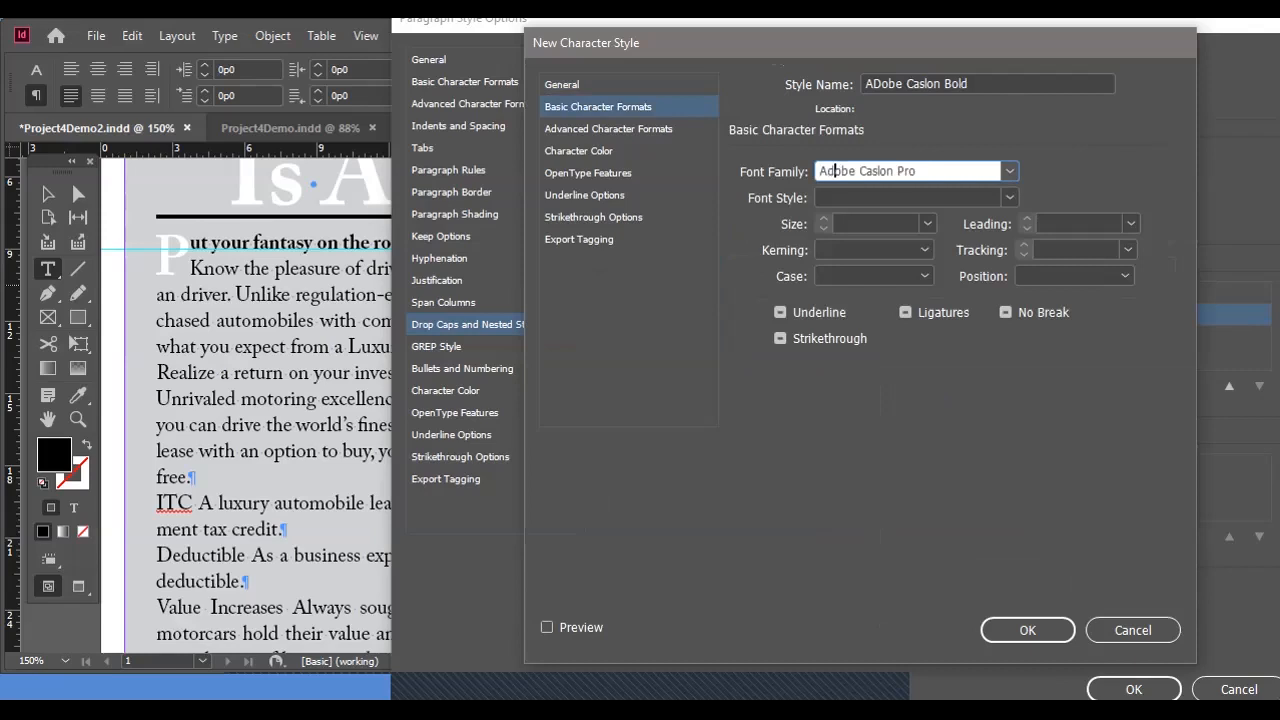
pyautogui.press('Tab')
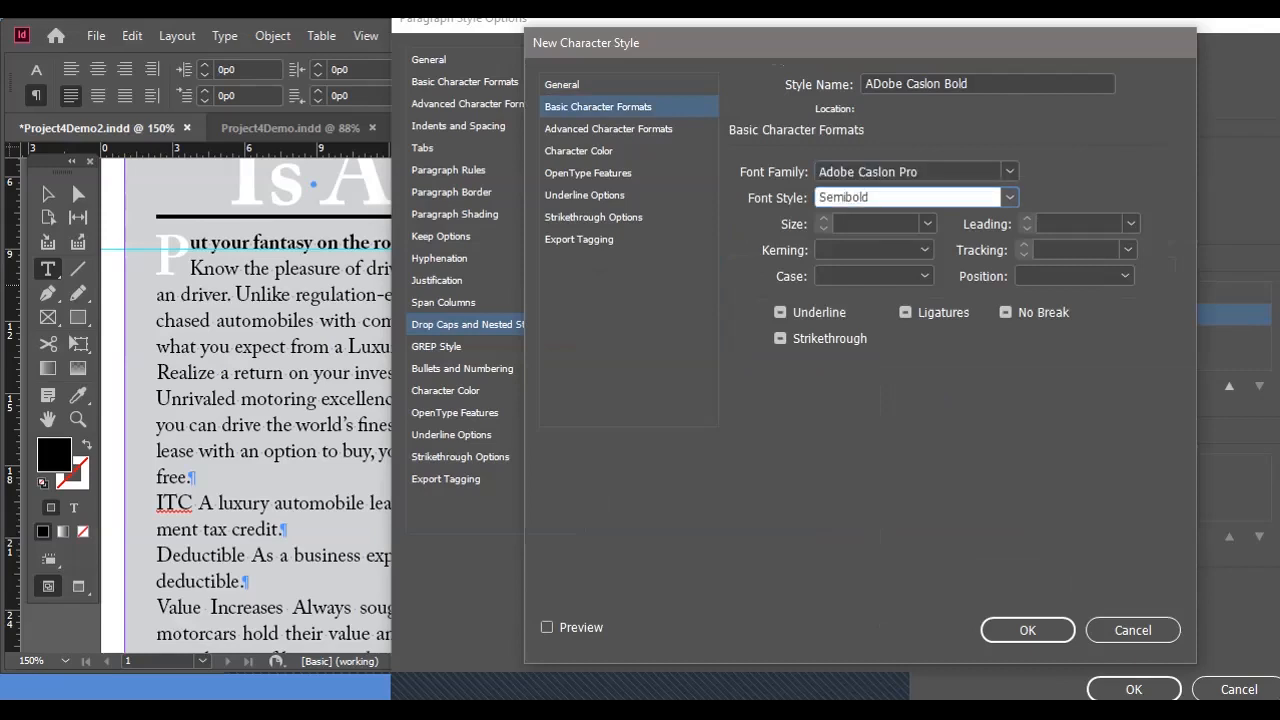
pyautogui.write('B')
pyautogui.click(1028, 630)
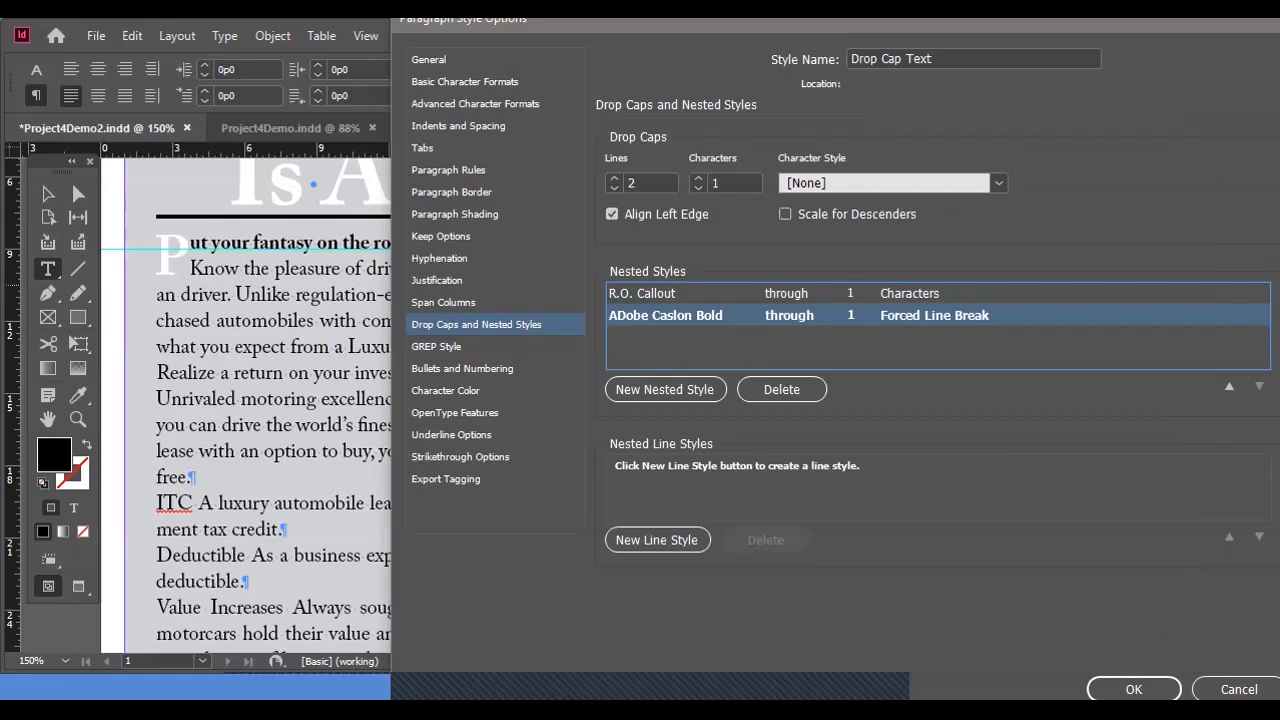
pyautogui.click(1133, 689)
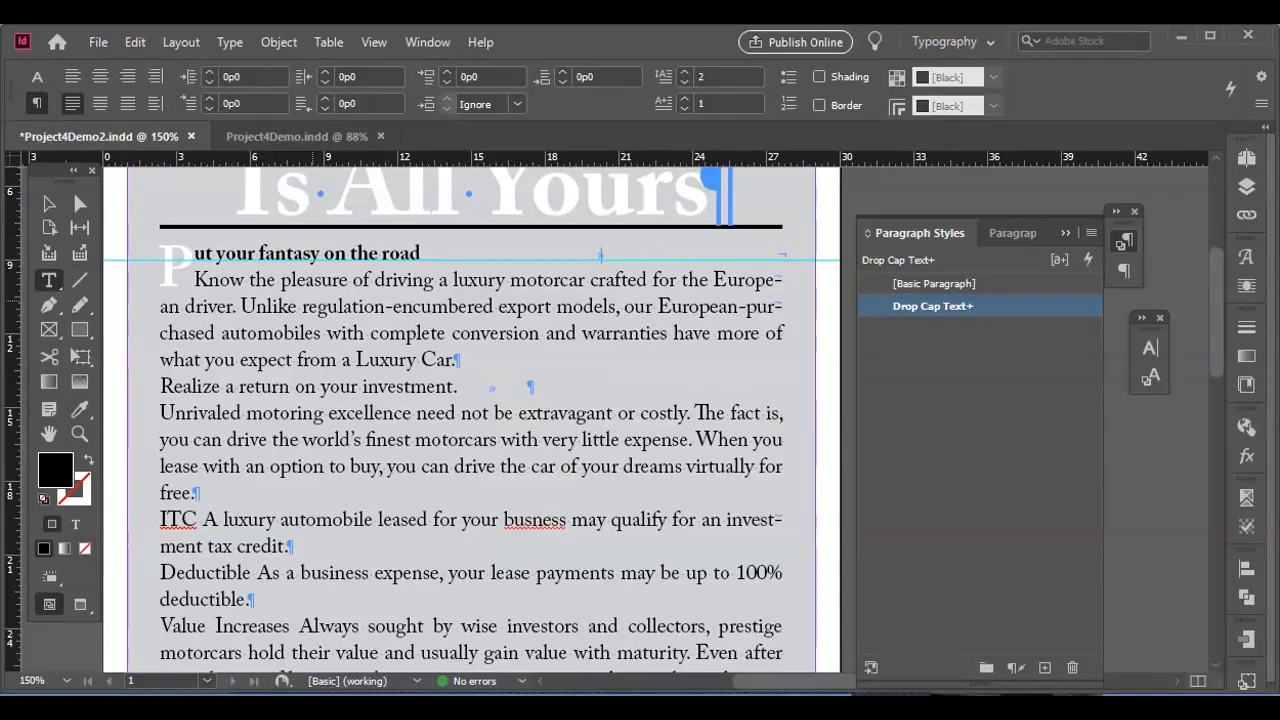
# Replace the paragraph break after "Realize a return on your investment." with a forced line break and apply the Drop Cap Text style.
pyautogui.click(338, 306)
pyautogui.click(532, 386)
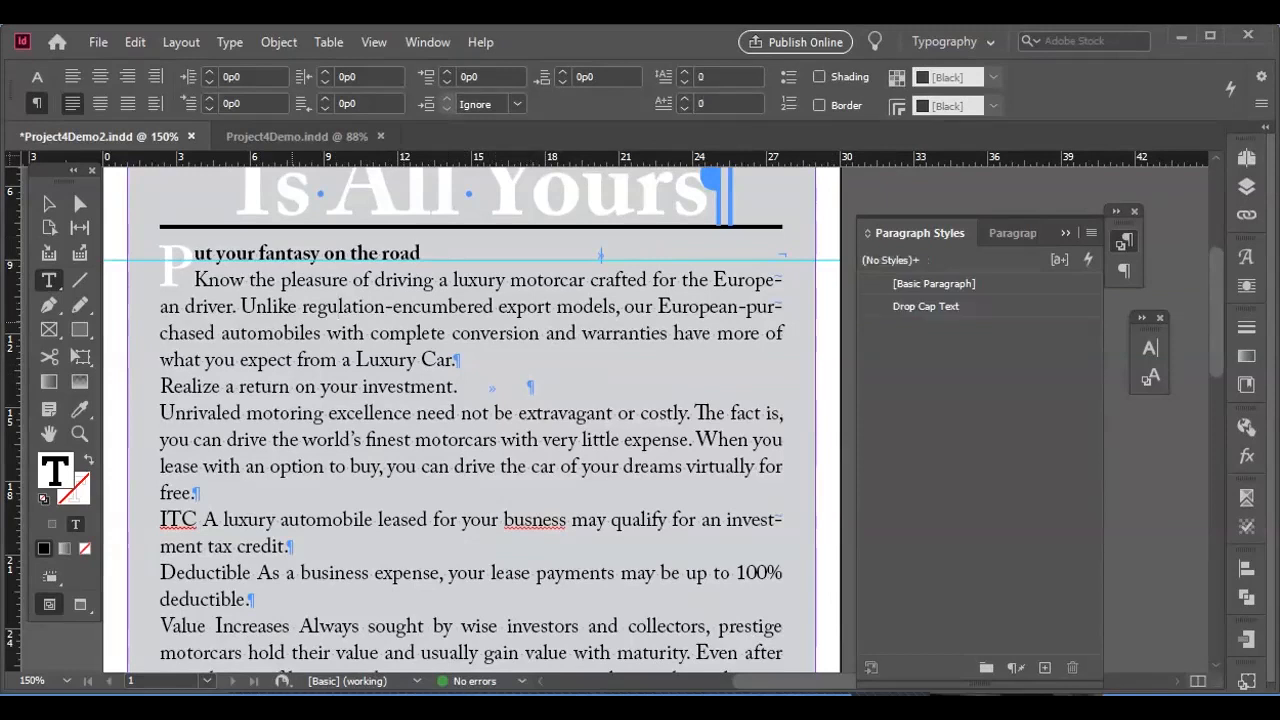
pyautogui.press('Delete')
pyautogui.press('BackSpace')
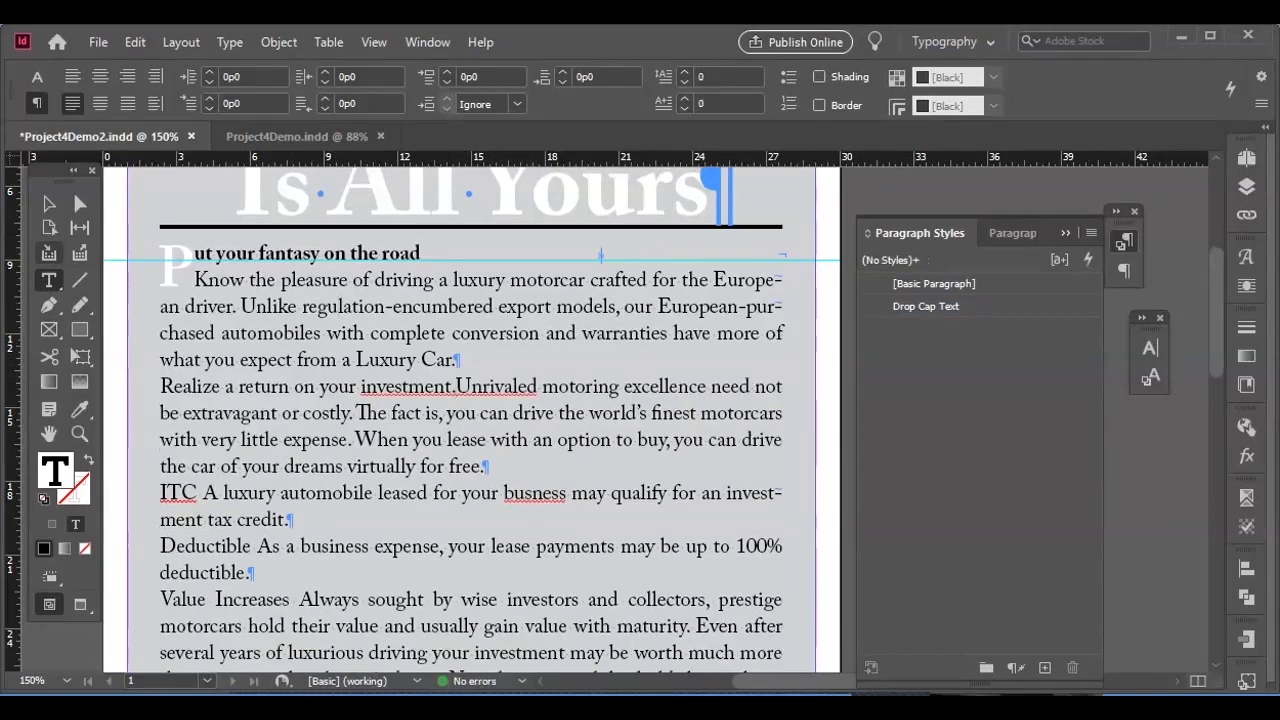
pyautogui.press('BackSpace')
pyautogui.write('.')
pyautogui.press('Return')
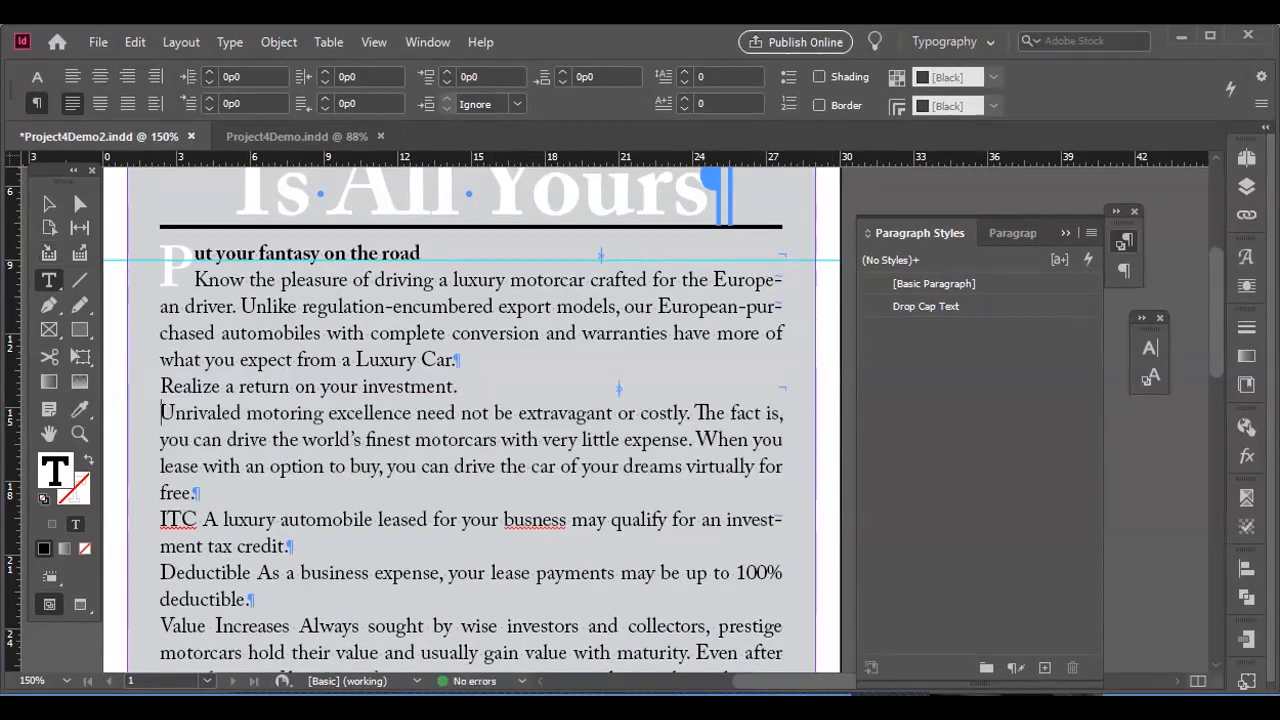
pyautogui.press('Left')
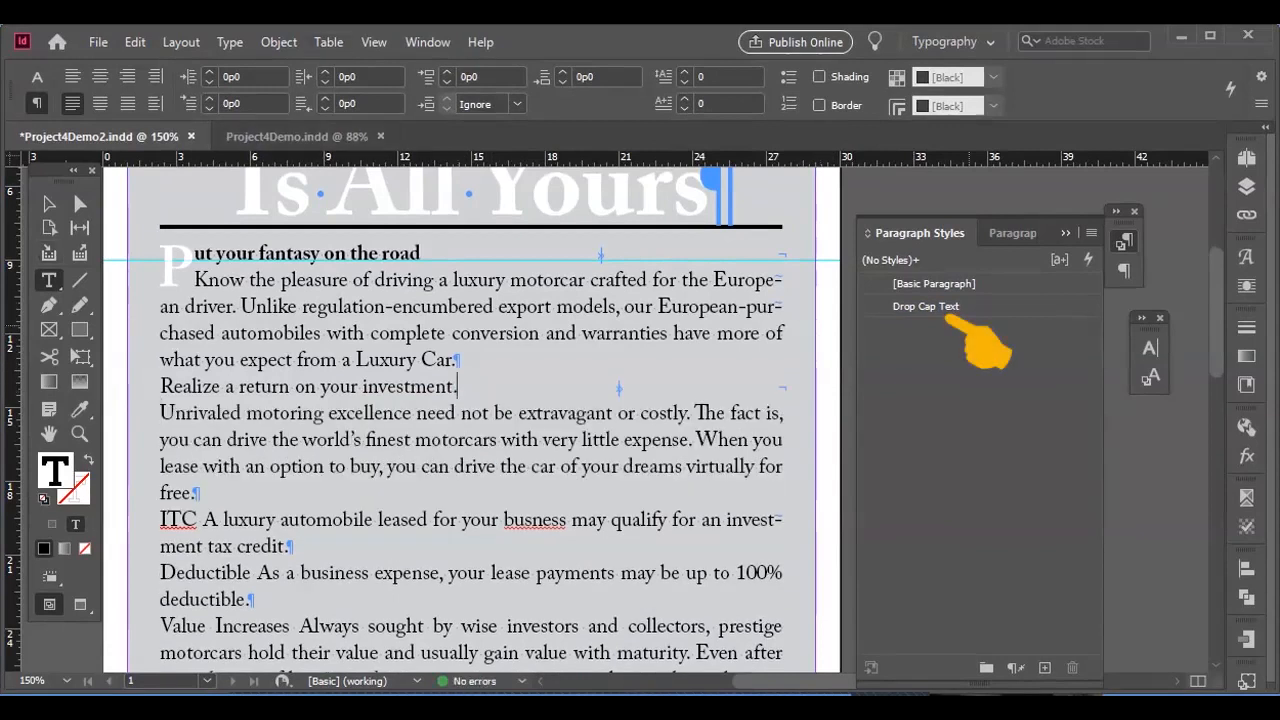
pyautogui.click(945, 312)
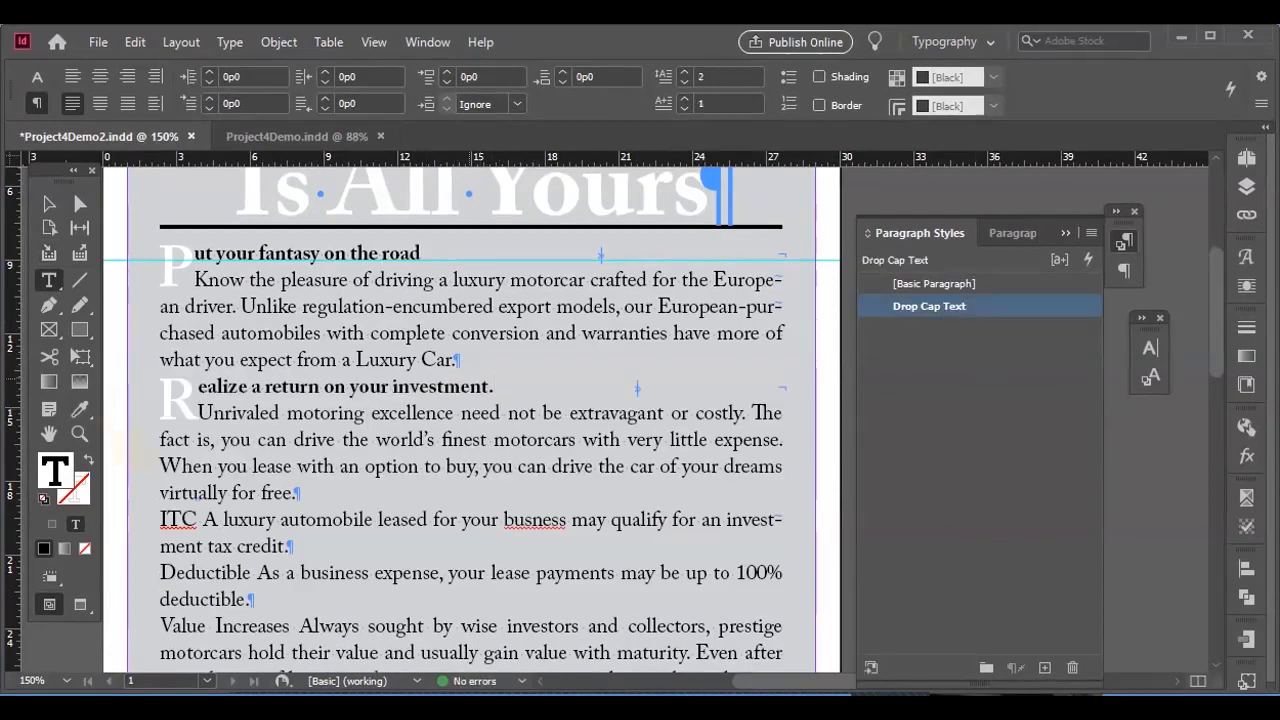
pyautogui.scroll(-3, 494, 280)
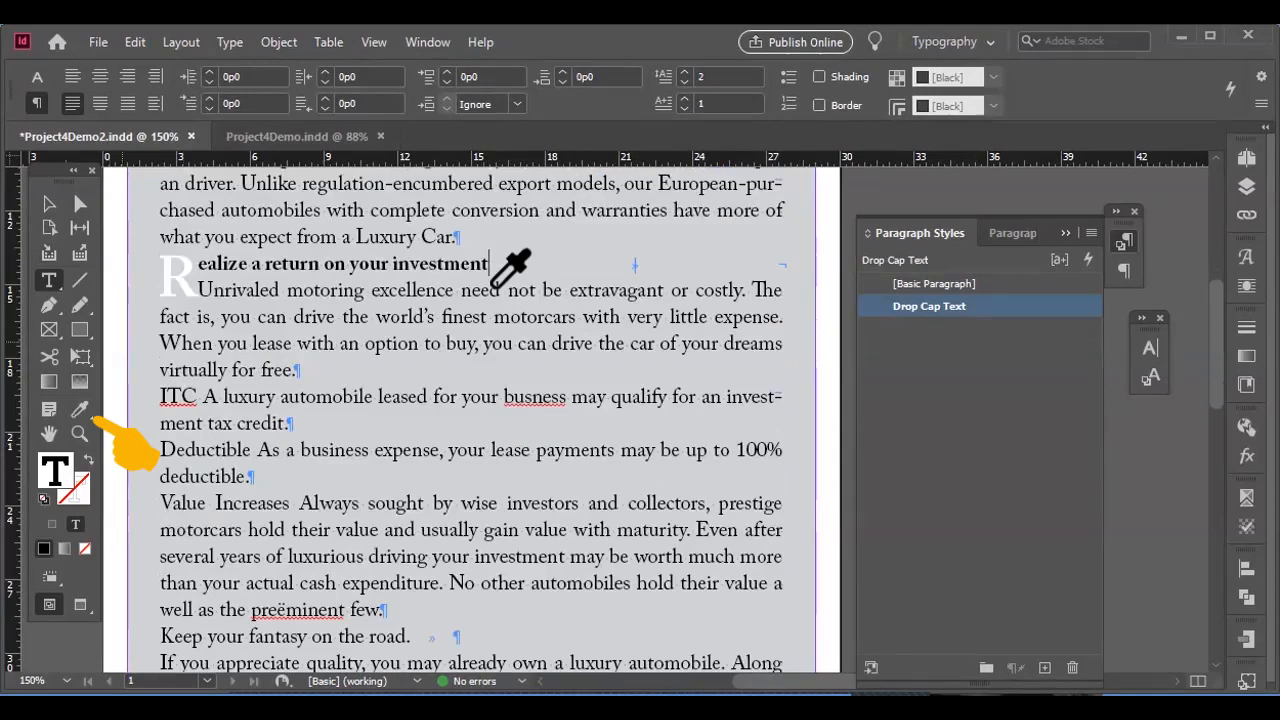
# Replace the tab and paragraph break after "Keep your fantasy on the road." with a forced line break.
pyautogui.click(80, 409)
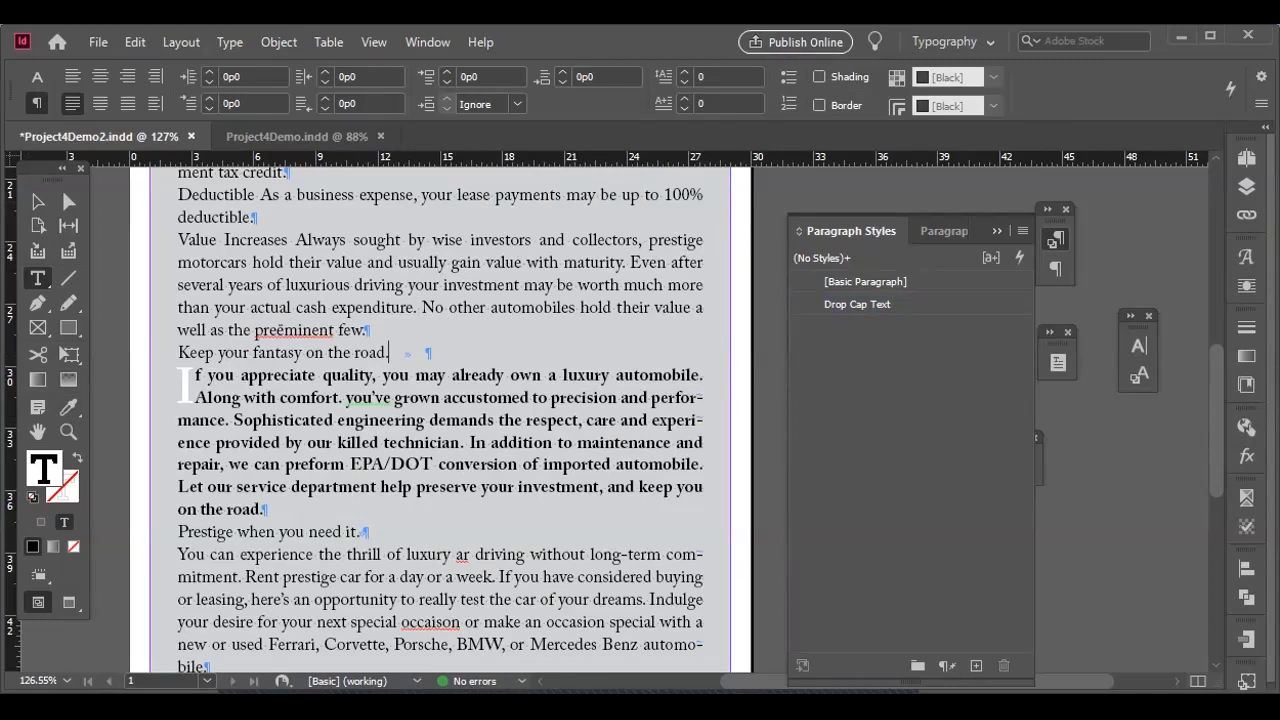
pyautogui.press('Return')
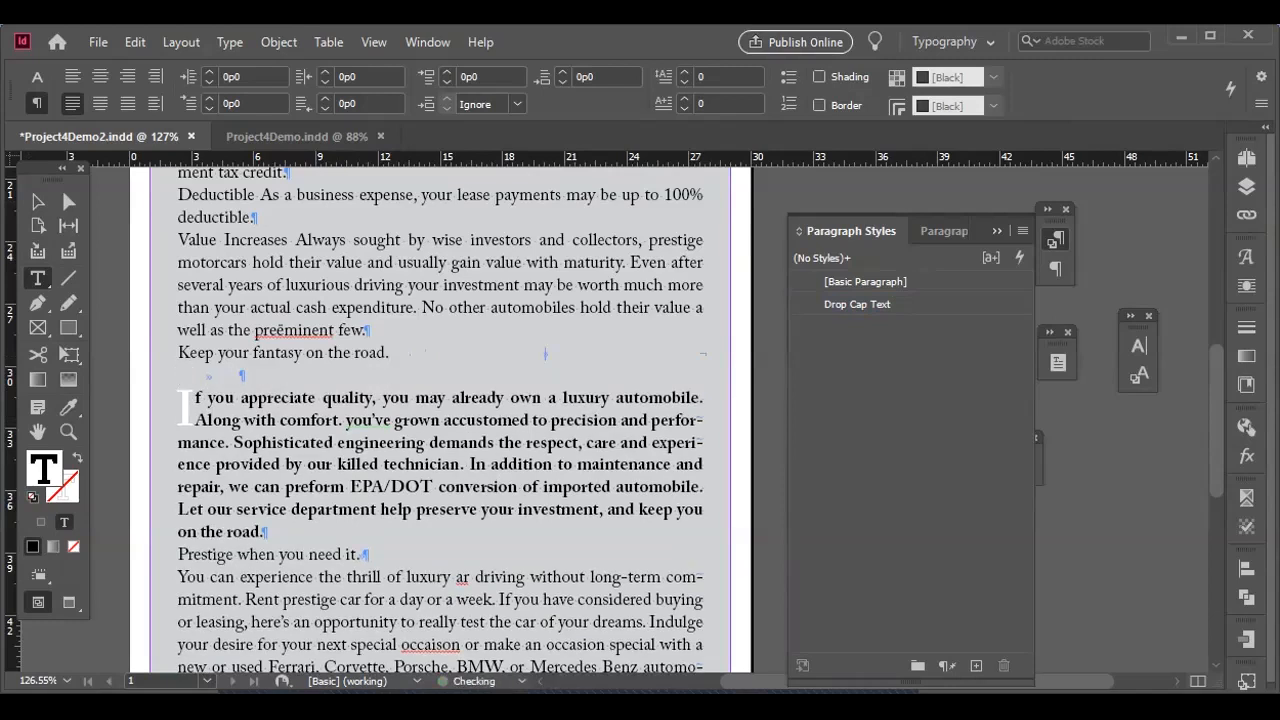
pyautogui.press('Delete')
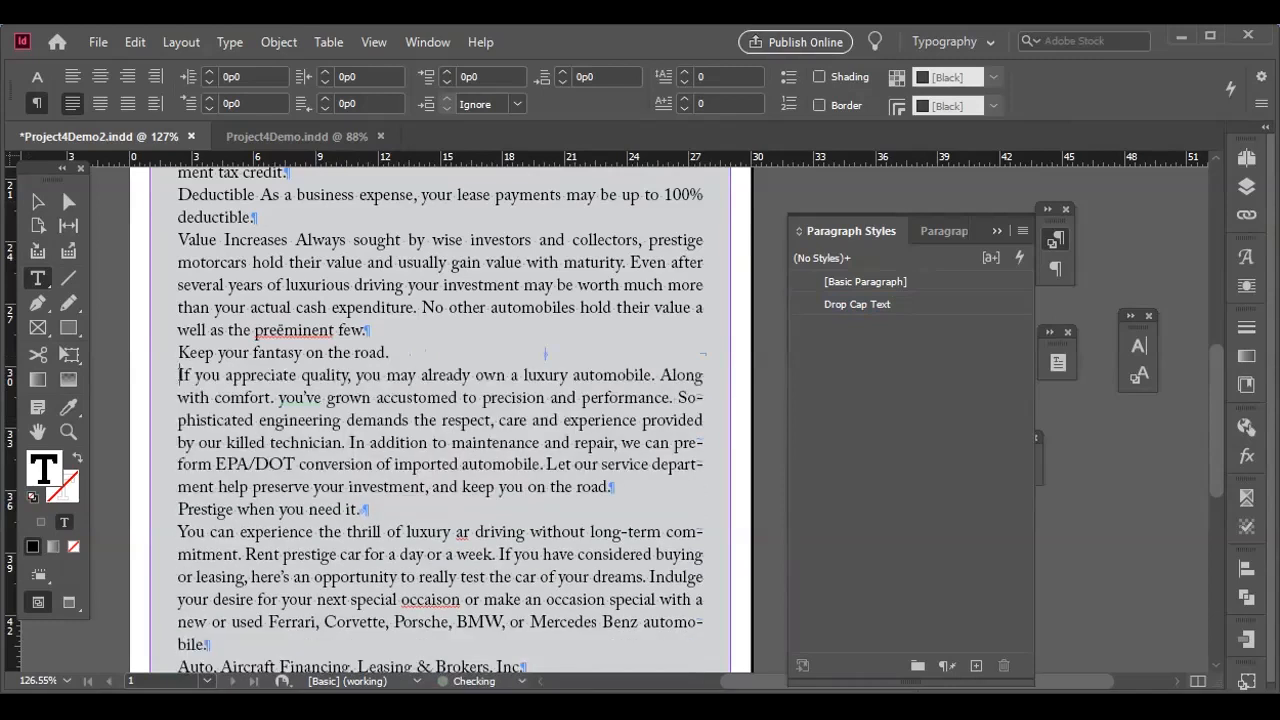
# Apply the Drop Cap Text paragraph style to the "Keep your fantasy on the road." paragraph, keeping its heading line left-aligned.
pyautogui.scroll(1, 440, 420)
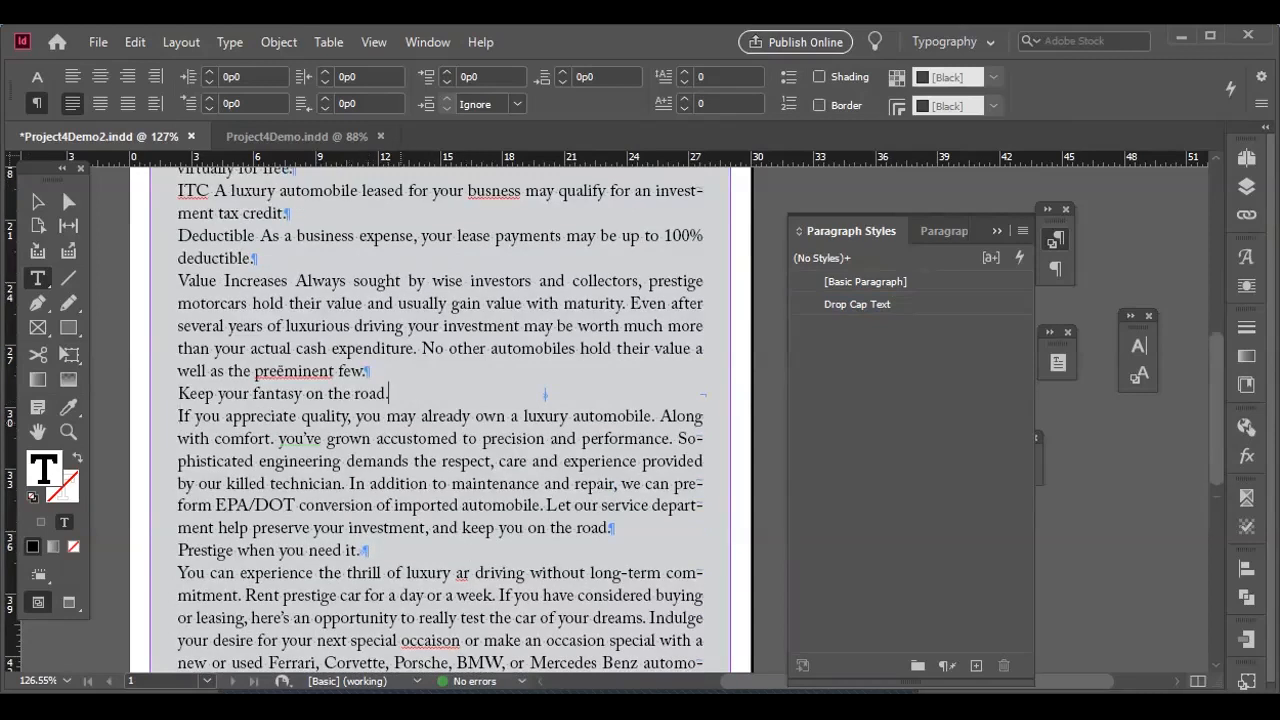
pyautogui.hotkey('ctrl', 'shift', 'f')
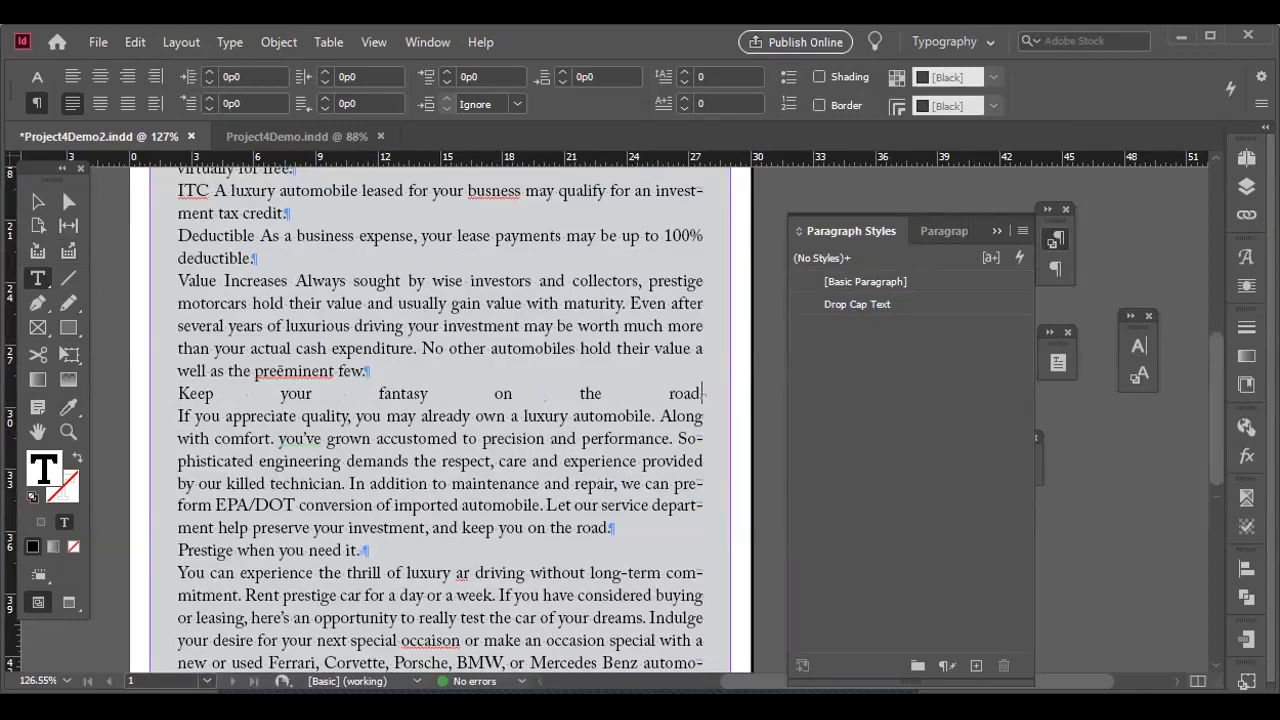
pyautogui.hotkey('ctrl', 'shift', 'l')
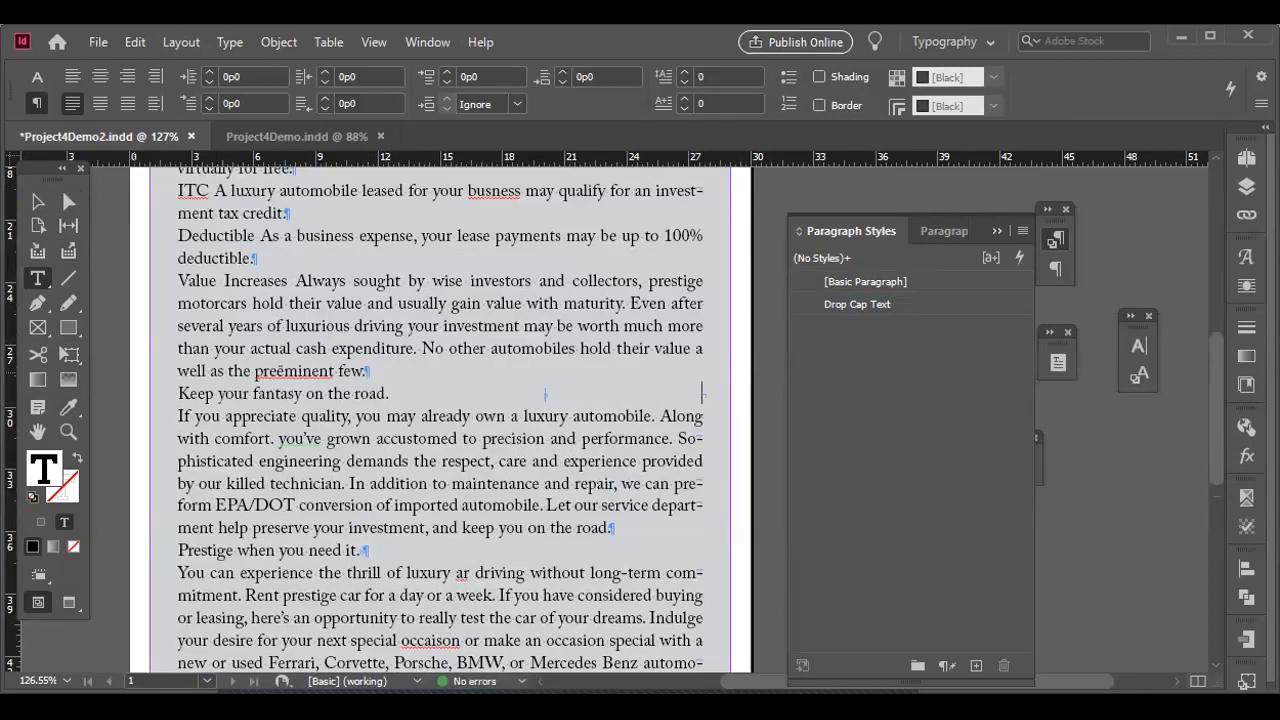
pyautogui.click(858, 304)
pyautogui.moveTo(341, 461); pyautogui.dragTo(384, 484)
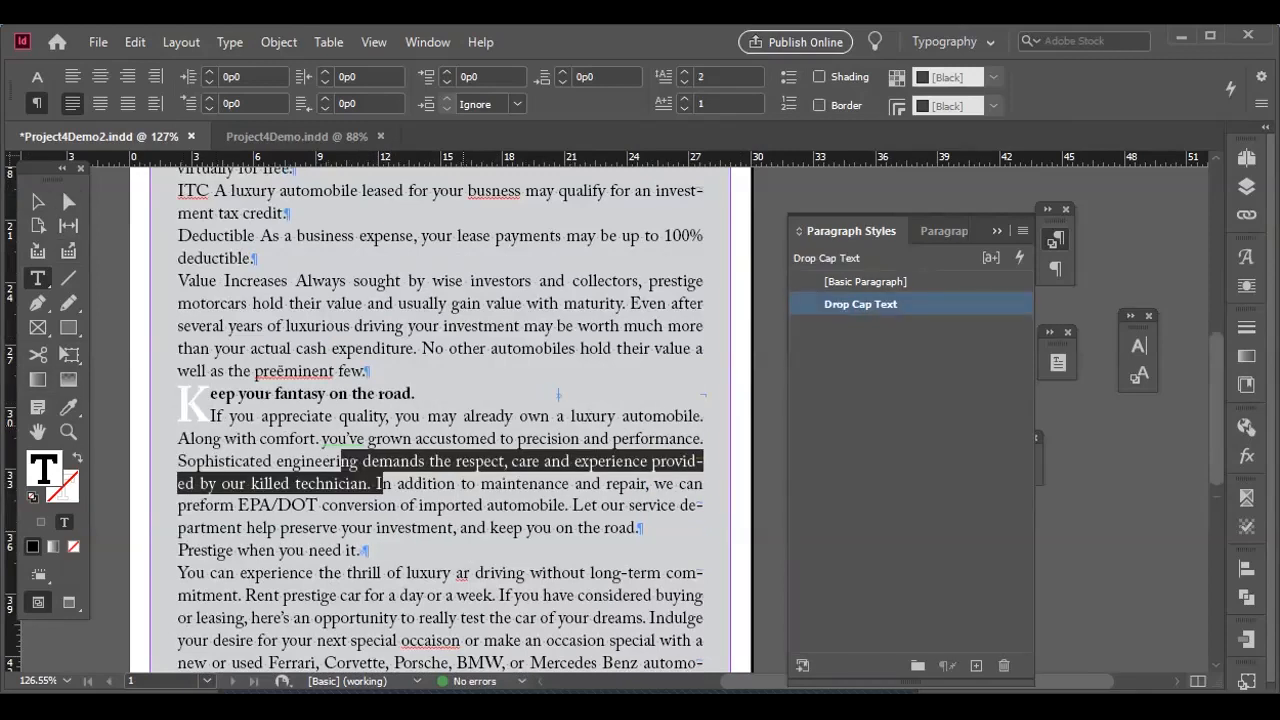
# Remove the period and paragraph break after "Prestige when you need it" and put a forced line break there.
pyautogui.scroll(-2, 440, 420)
pyautogui.scroll(-1, 440, 420)
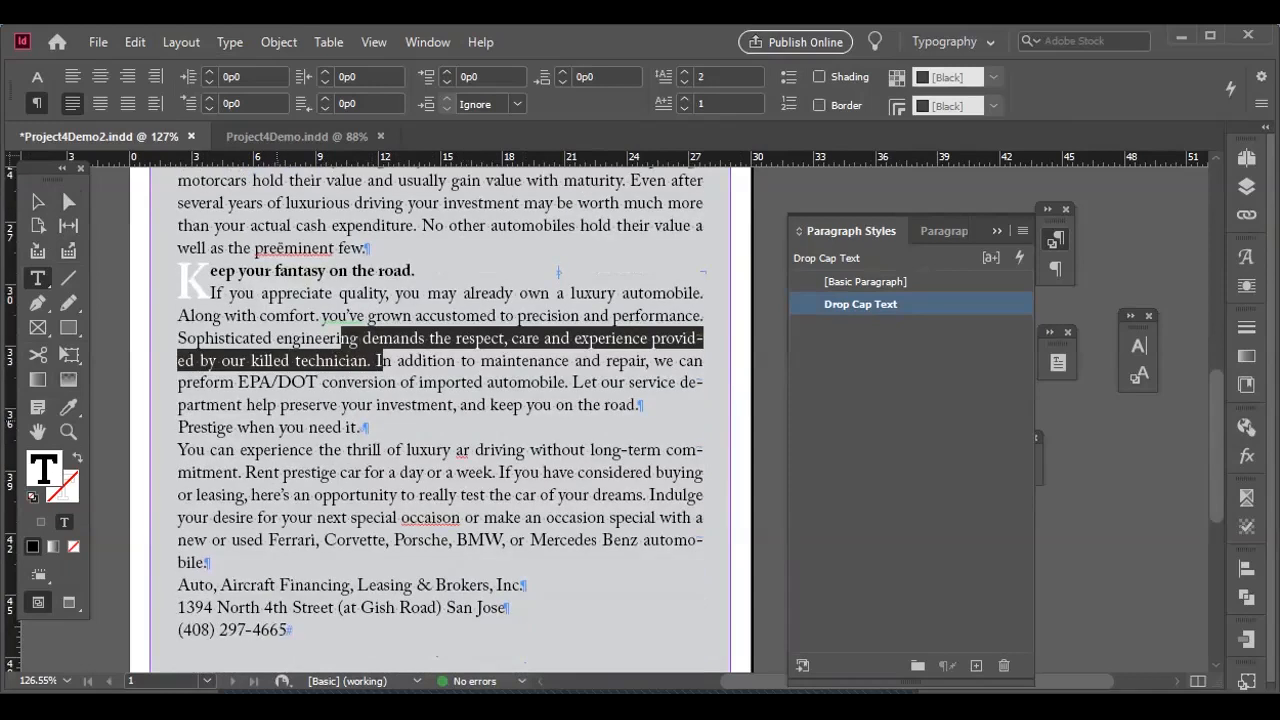
pyautogui.click(357, 428)
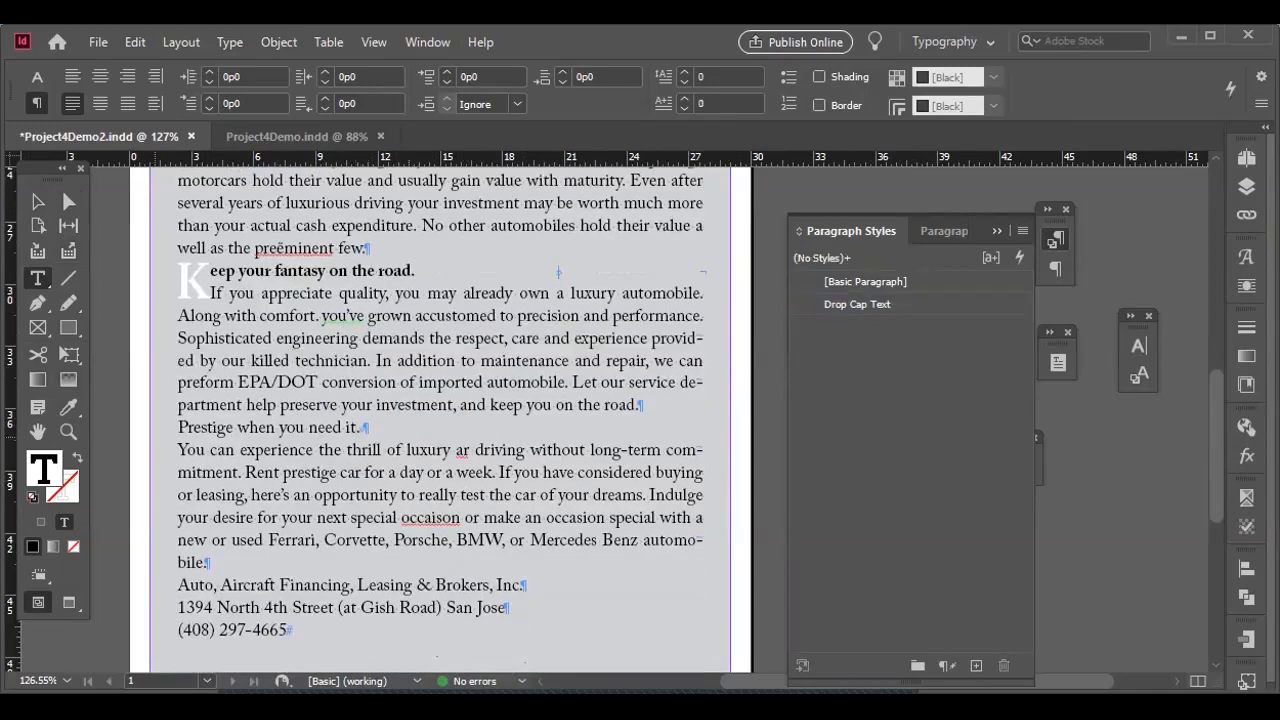
pyautogui.press('Return')
pyautogui.press('Return')
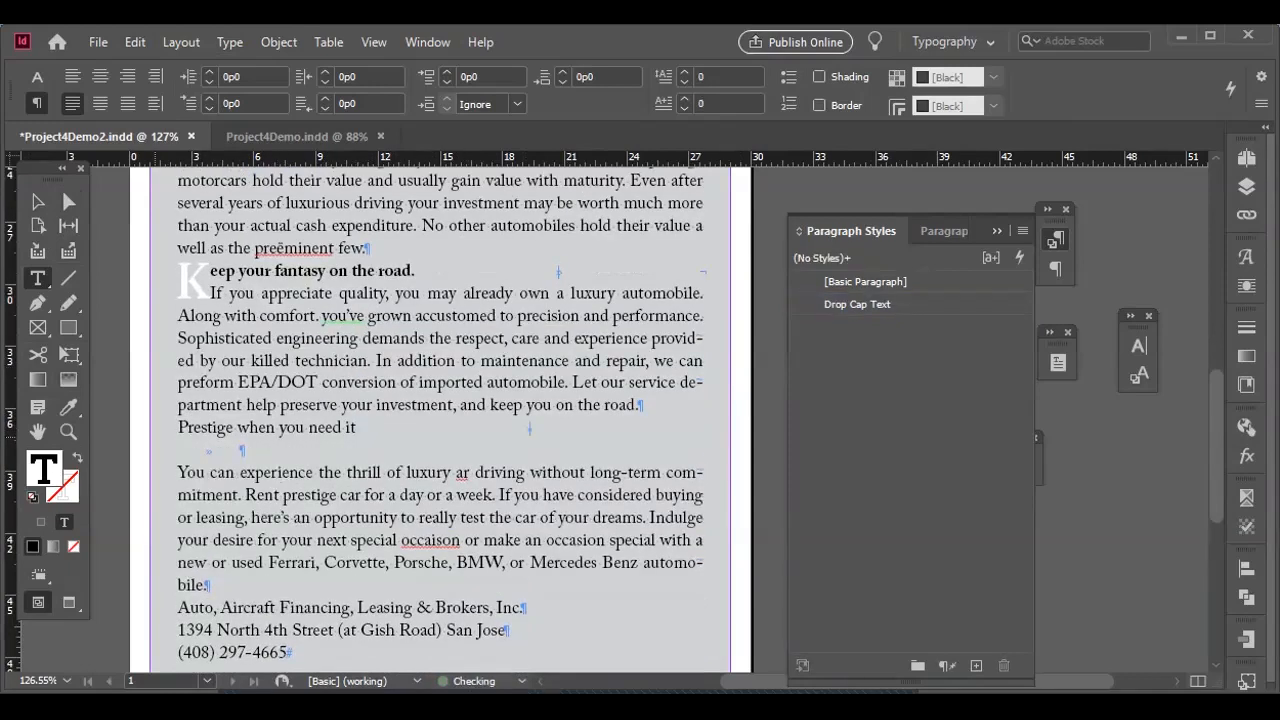
pyautogui.press('BackSpace')
pyautogui.press('BackSpace')
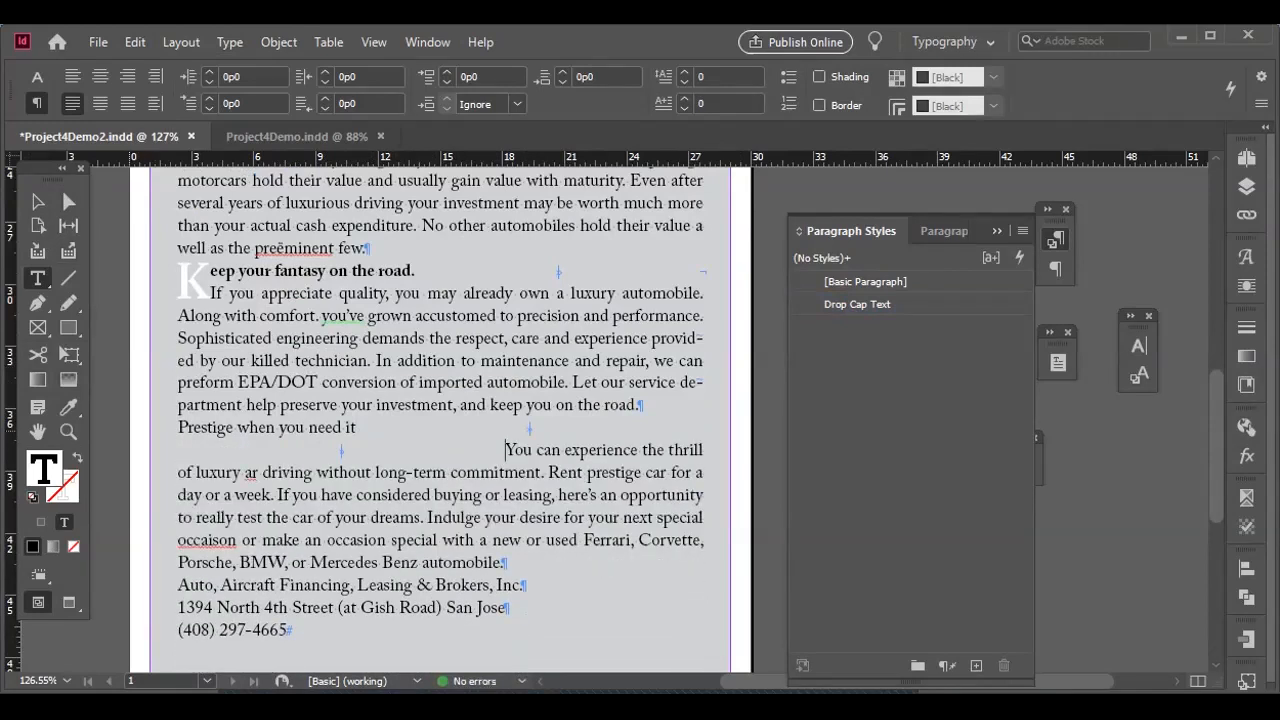
pyautogui.press('BackSpace')
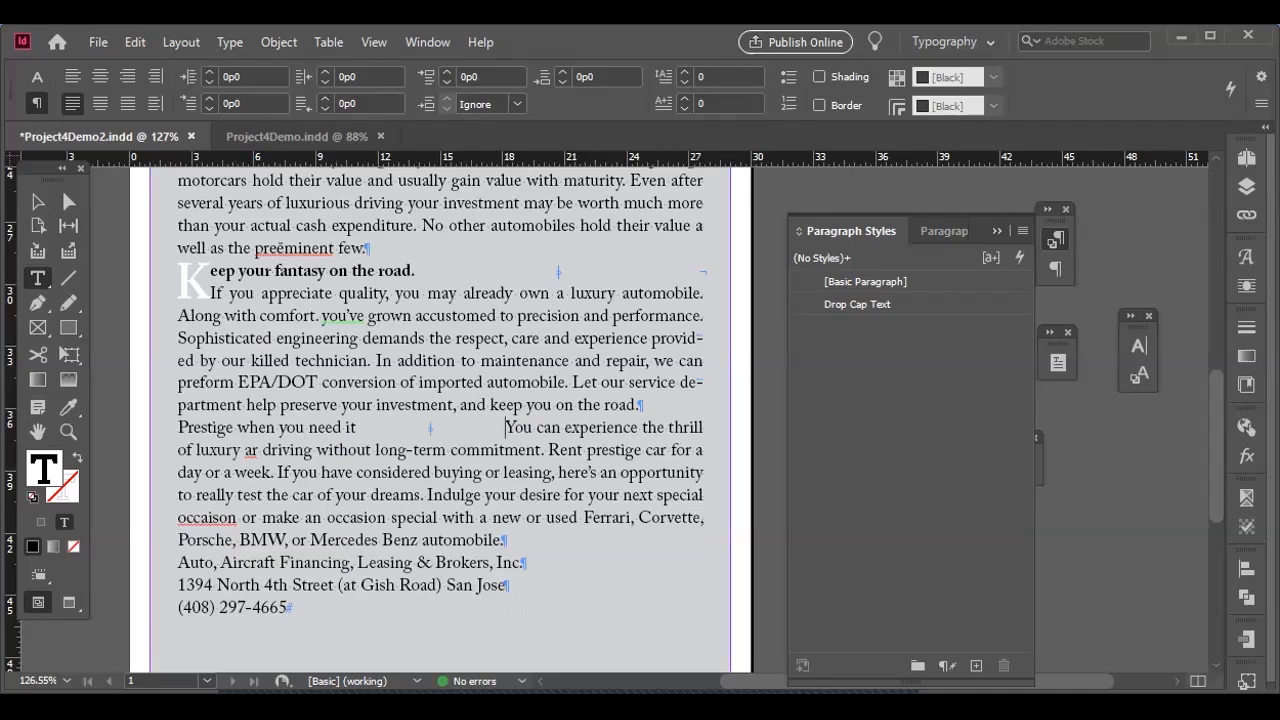
pyautogui.hotkey('shift', 'Return')
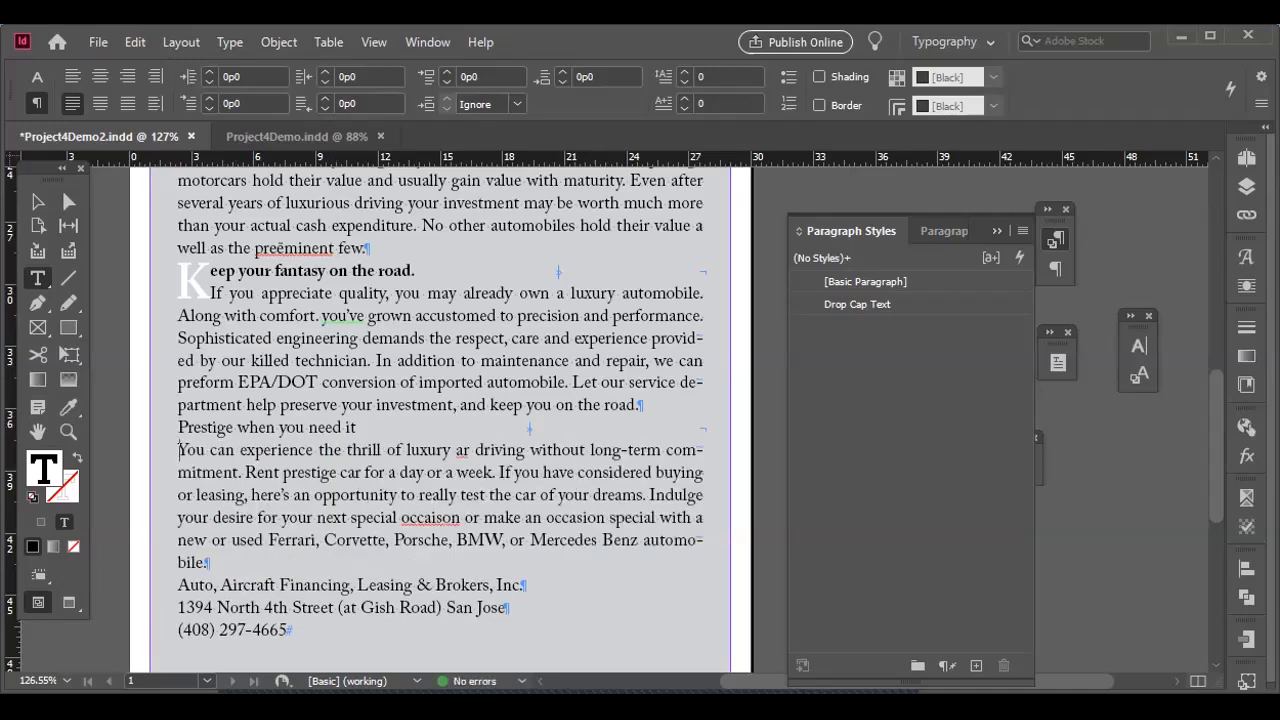
pyautogui.click(68, 407)
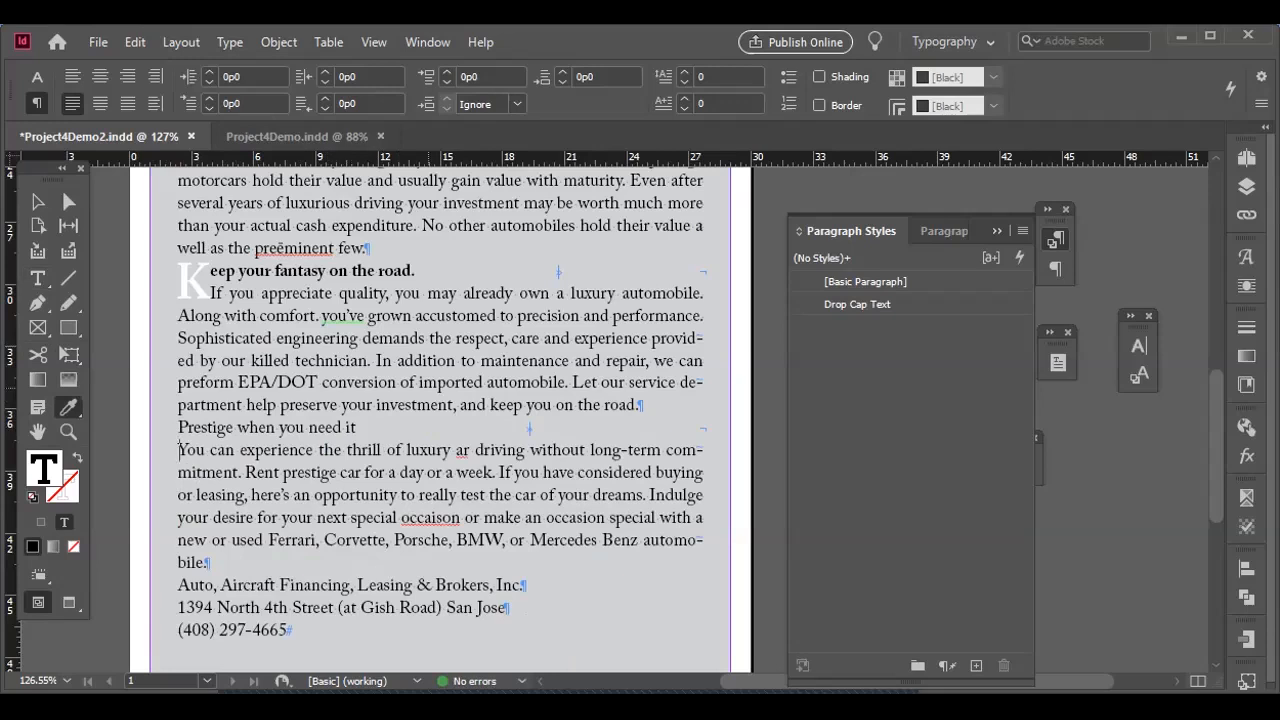
pyautogui.click(38, 278)
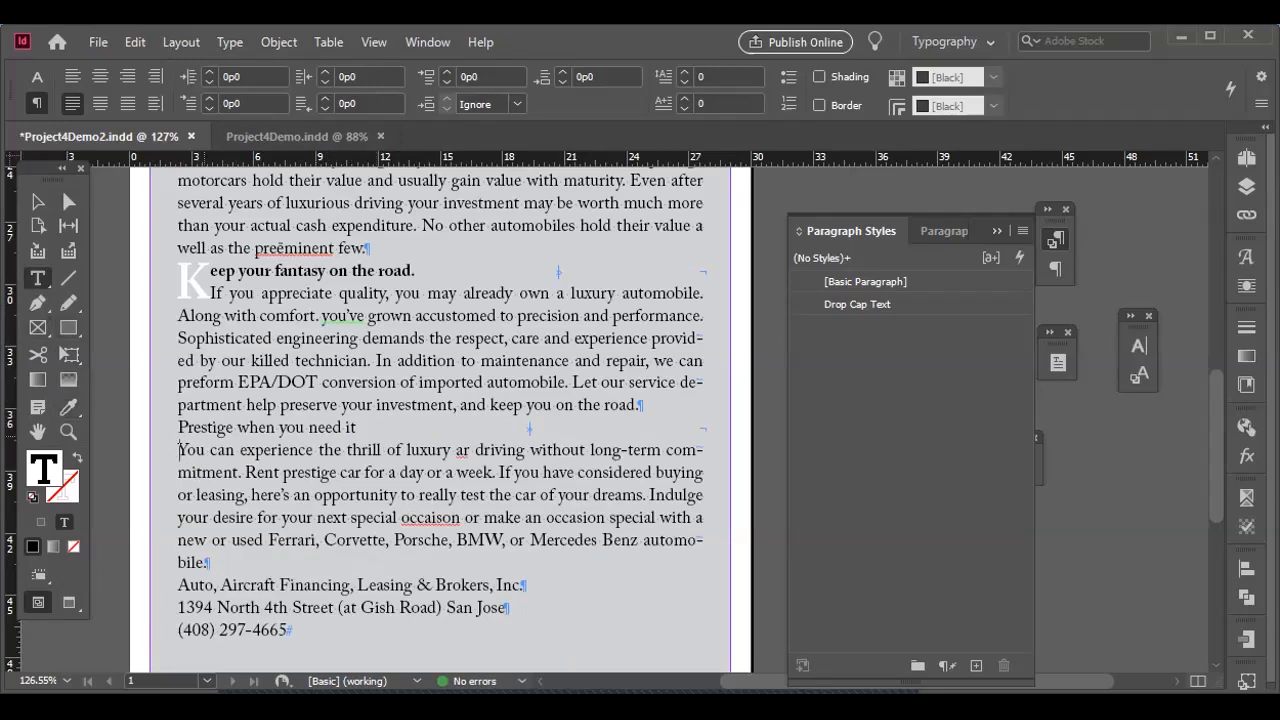
# Remove and re-enter the paragraph break before "Prestige when you need it" so the paragraph takes on the Drop Cap Text style.
pyautogui.click(180, 428)
pyautogui.press('BackSpace')
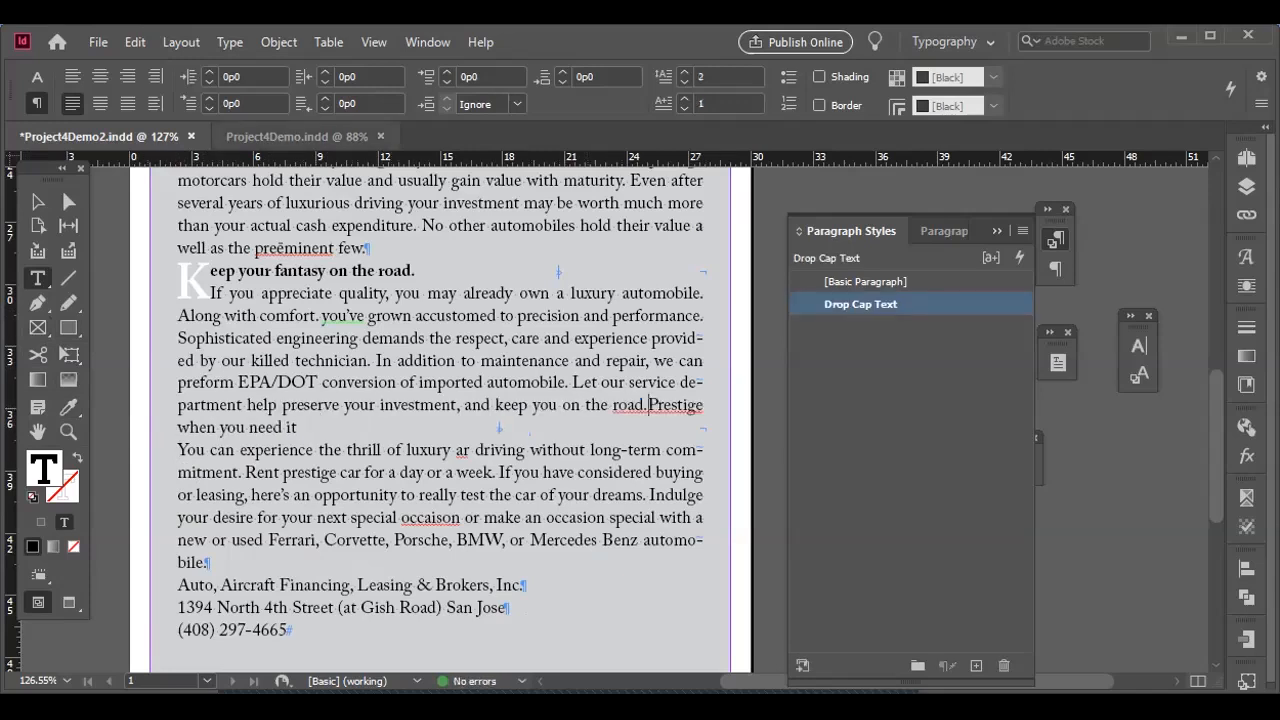
pyautogui.moveTo(857, 231); pyautogui.dragTo(900, 231)
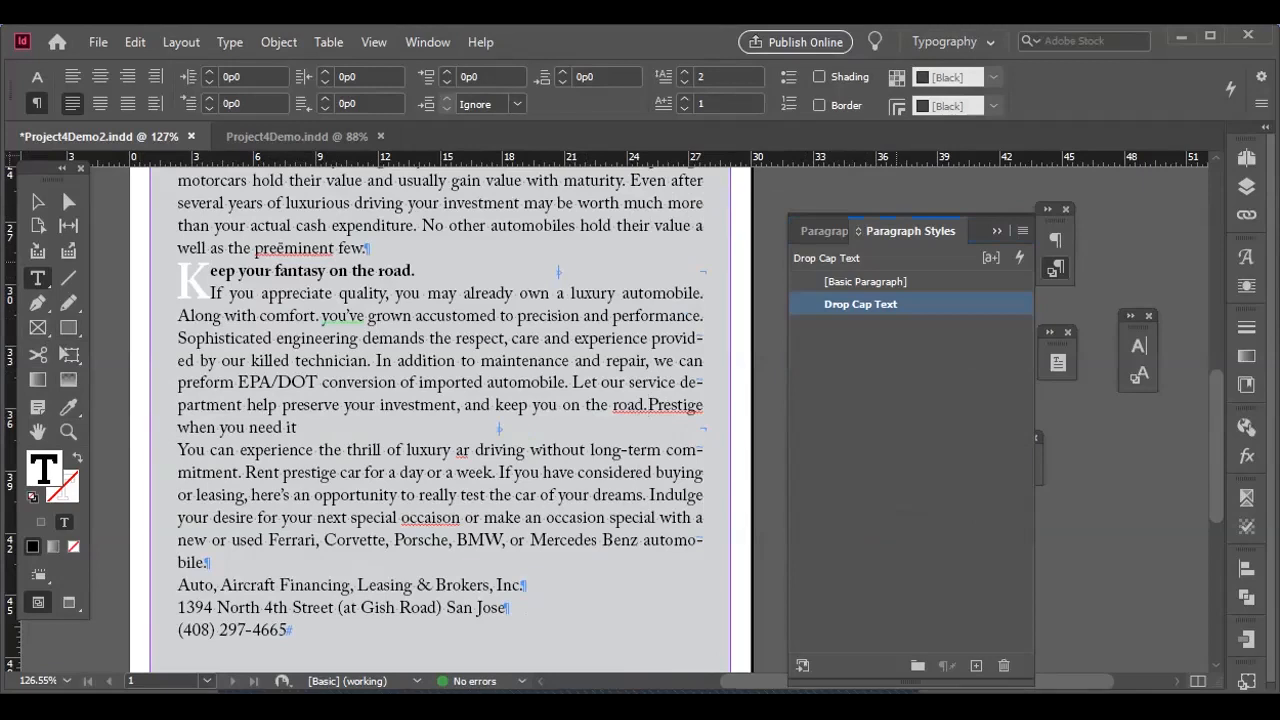
pyautogui.press('Return')
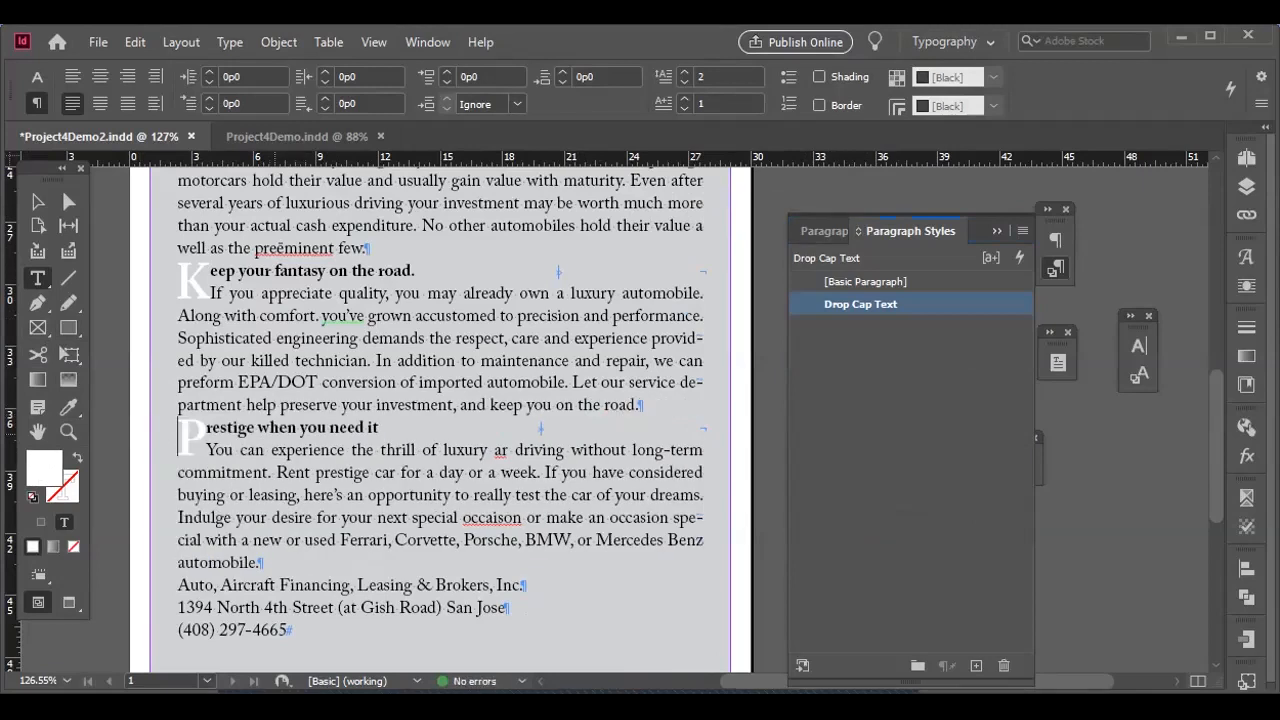
pyautogui.hotkey('ctrl', 'z')
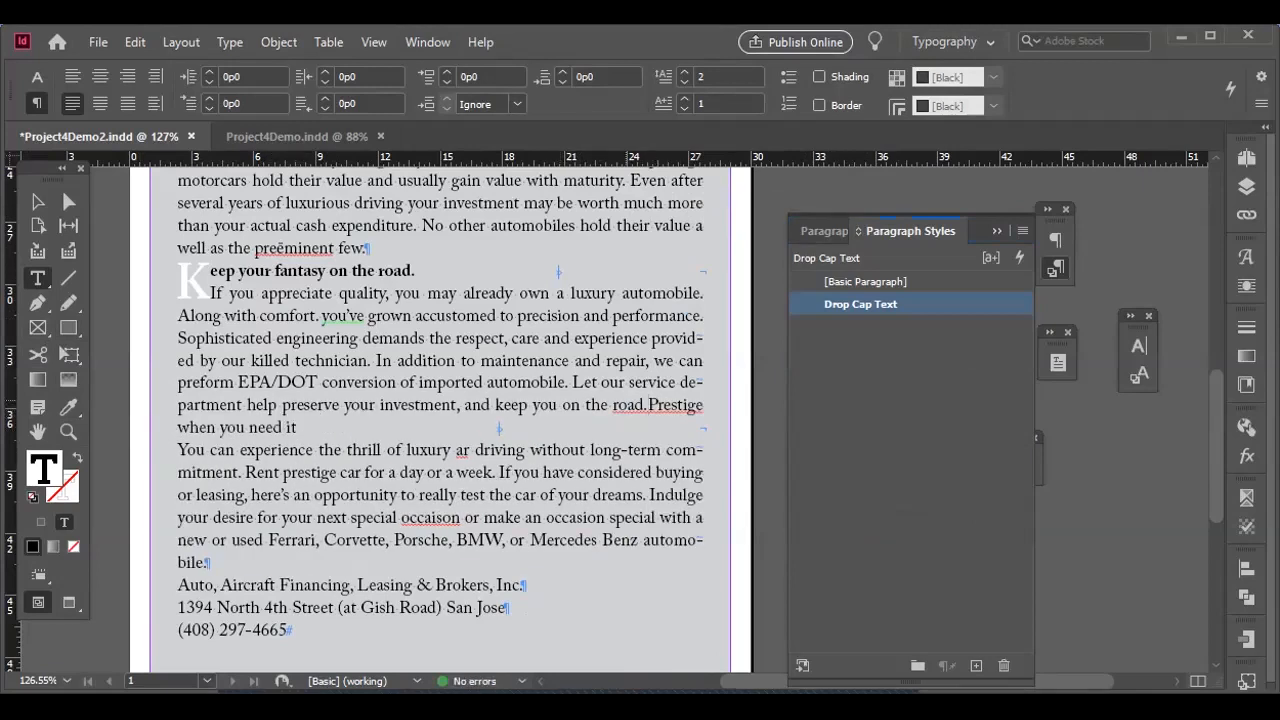
pyautogui.moveTo(657, 405); pyautogui.dragTo(447, 360)
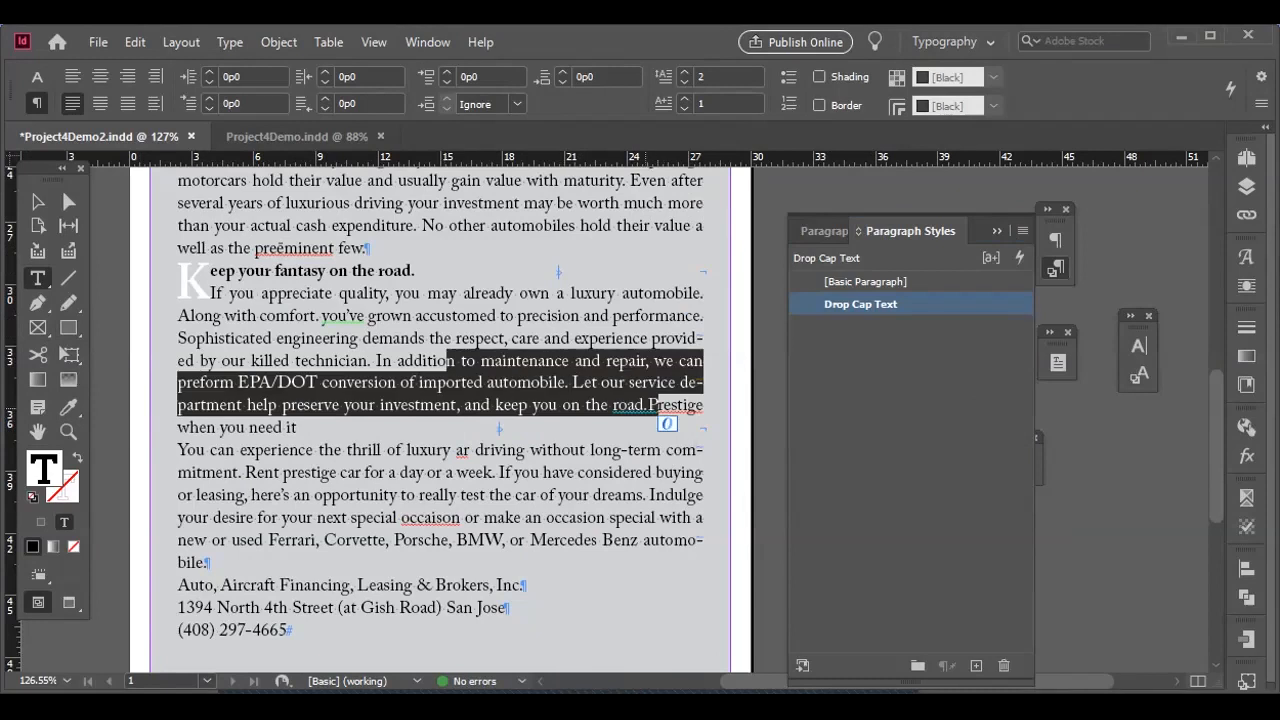
pyautogui.click(644, 405)
pyautogui.press('Right')
pyautogui.press('Return')
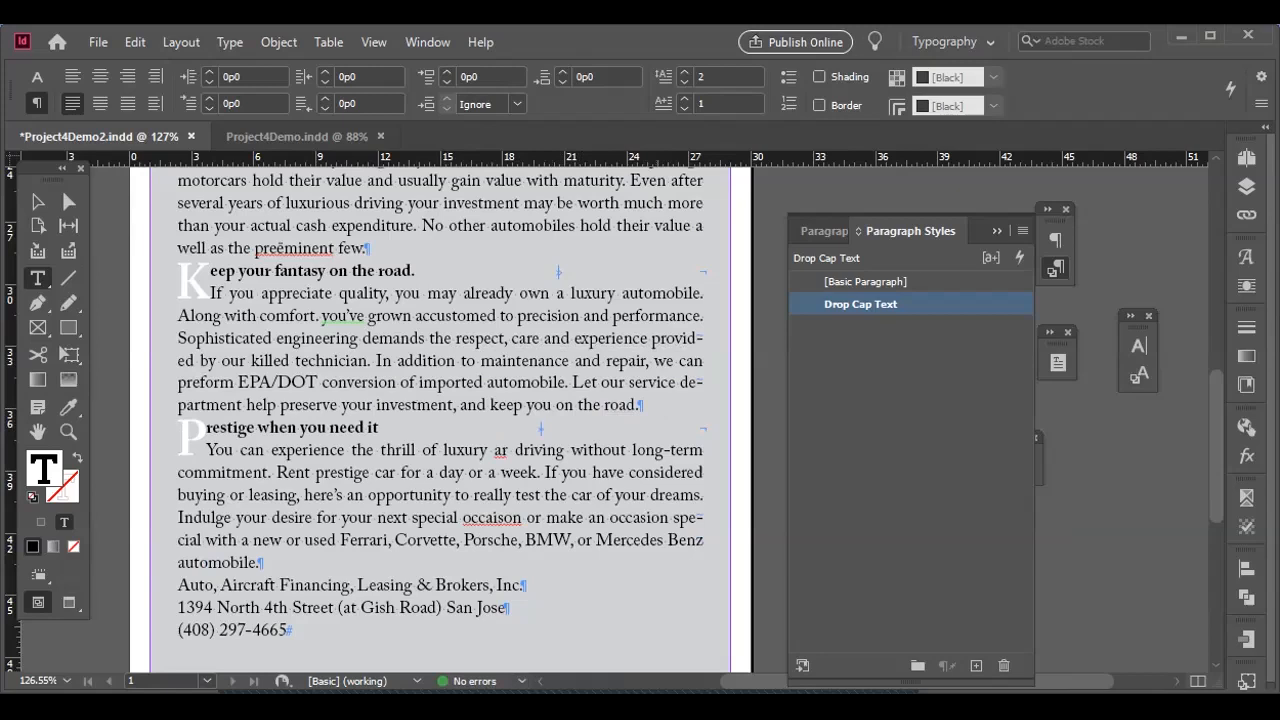
# Review the drop caps and bold headings across the ad's body sections, then deselect the text frame.
pyautogui.moveTo(522, 692); pyautogui.dragTo(522, 685)
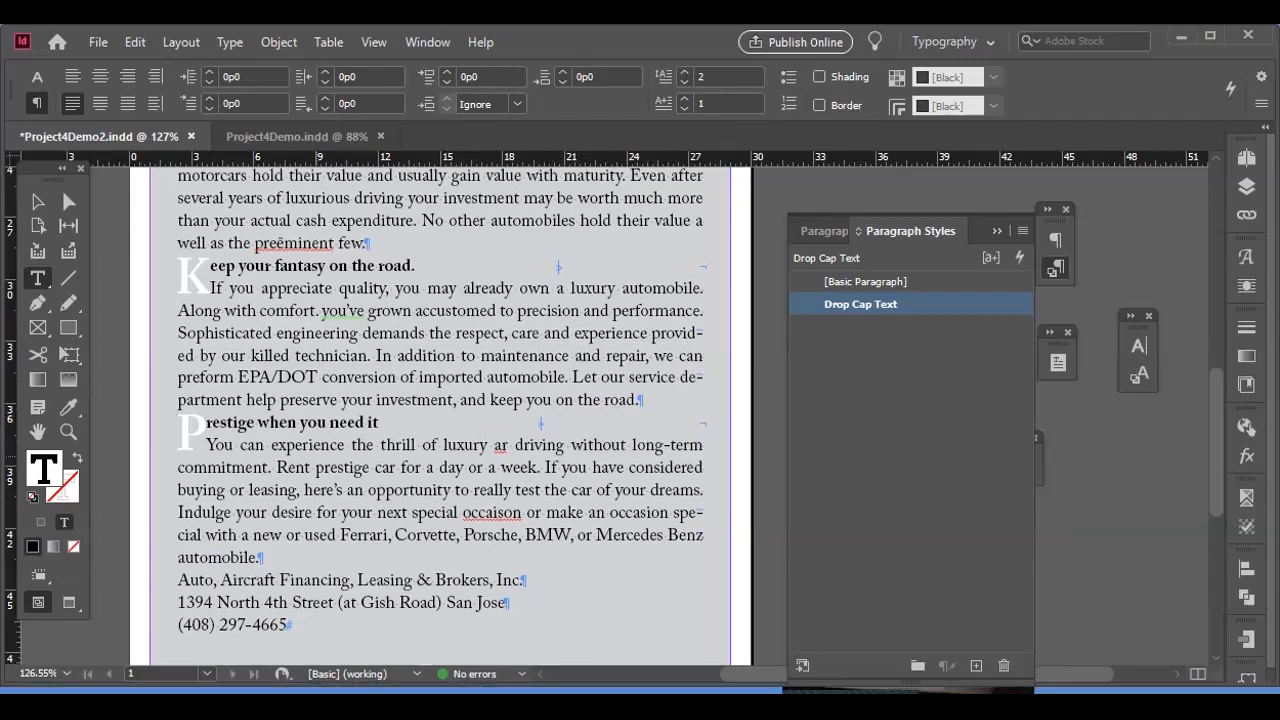
pyautogui.scroll(4, 440, 415)
pyautogui.hotkey('ctrl', '-')
pyautogui.hotkey('ctrl', '-')
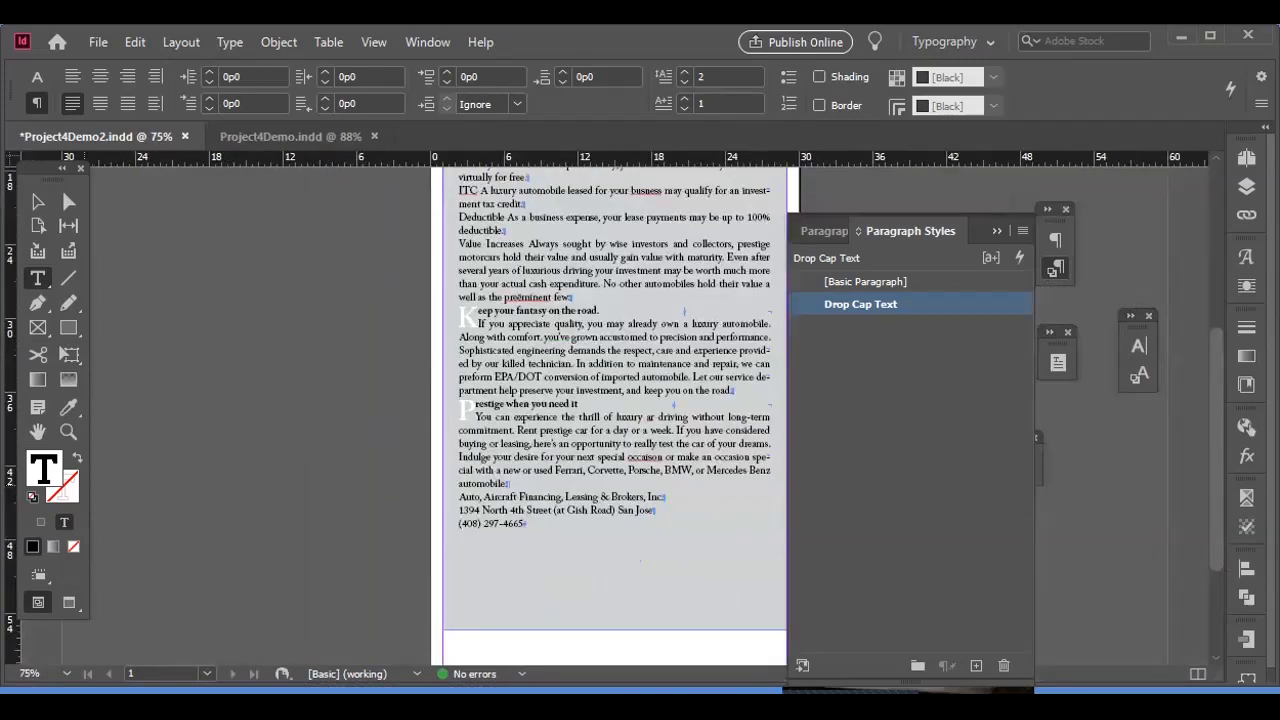
pyautogui.scroll(1, 355, 378)
pyautogui.hotkey('ctrl', '=')
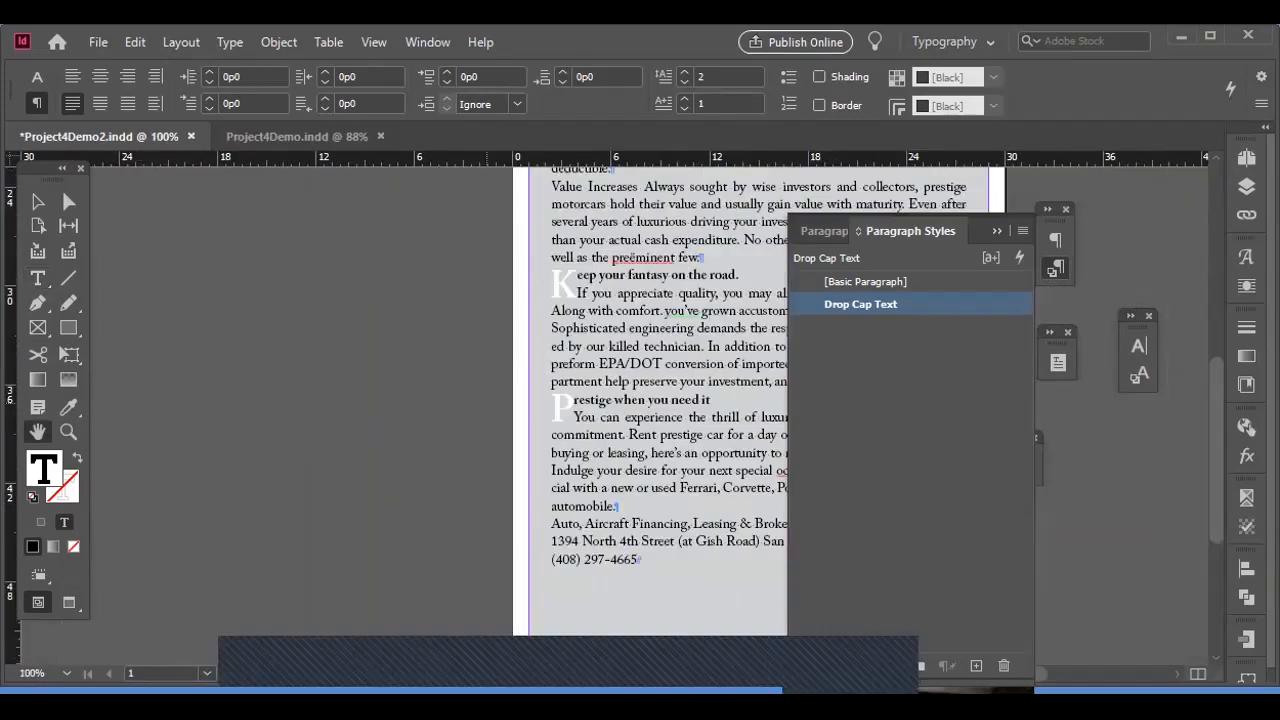
pyautogui.hotkey('ctrl', '-')
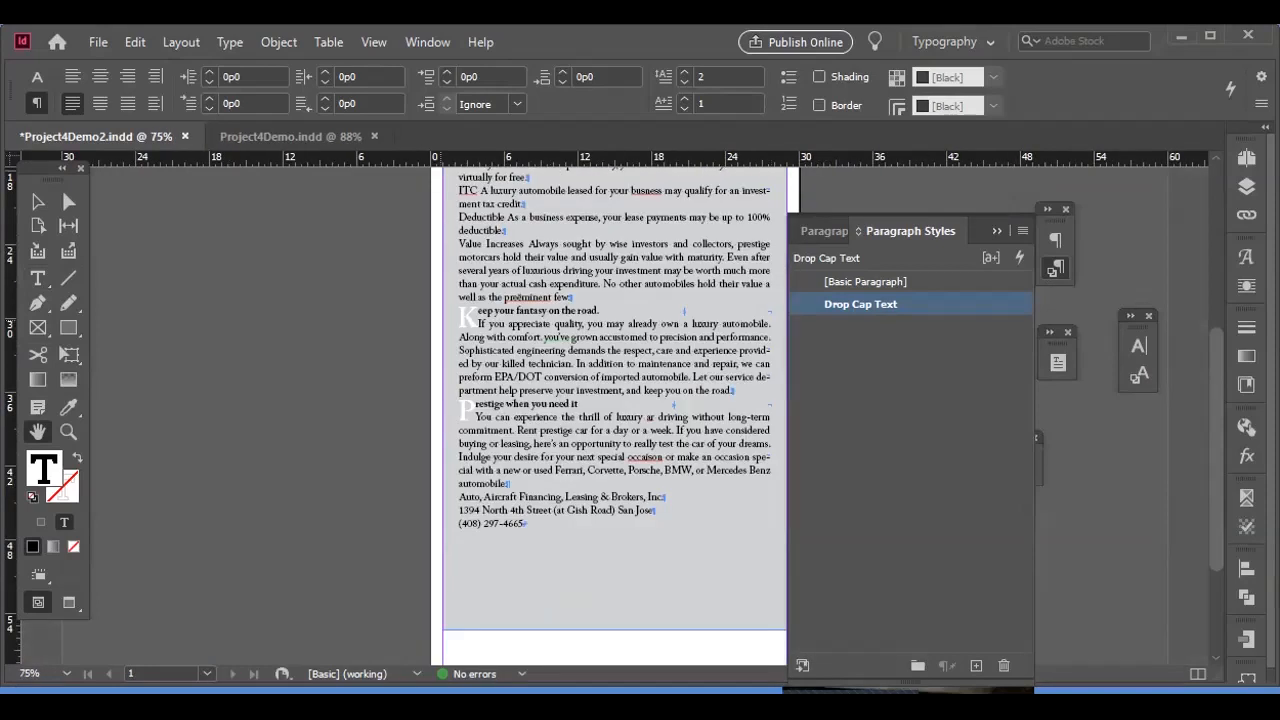
pyautogui.hotkey('ctrl', '=')
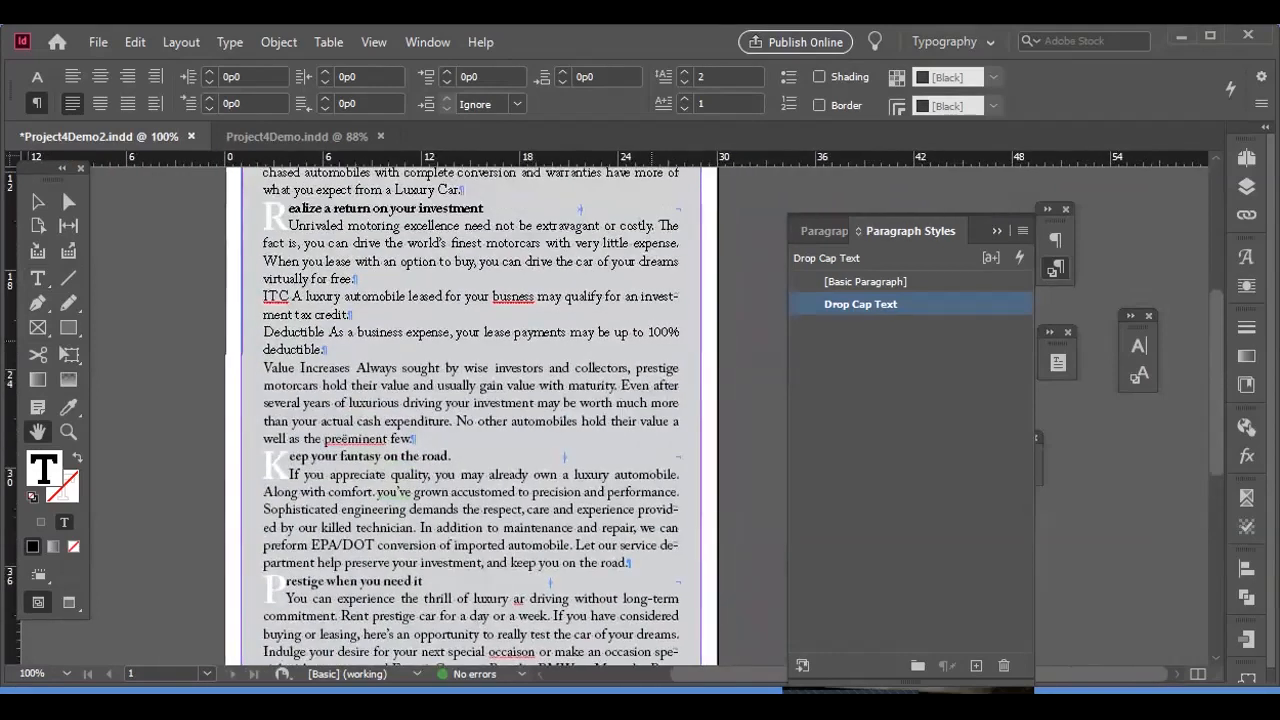
pyautogui.press('Escape')
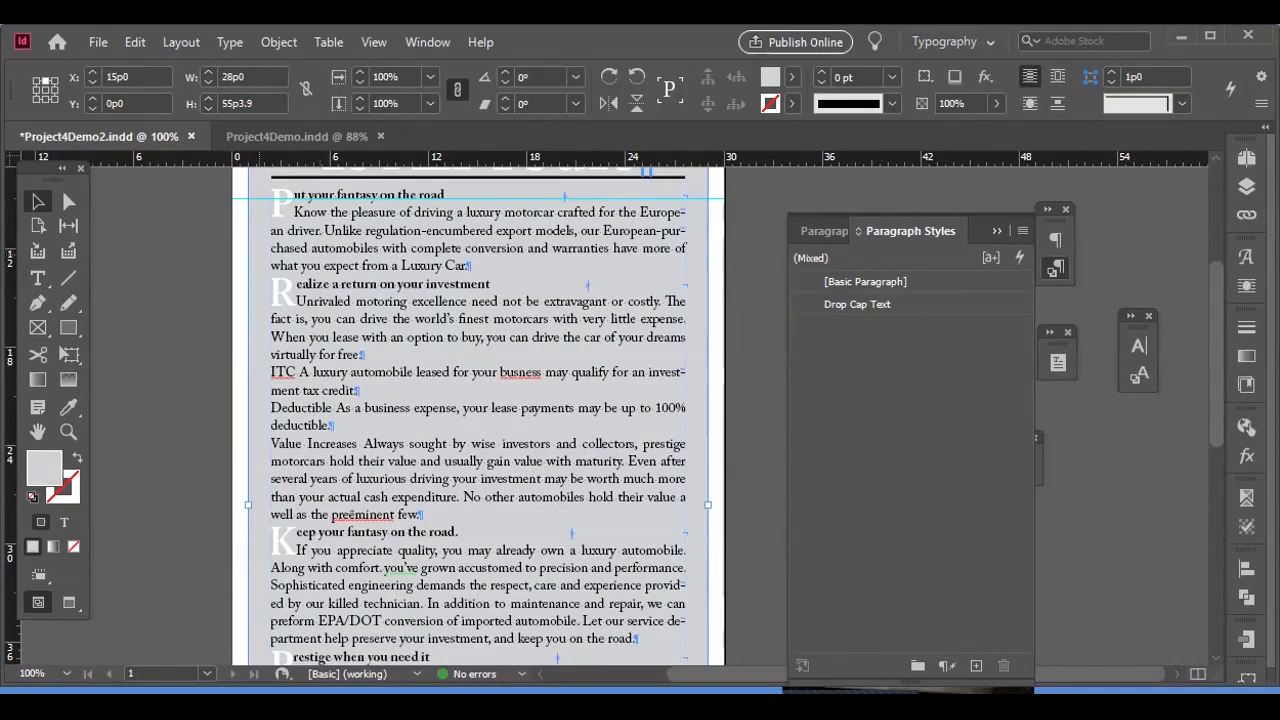
pyautogui.click(166, 300)
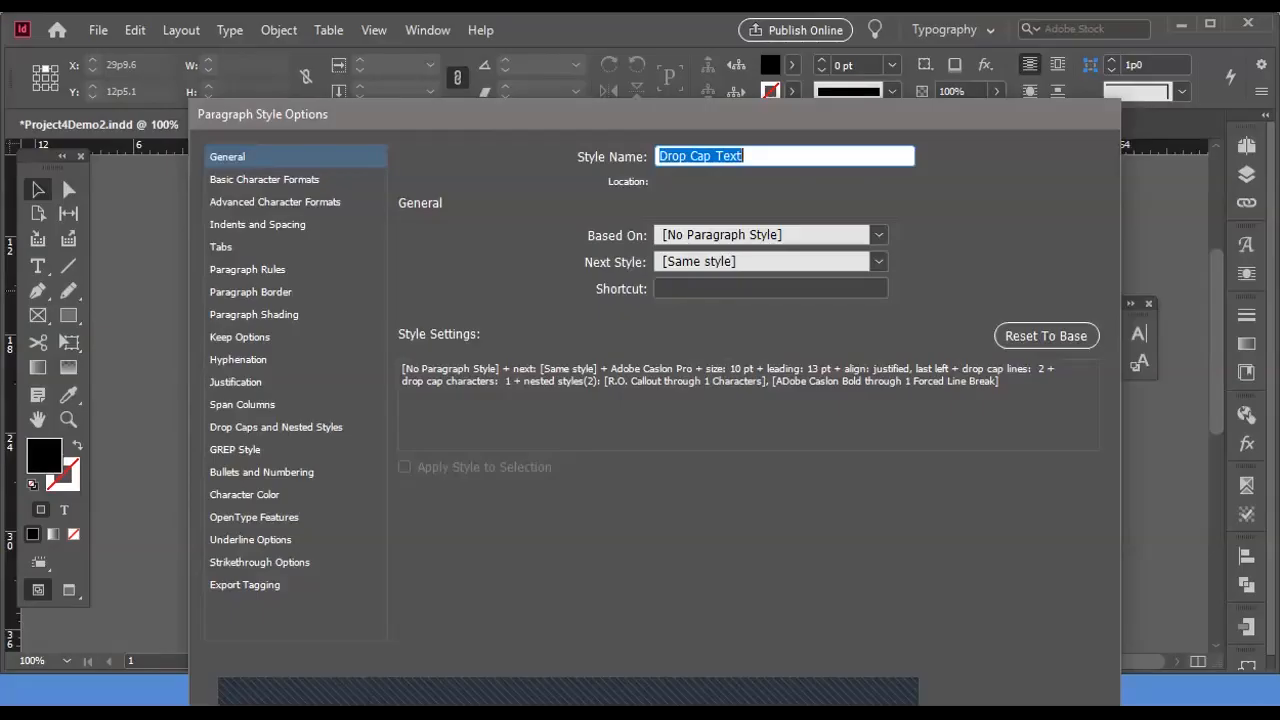
# Set the Drop Cap Text style's justification word spacing to 90% minimum, 98% desired and 110% maximum.
pyautogui.moveTo(593, 116); pyautogui.dragTo(954, 53)
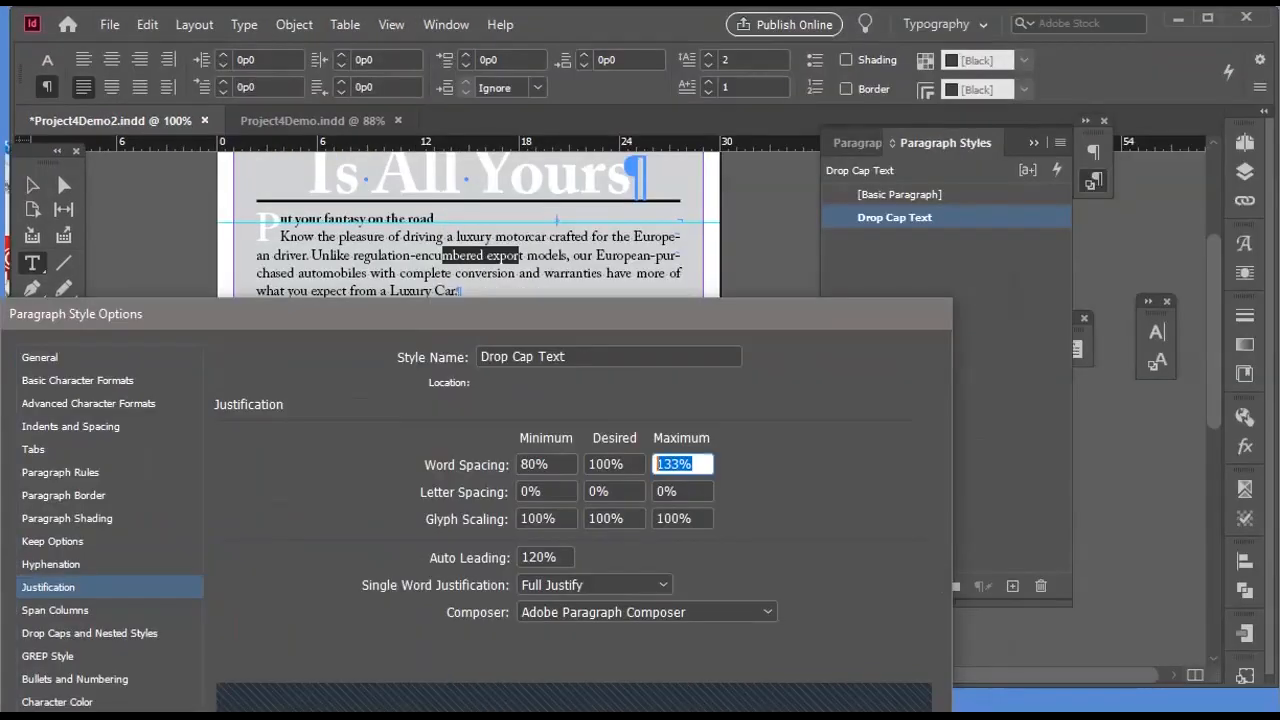
pyautogui.moveTo(552, 464); pyautogui.dragTo(518, 464)
pyautogui.write('90')
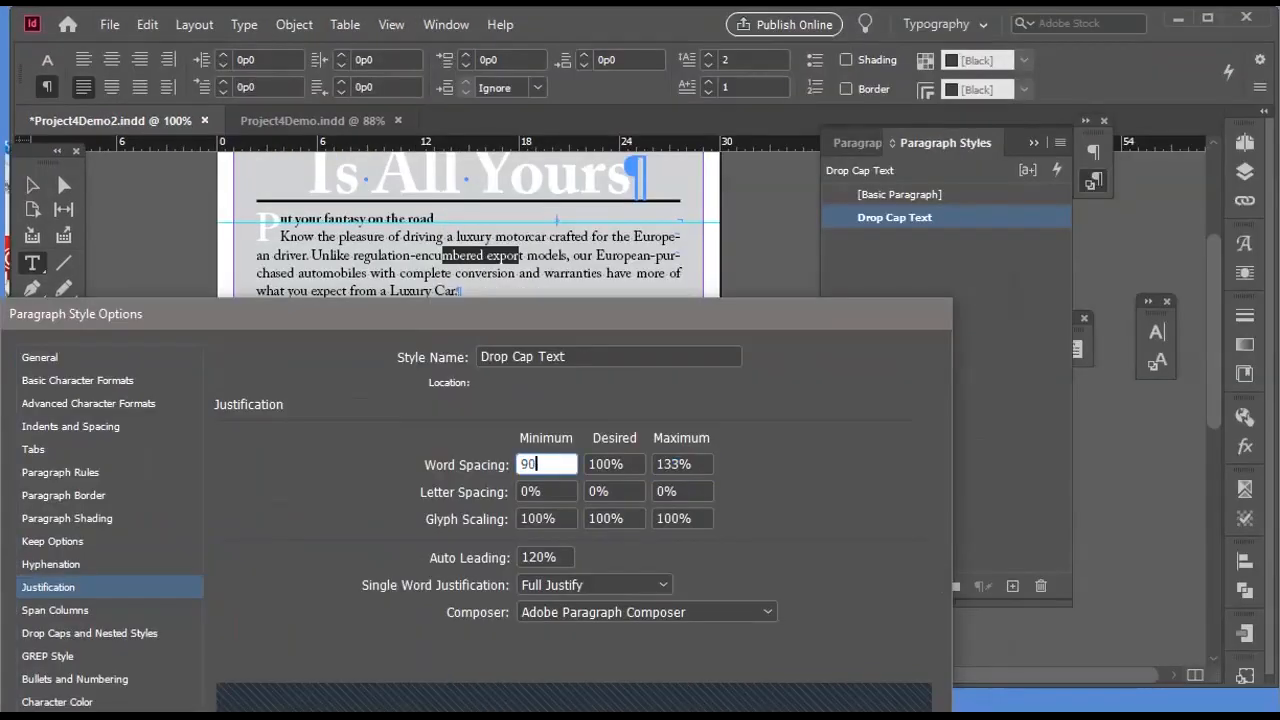
pyautogui.press('Tab')
pyautogui.write('98')
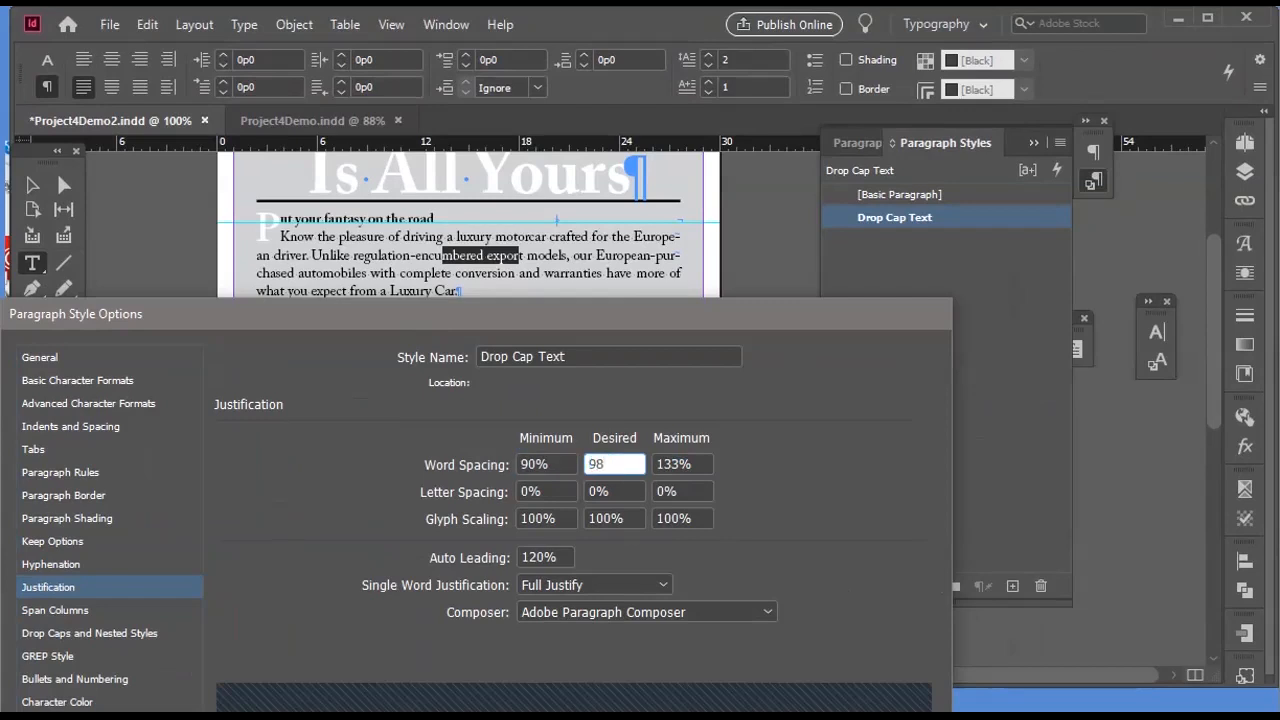
pyautogui.press('Tab')
pyautogui.write('110')
pyautogui.press('Tab')
# Set the style's letter spacing to -2% minimum and 1% maximum, and its glyph scaling to 98% minimum and 101% maximum.
pyautogui.write('-2')
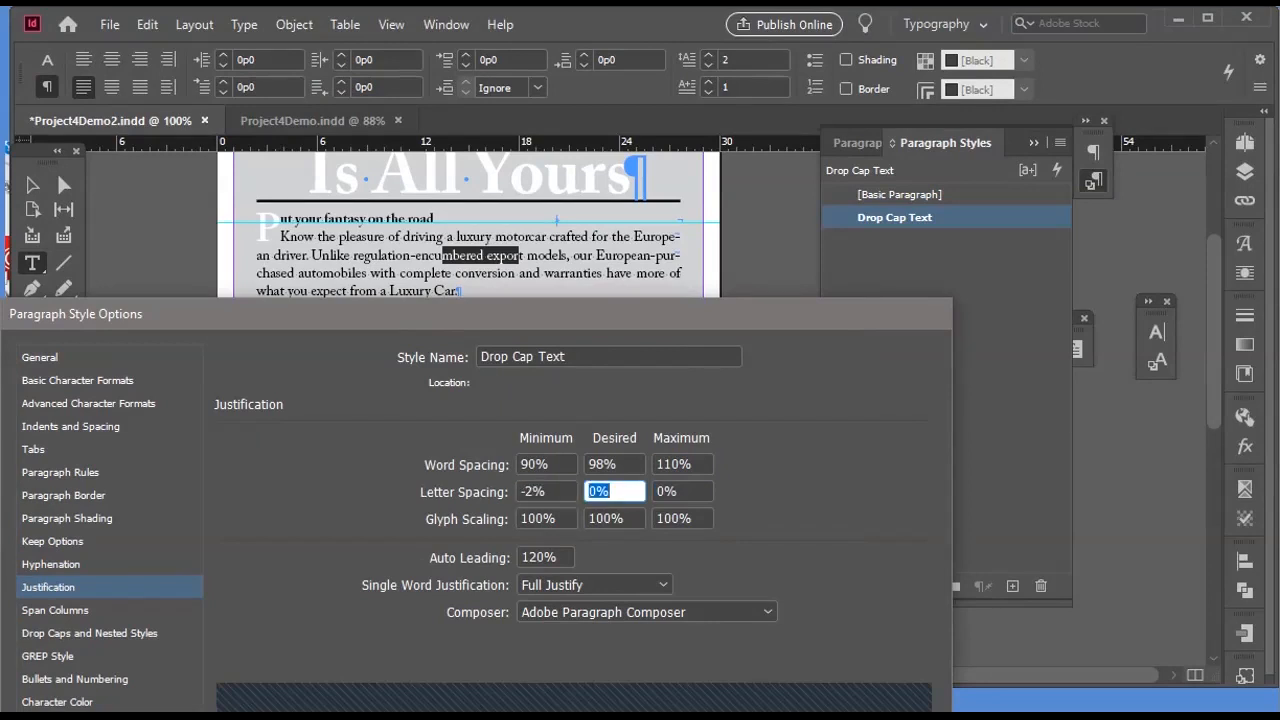
pyautogui.press('Tab')
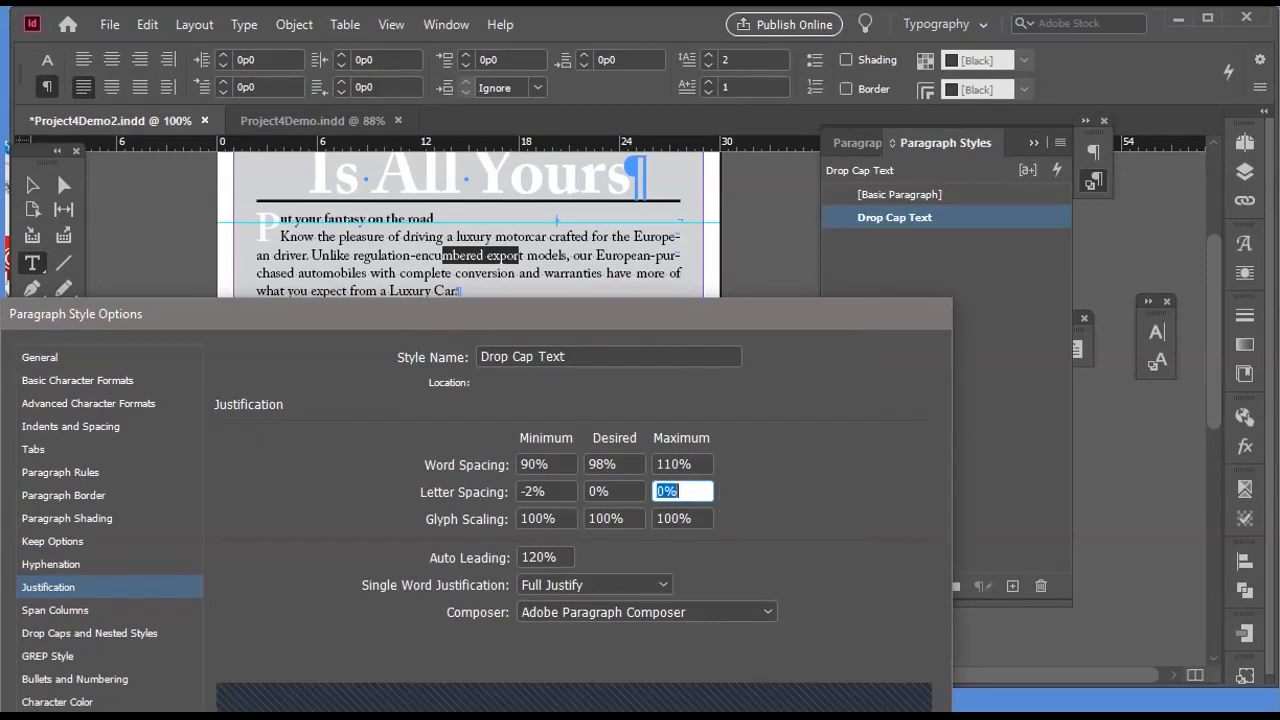
pyautogui.write('1')
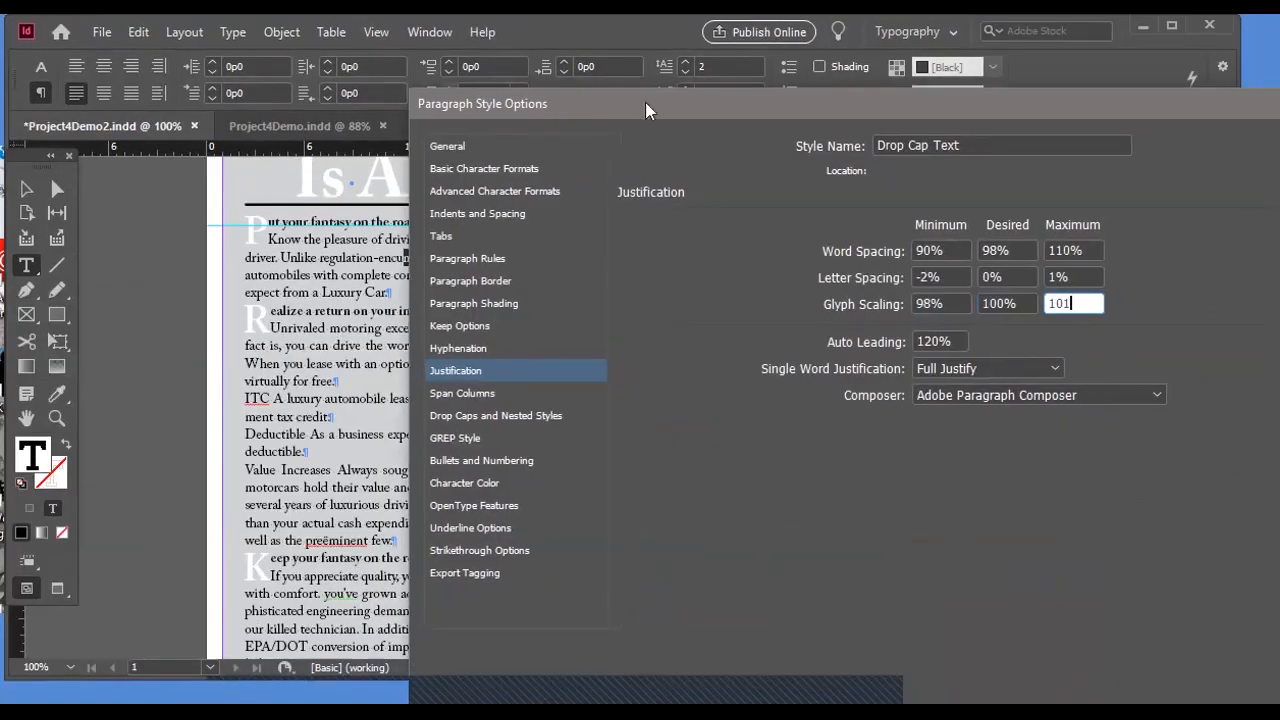
pyautogui.moveTo(645, 102); pyautogui.dragTo(648, 111)
pyautogui.write('1')
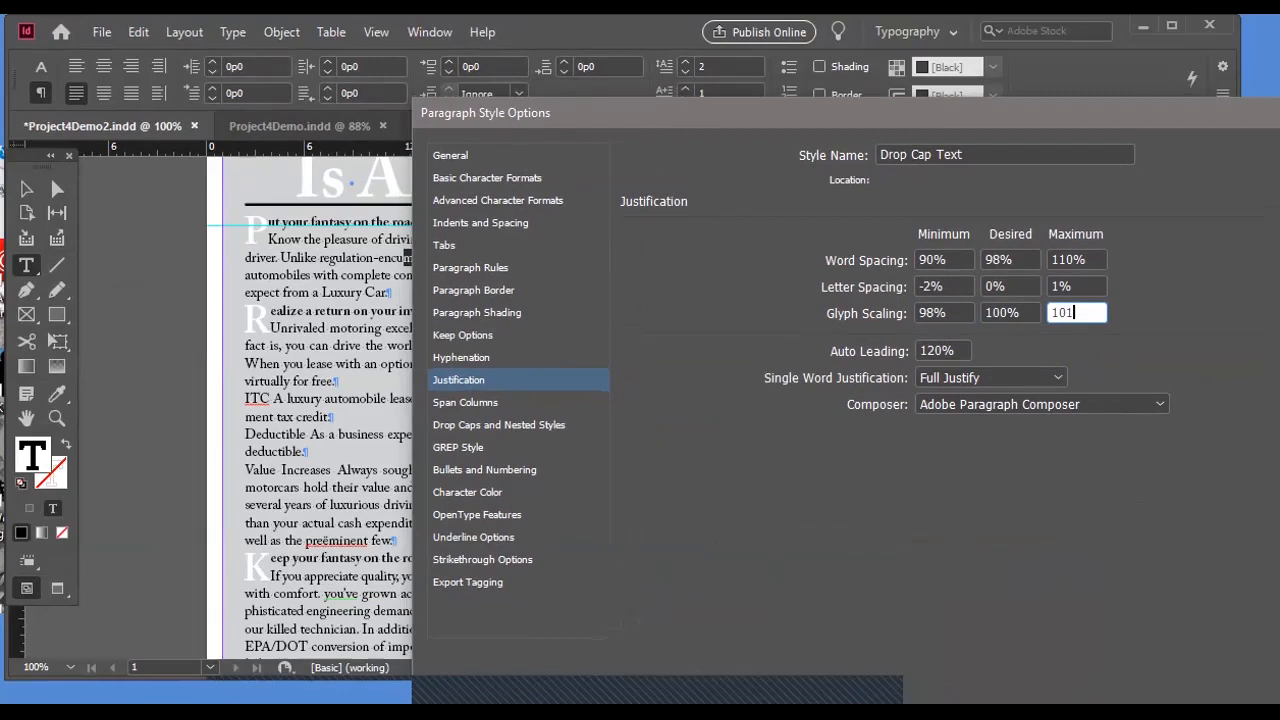
pyautogui.press('Tab')
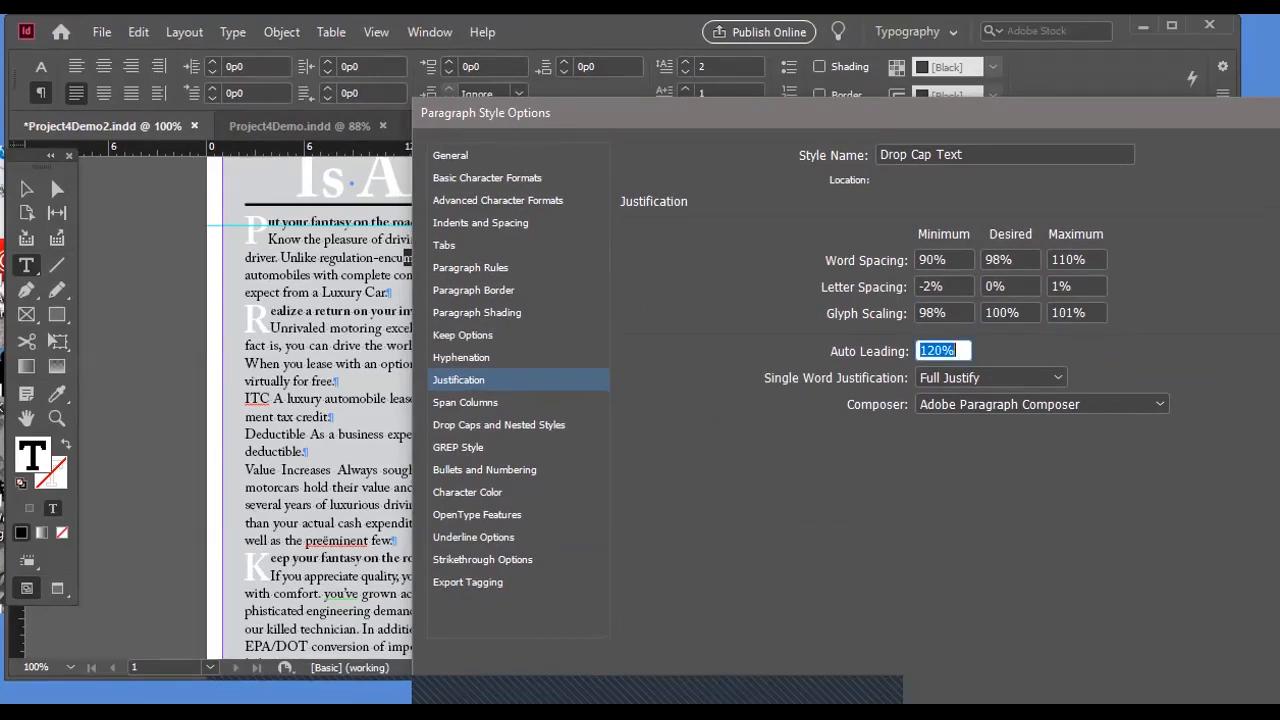
# Set the style's hyphenation to words with at least 6 letters, after the first 3 and before the last 3 letters.
pyautogui.moveTo(593, 106); pyautogui.dragTo(634, 62)
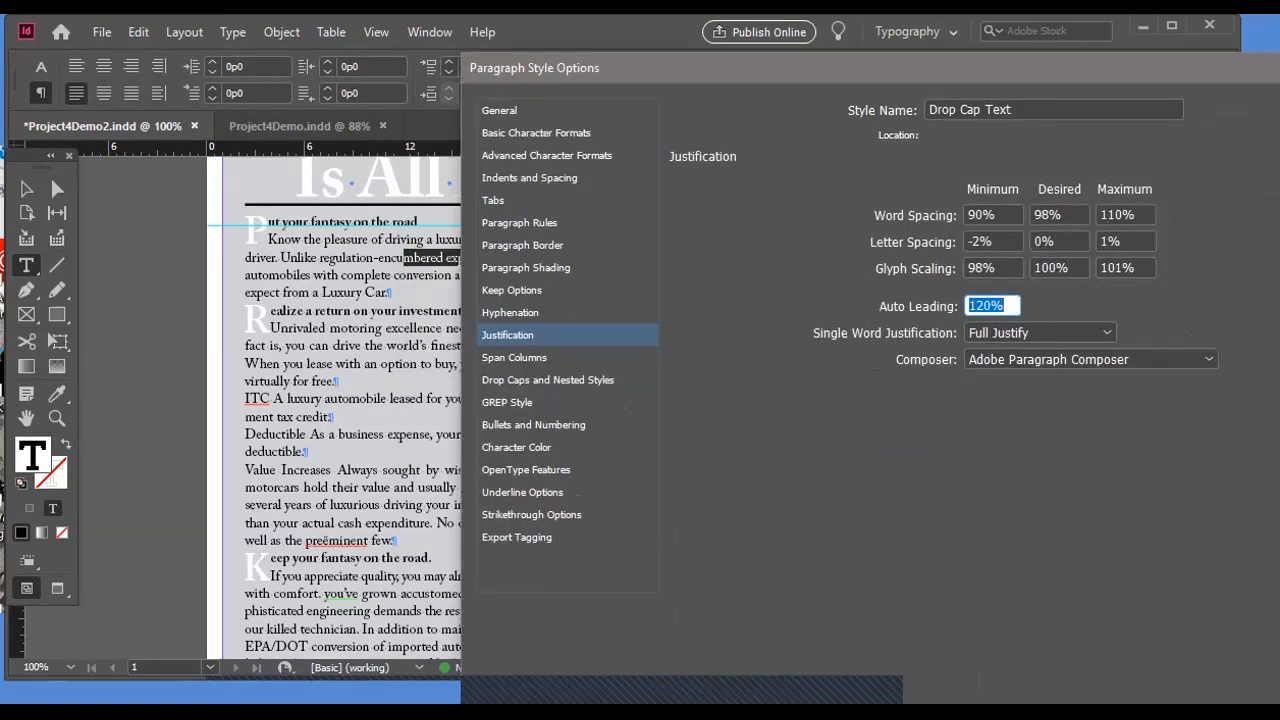
pyautogui.click(511, 313)
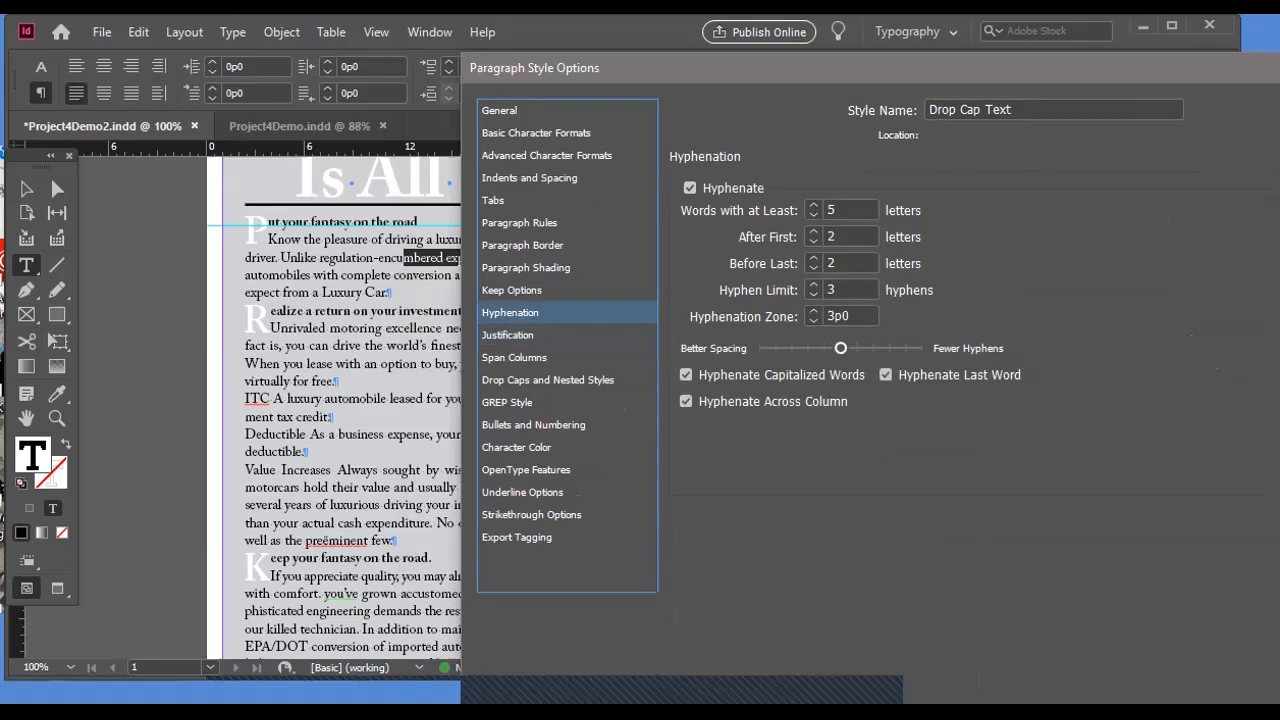
pyautogui.press('Tab')
pyautogui.write('6')
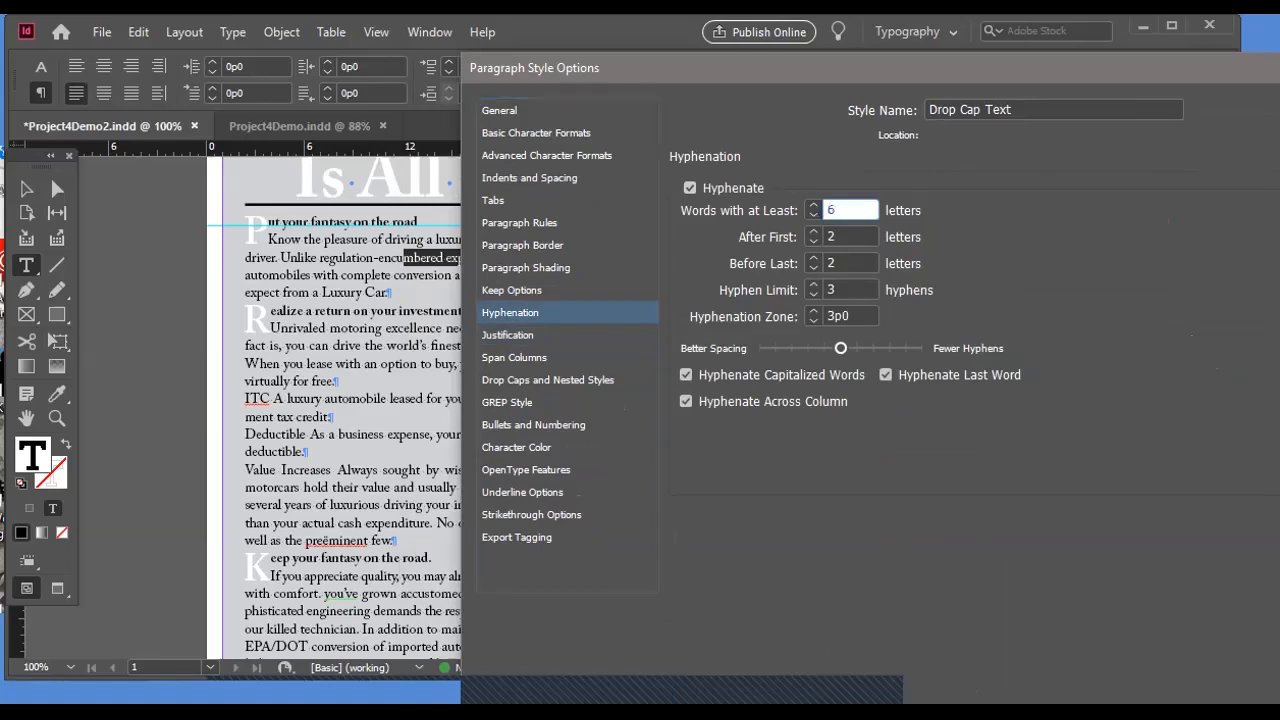
pyautogui.press('Tab')
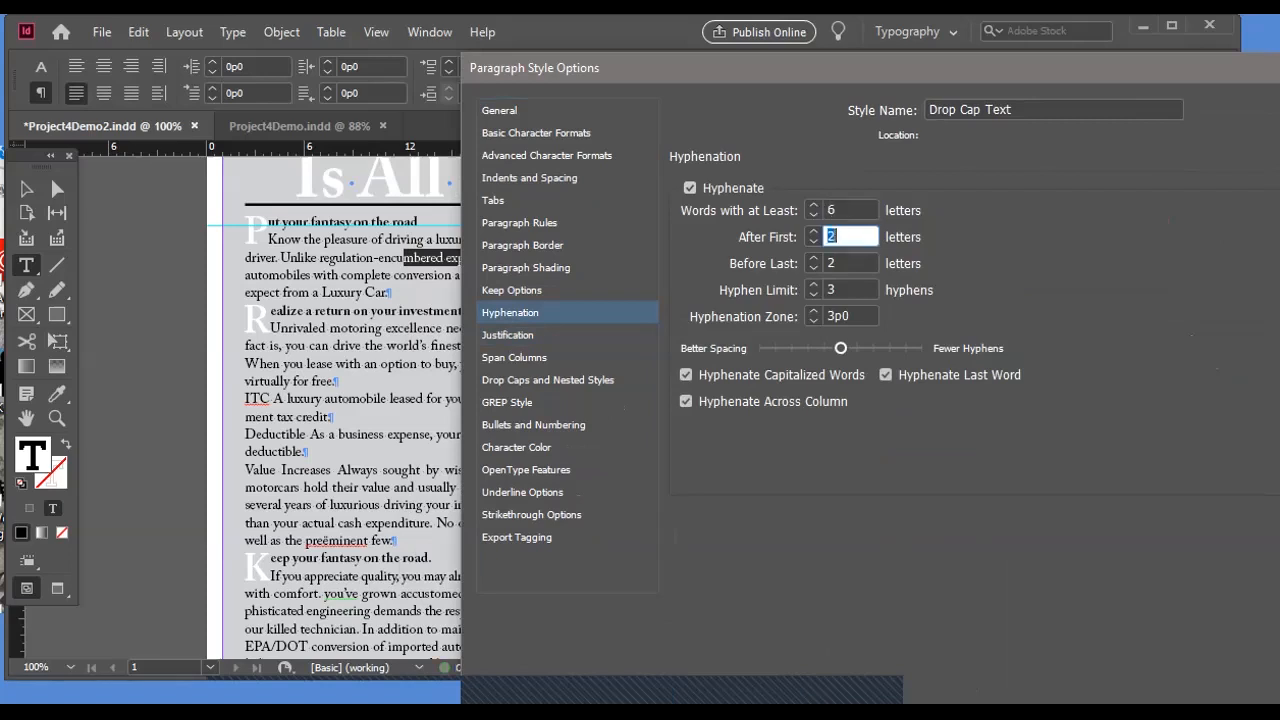
pyautogui.write('3')
pyautogui.press('Tab')
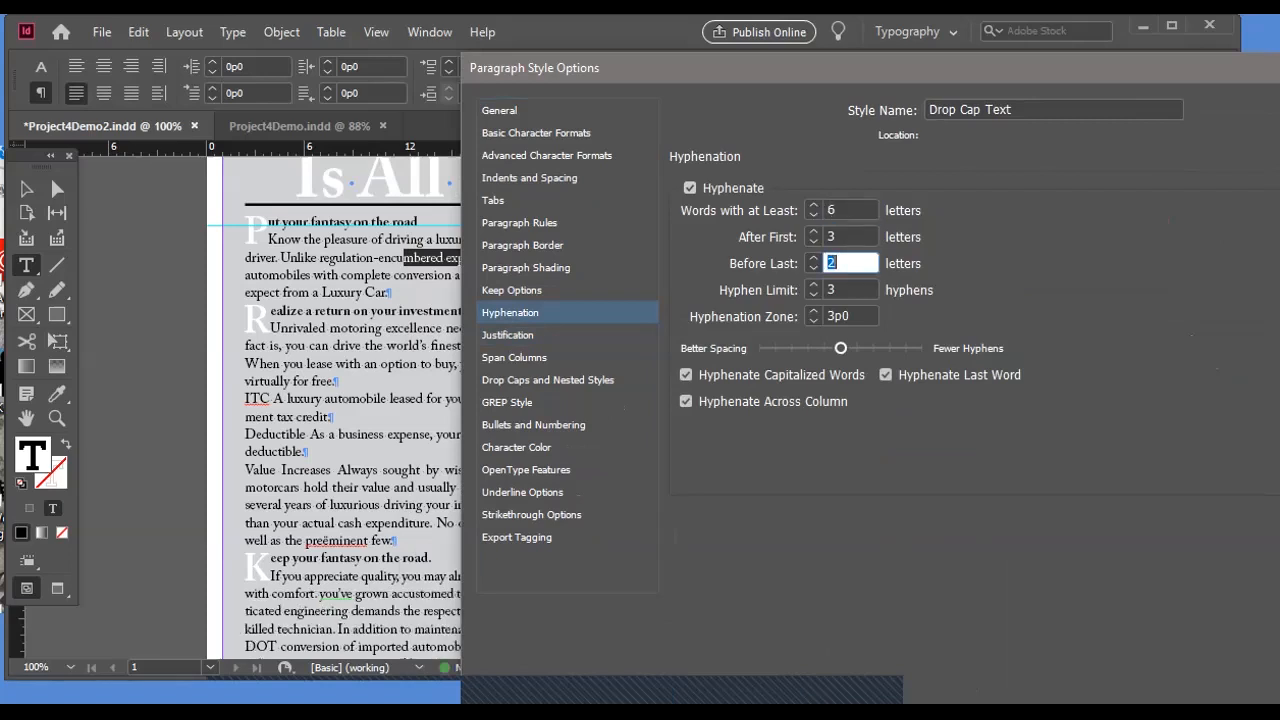
pyautogui.write('3')
# Limit the style to 1 consecutive hyphen and set its hyphenation zone to 1p6.
pyautogui.press('Tab')
pyautogui.write('1')
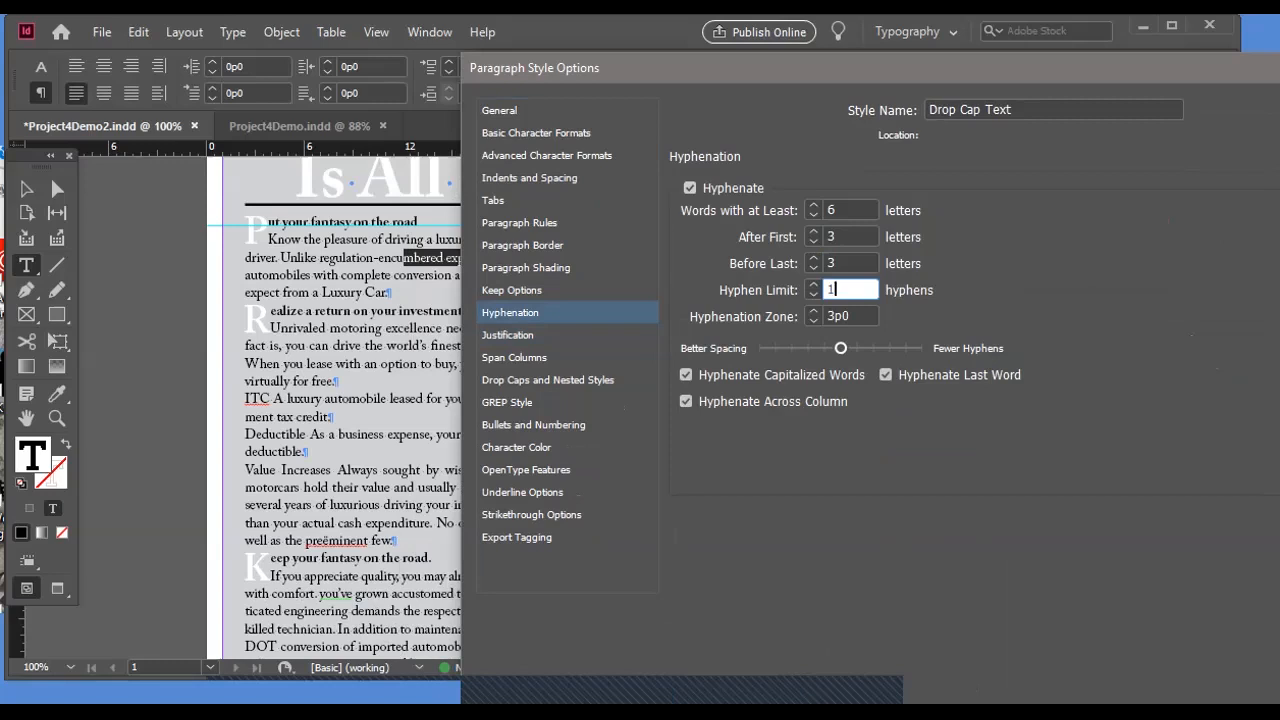
pyautogui.press('Tab')
pyautogui.write('1p6')
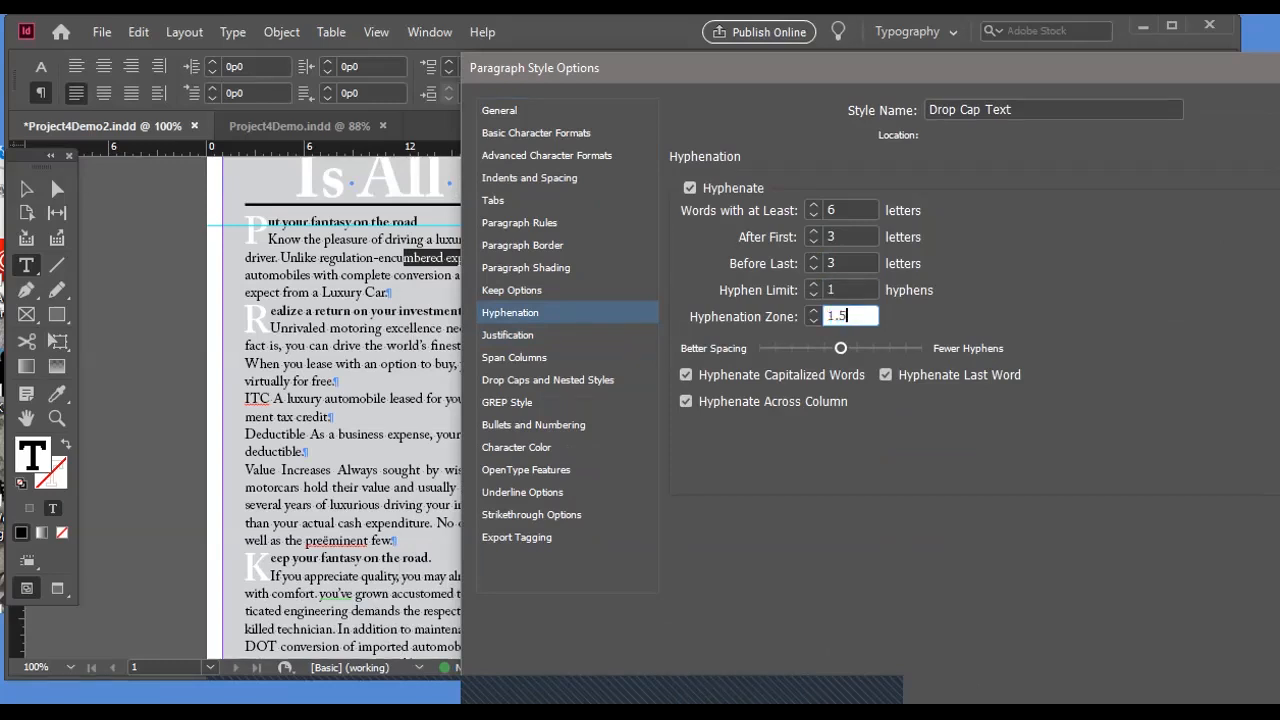
pyautogui.press('Tab')
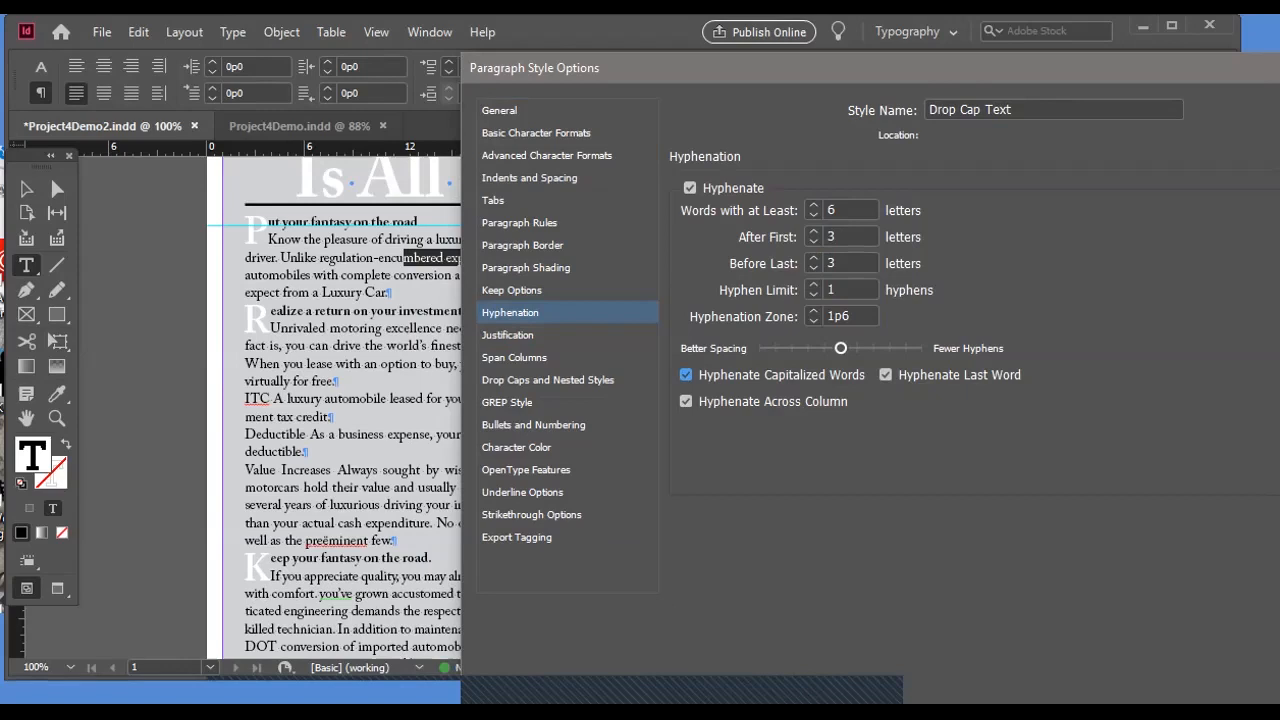
# Shift the style's hyphenation balance strongly toward better spacing and turn off hyphenating capitalized words and the last word.
pyautogui.moveTo(841, 348); pyautogui.dragTo(775, 348)
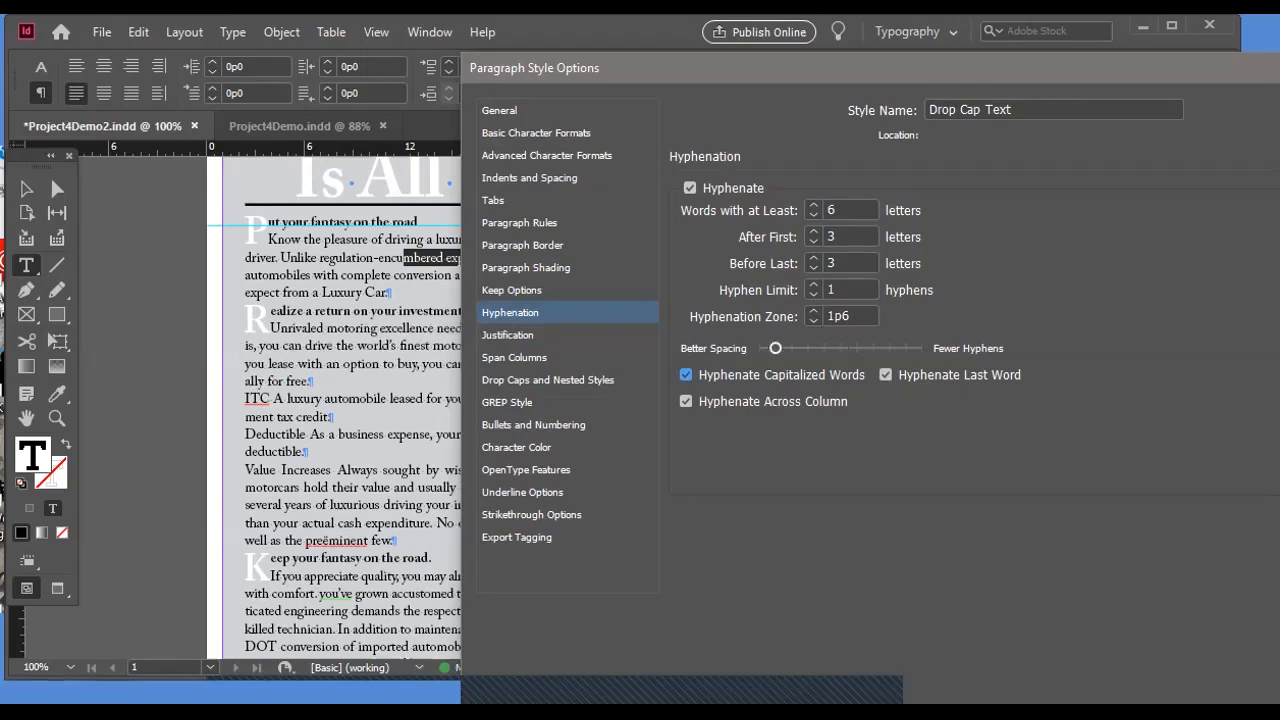
pyautogui.click(686, 375)
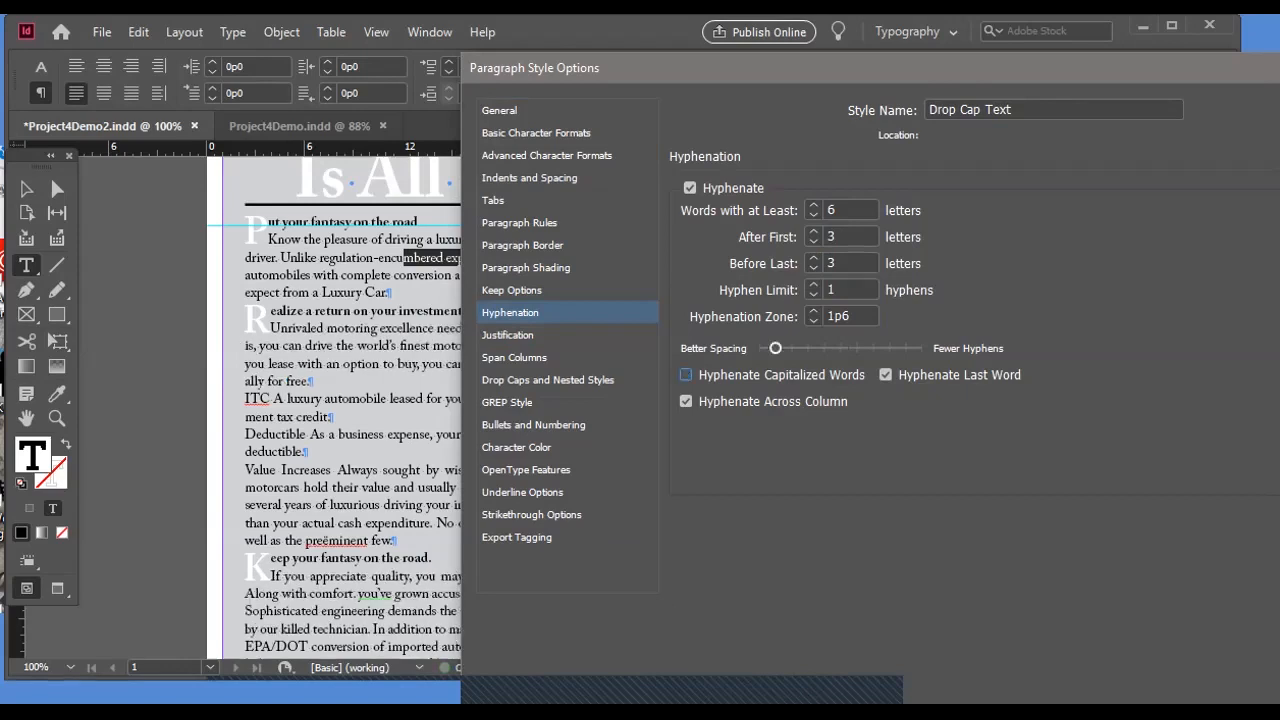
pyautogui.click(886, 375)
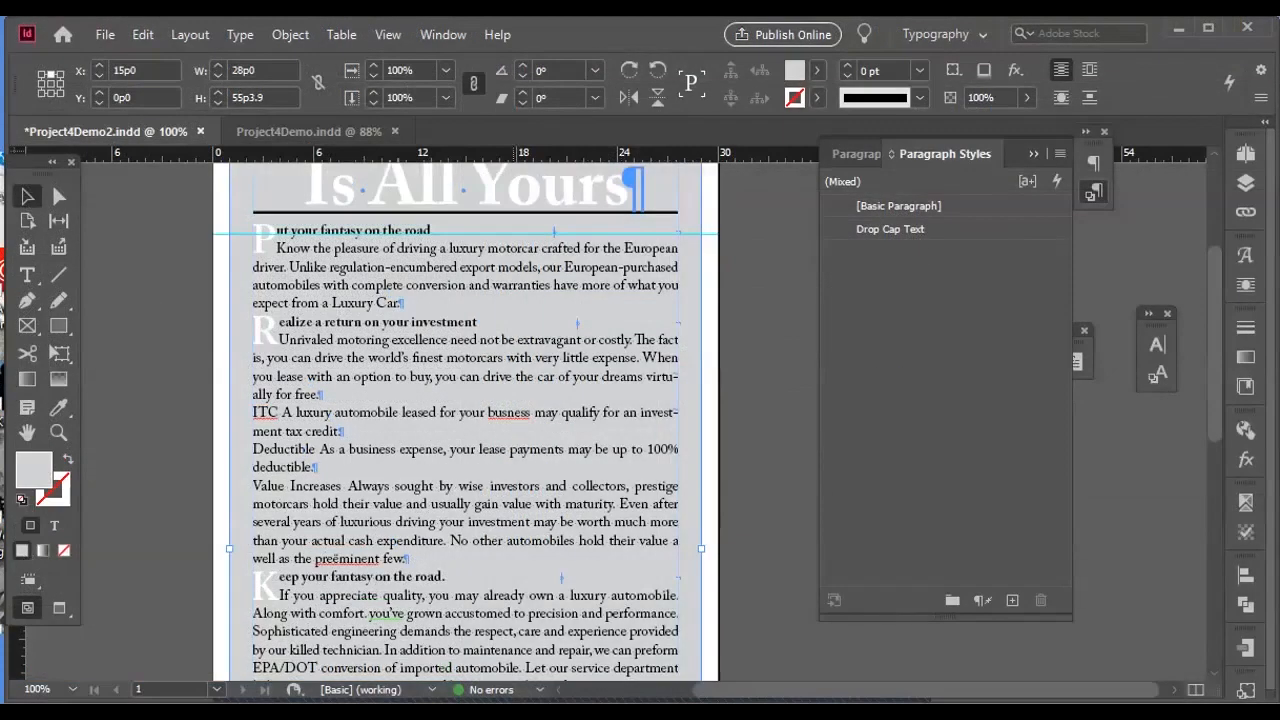
pyautogui.click(1033, 153)
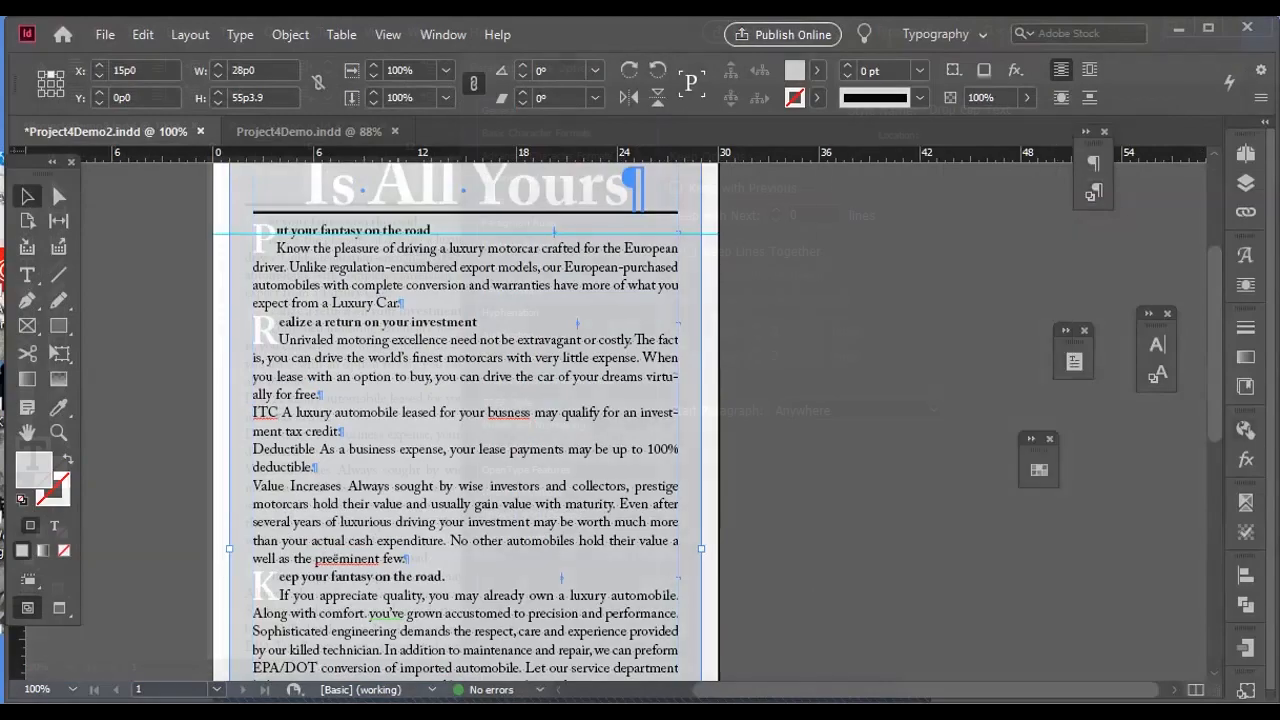